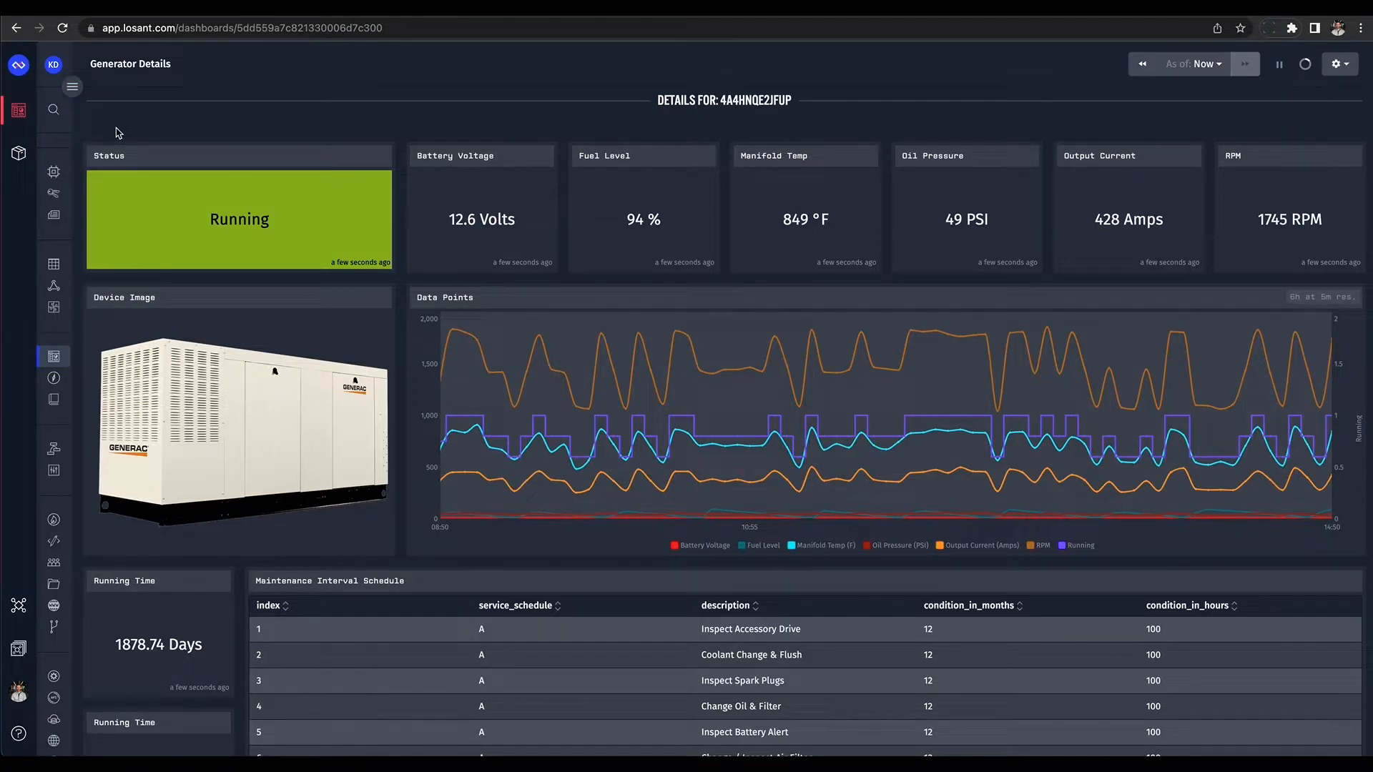
# Step: Switch to the Your Company portal and look over the device locations map and the generator cards
pyautogui.moveTo(62, 168)
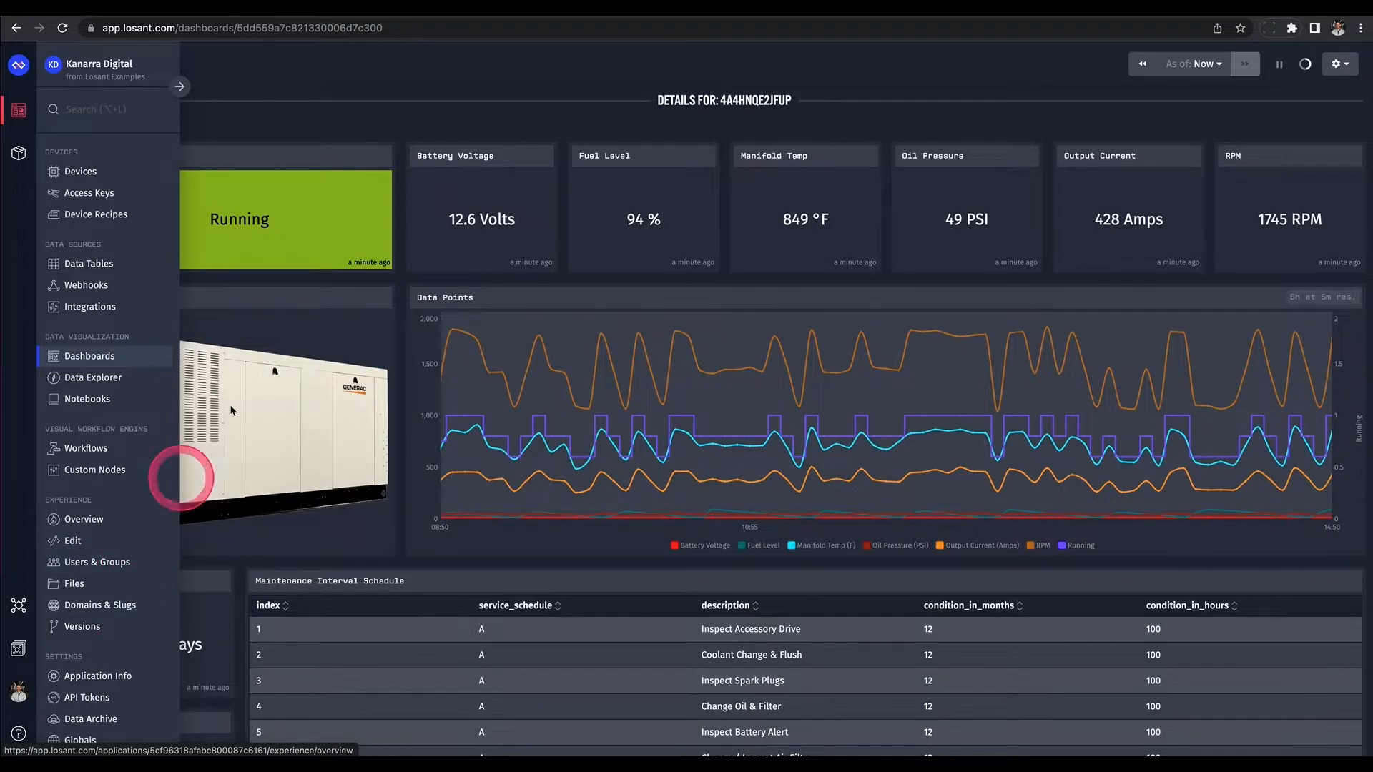
pyautogui.click(491, 16)
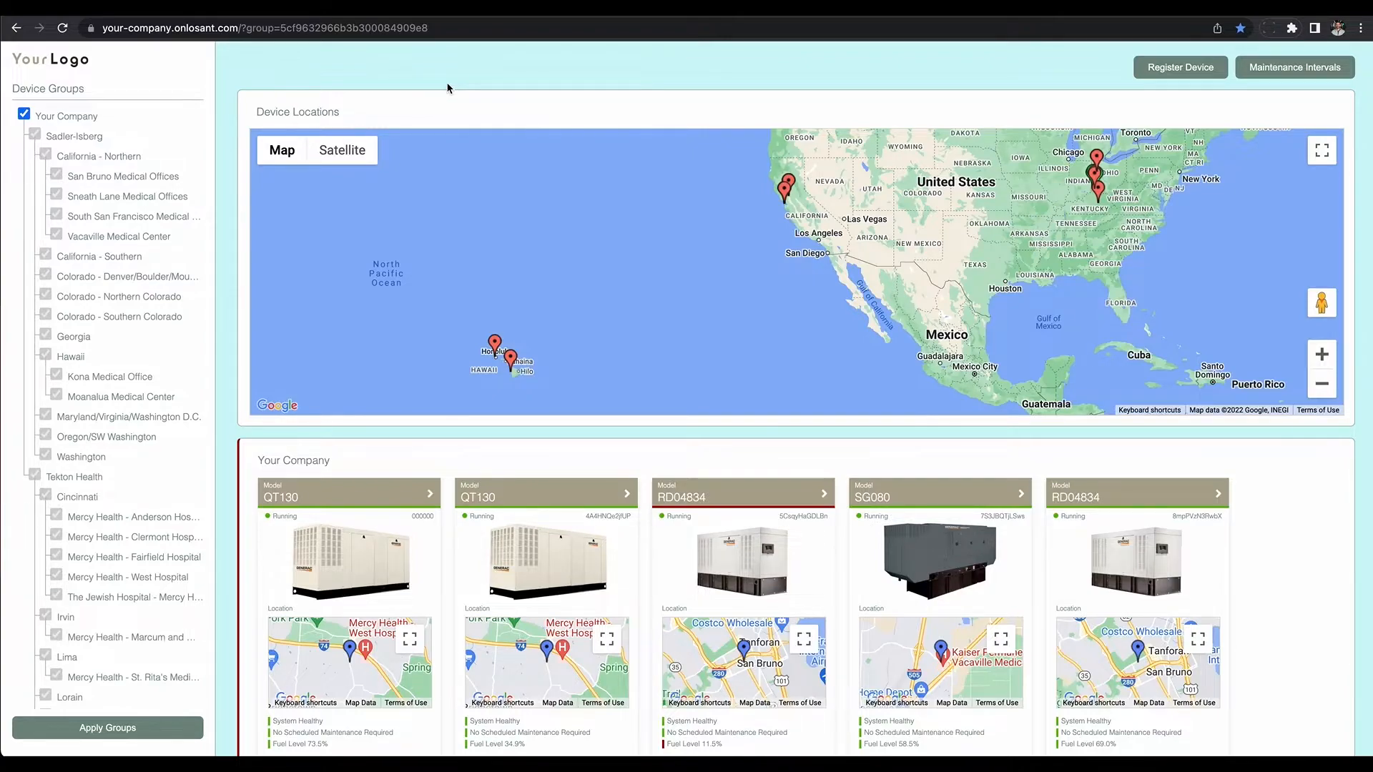
pyautogui.scroll(-5, 383, 337)
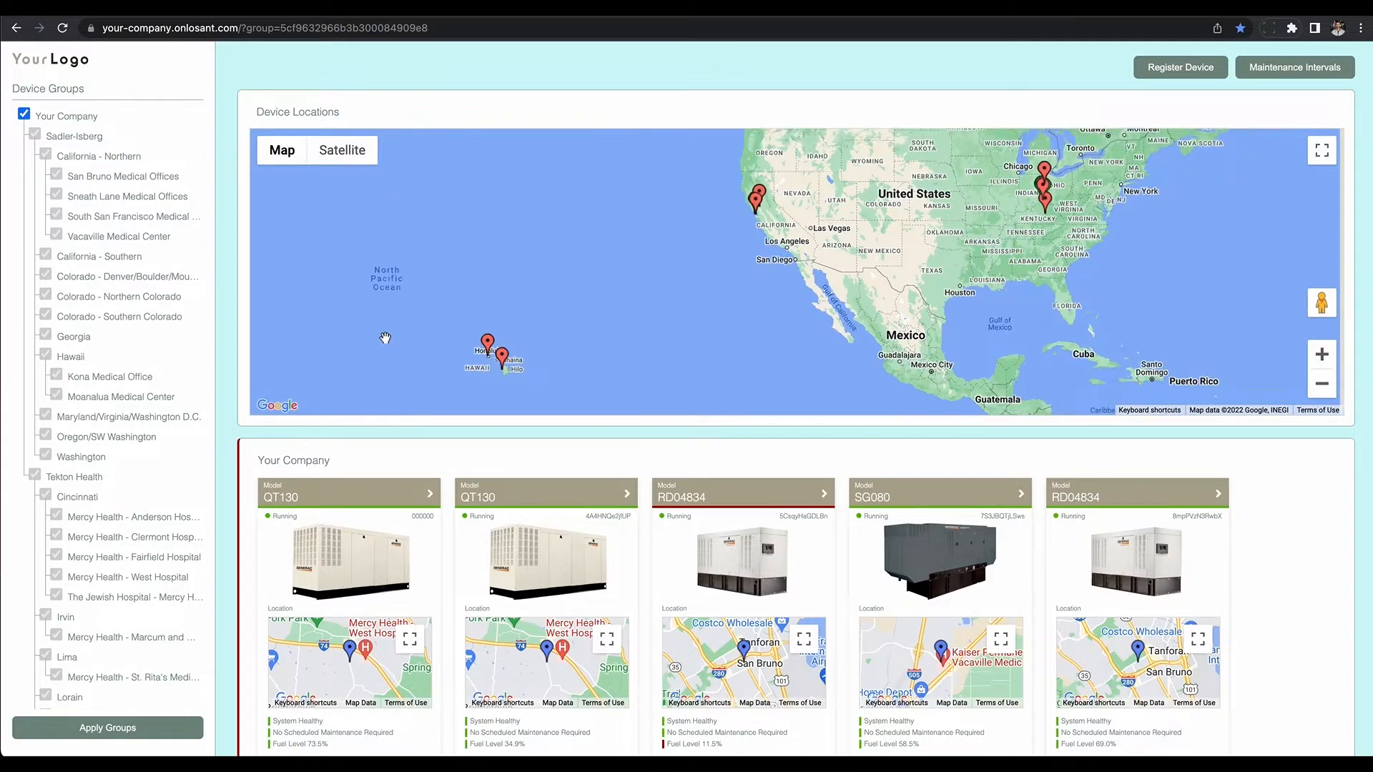
pyautogui.scroll(5, 383, 337)
pyautogui.scroll(-7, 390, 475)
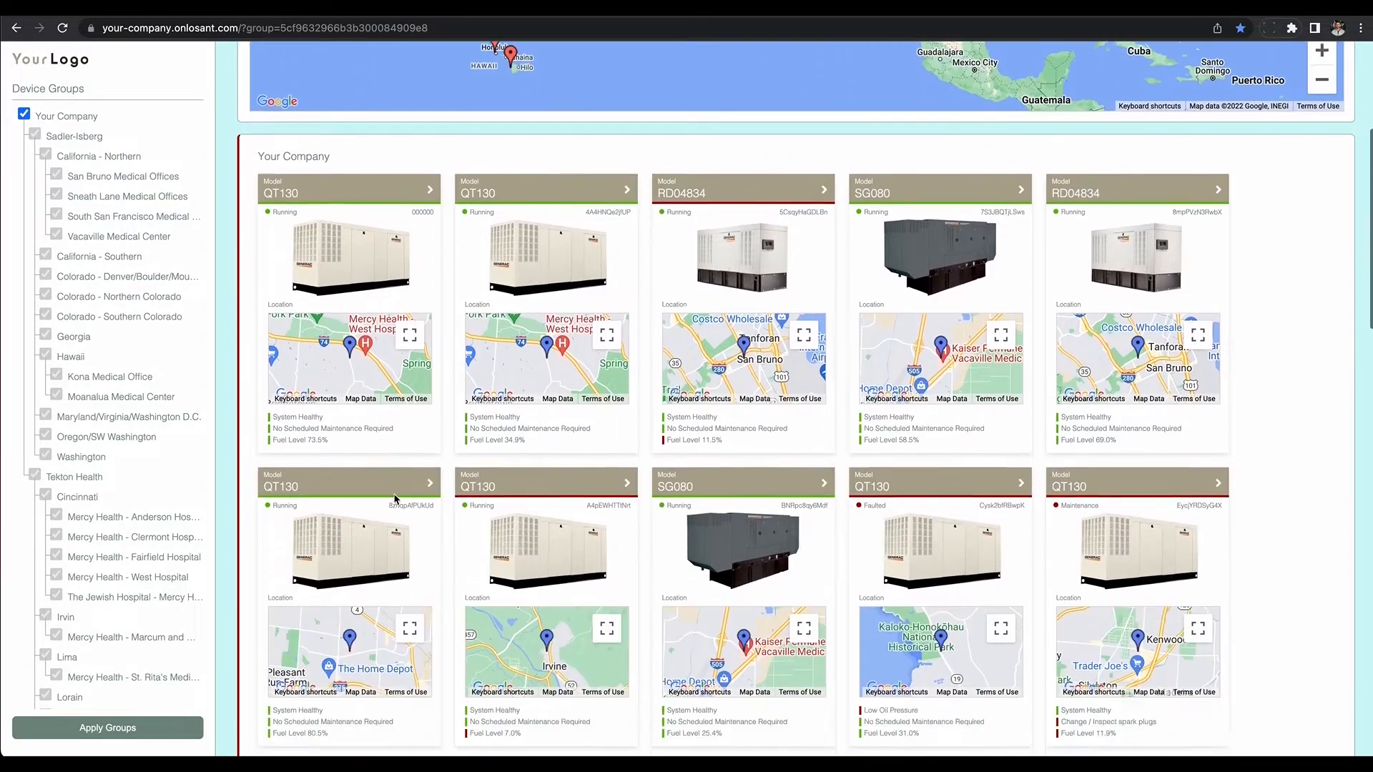
pyautogui.scroll(3, 396, 499)
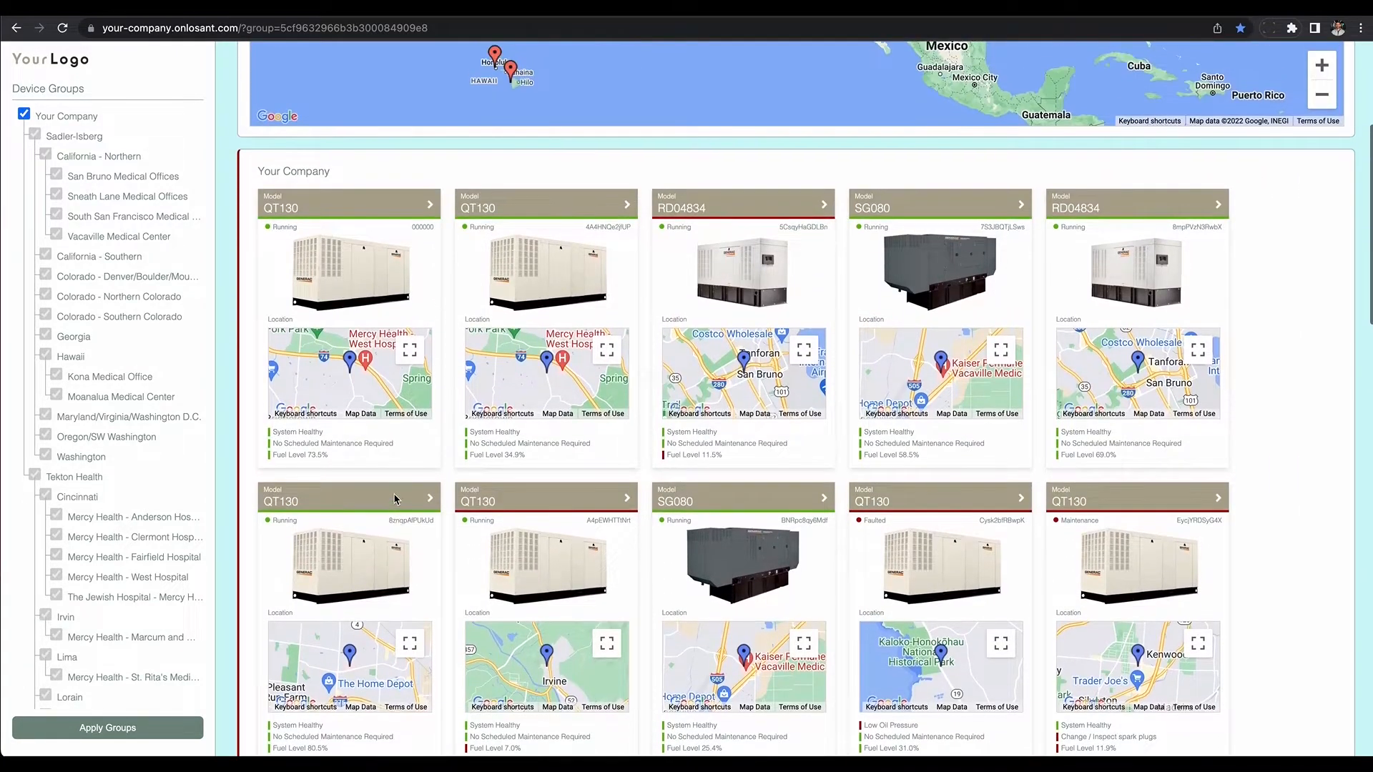
# Step: Open the details of the QT130 generator A4pEWHTTtNrt and review its status, data points chart and maintenance schedule
pyautogui.click(627, 504)
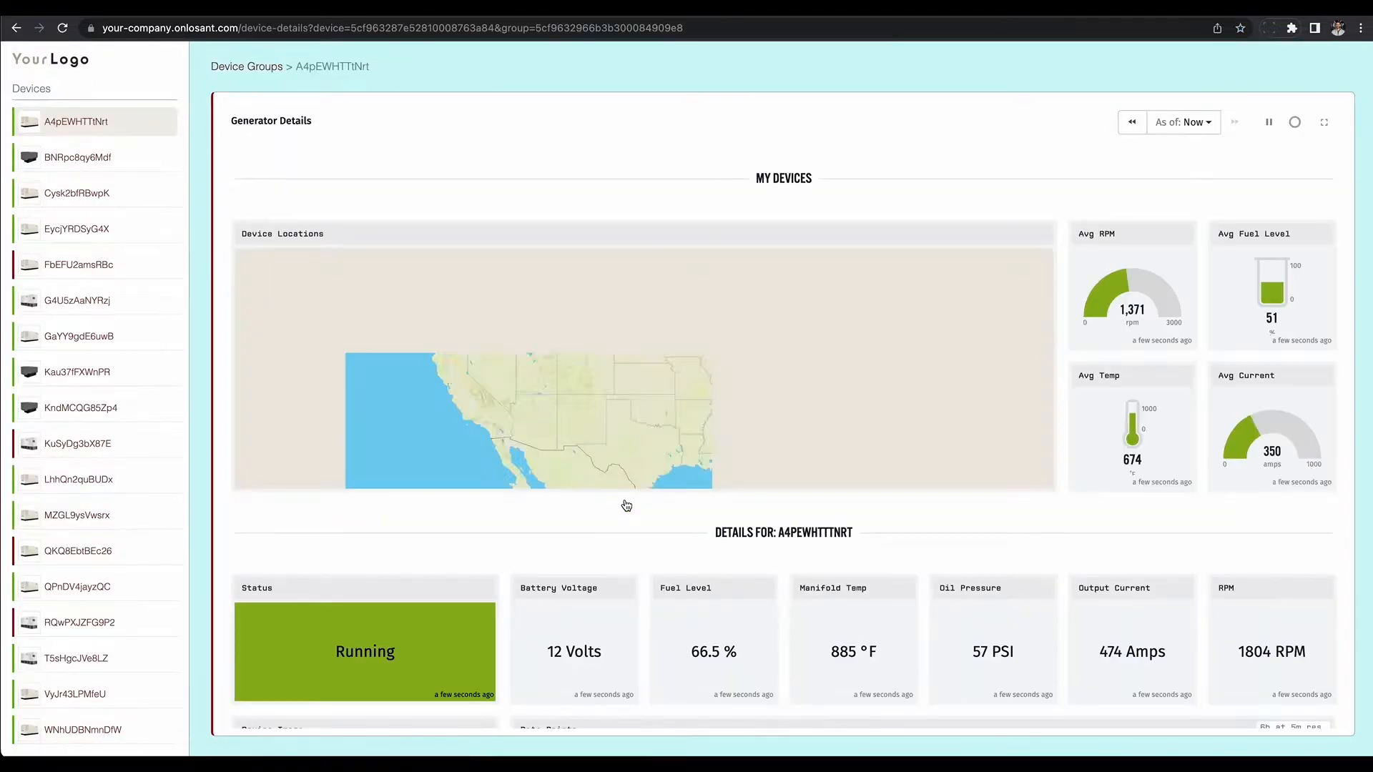
pyautogui.scroll(-4, 607, 547)
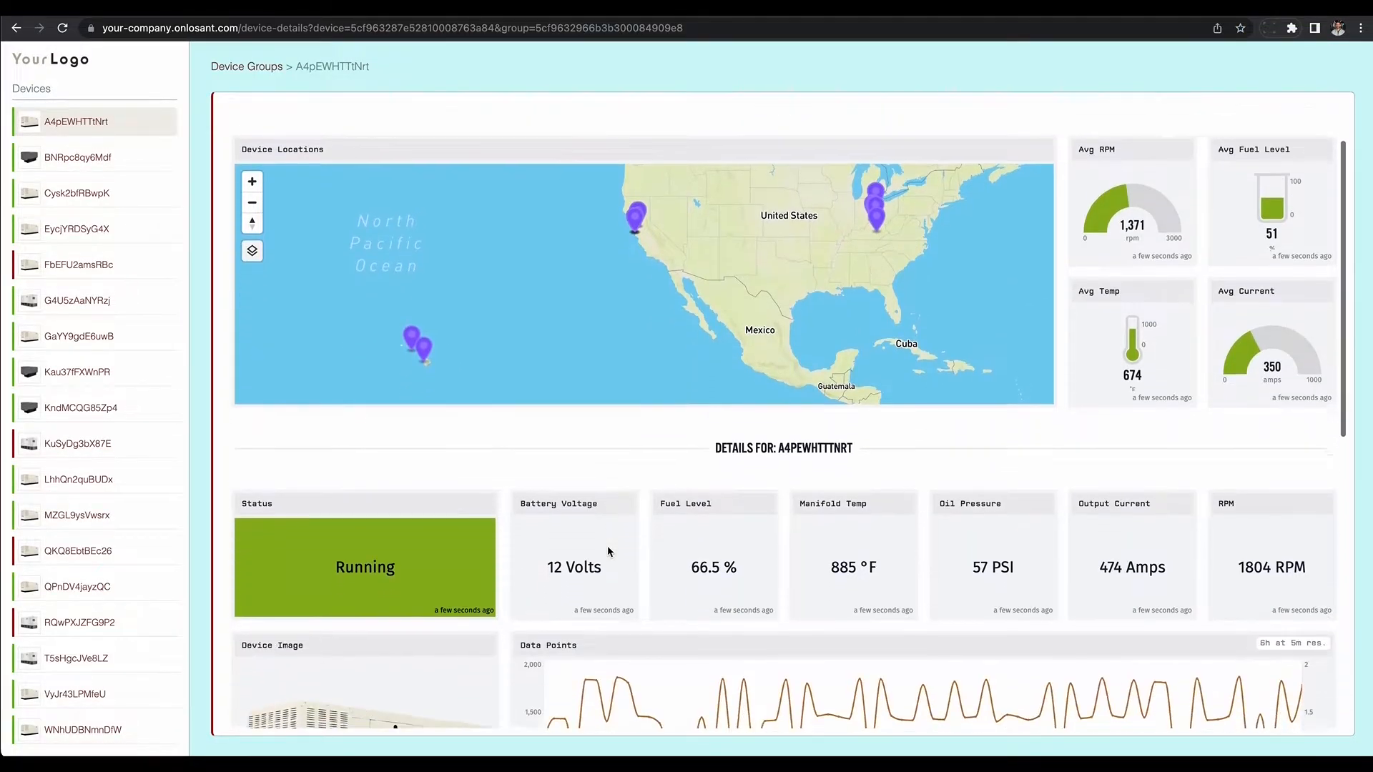
pyautogui.scroll(-3, 608, 551)
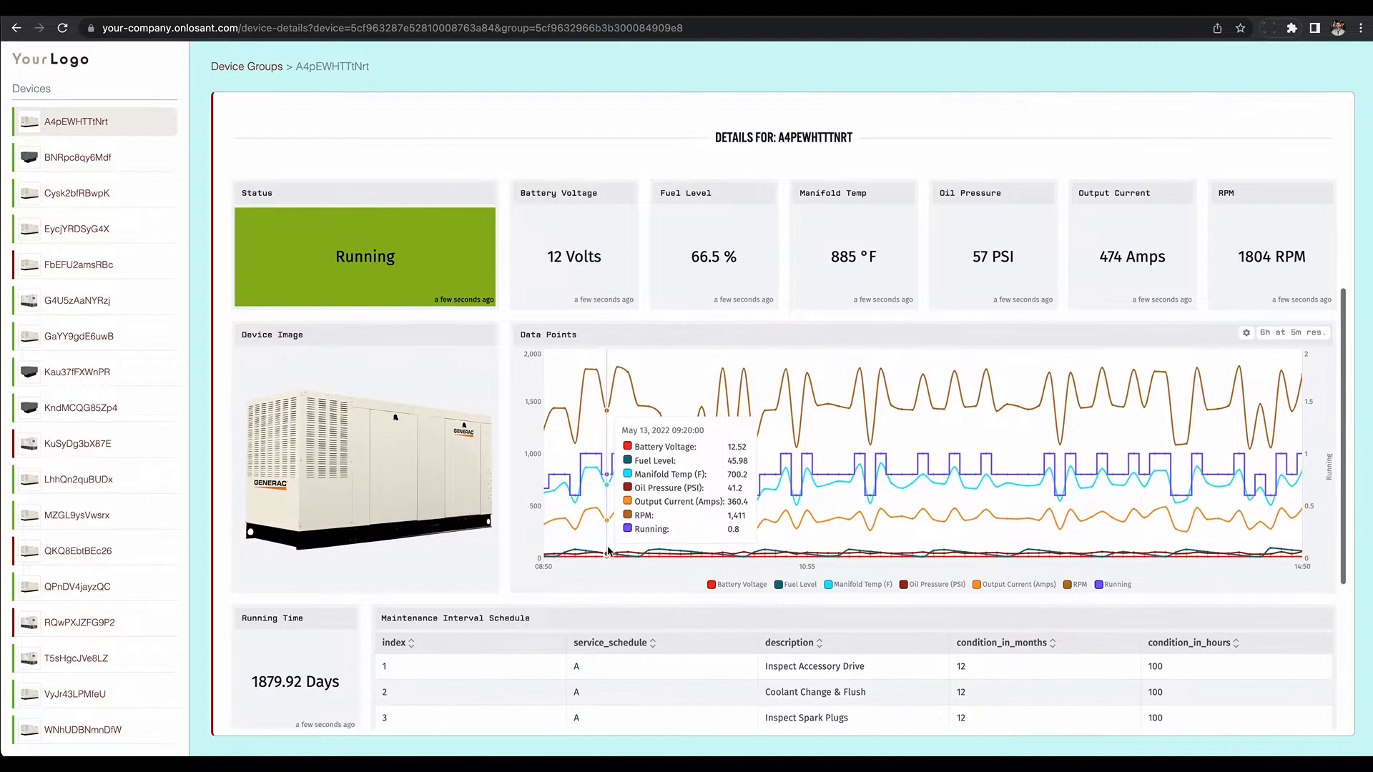
pyautogui.scroll(1, 607, 546)
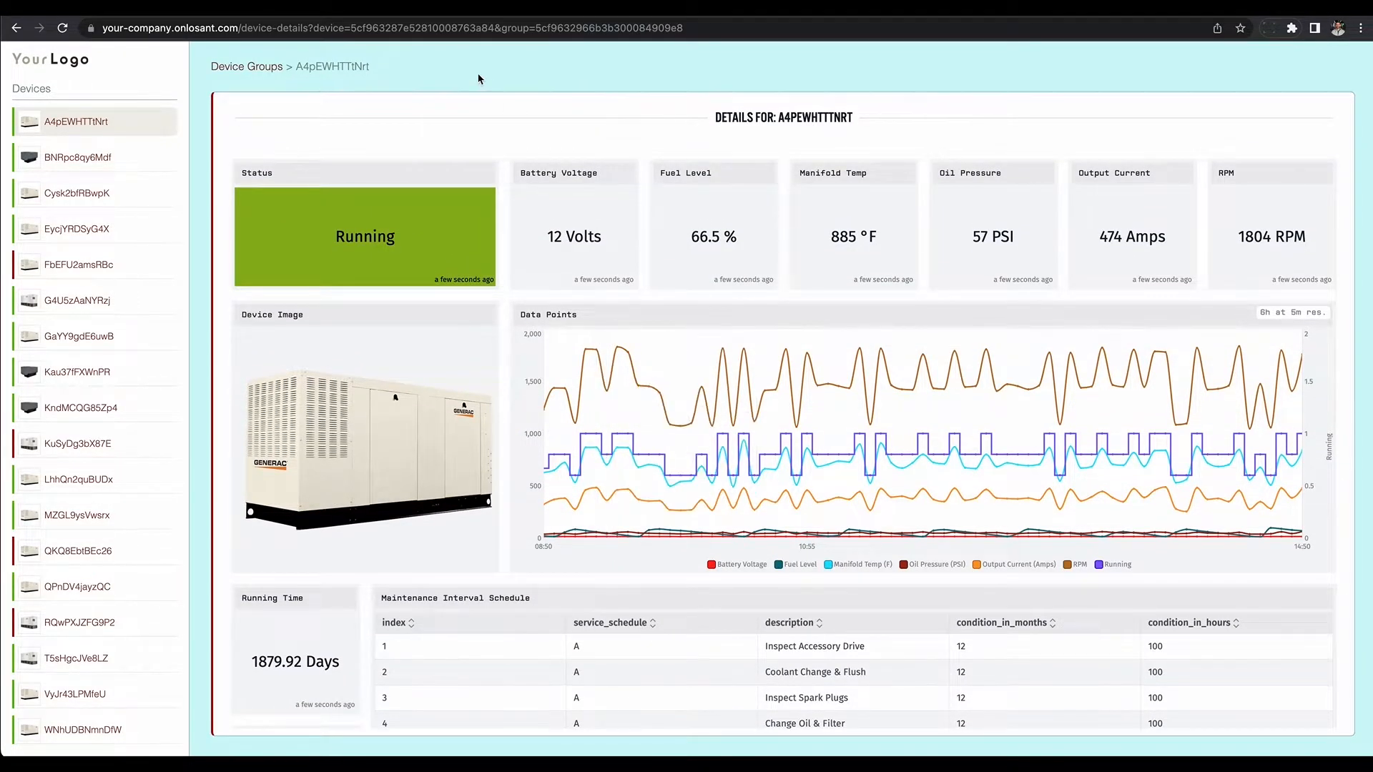
# Step: Return to the Generator Details dashboard in Losant and view its battery voltage and status blocks
pyautogui.click(339, 16)
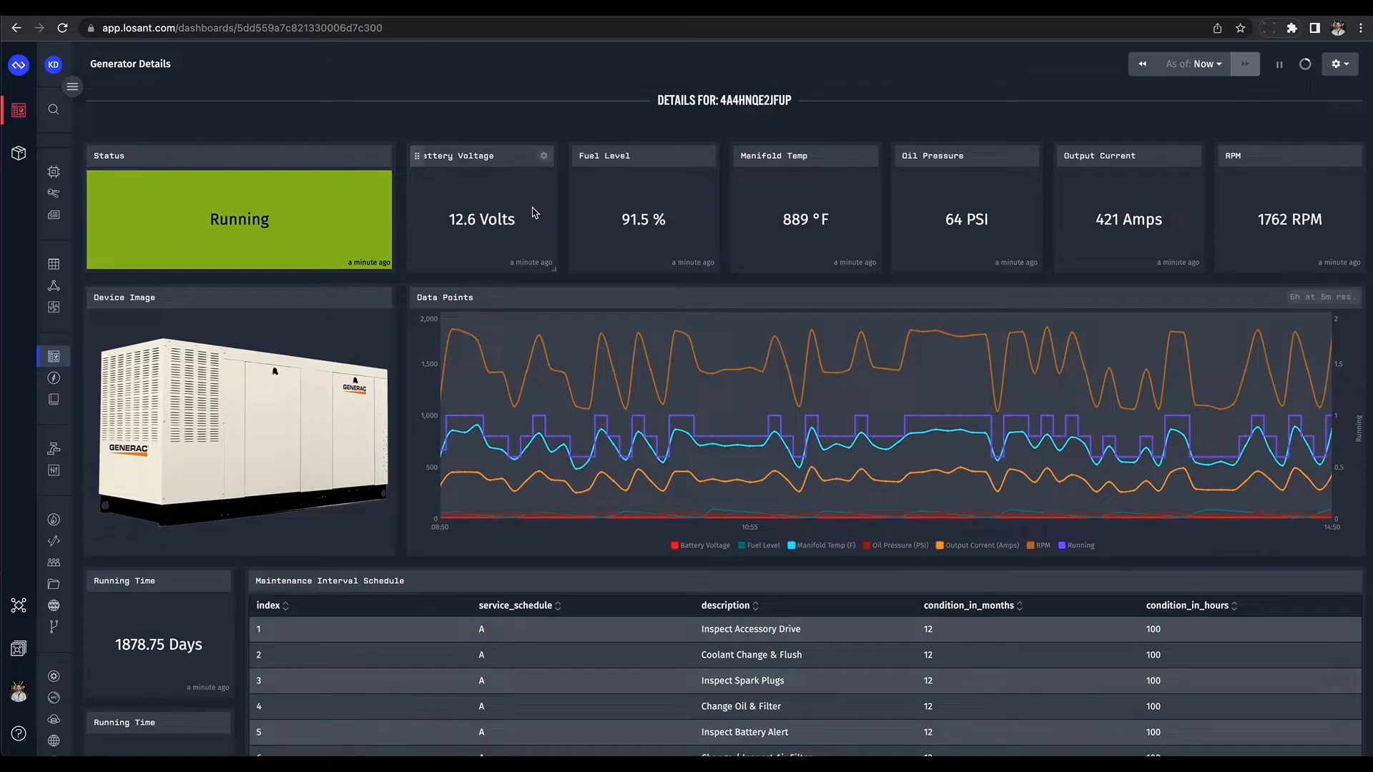
pyautogui.moveTo(533, 212); pyautogui.dragTo(433, 201)
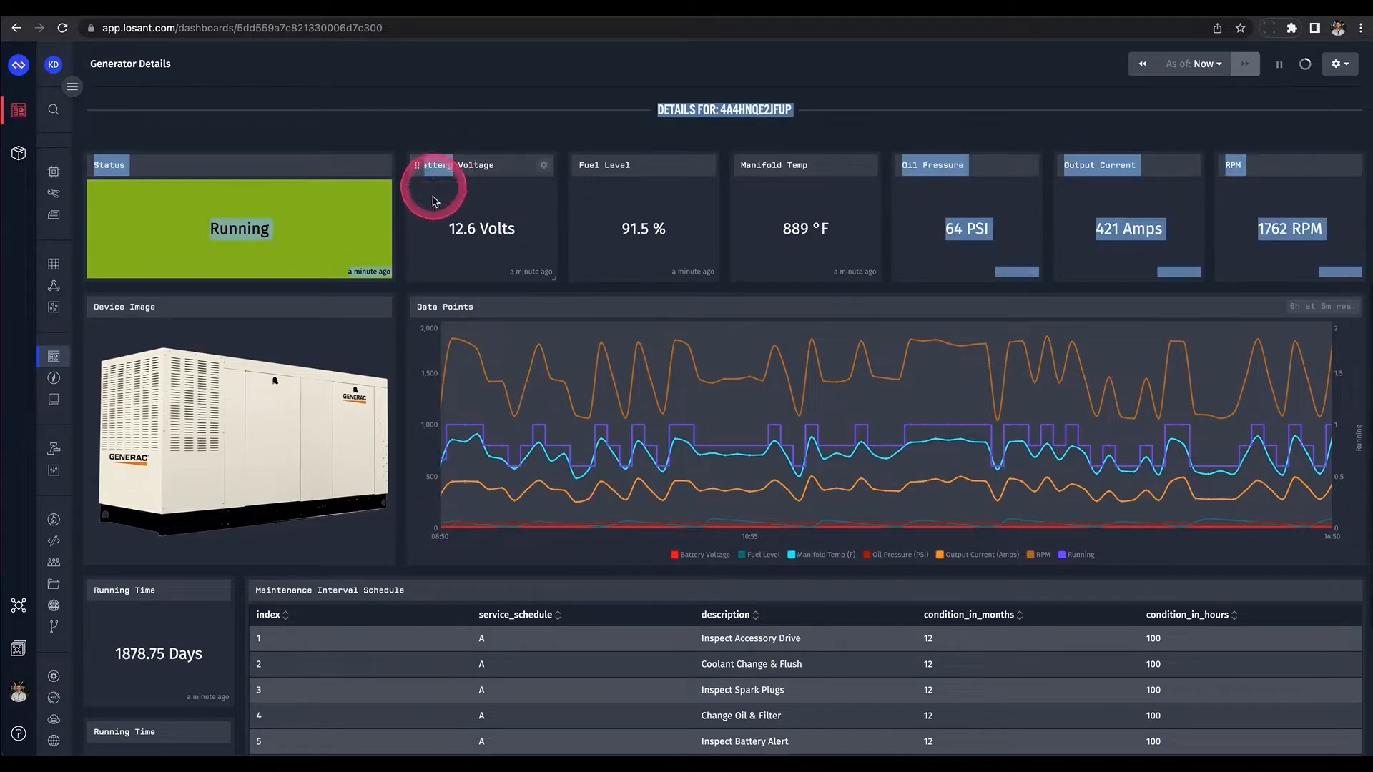
pyautogui.click(433, 201)
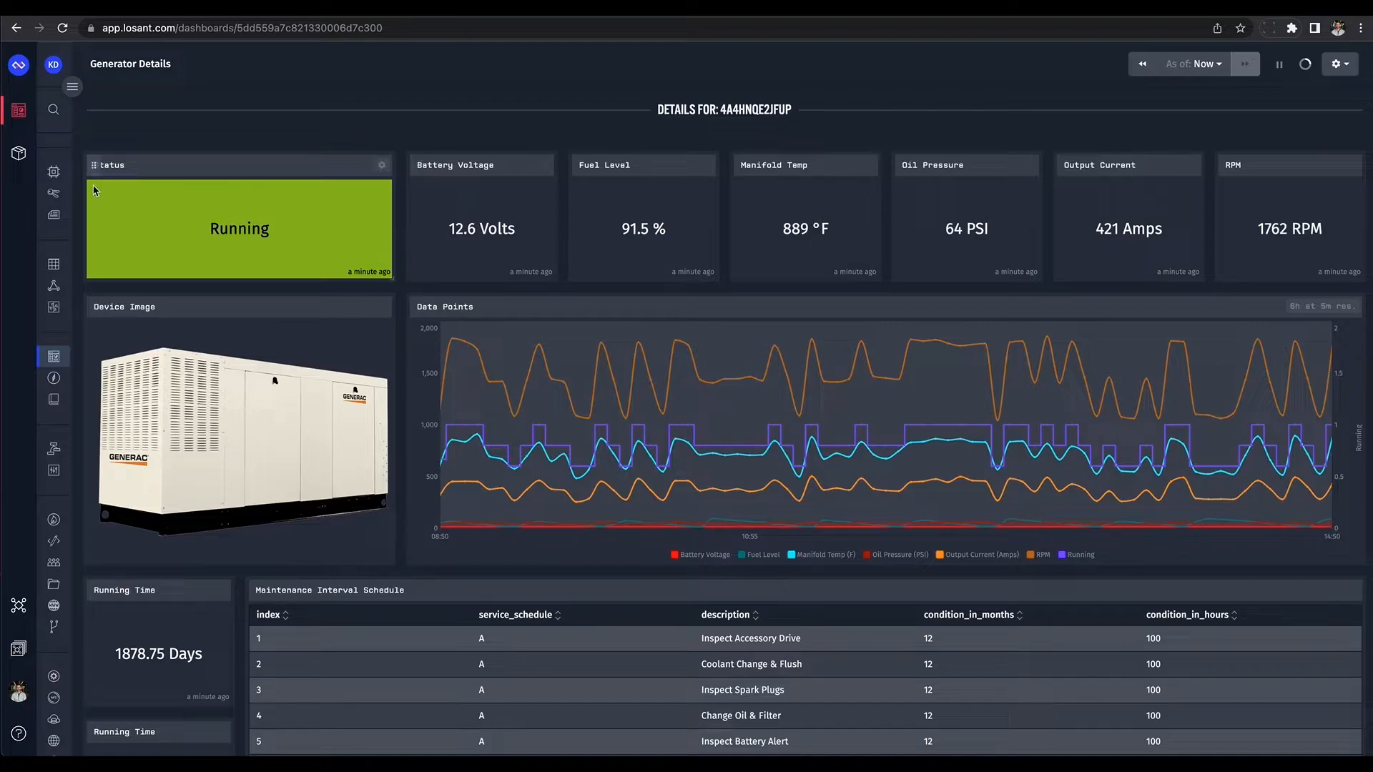
# Step: Go to the application's device list and open the device 5CsqyHaGDLBn
pyautogui.moveTo(60, 177)
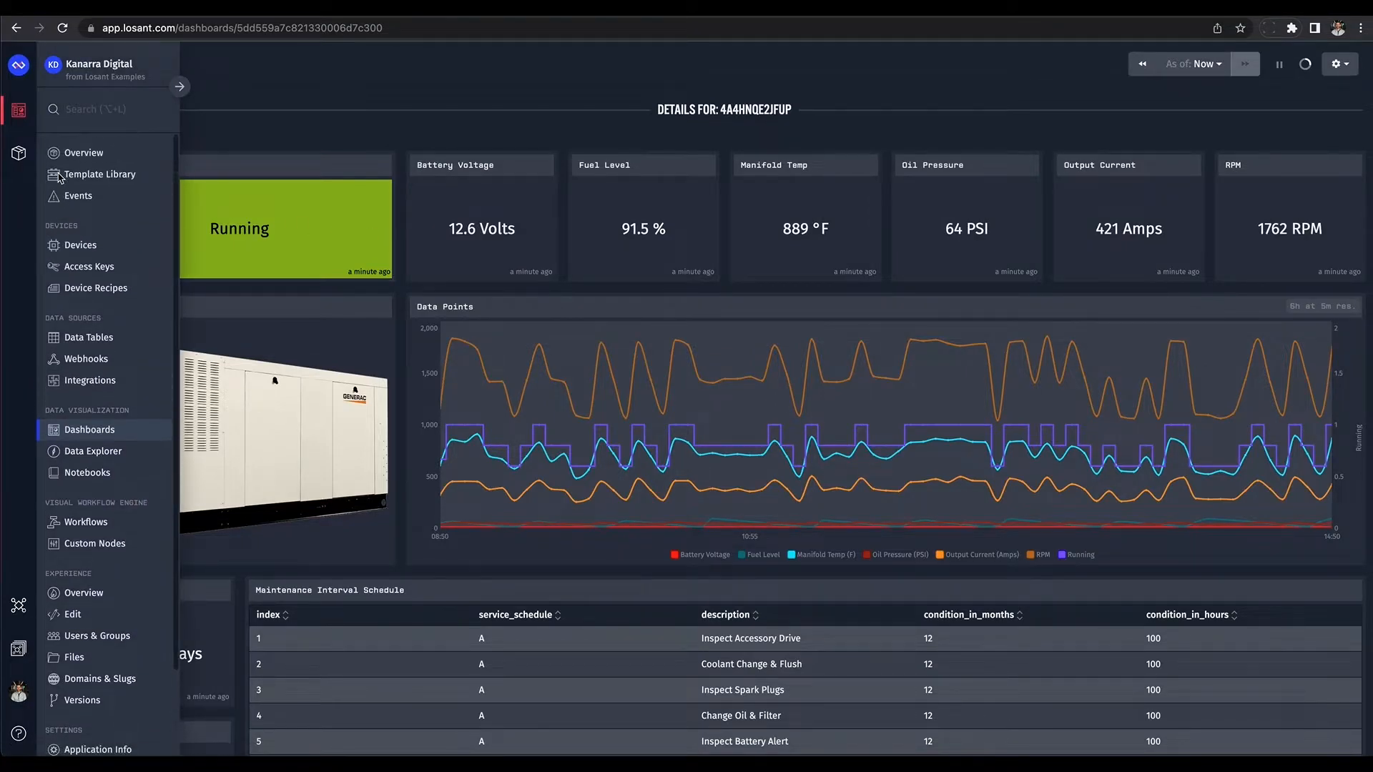
pyautogui.click(83, 253)
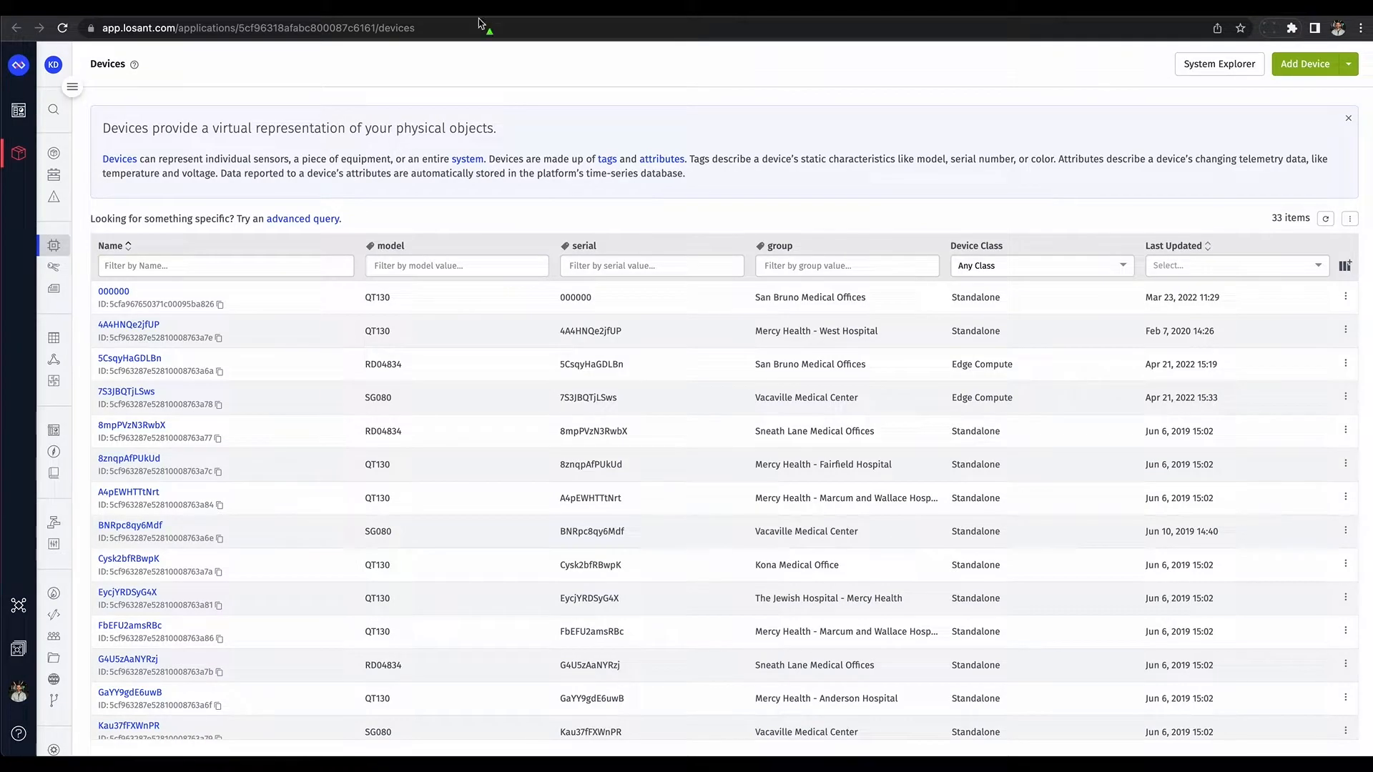
pyautogui.moveTo(162, 66)
pyautogui.mouseDown()
pyautogui.moveTo(249, 94)
pyautogui.moveTo(228, 122)
pyautogui.moveTo(433, 120)
pyautogui.moveTo(236, 203)
pyautogui.moveTo(165, 202)
pyautogui.moveTo(135, 304)
pyautogui.moveTo(136, 401)
pyautogui.moveTo(141, 336)
pyautogui.moveTo(142, 354)
pyautogui.mouseUp()
pyautogui.click(122, 359)
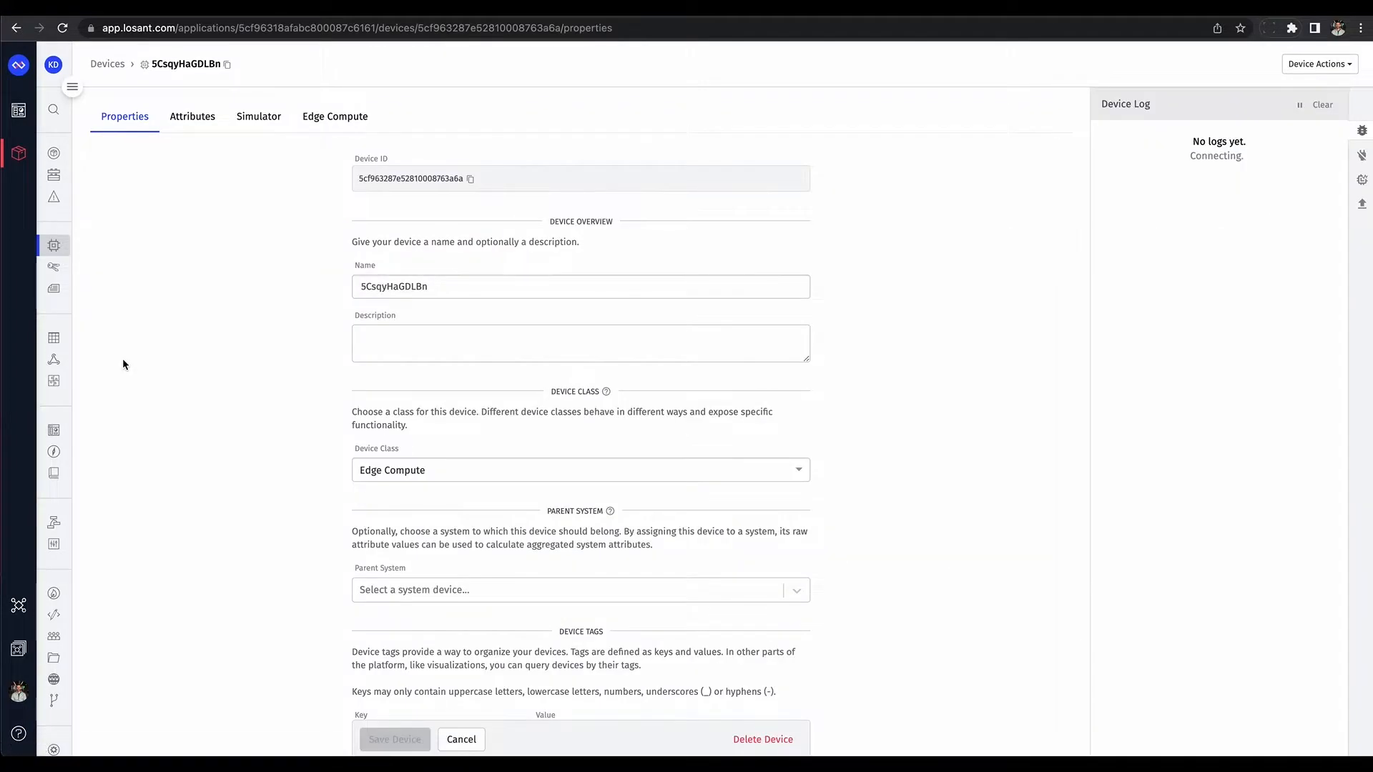
# Step: Review the device's properties, including its device class, parent system and device tags
pyautogui.scroll(-2, 122, 358)
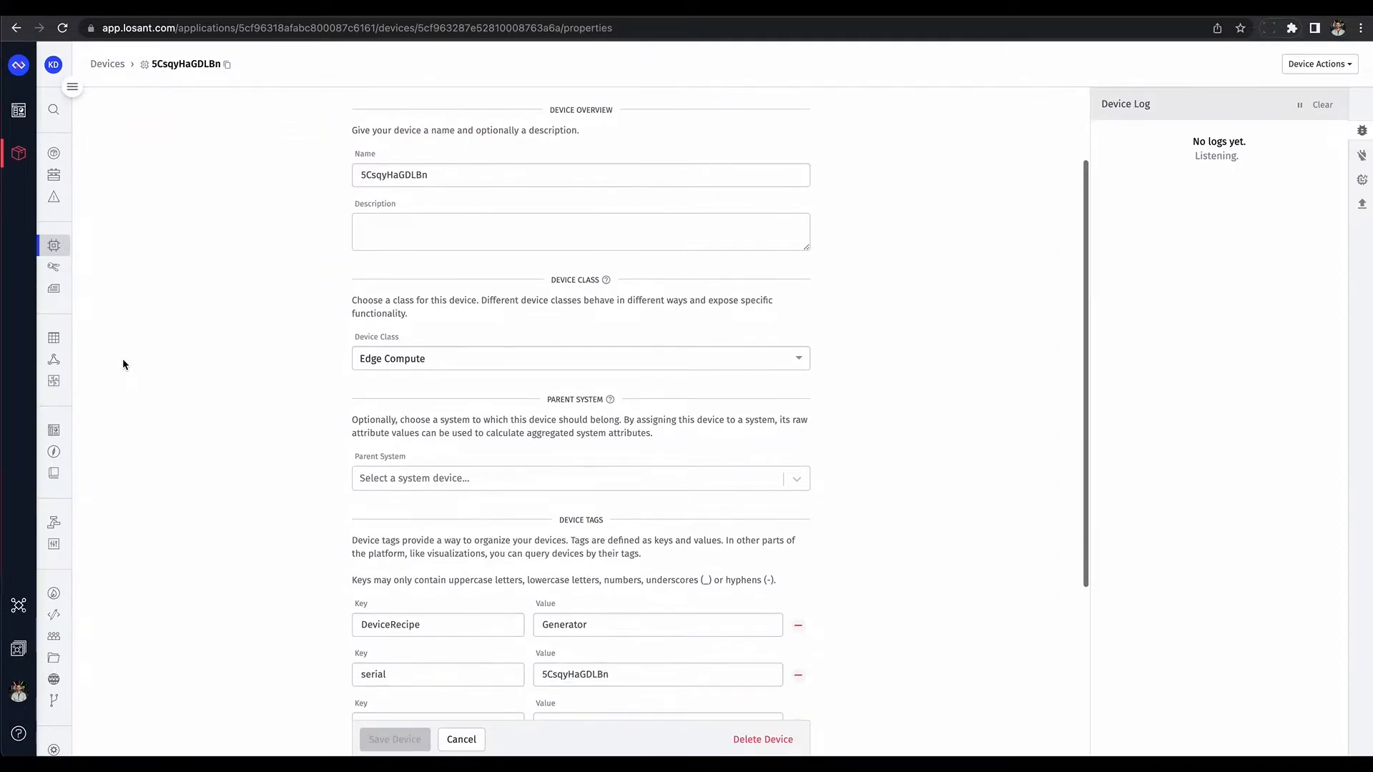
pyautogui.scroll(-3, 122, 359)
pyautogui.scroll(3, 122, 358)
pyautogui.scroll(2, 122, 358)
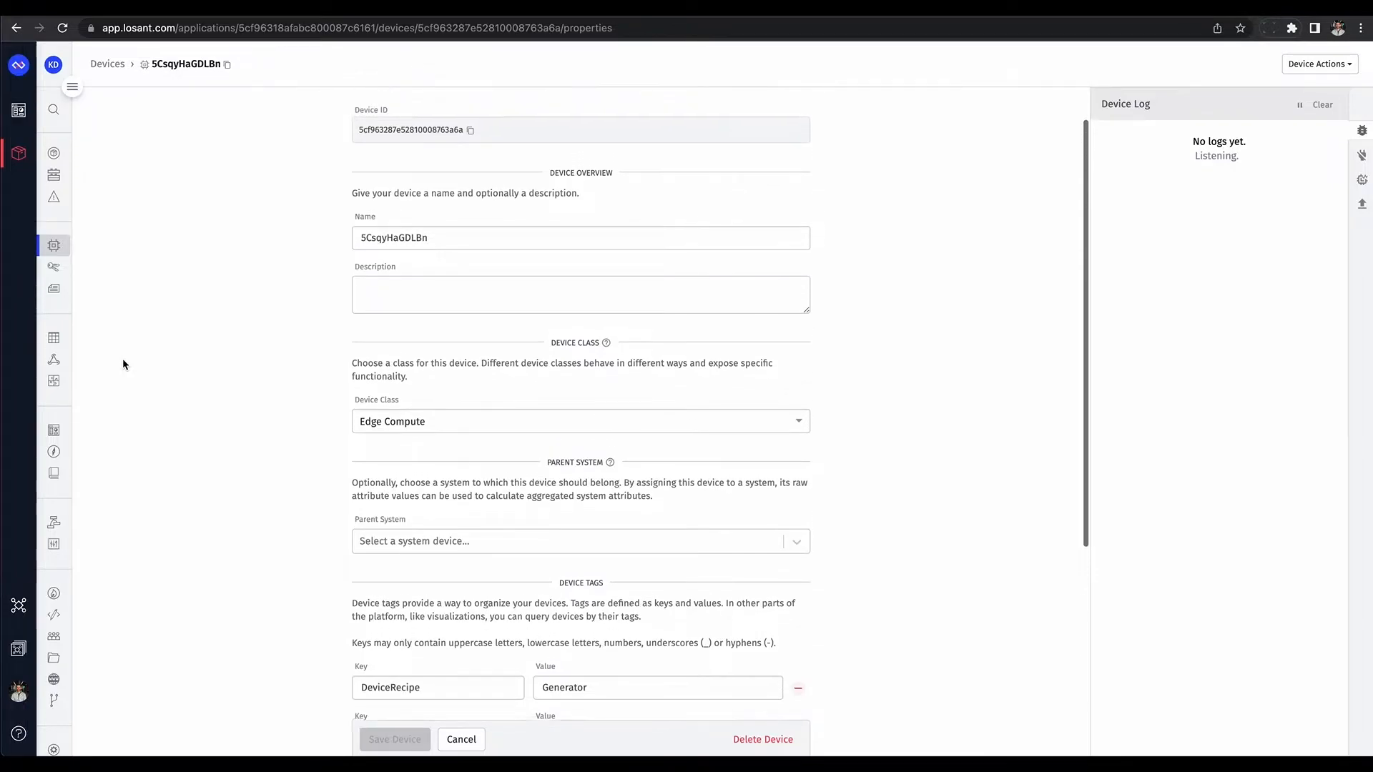
pyautogui.scroll(-6, 122, 358)
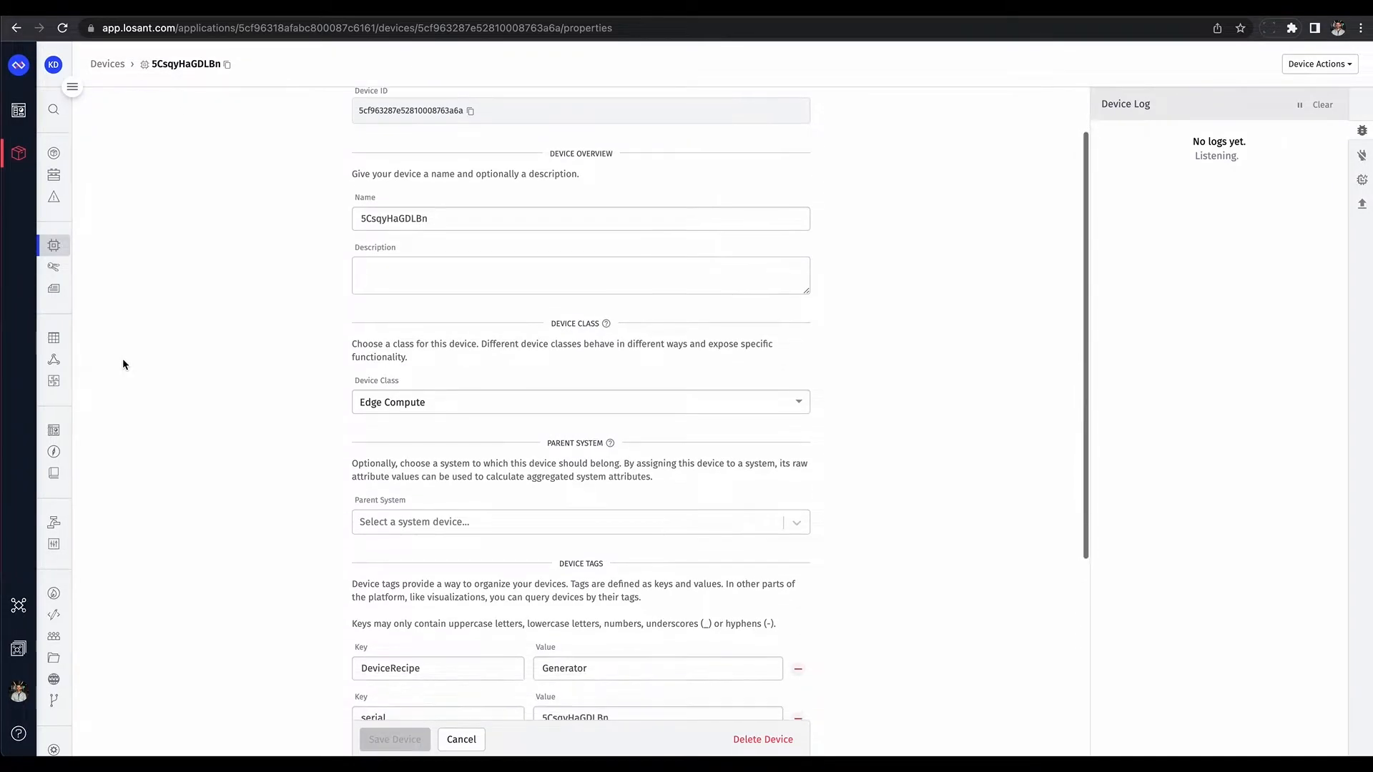
pyautogui.moveTo(173, 278)
pyautogui.mouseDown()
pyautogui.moveTo(552, 276)
pyautogui.moveTo(368, 390)
pyautogui.moveTo(340, 438)
pyautogui.moveTo(338, 656)
pyautogui.mouseUp()
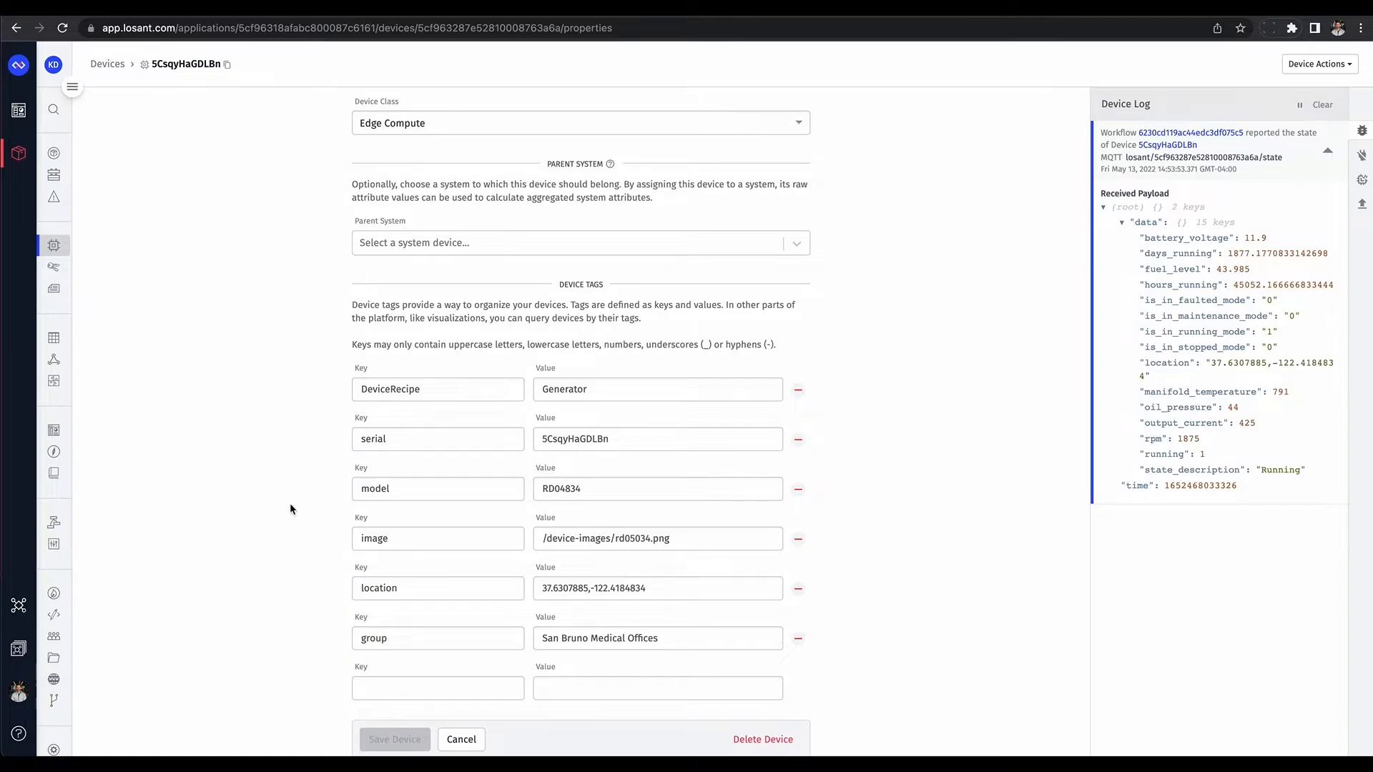
# Step: Show the device's attributes and examine the list of tracked telemetry values
pyautogui.scroll(5, 285, 406)
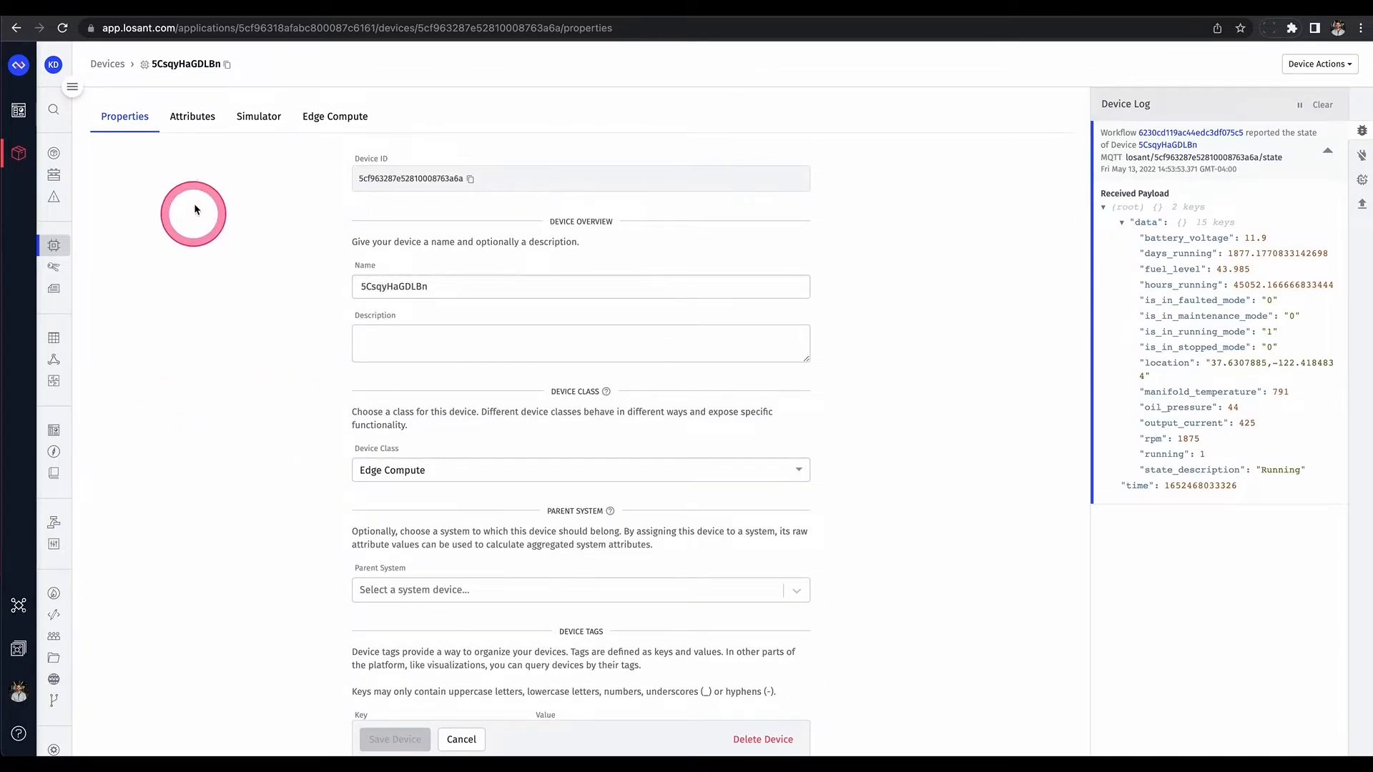
pyautogui.click(191, 125)
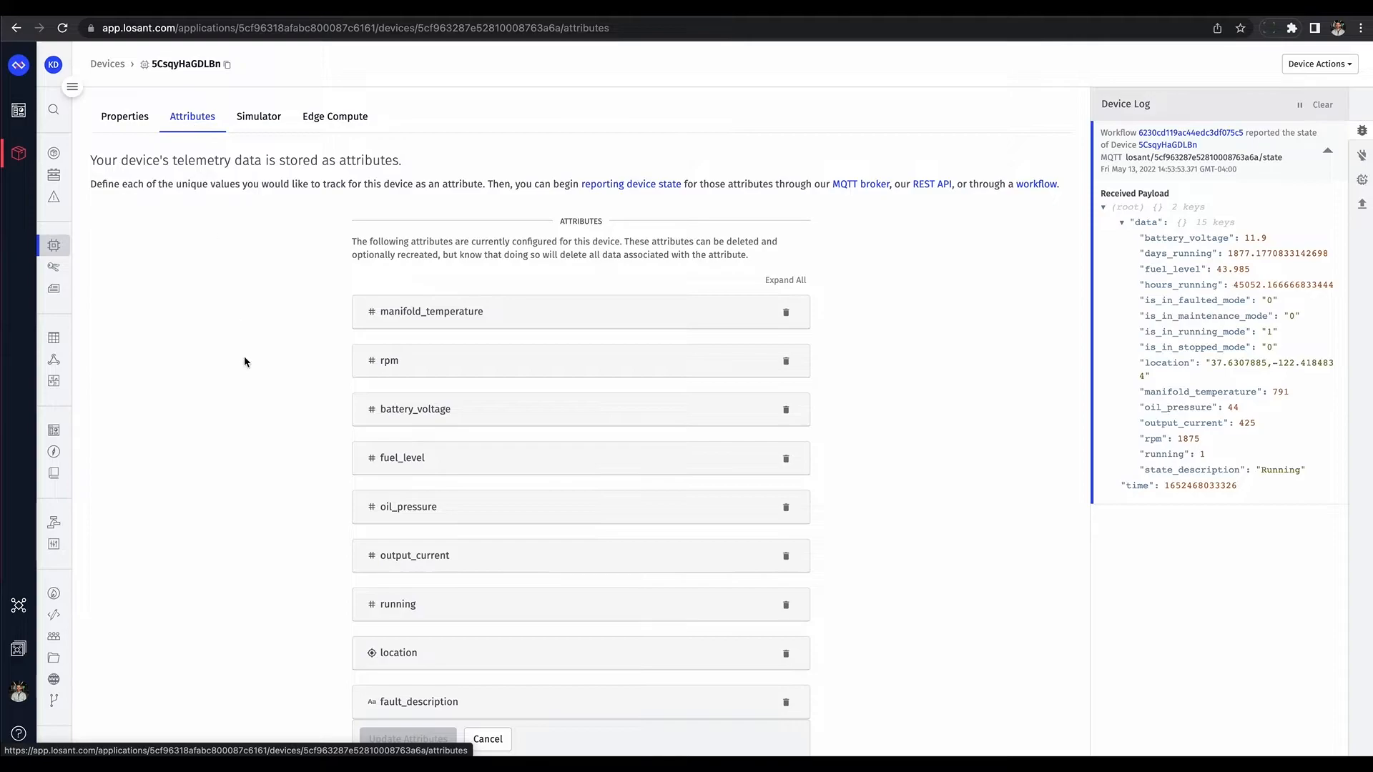
pyautogui.scroll(-1, 290, 352)
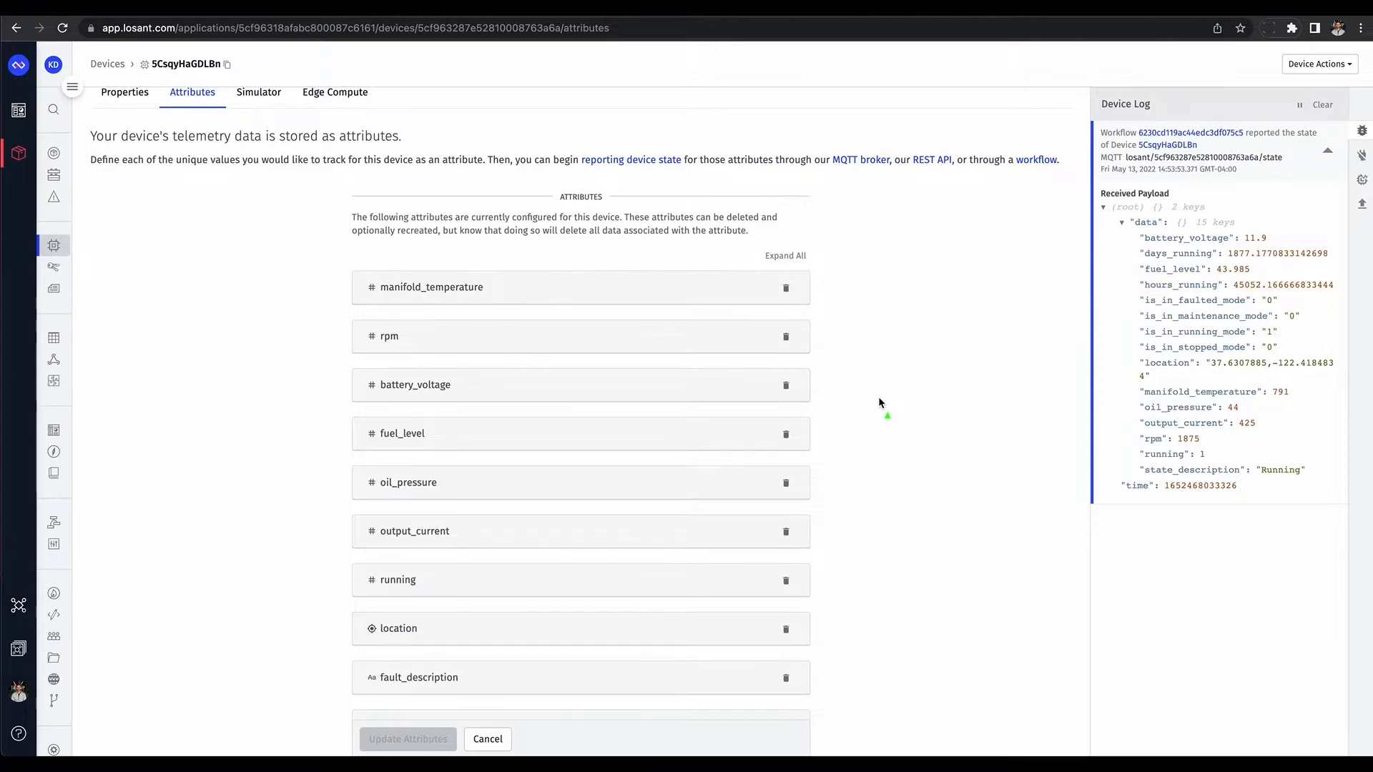
pyautogui.moveTo(878, 397)
pyautogui.mouseDown()
pyautogui.moveTo(1078, 211)
pyautogui.moveTo(1075, 479)
pyautogui.mouseUp()
pyautogui.moveTo(1073, 447)
pyautogui.mouseDown()
pyautogui.moveTo(1079, 249)
pyautogui.moveTo(1094, 318)
pyautogui.moveTo(1124, 345)
pyautogui.moveTo(1126, 420)
pyautogui.moveTo(1119, 263)
pyautogui.moveTo(1000, 254)
pyautogui.moveTo(485, 302)
pyautogui.moveTo(553, 605)
pyautogui.moveTo(582, 384)
pyautogui.mouseUp()
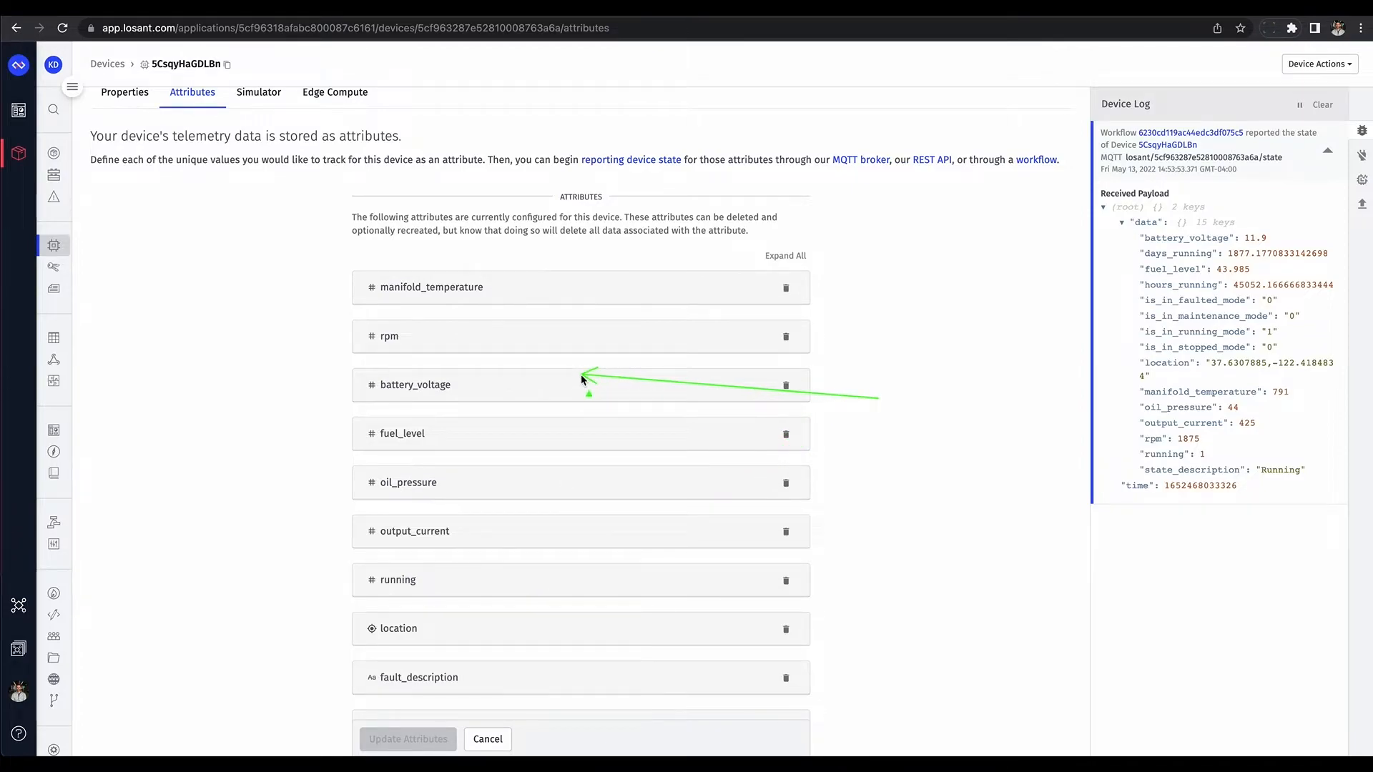
# Step: Show the recent device states, then expand and collapse the state report from 14:50:53
pyautogui.click(1361, 183)
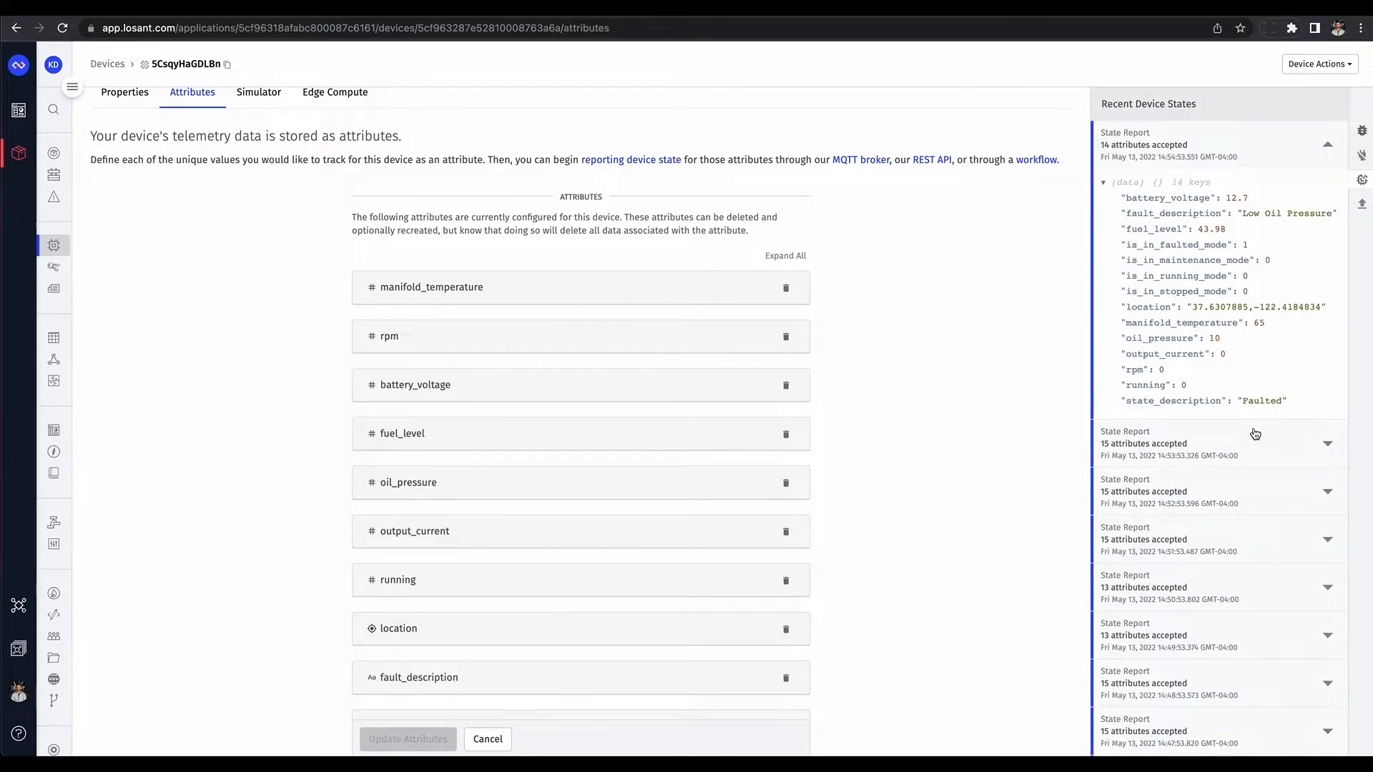
pyautogui.scroll(-3, 1255, 434)
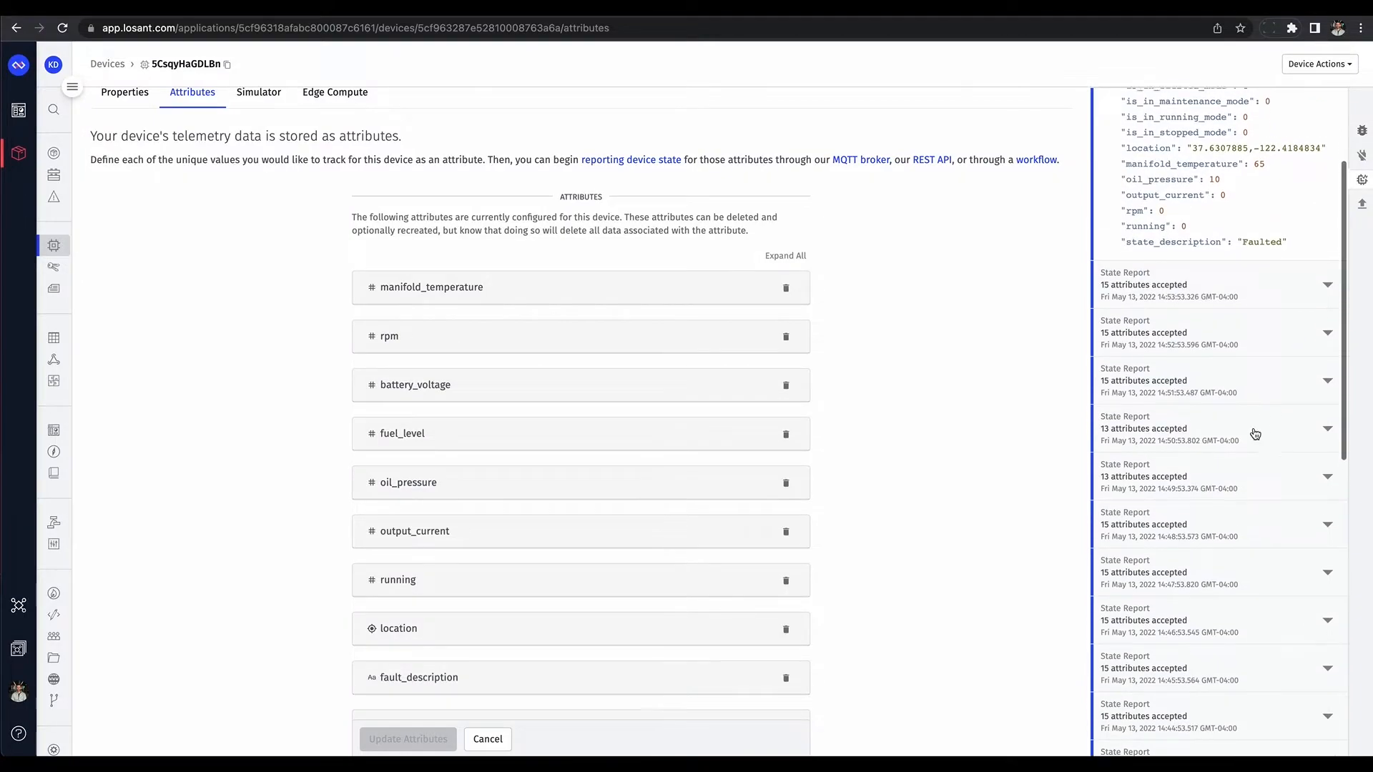
pyautogui.click(1327, 425)
pyautogui.click(1325, 426)
pyautogui.scroll(1, 864, 376)
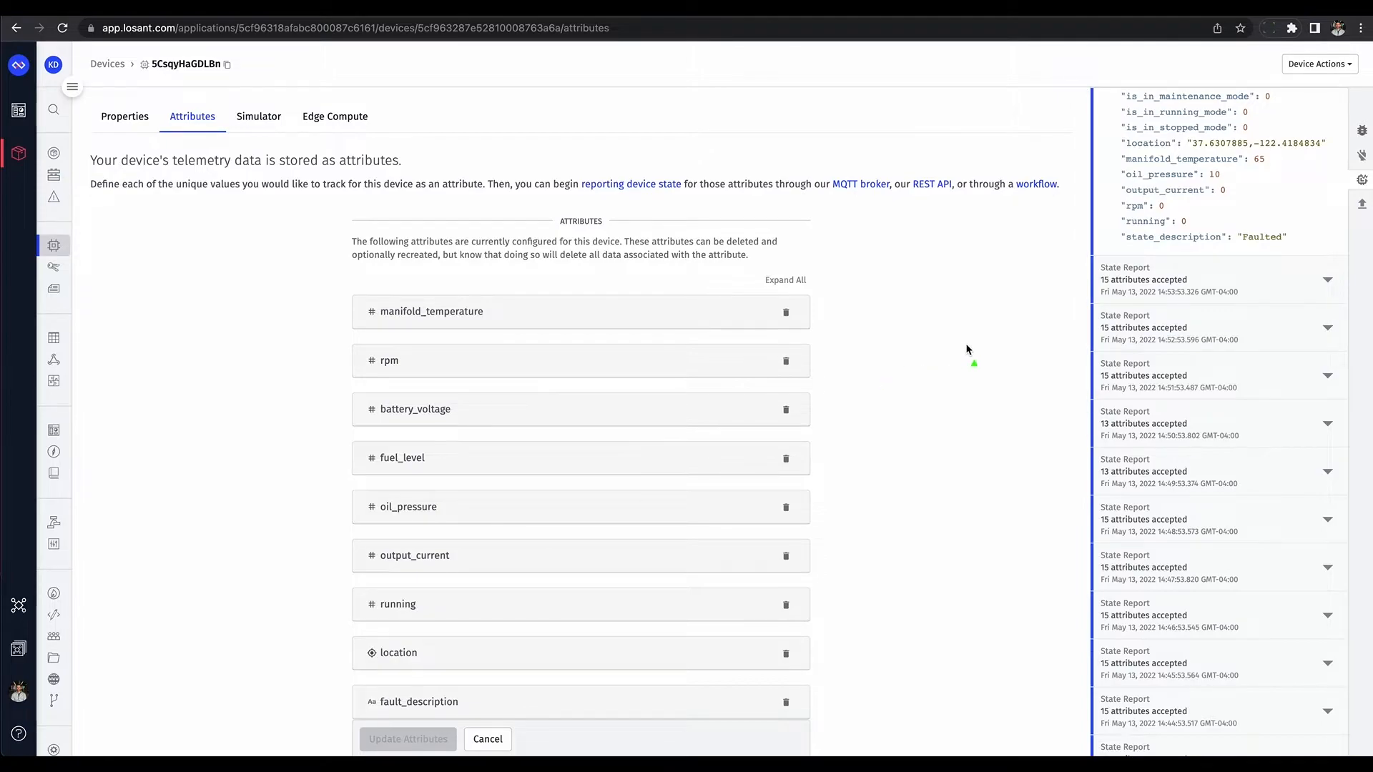
# Step: Expand the battery_voltage attribute to view its data type and attribute tags
pyautogui.moveTo(967, 346); pyautogui.dragTo(487, 407)
pyautogui.click(419, 415)
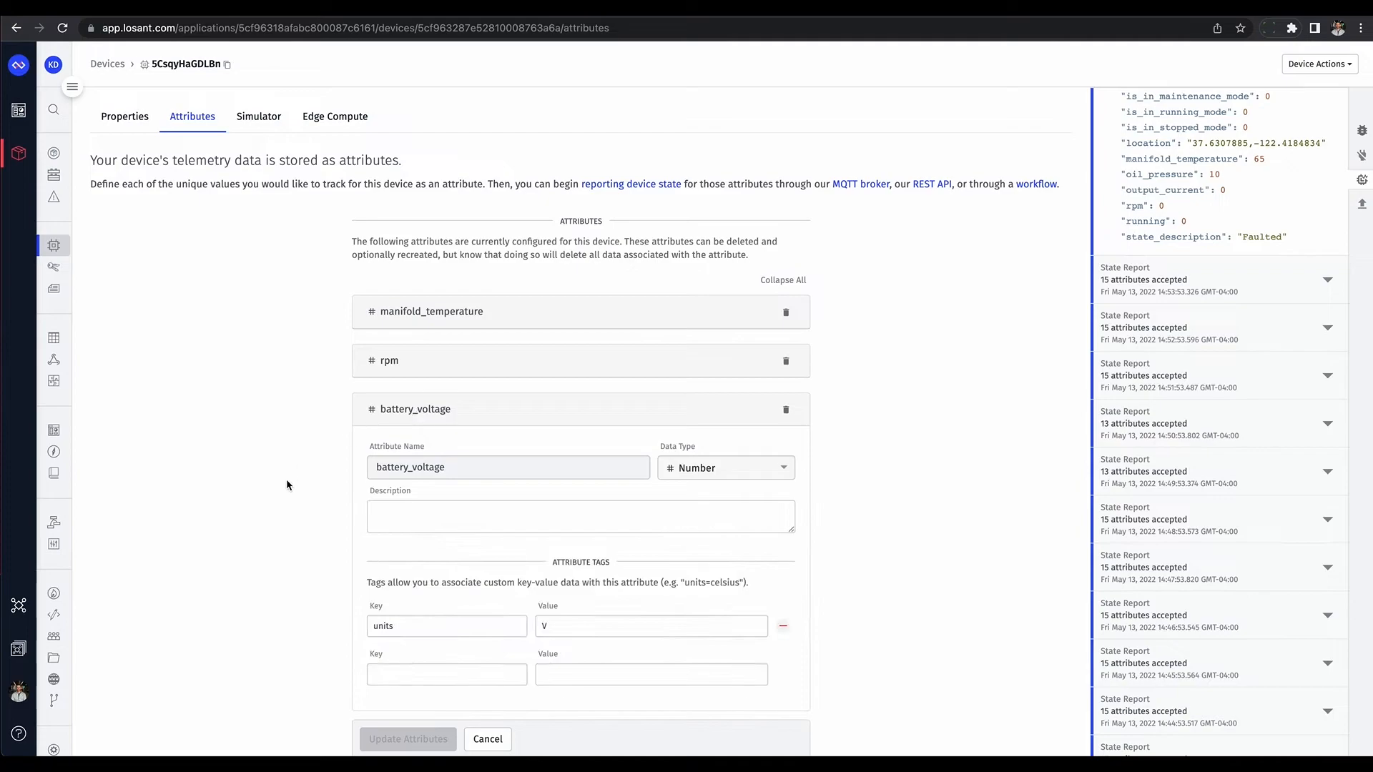
pyautogui.scroll(-2, 286, 485)
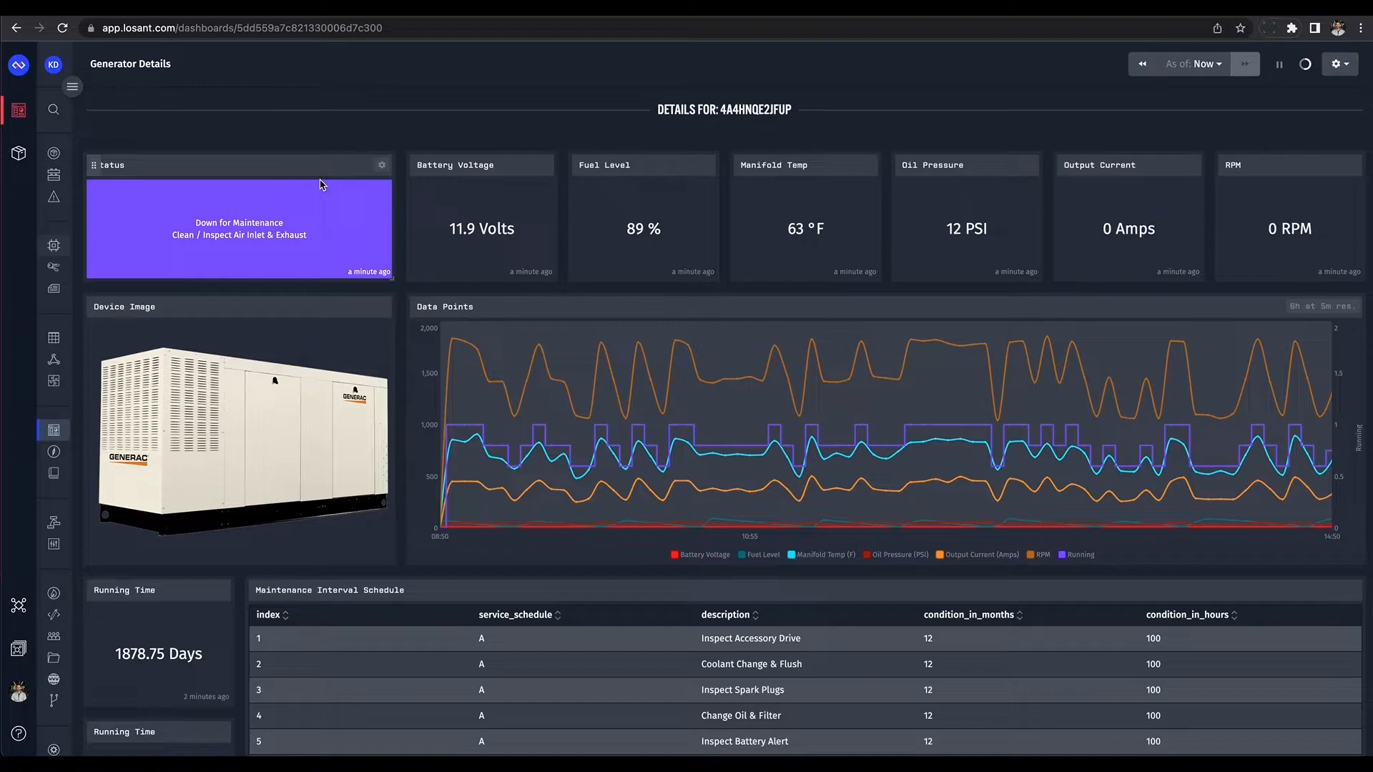
# Step: Start adding a block to the Generator Details dashboard and browse the available block types
pyautogui.click(1342, 68)
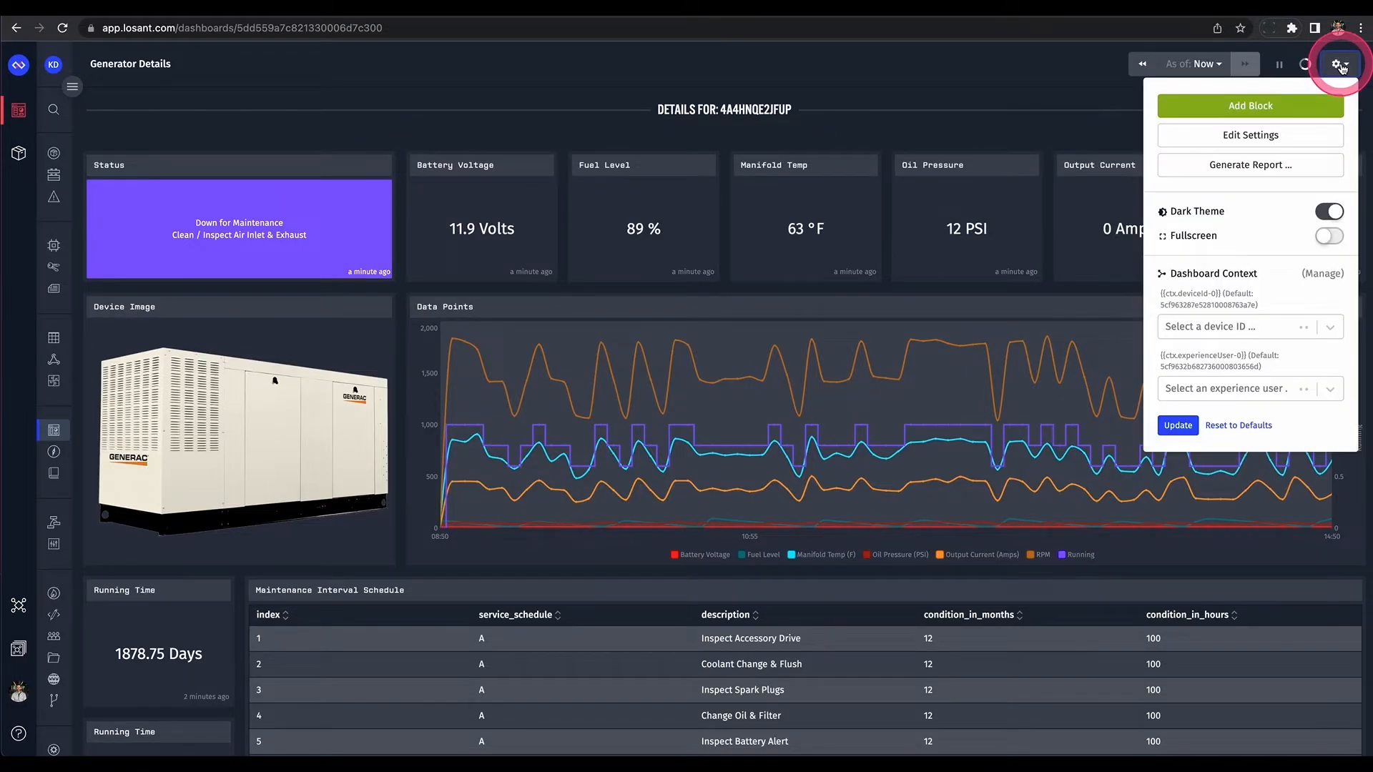
pyautogui.click(1282, 110)
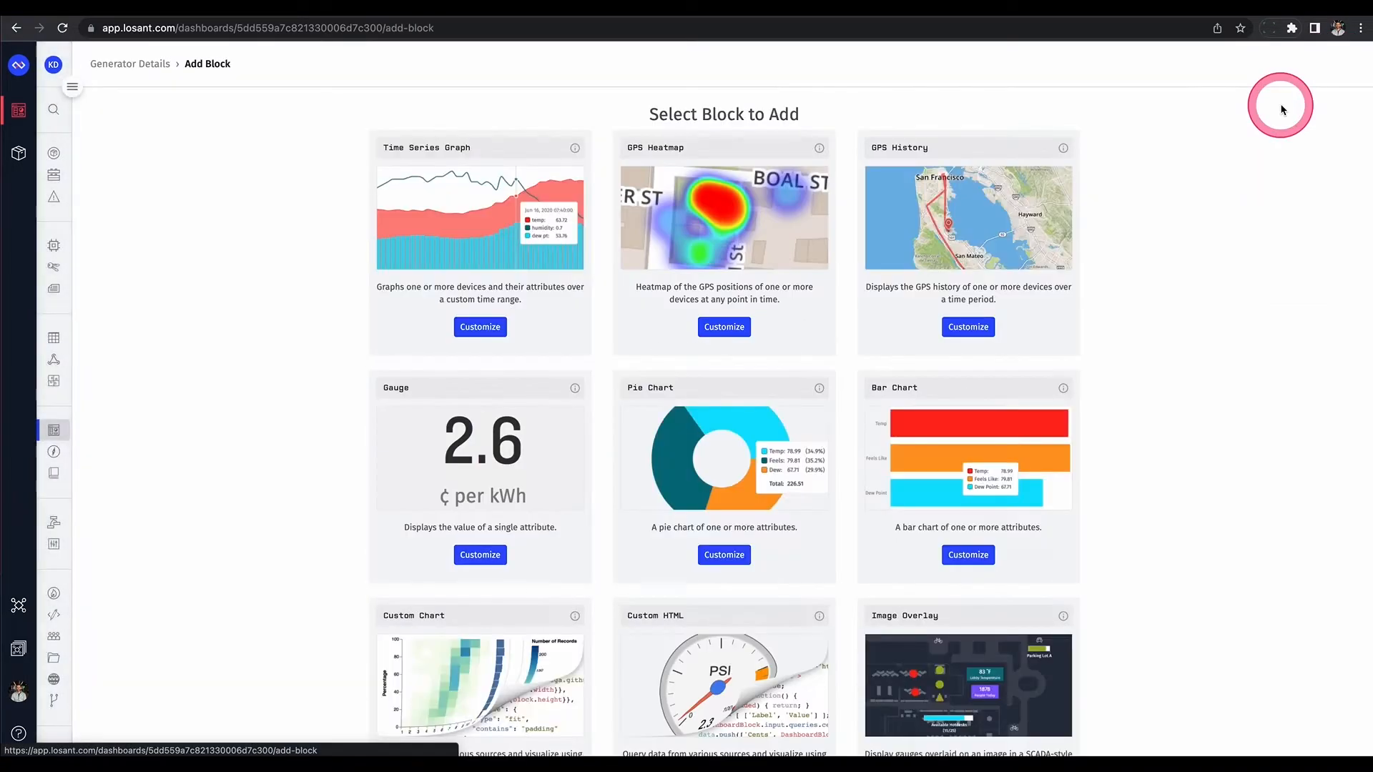
pyautogui.scroll(-1, 1157, 328)
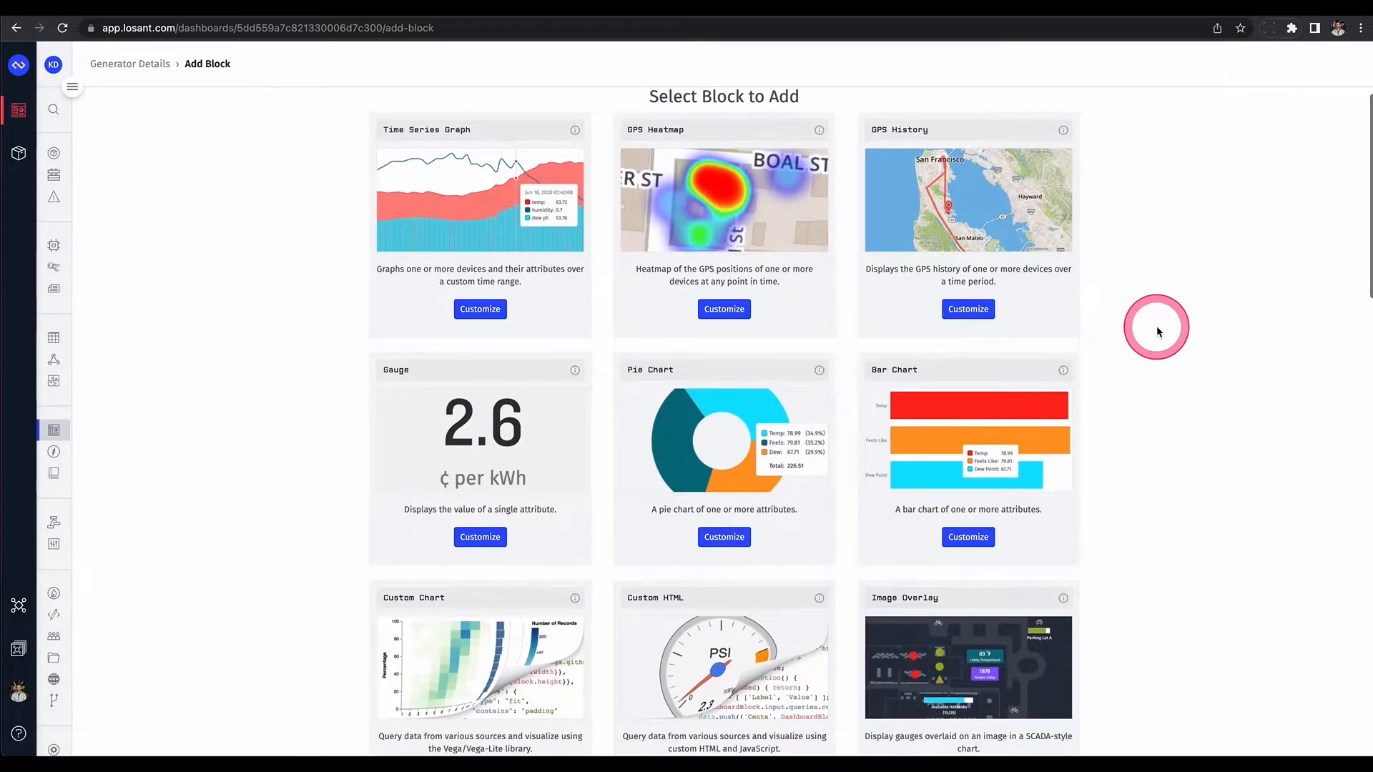
pyautogui.scroll(1, 1157, 329)
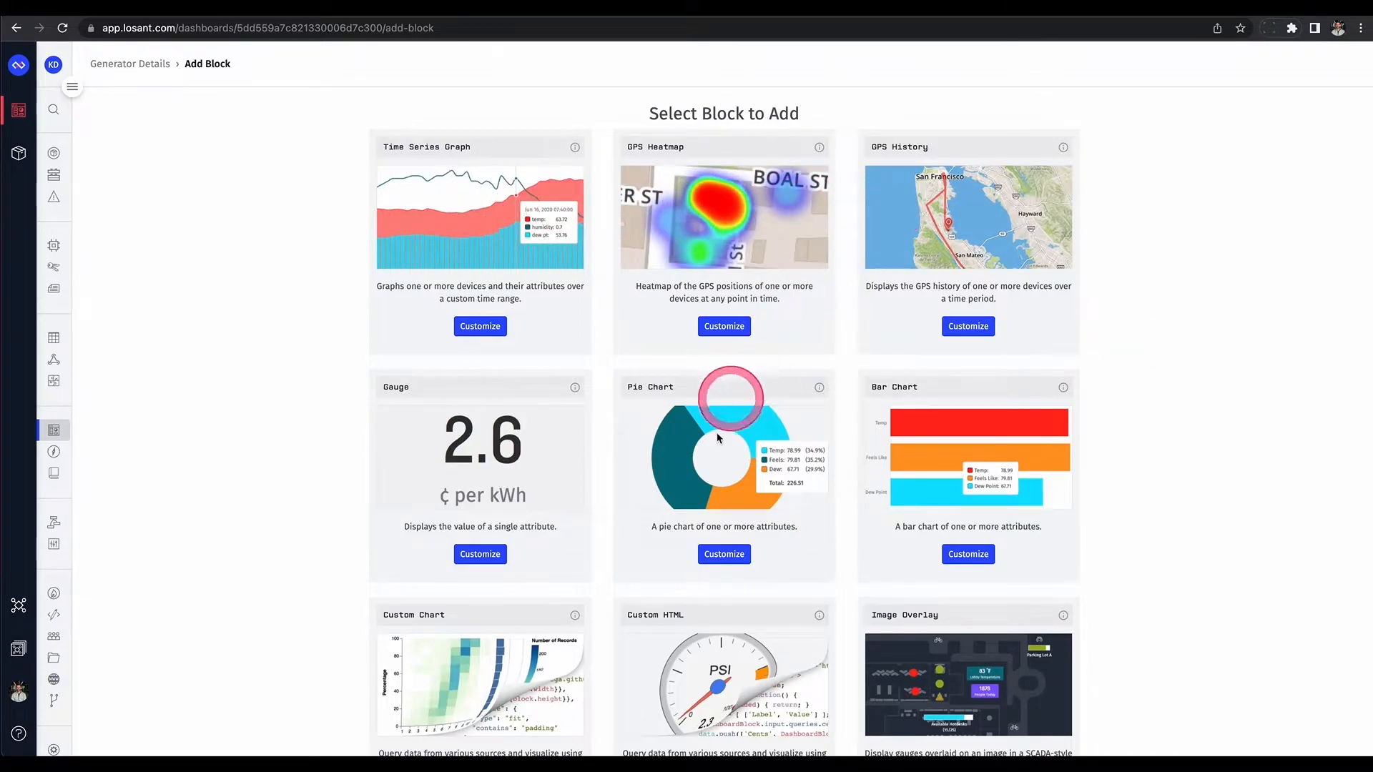
pyautogui.scroll(-4, 868, 465)
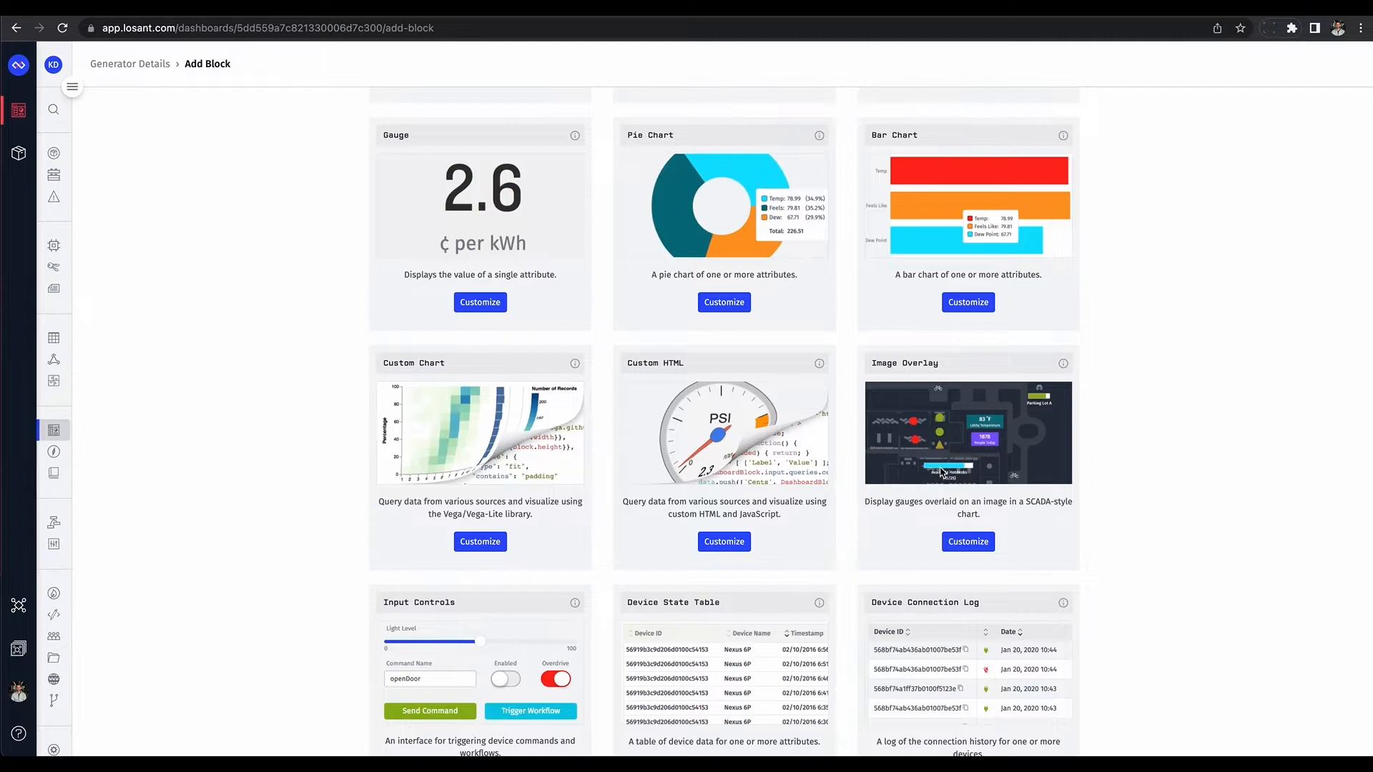
pyautogui.scroll(-2, 508, 643)
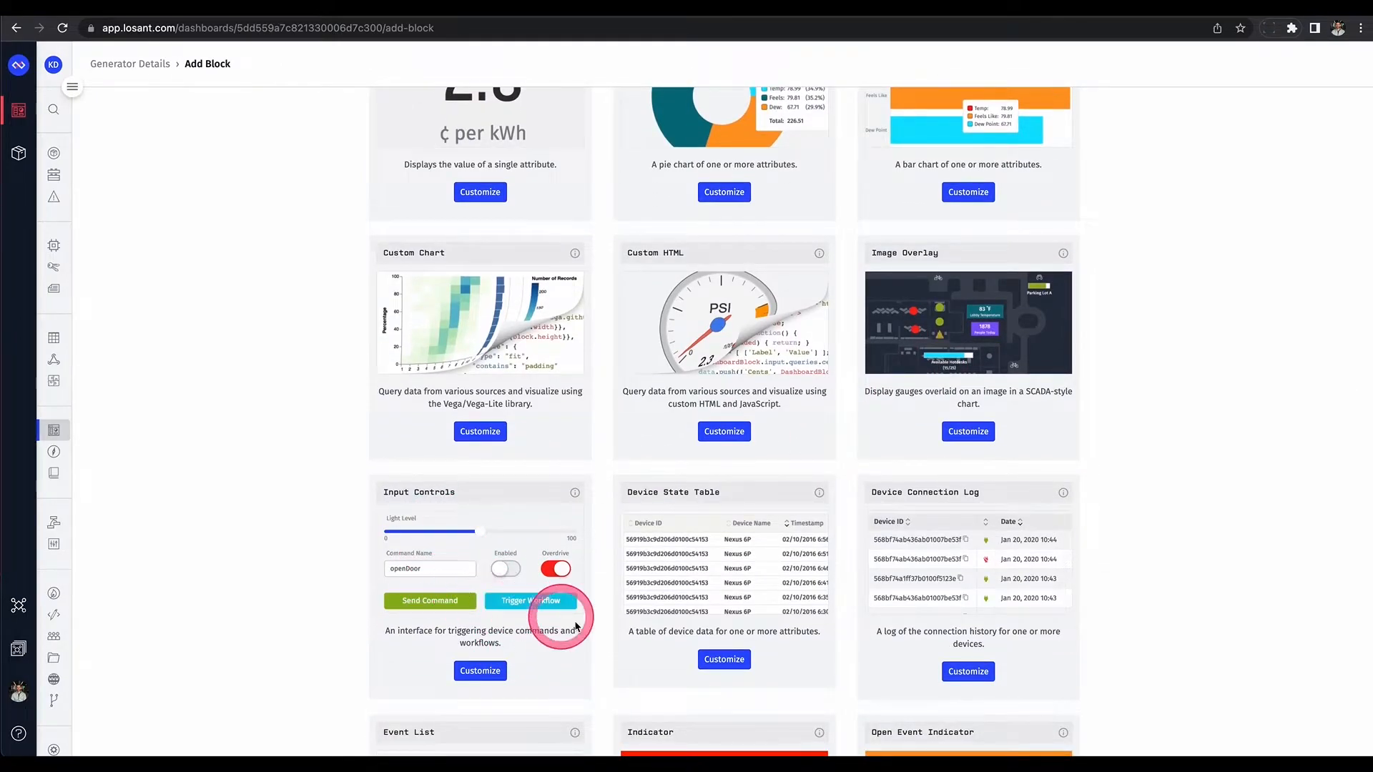
pyautogui.scroll(-5, 582, 628)
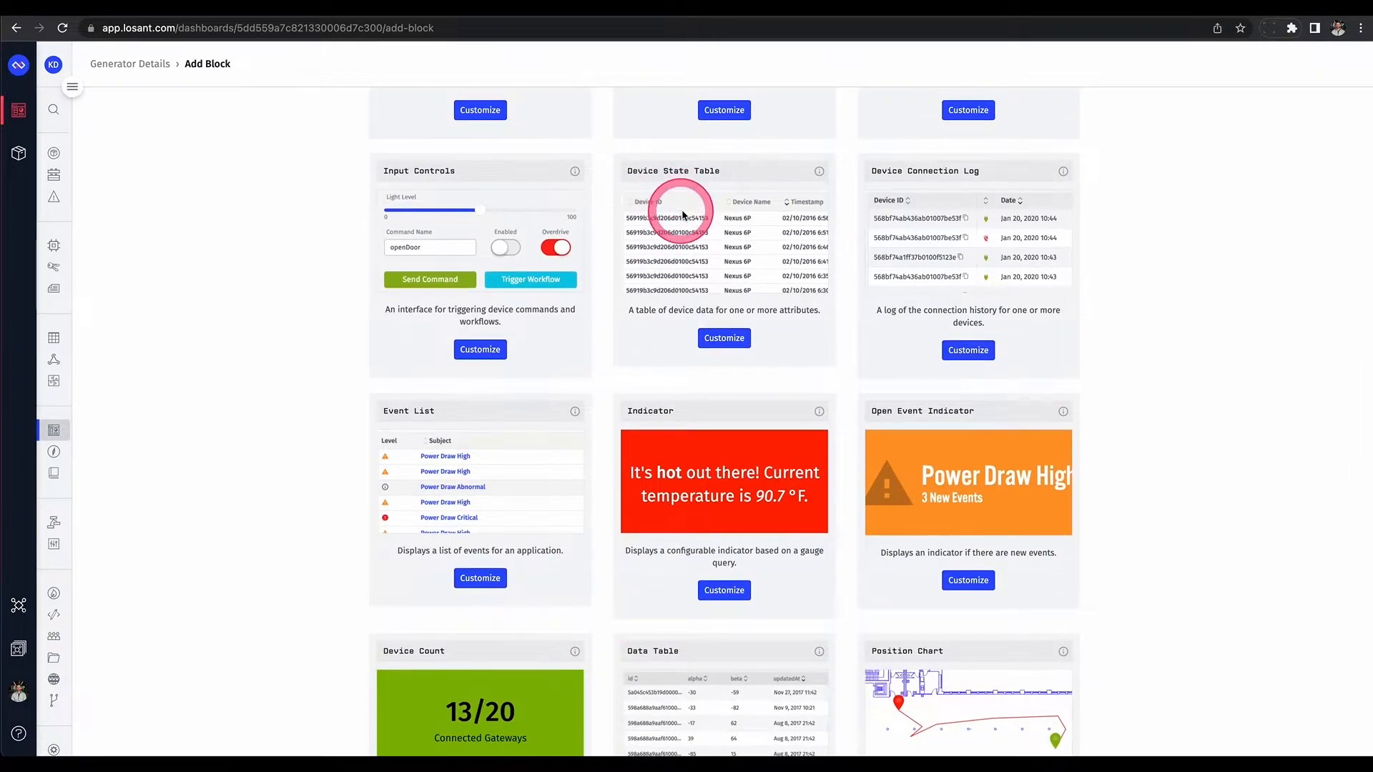
# Step: Start customizing a Gauge block for the dashboard and set its header text to "Battery Voltage"
pyautogui.scroll(-6, 794, 590)
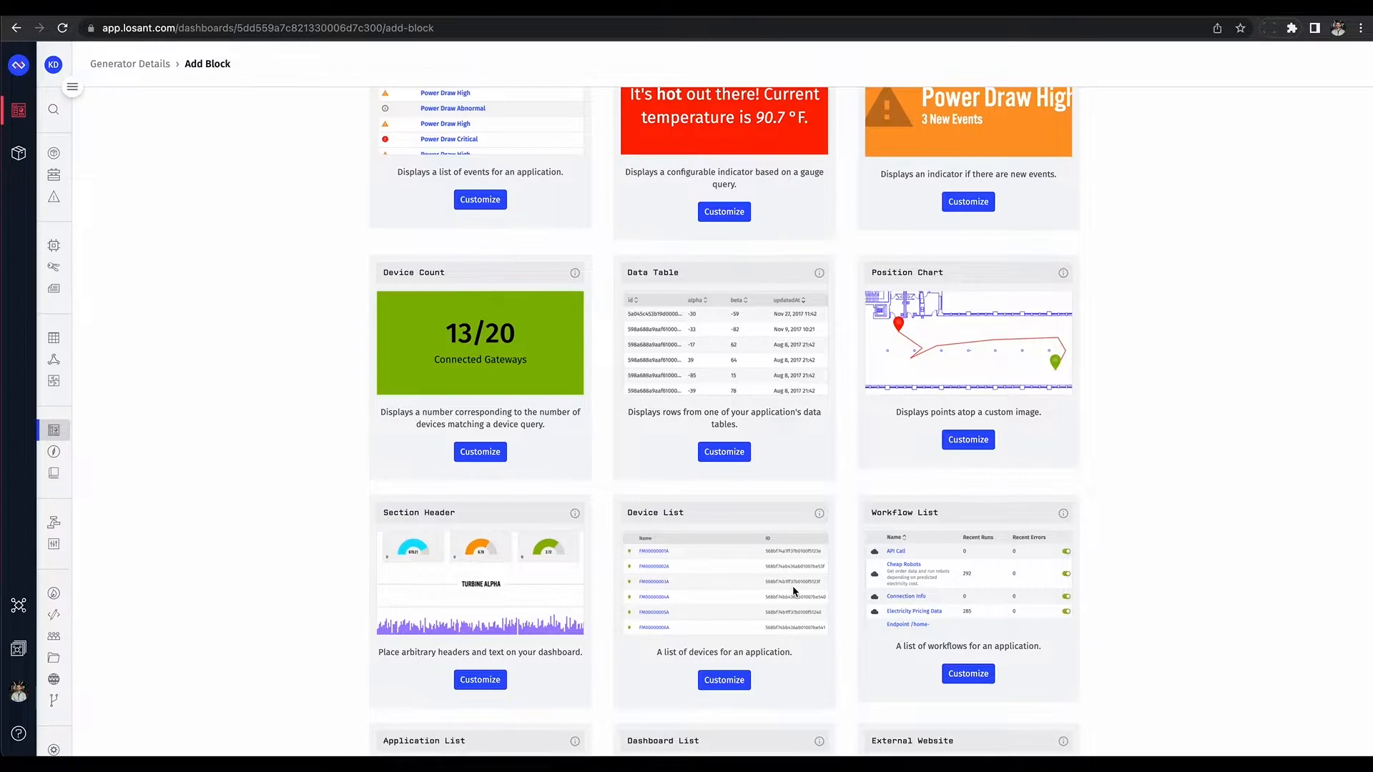
pyautogui.scroll(5, 793, 590)
pyautogui.scroll(5, 792, 591)
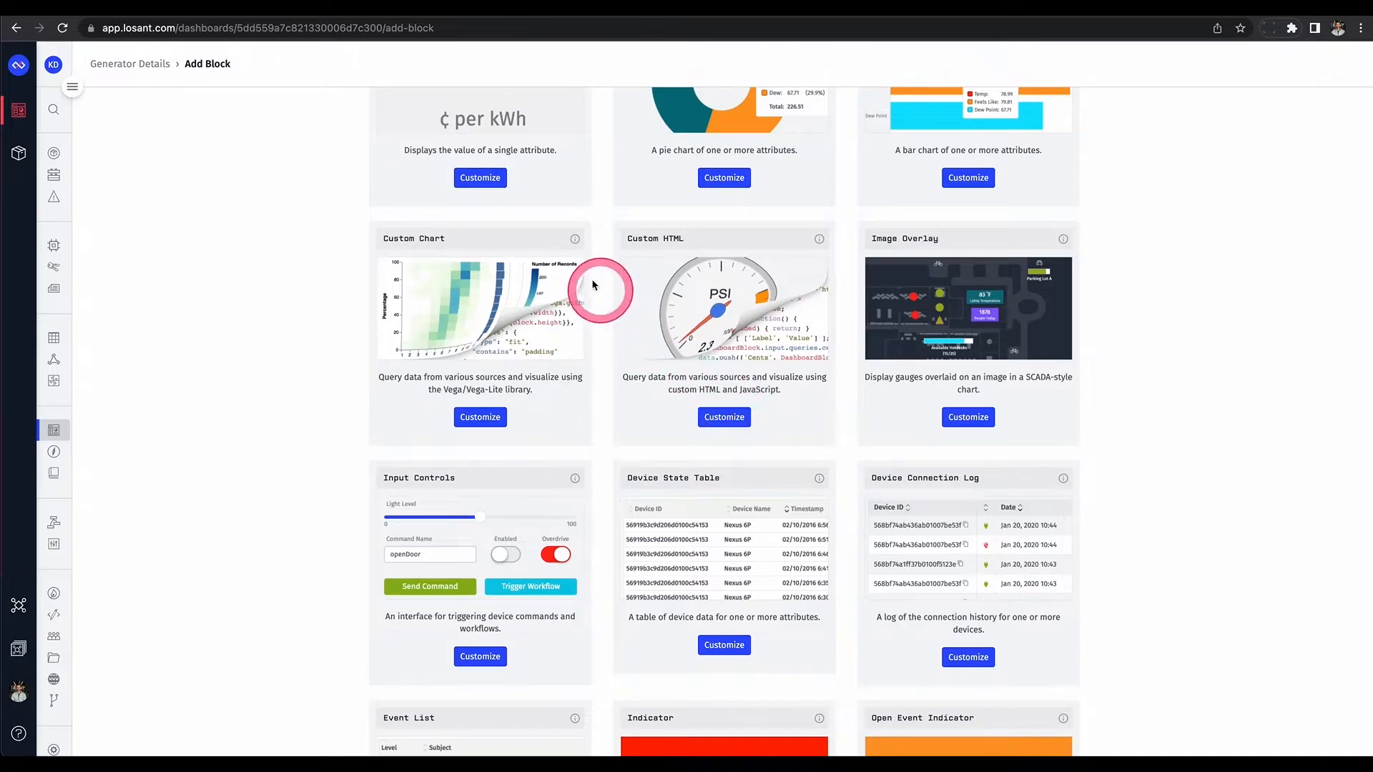
pyautogui.scroll(2, 592, 270)
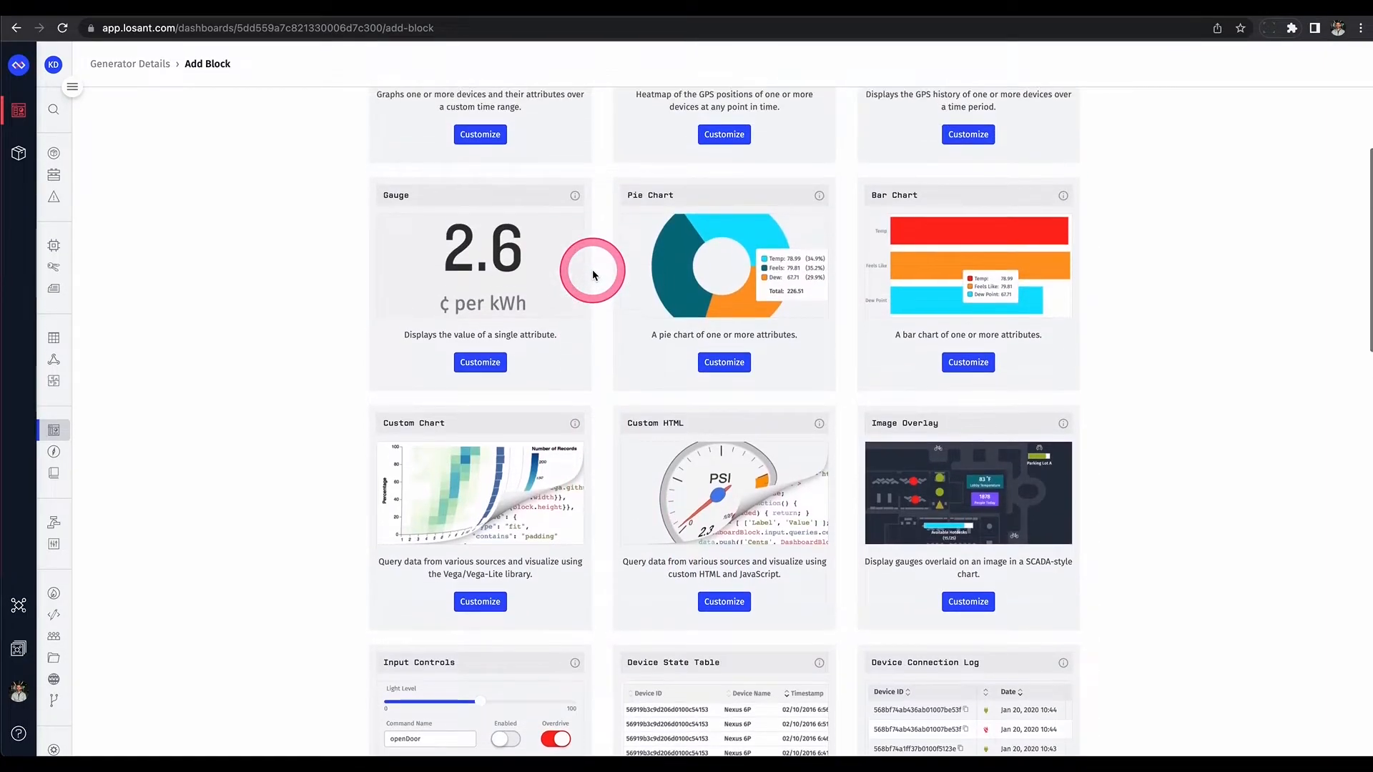
pyautogui.click(481, 364)
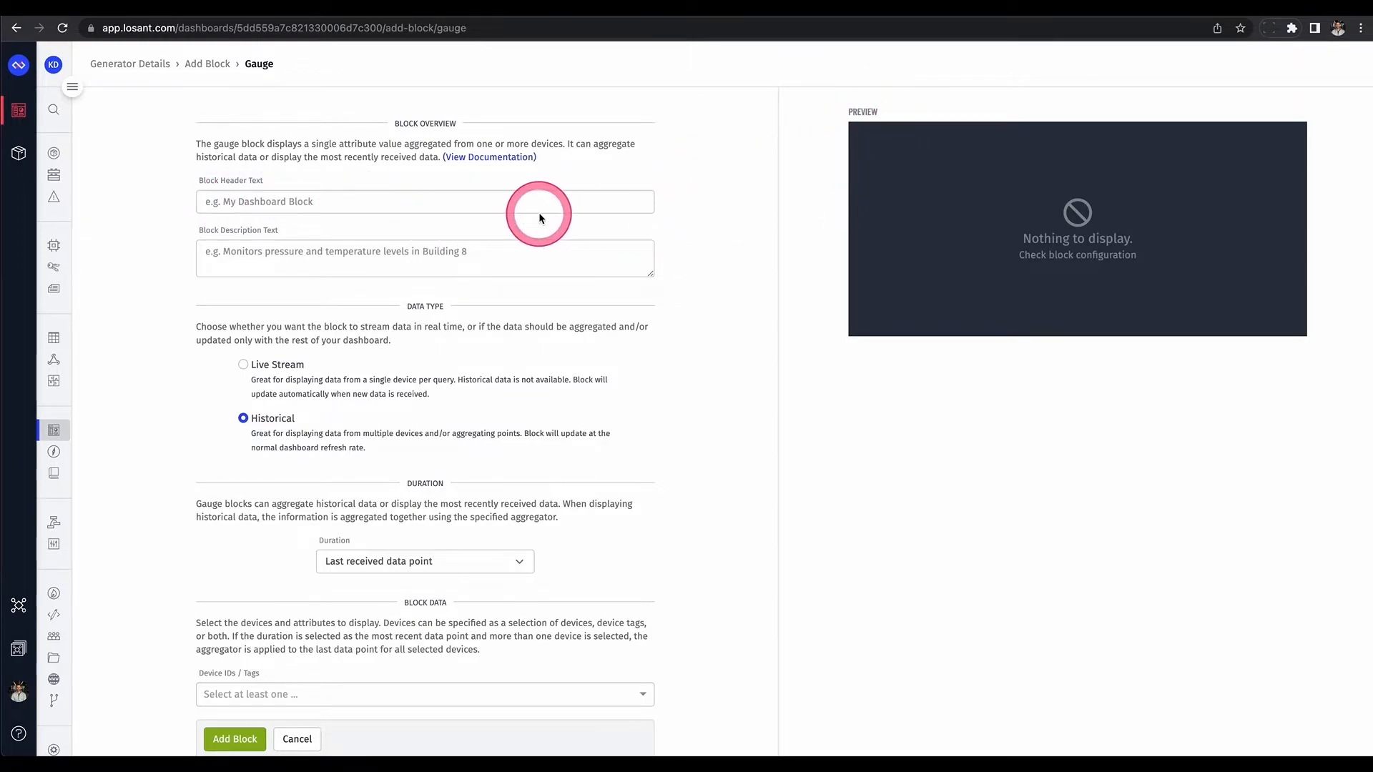
pyautogui.click(493, 205)
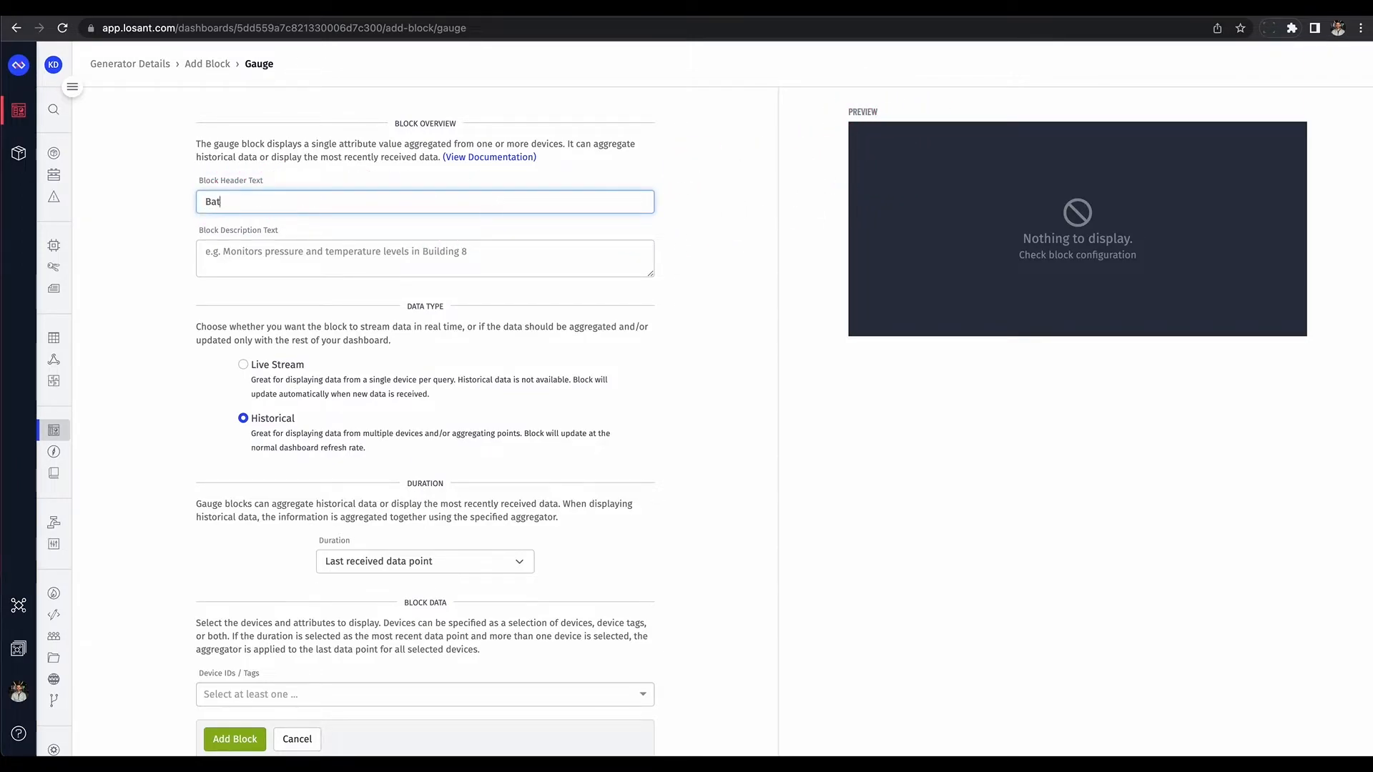
pyautogui.write('Battery Voltage')
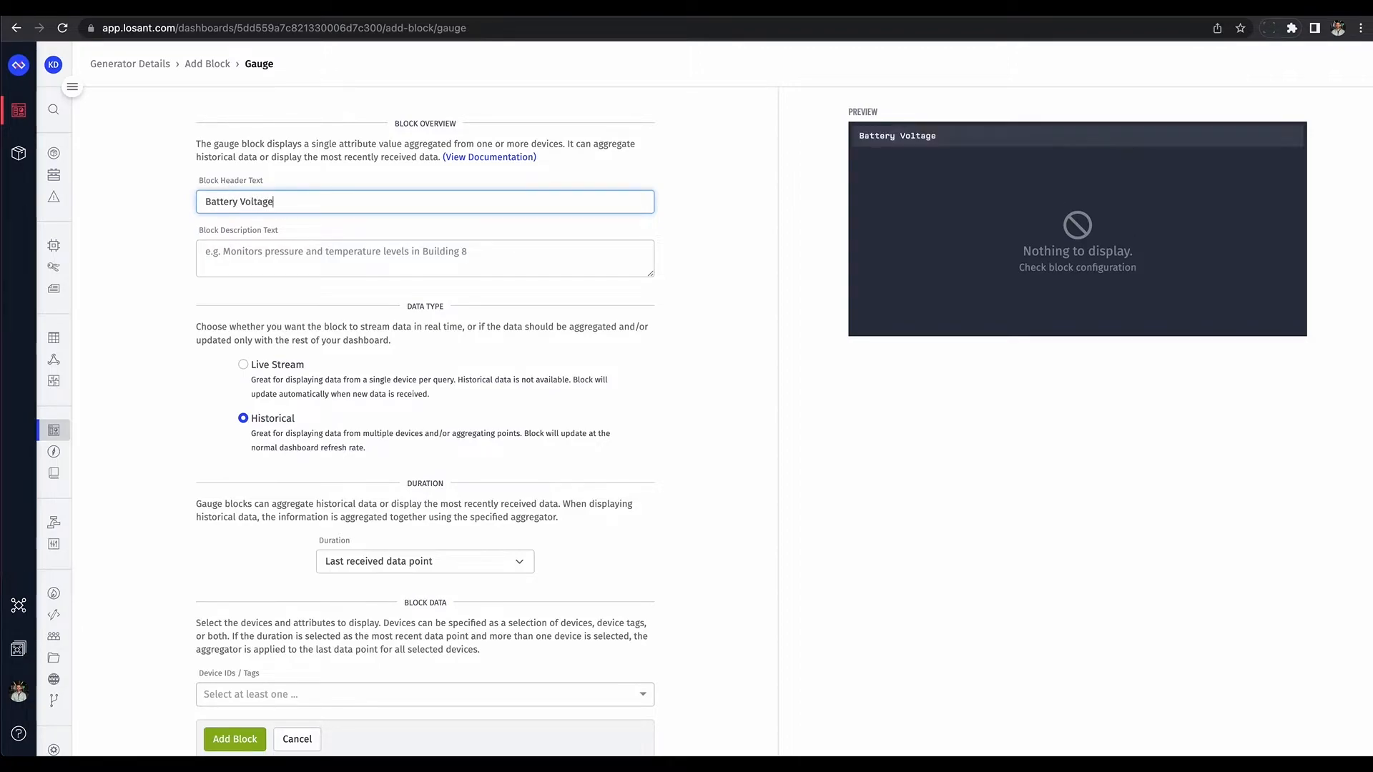
# Step: Set the gauge's data source to device 5CsqyHaGDLBn and its battery_voltage attribute
pyautogui.scroll(-5, 492, 292)
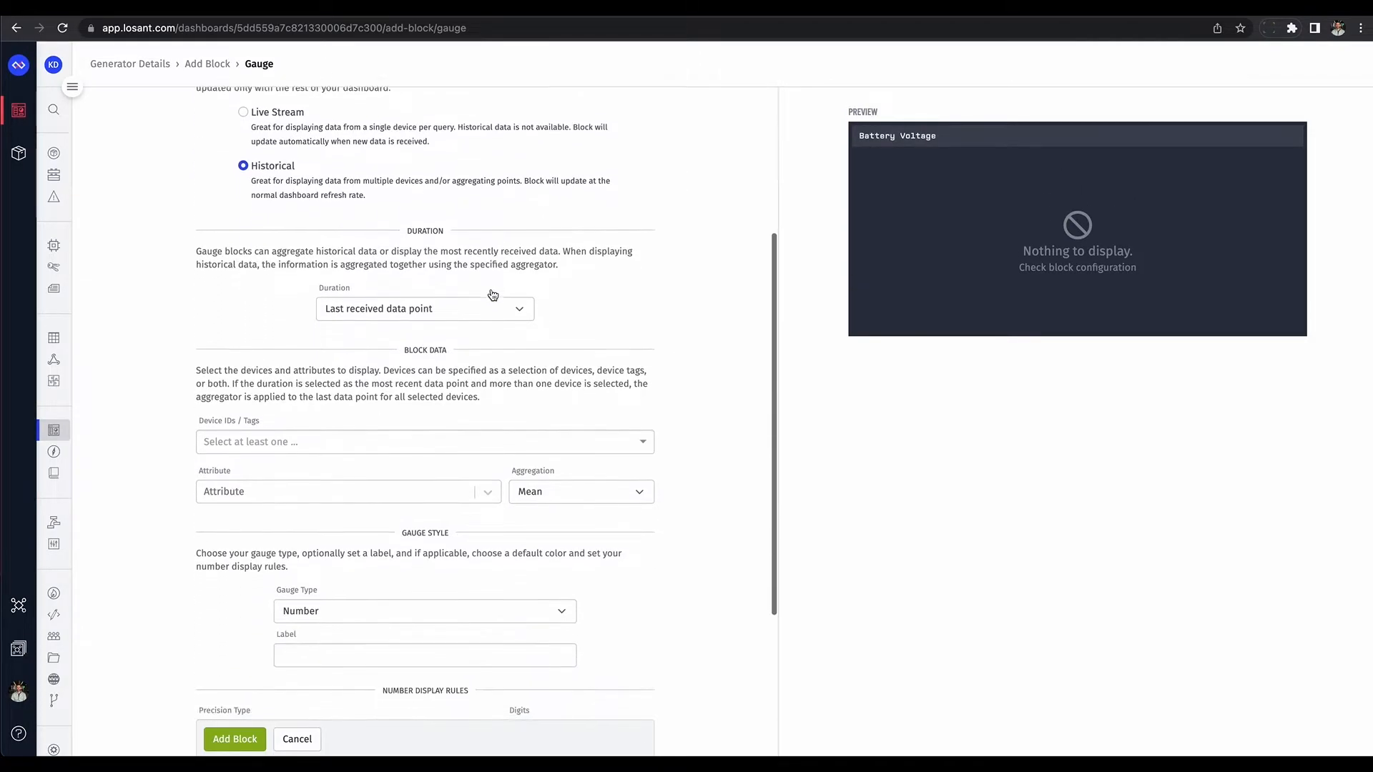
pyautogui.scroll(-1, 492, 293)
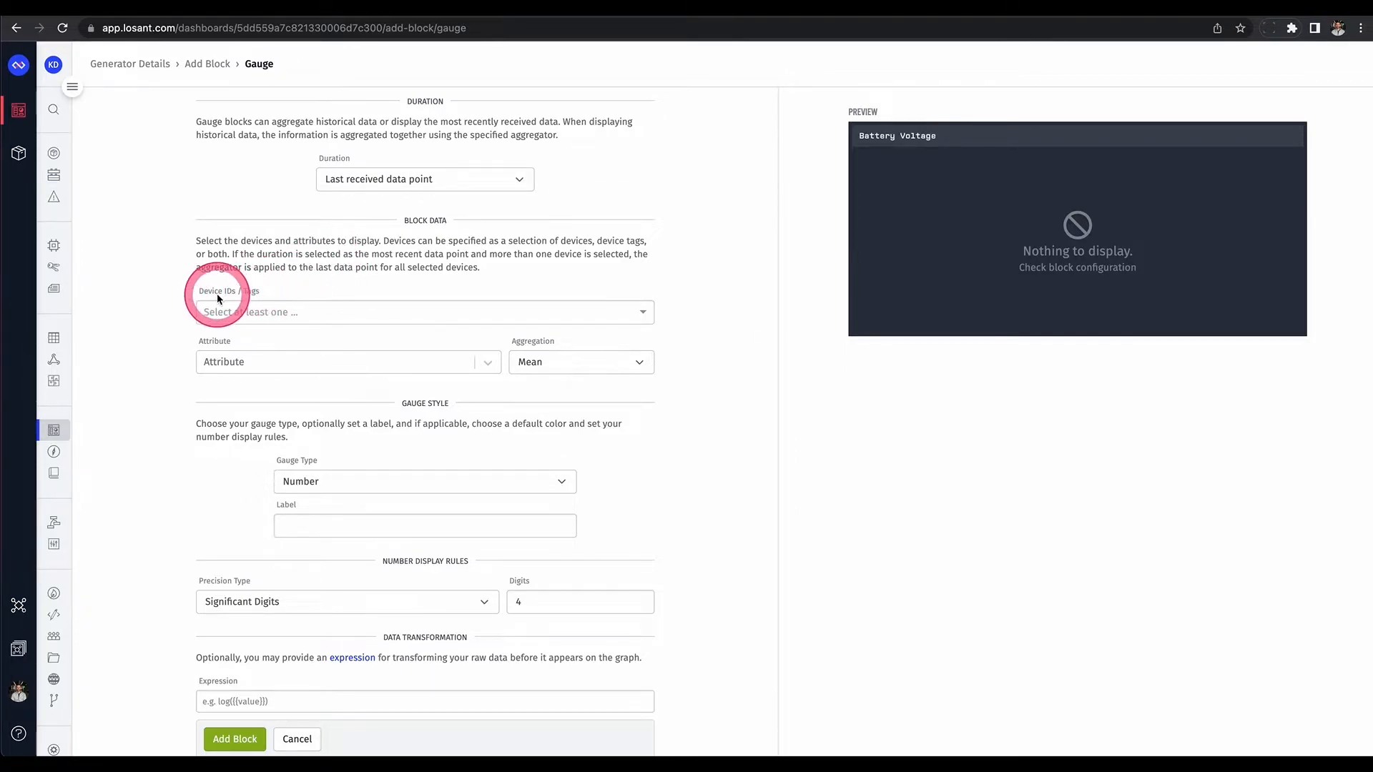
pyautogui.click(309, 311)
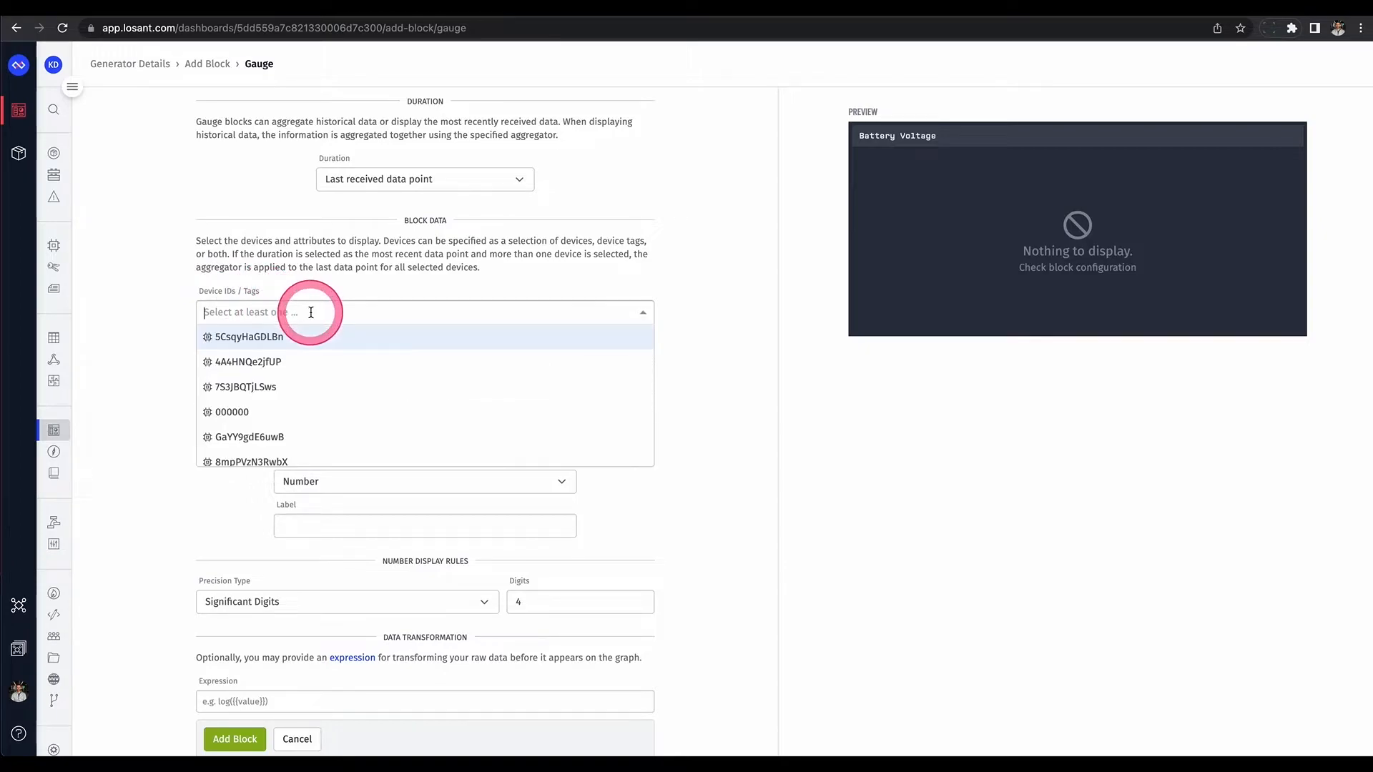
pyautogui.click(265, 339)
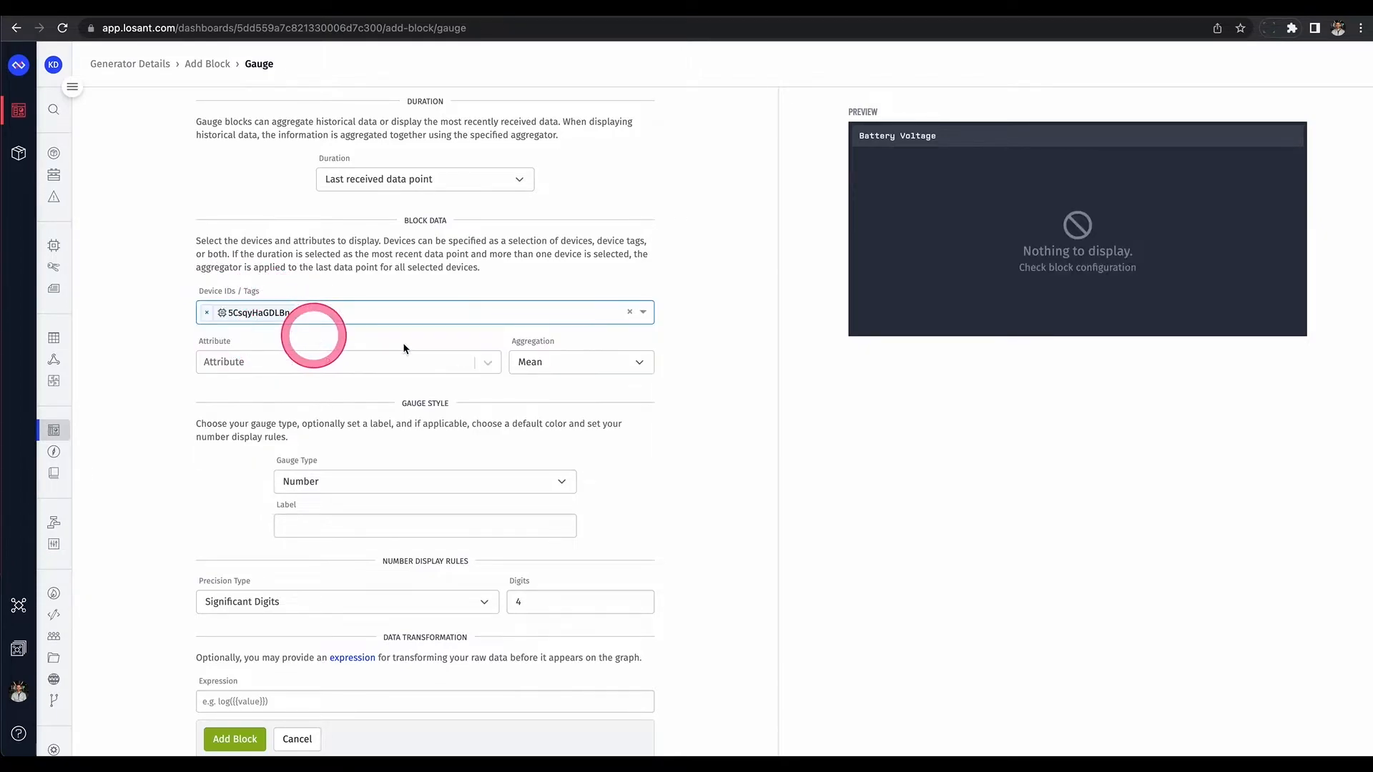
pyautogui.click(489, 364)
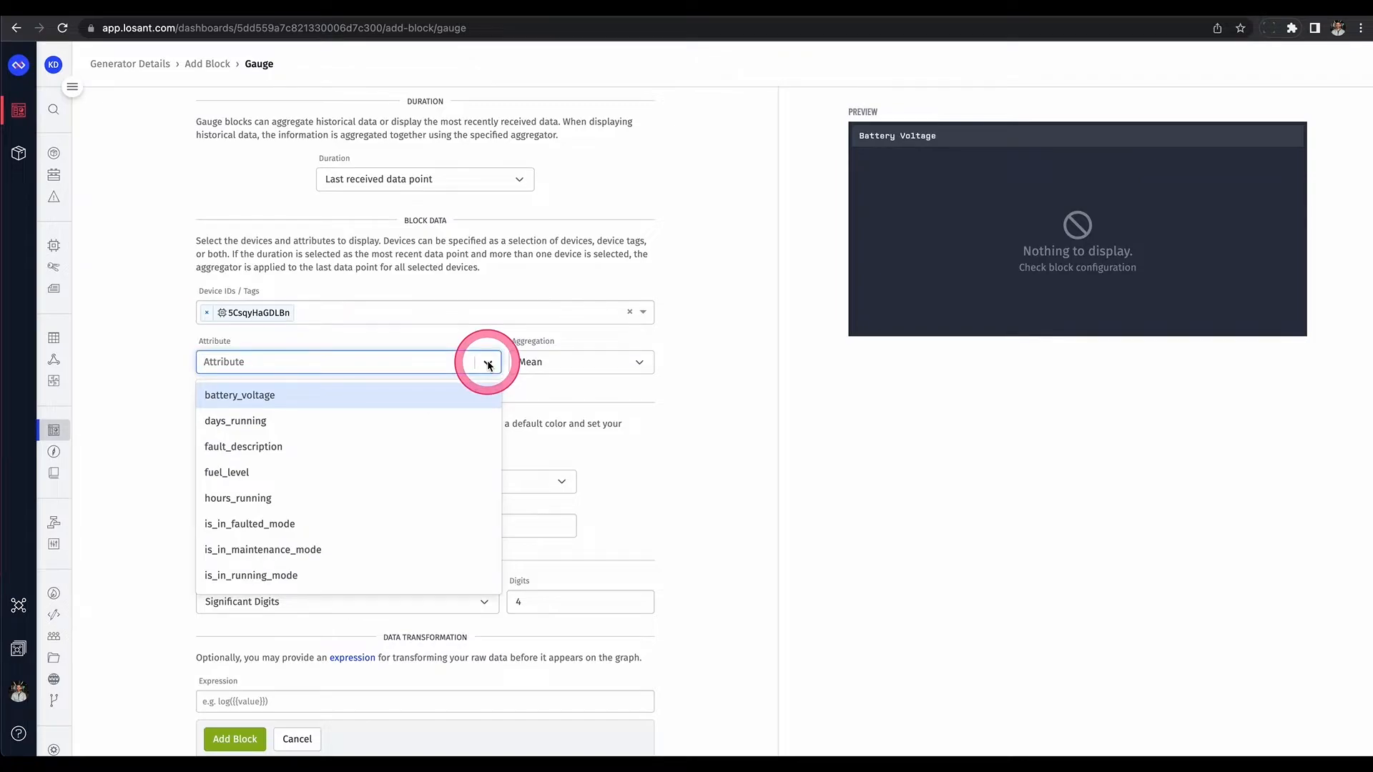
pyautogui.click(358, 396)
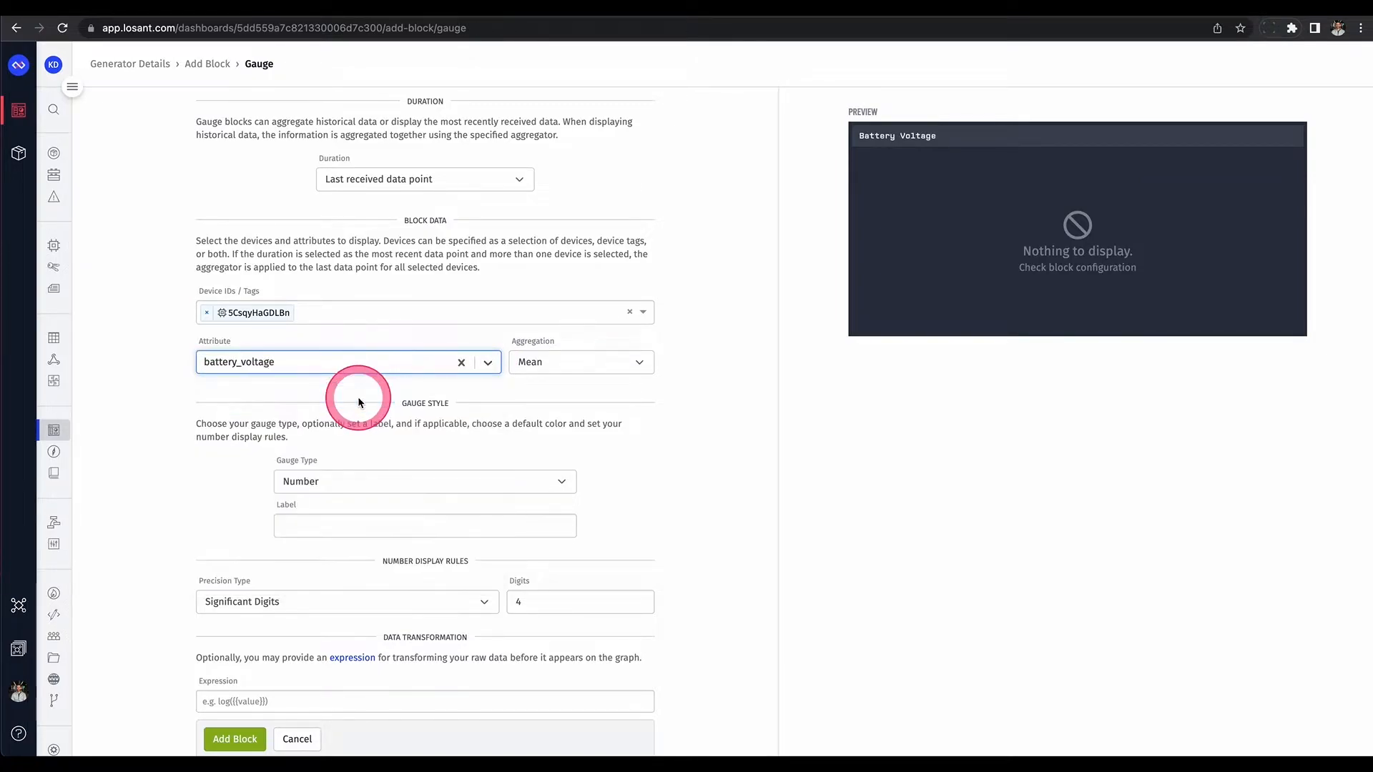
pyautogui.click(640, 364)
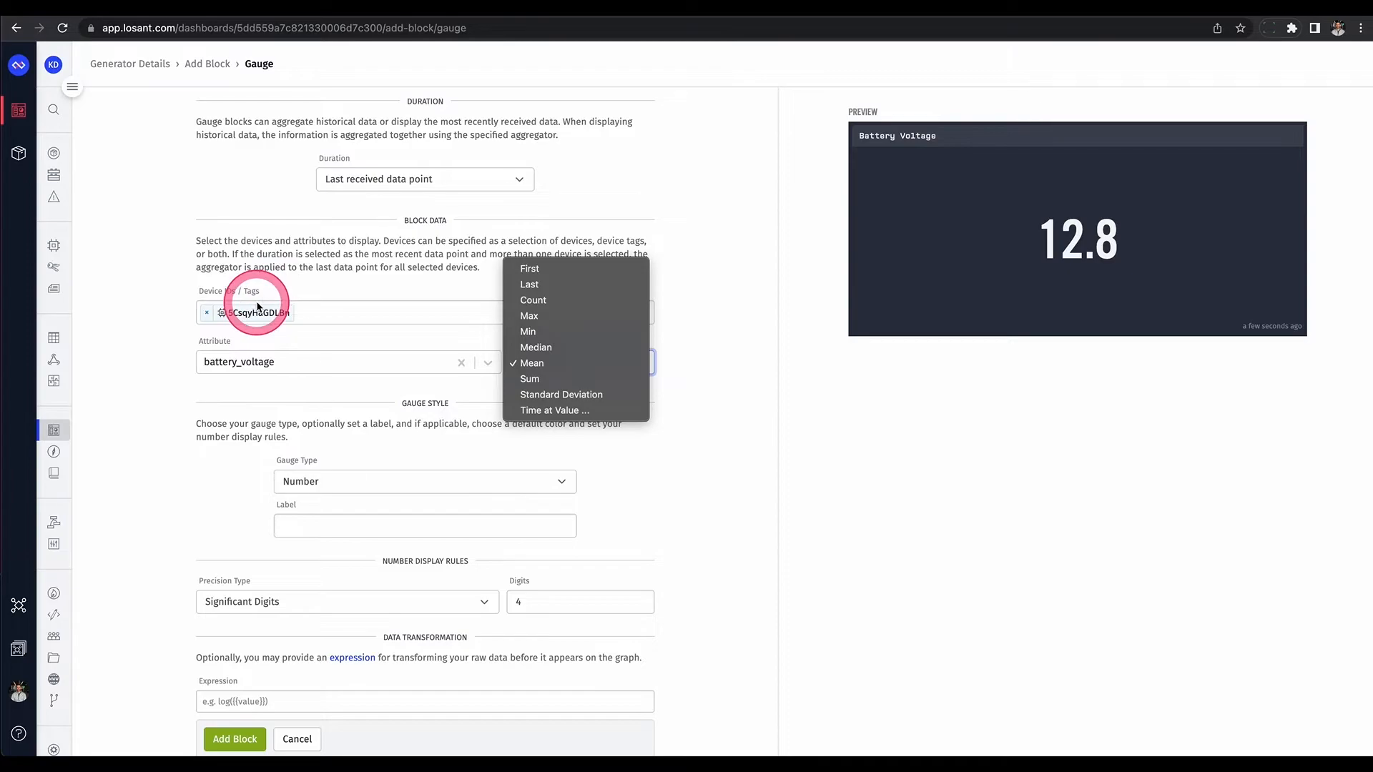
pyautogui.click(350, 307)
pyautogui.click(334, 314)
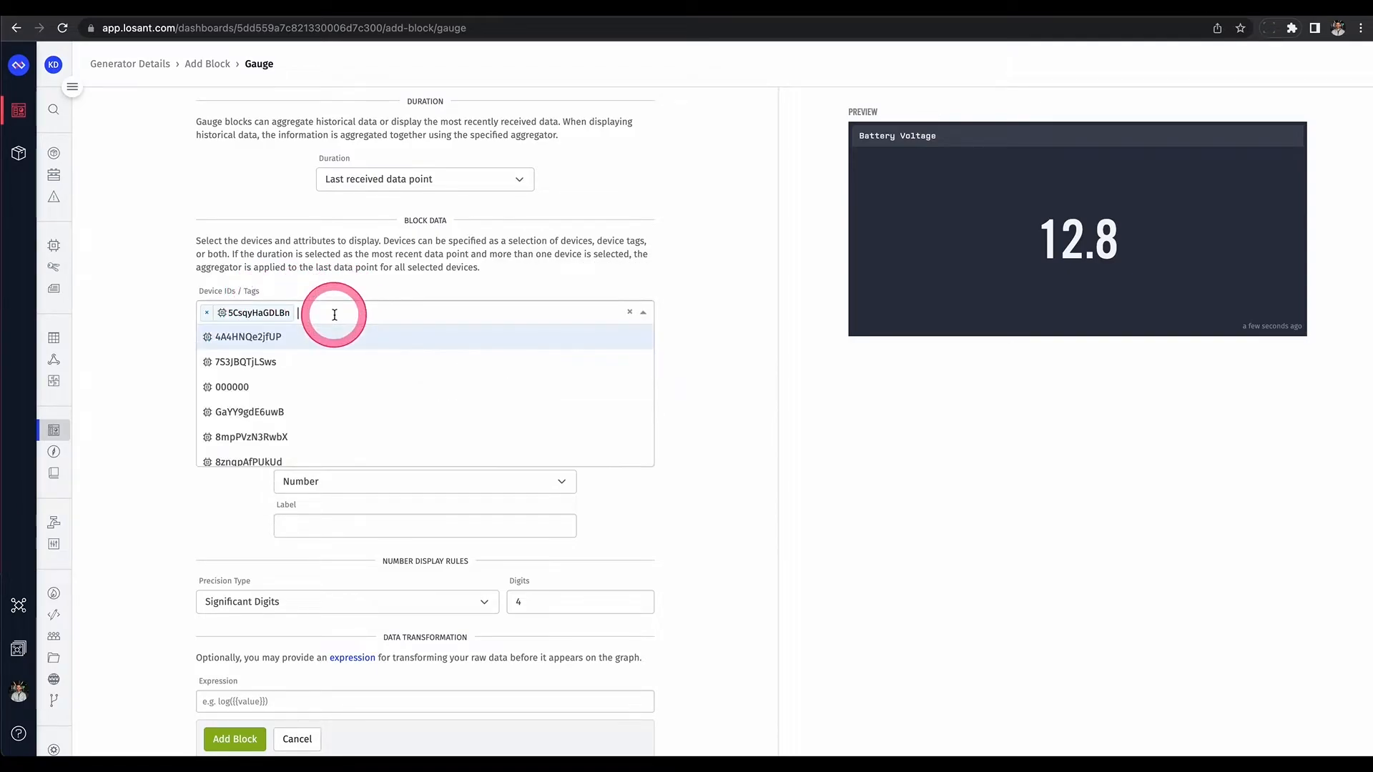
pyautogui.click(254, 361)
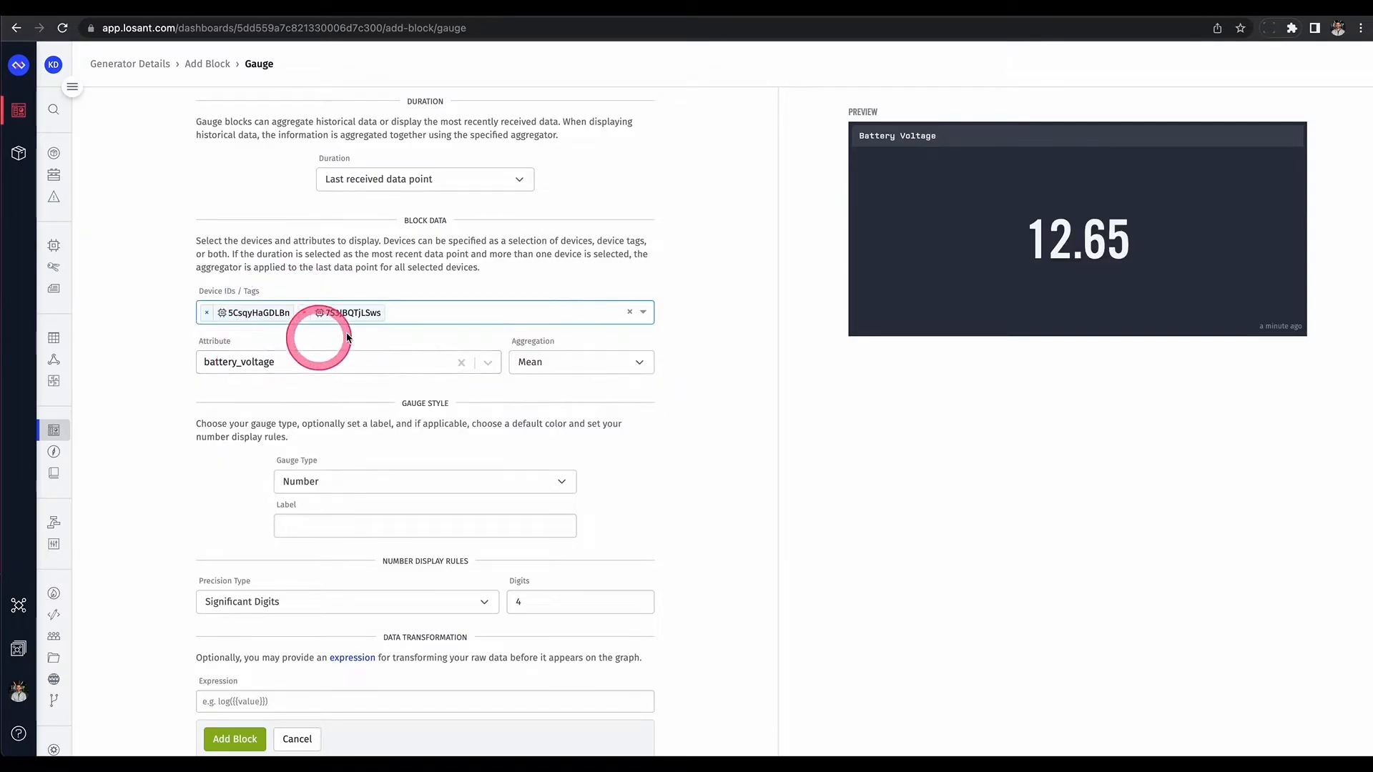
# Step: Search the gauge's device and tag choices for "type" and "mode" without selecting any
pyautogui.click(431, 312)
pyautogui.write('type')
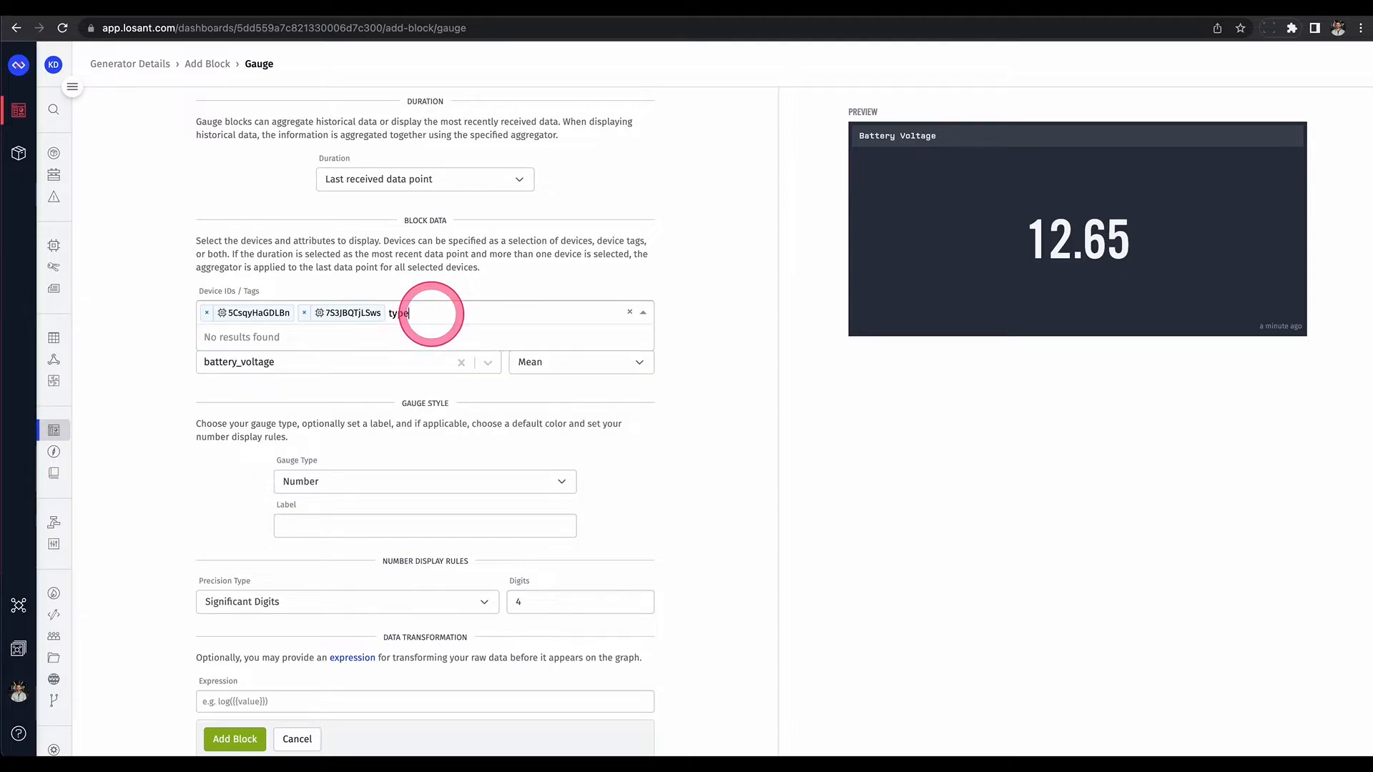
pyautogui.write('p')
pyautogui.press('BackSpace')
pyautogui.press('BackSpace')
pyautogui.press('BackSpace')
pyautogui.write('mode')
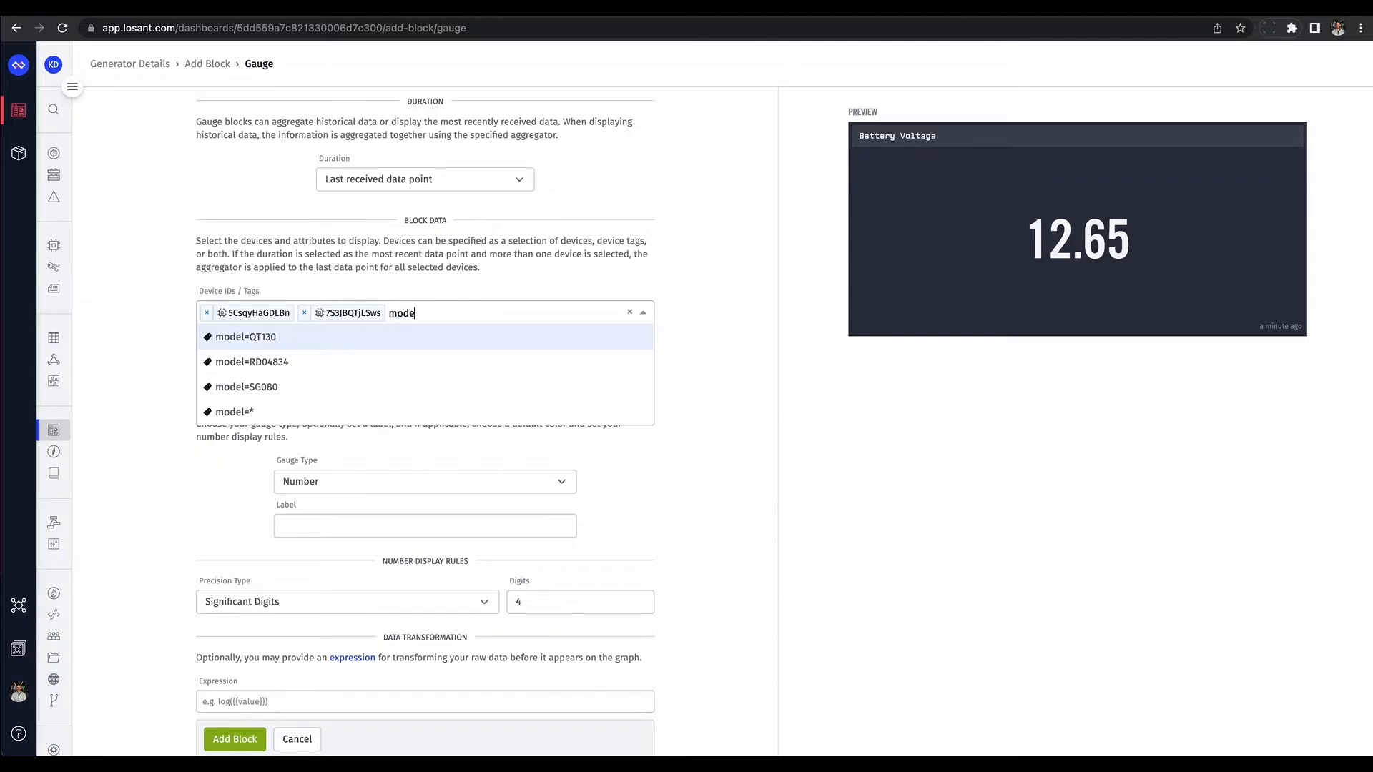
pyautogui.click(363, 273)
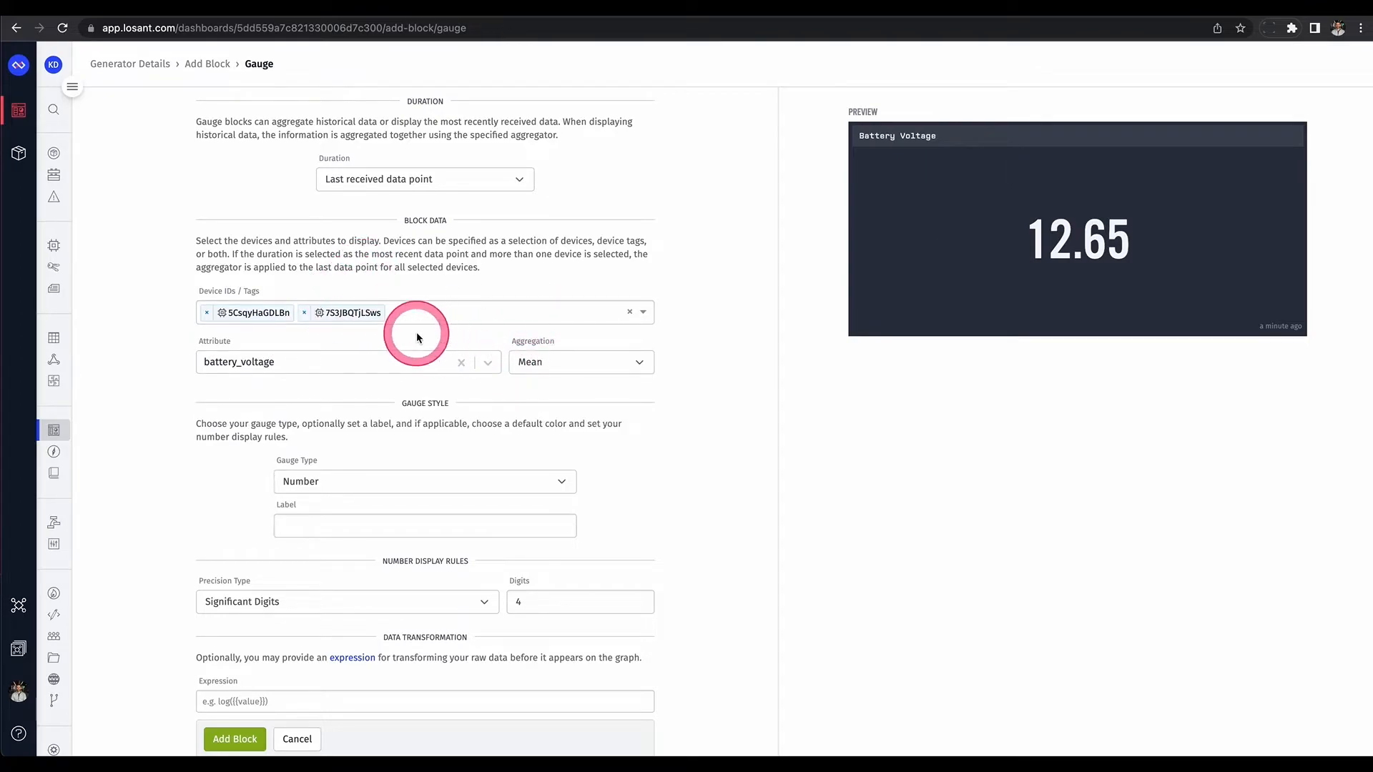
# Step: Set the gauge's duration to 60 minutes
pyautogui.click(454, 180)
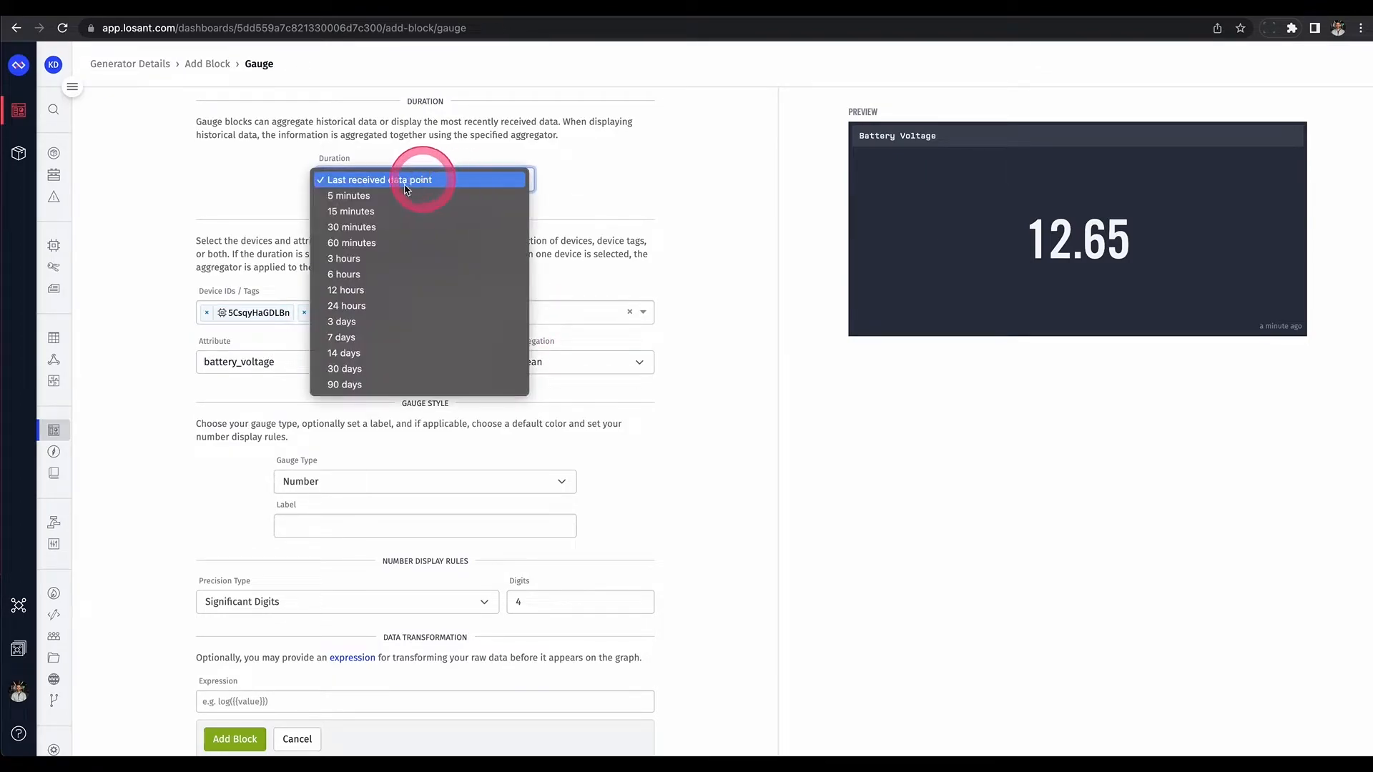
pyautogui.click(353, 244)
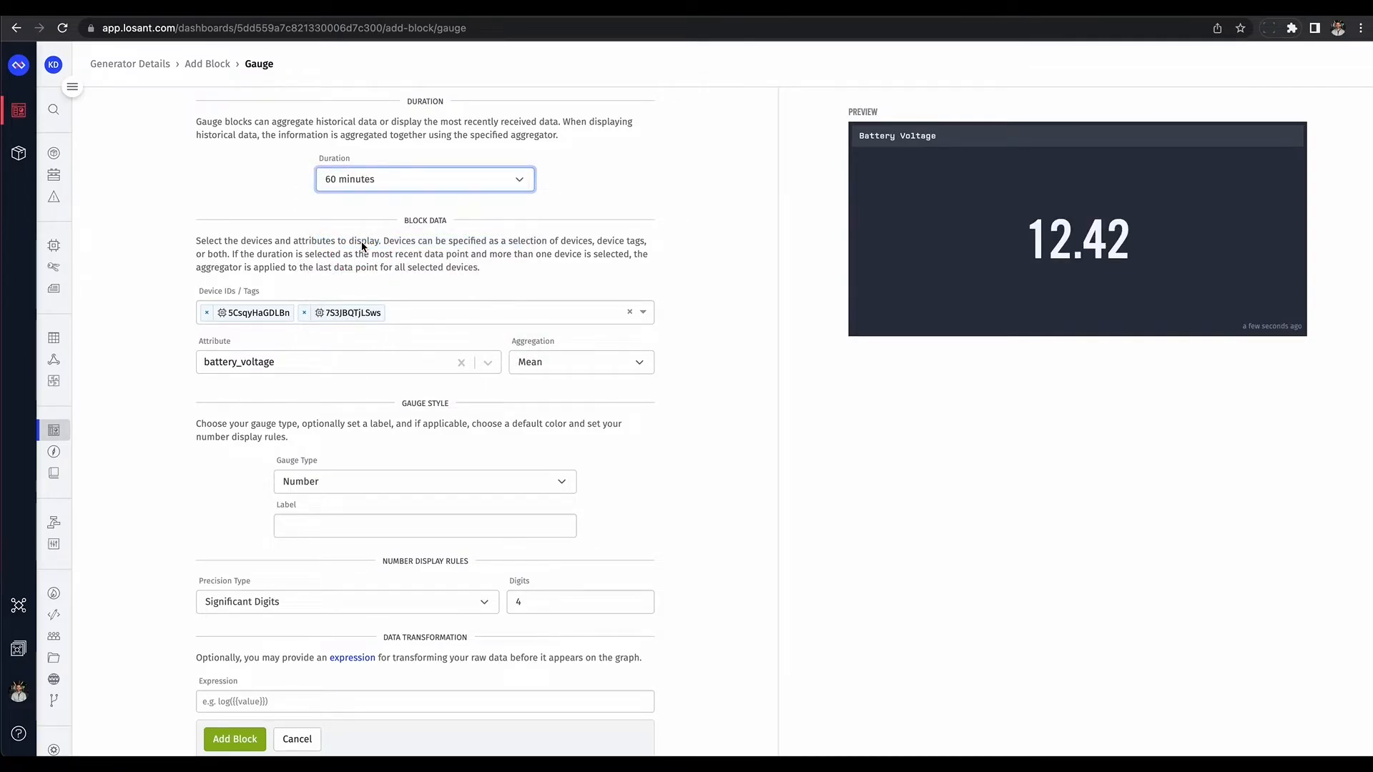
# Step: Remove device 7S3JBQTjLSws from the gauge and set the duration back to Last received data point
pyautogui.click(305, 313)
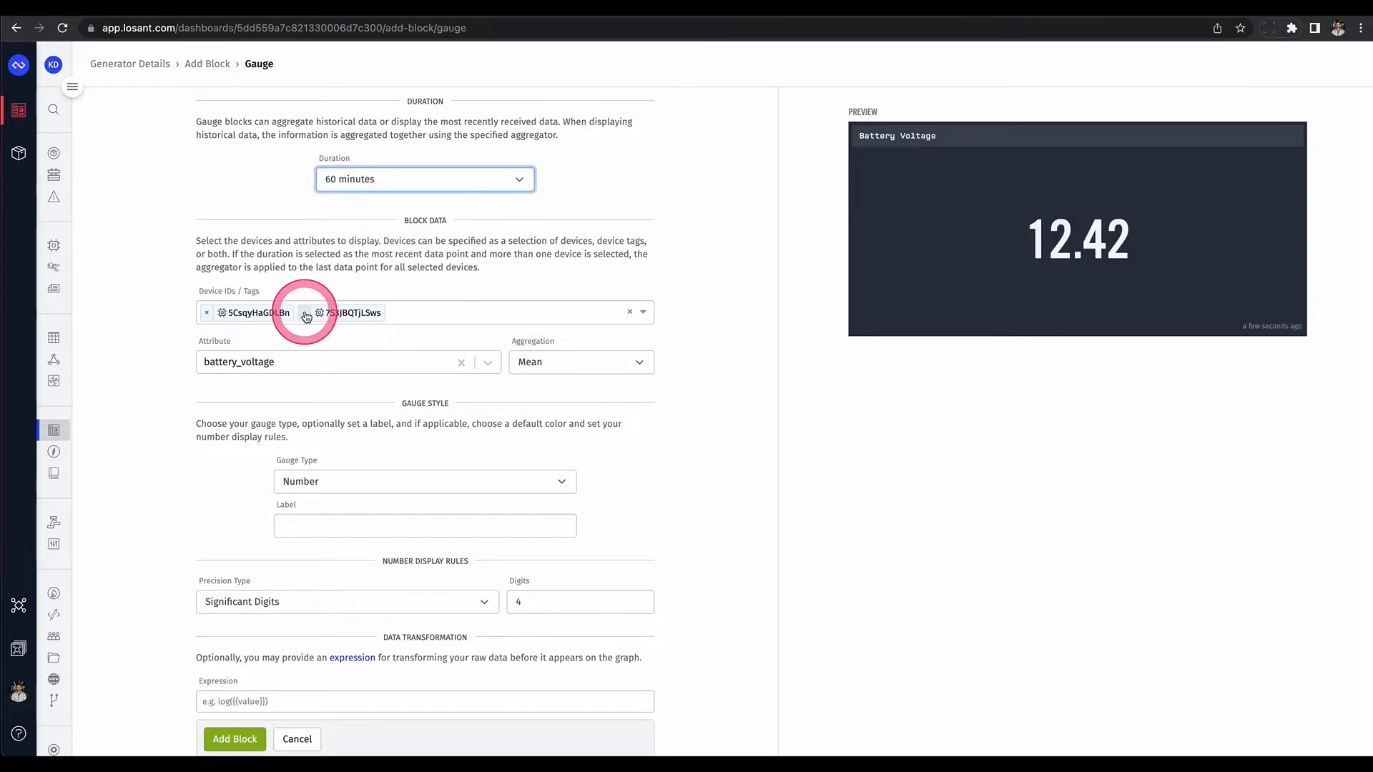
pyautogui.click(339, 177)
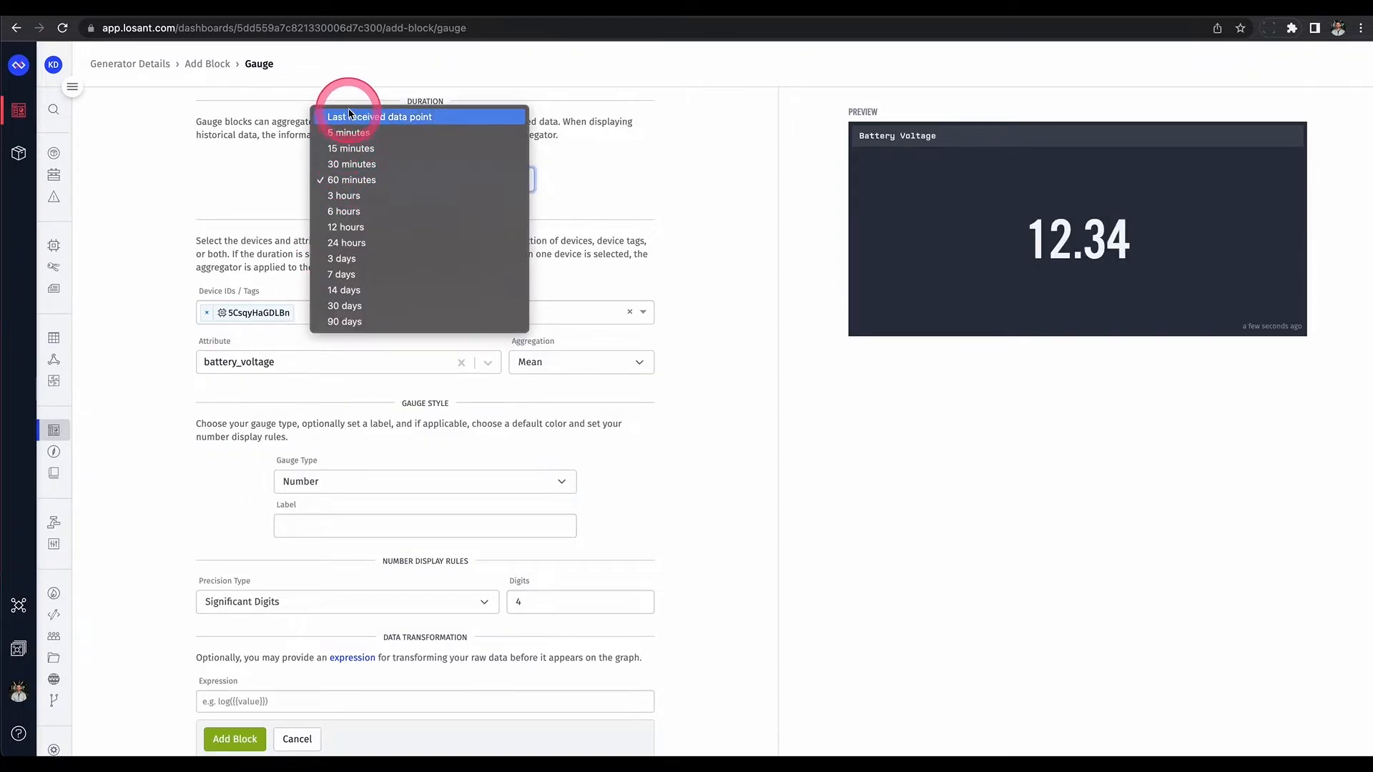
pyautogui.click(351, 117)
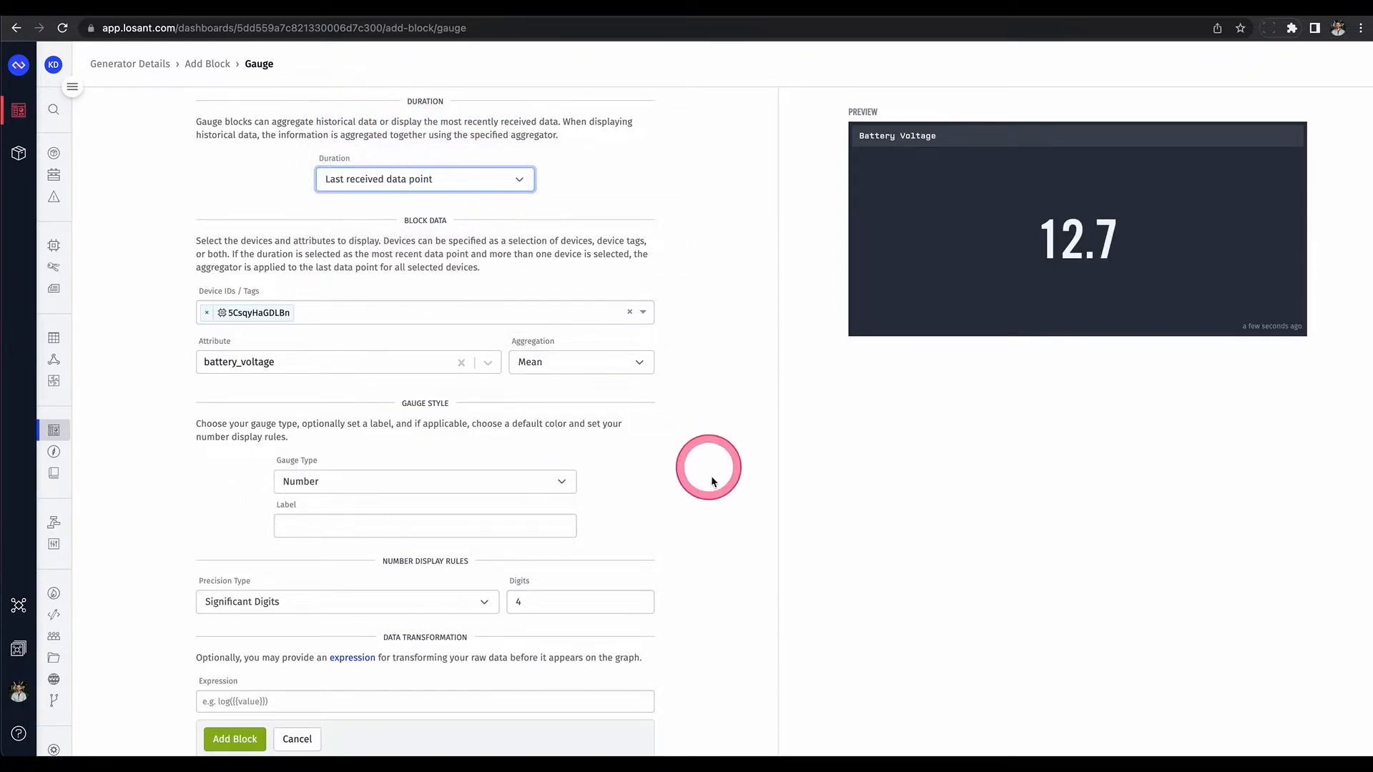
# Step: Change the gauge type to Battery and label it V
pyautogui.scroll(-1, 711, 479)
pyautogui.click(552, 367)
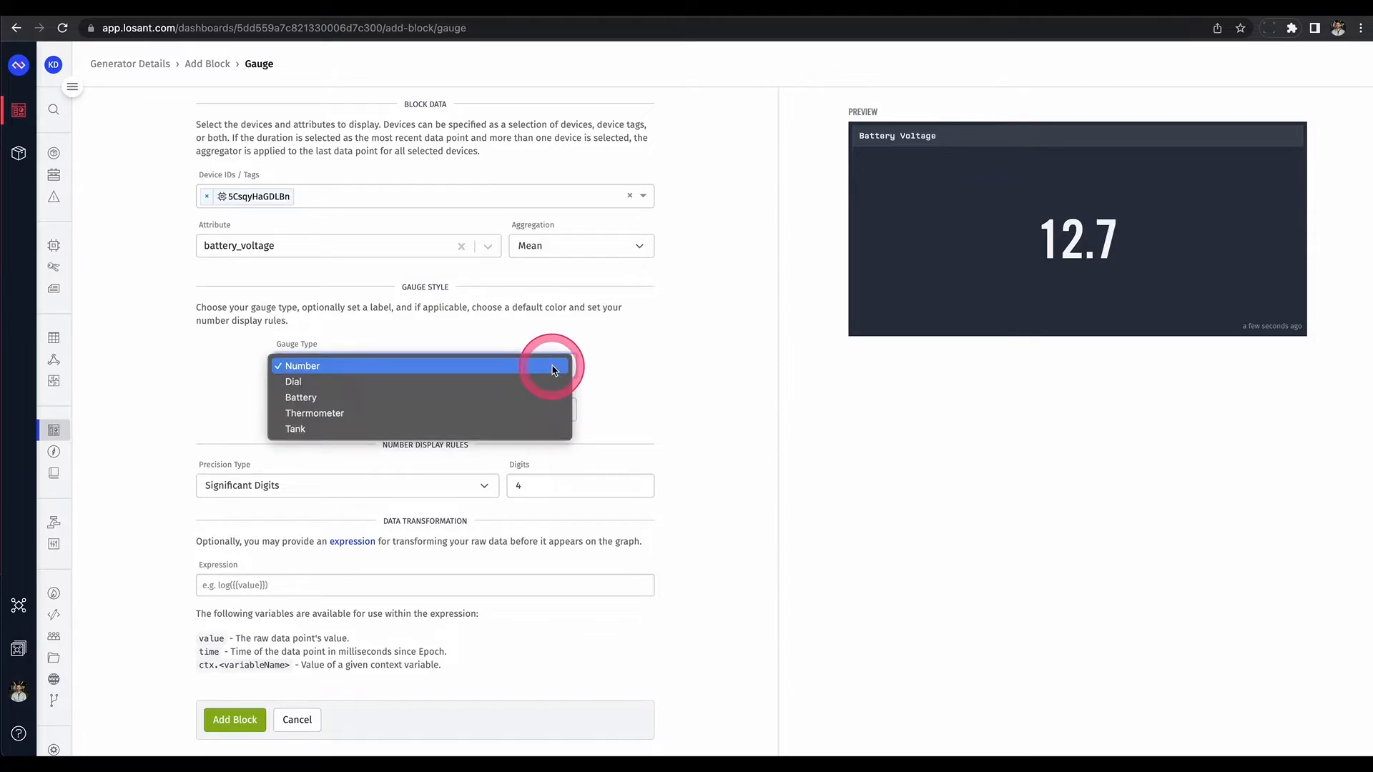
pyautogui.click(411, 398)
pyautogui.click(369, 412)
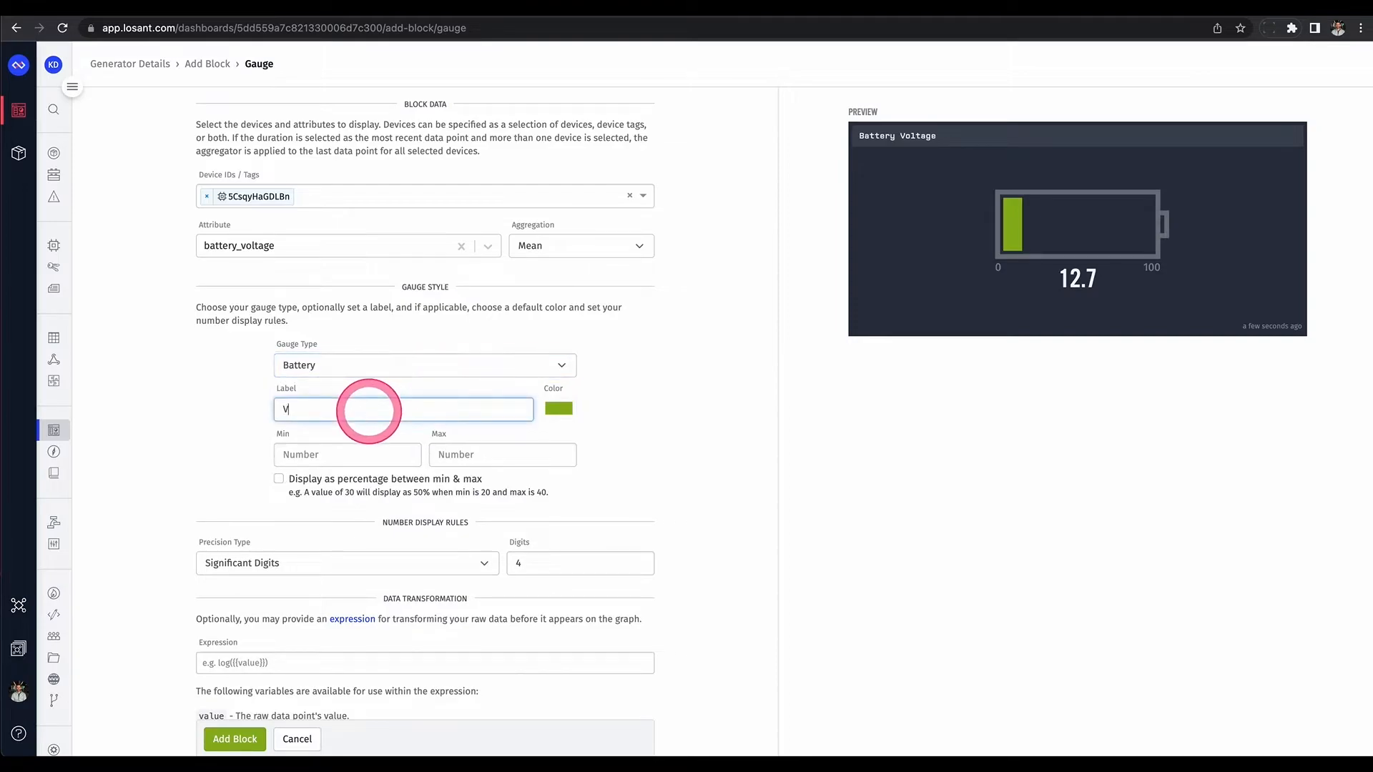
pyautogui.write('V')
# Step: Set the battery gauge's range to a minimum of 11 and a maximum of 13, and color it orange (FF9A25)
pyautogui.click(348, 454)
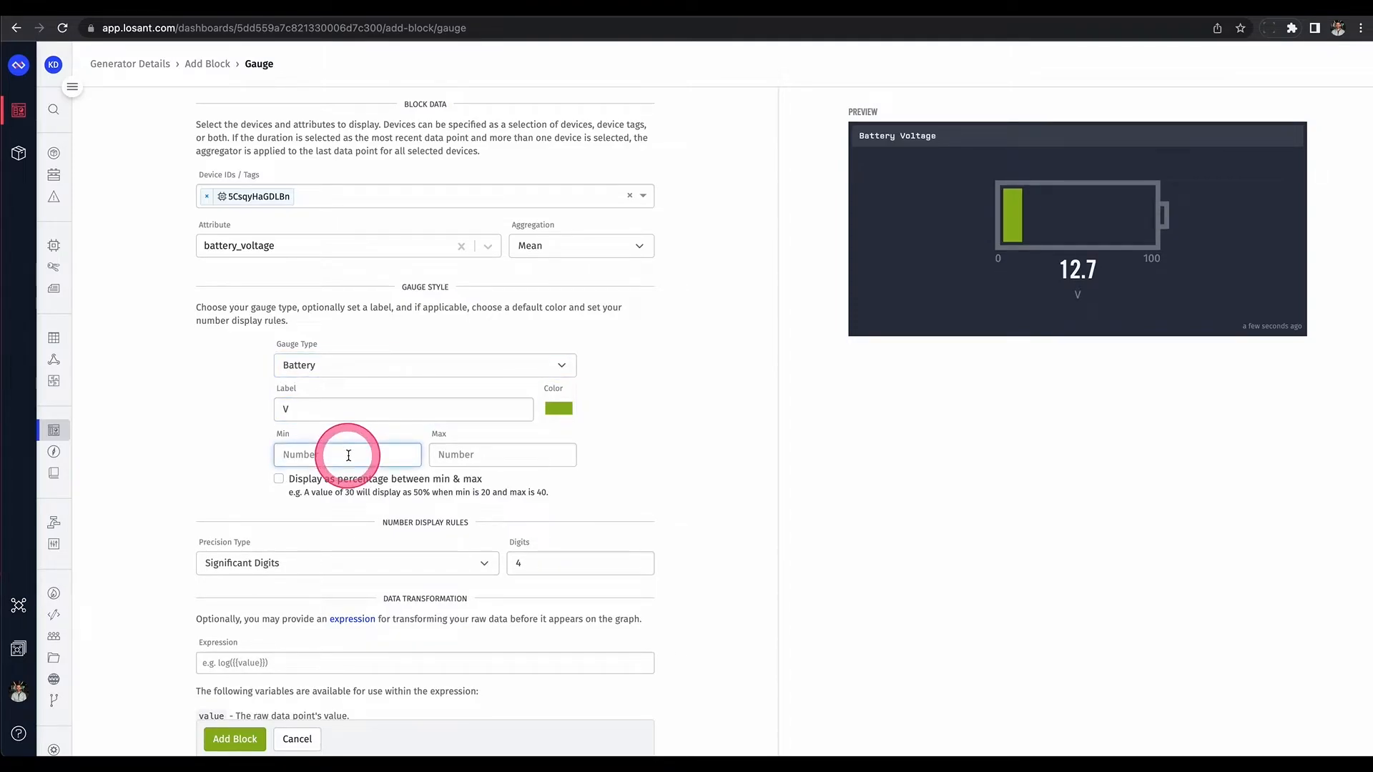
pyautogui.write('11')
pyautogui.click(490, 453)
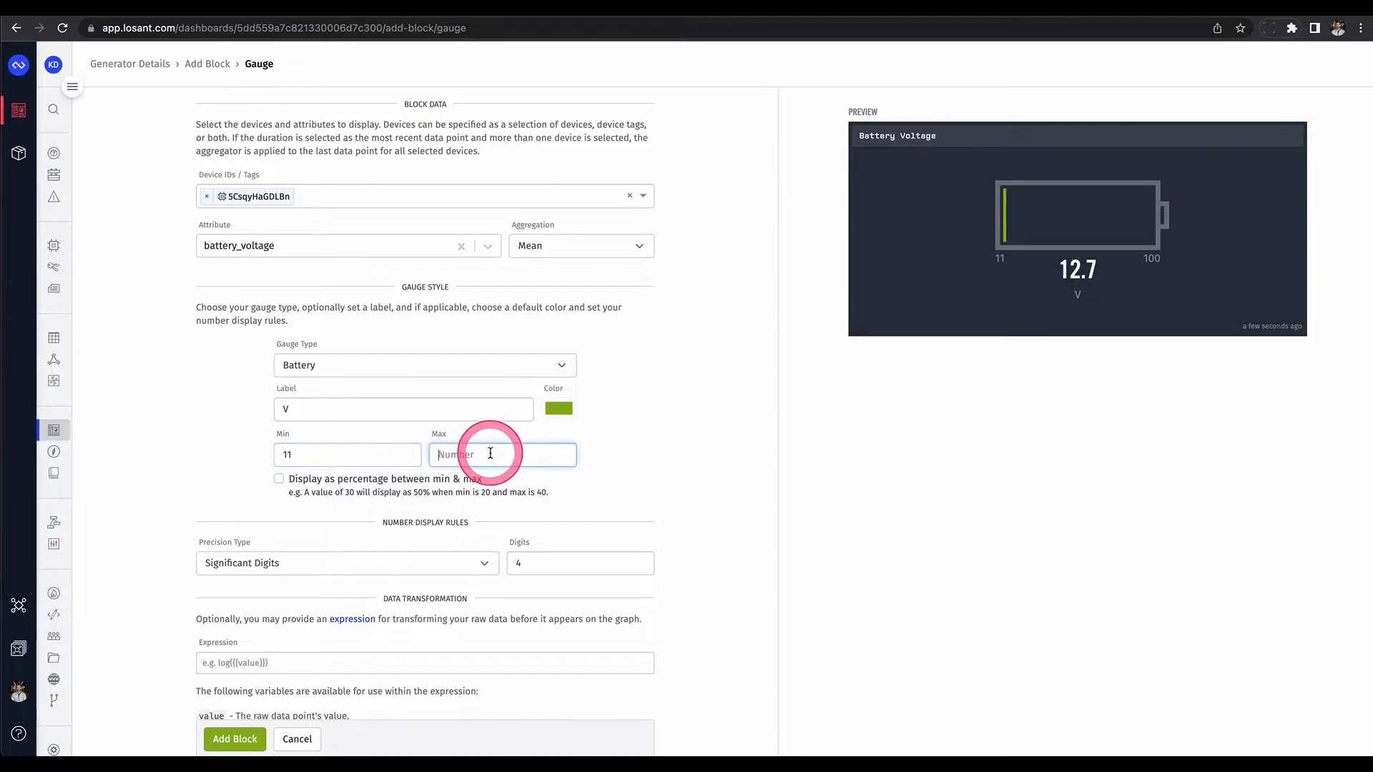
pyautogui.write('13')
pyautogui.click(559, 408)
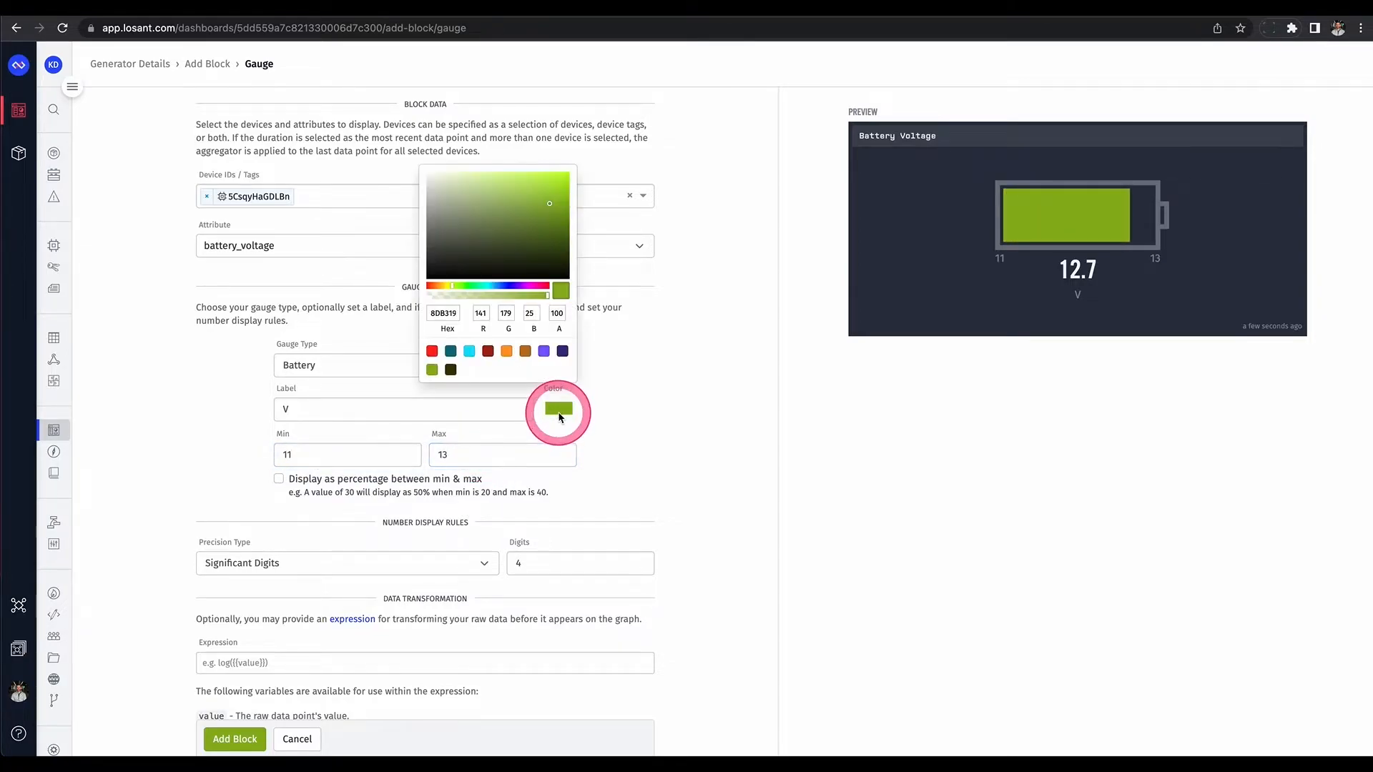
pyautogui.click(506, 351)
pyautogui.click(702, 438)
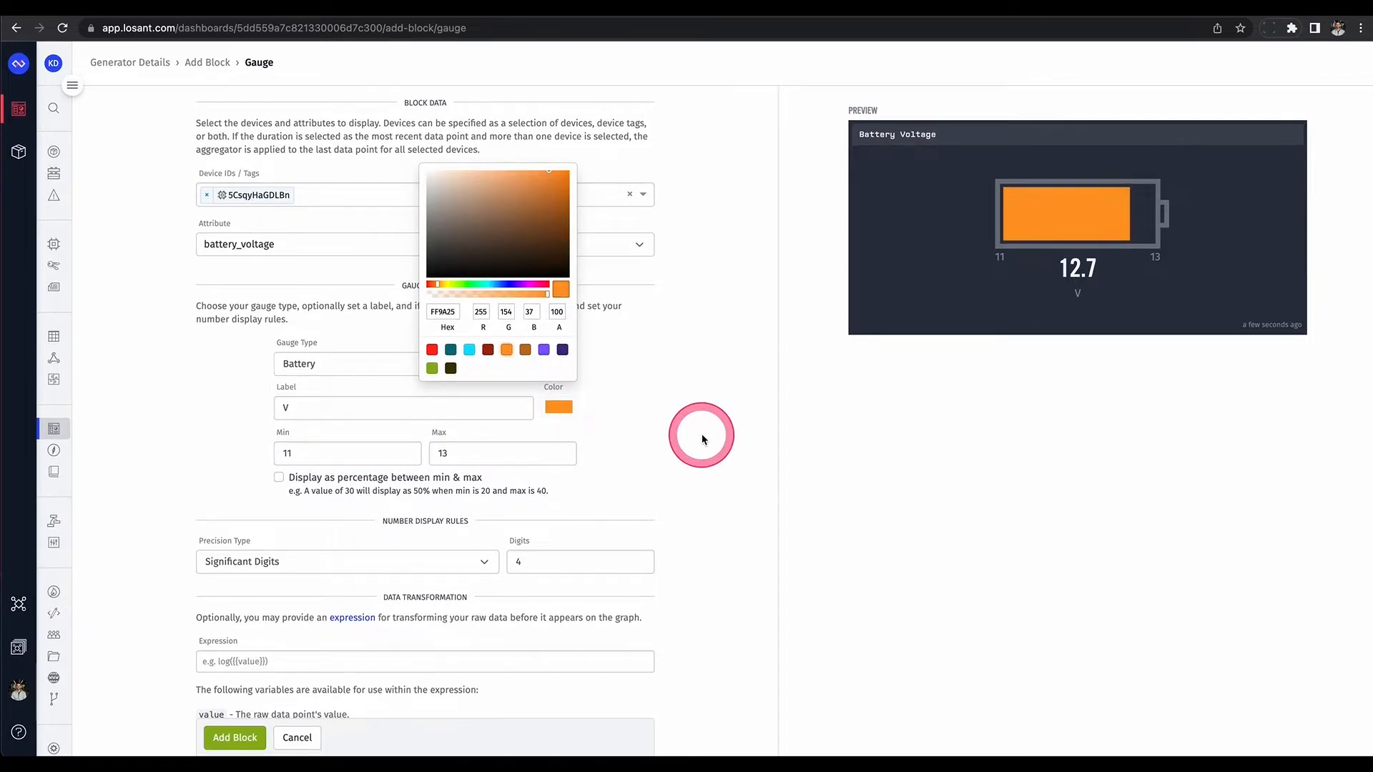
# Step: Add a new condition to the battery gauge's conditional colors
pyautogui.scroll(-4, 702, 437)
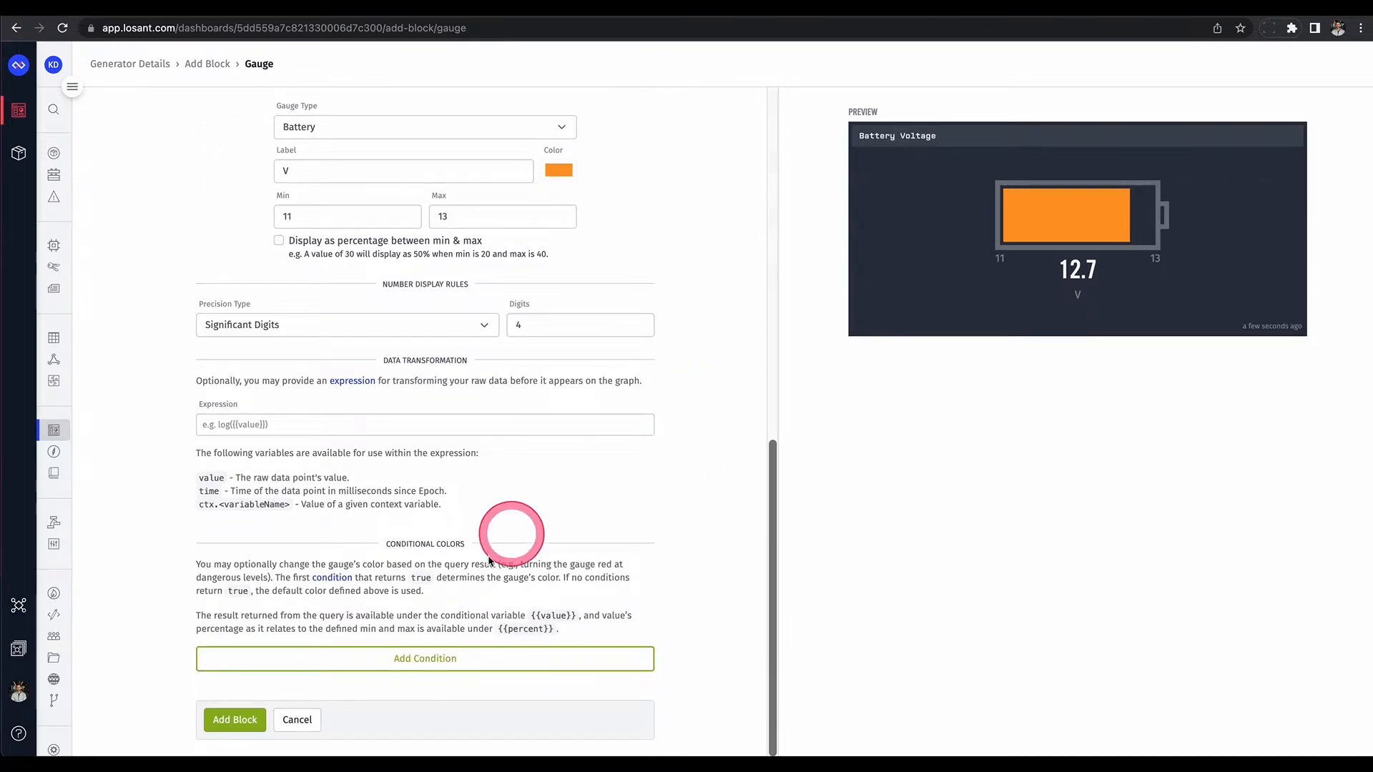
pyautogui.click(425, 671)
pyautogui.click(421, 663)
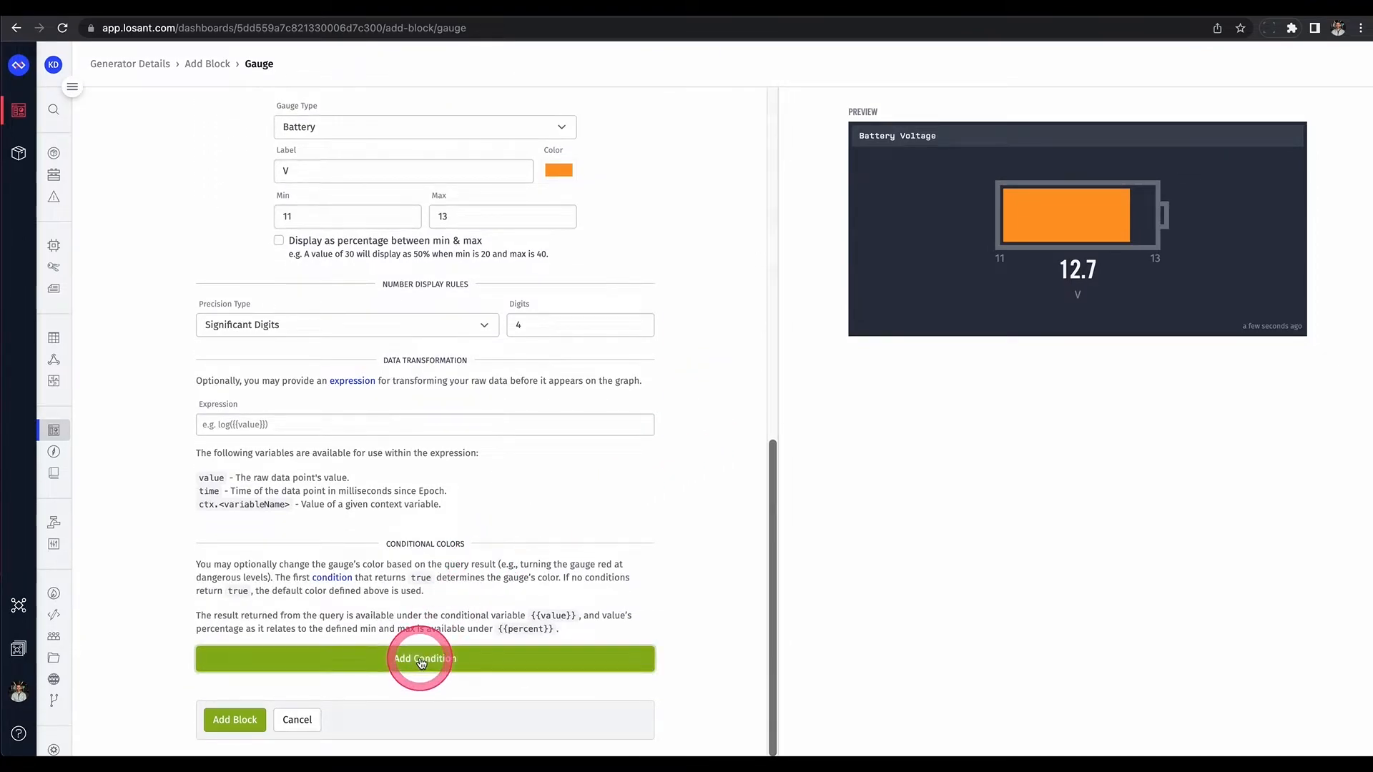
pyautogui.scroll(-2, 433, 609)
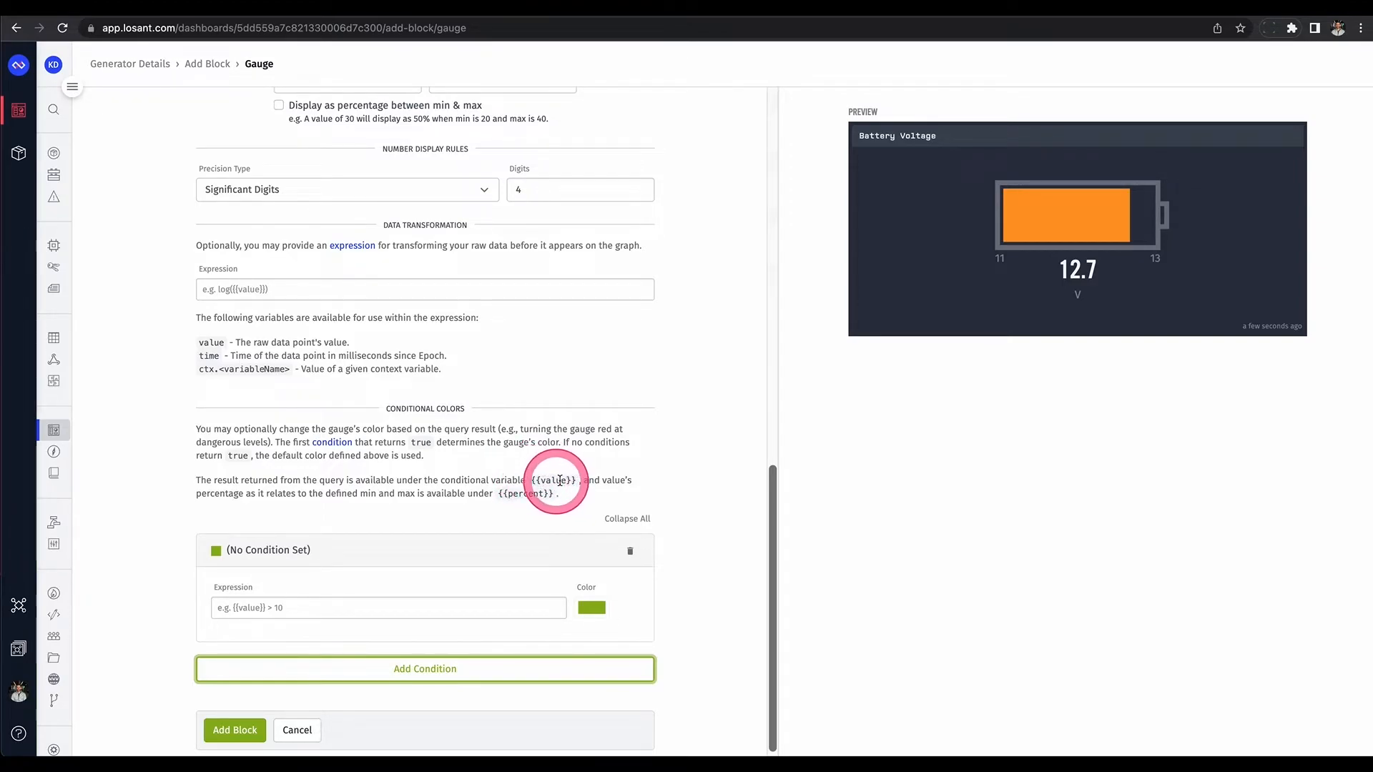
pyautogui.scroll(6, 576, 386)
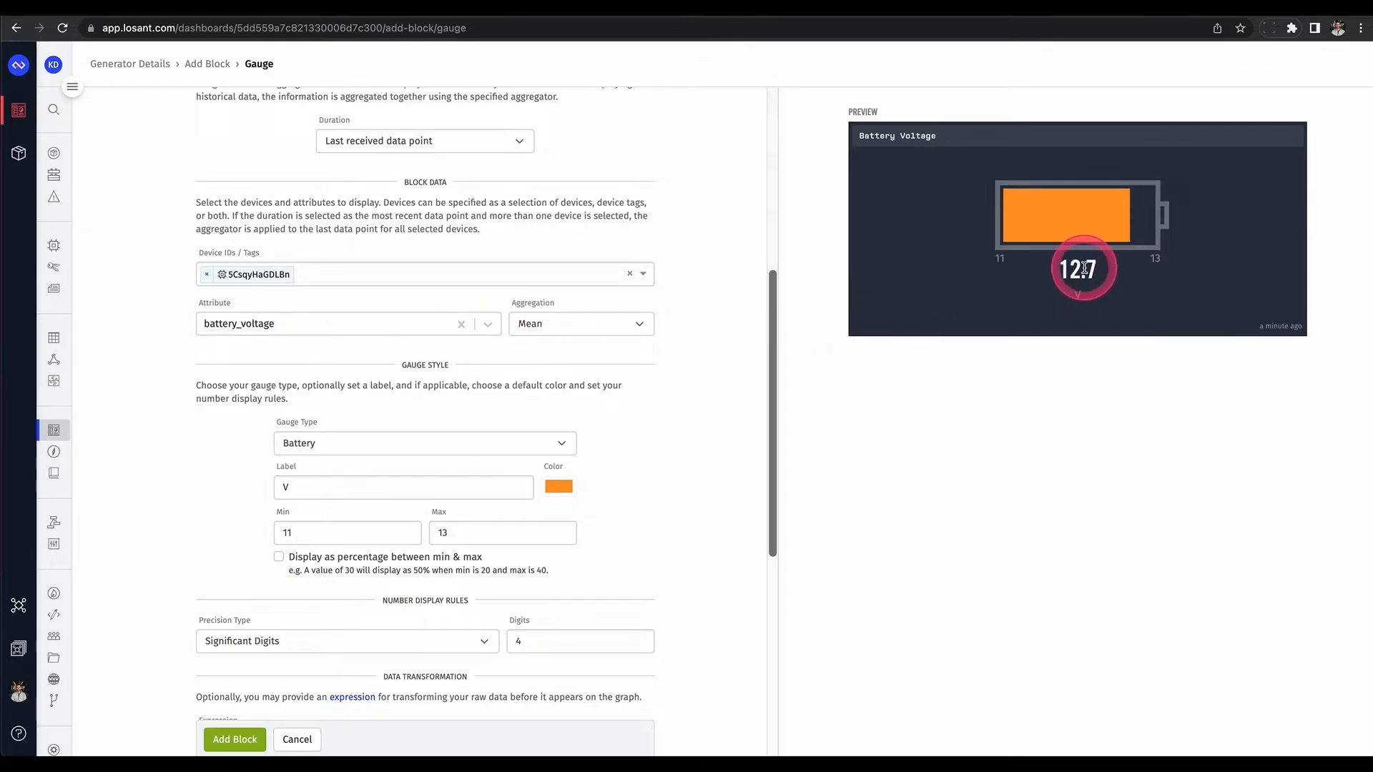
pyautogui.scroll(-6, 706, 527)
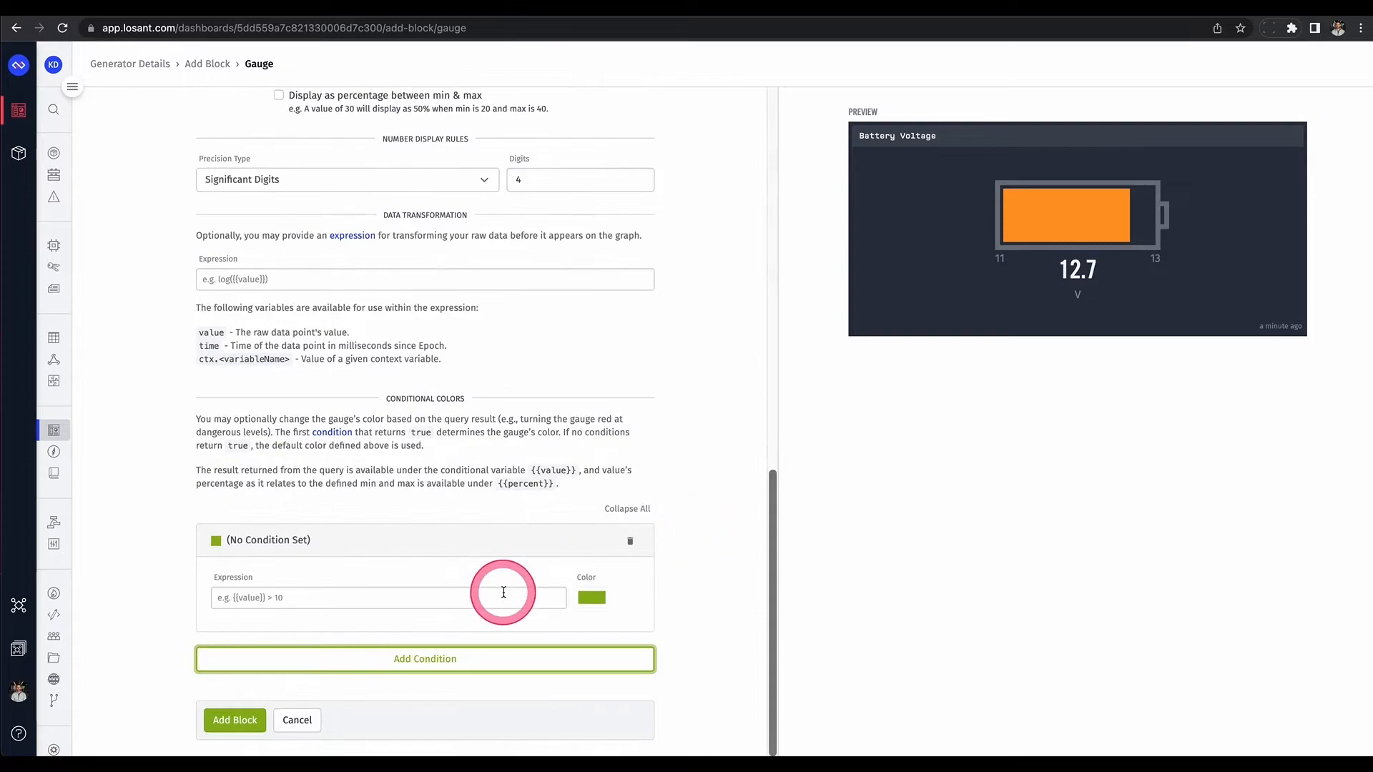
# Step: Color the gauge's condition red and set its expression to {{ value }} < 13
pyautogui.click(592, 597)
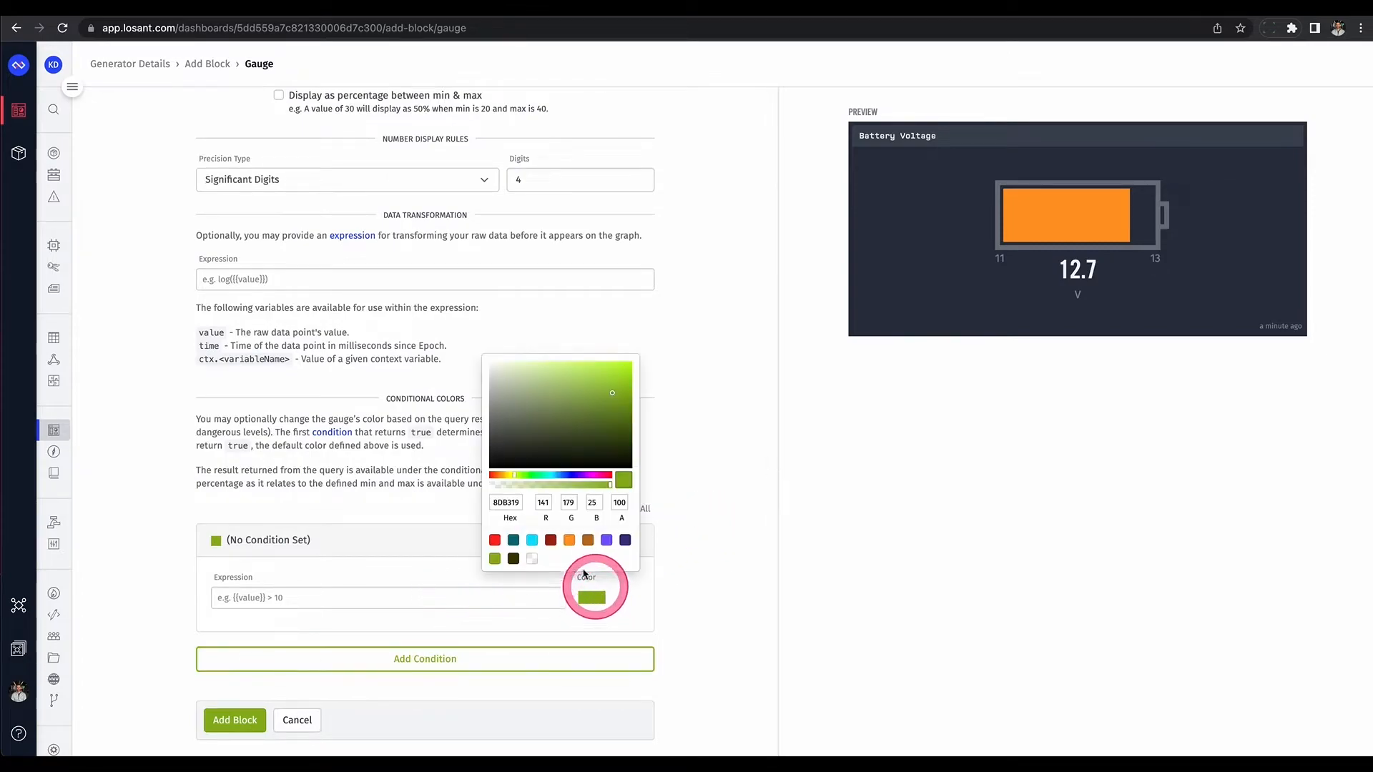
pyautogui.click(495, 540)
pyautogui.click(452, 598)
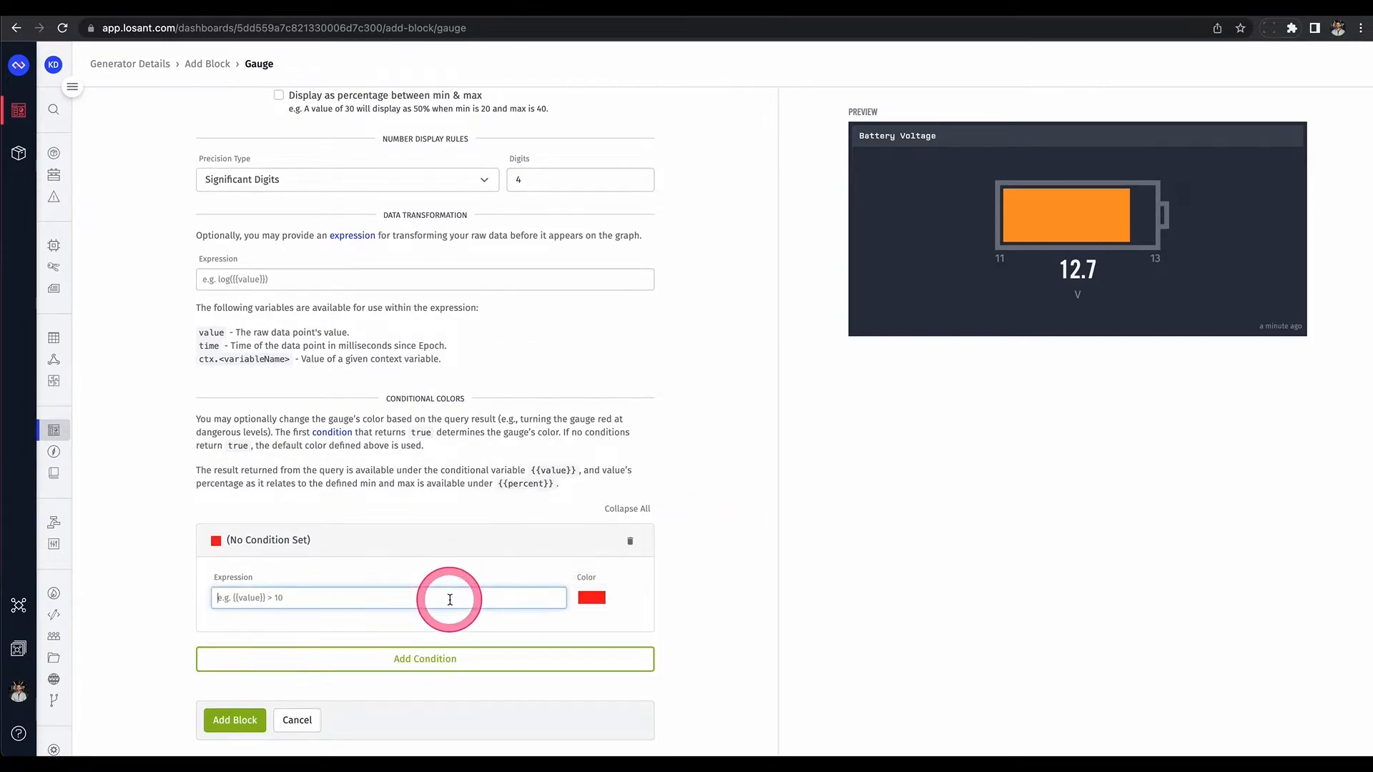
pyautogui.write('{{ value')
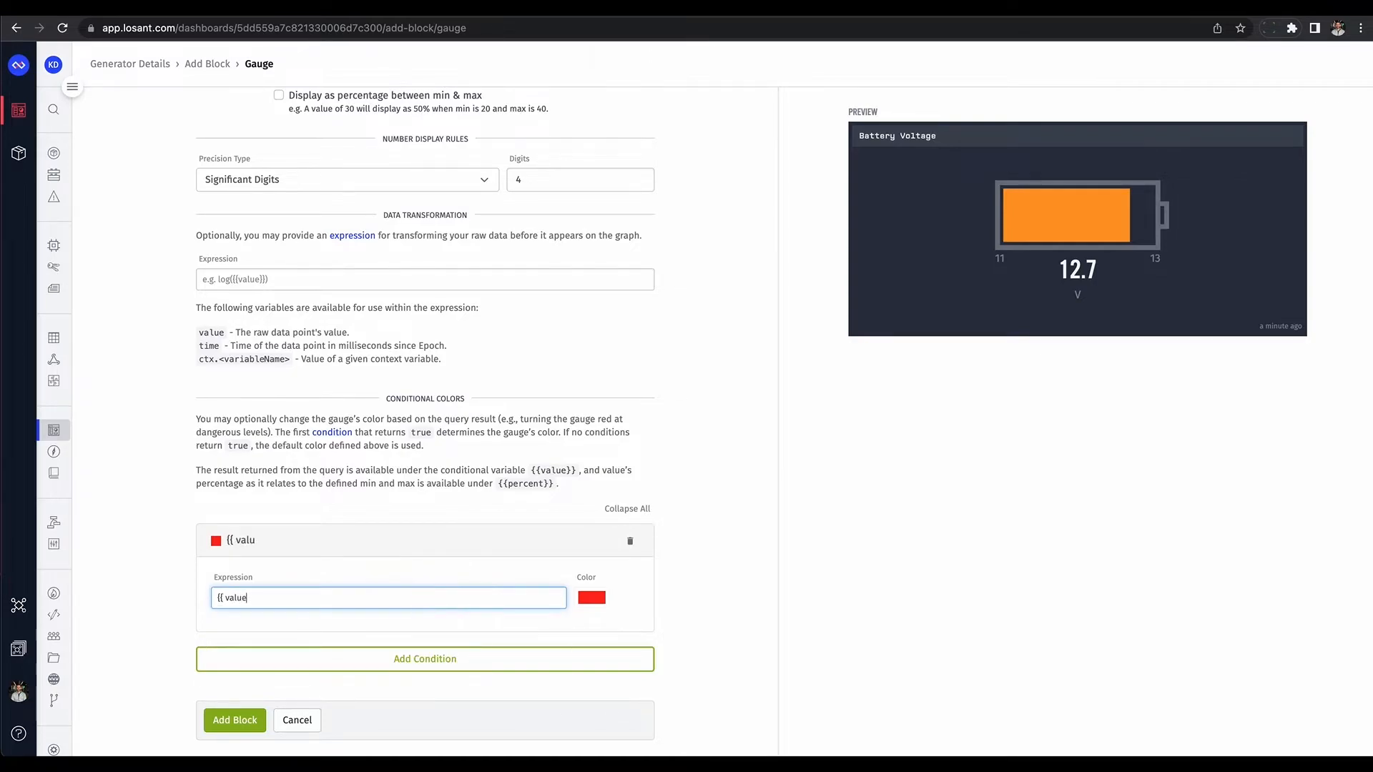
pyautogui.write(' }} < 13')
# Step: Change the condition's expression to {{ value }} < 12 and add the gauge block to the dashboard
pyautogui.click(591, 598)
pyautogui.click(398, 596)
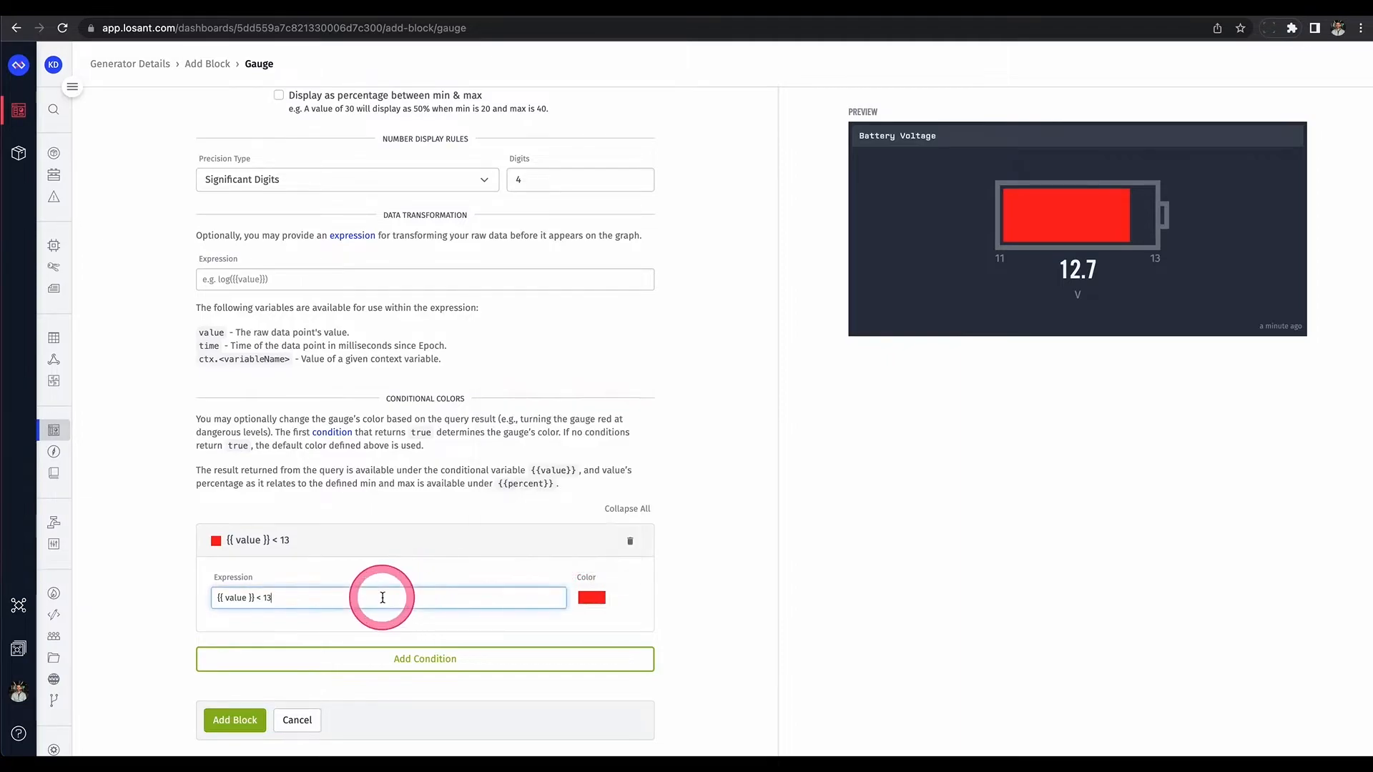
pyautogui.write('2')
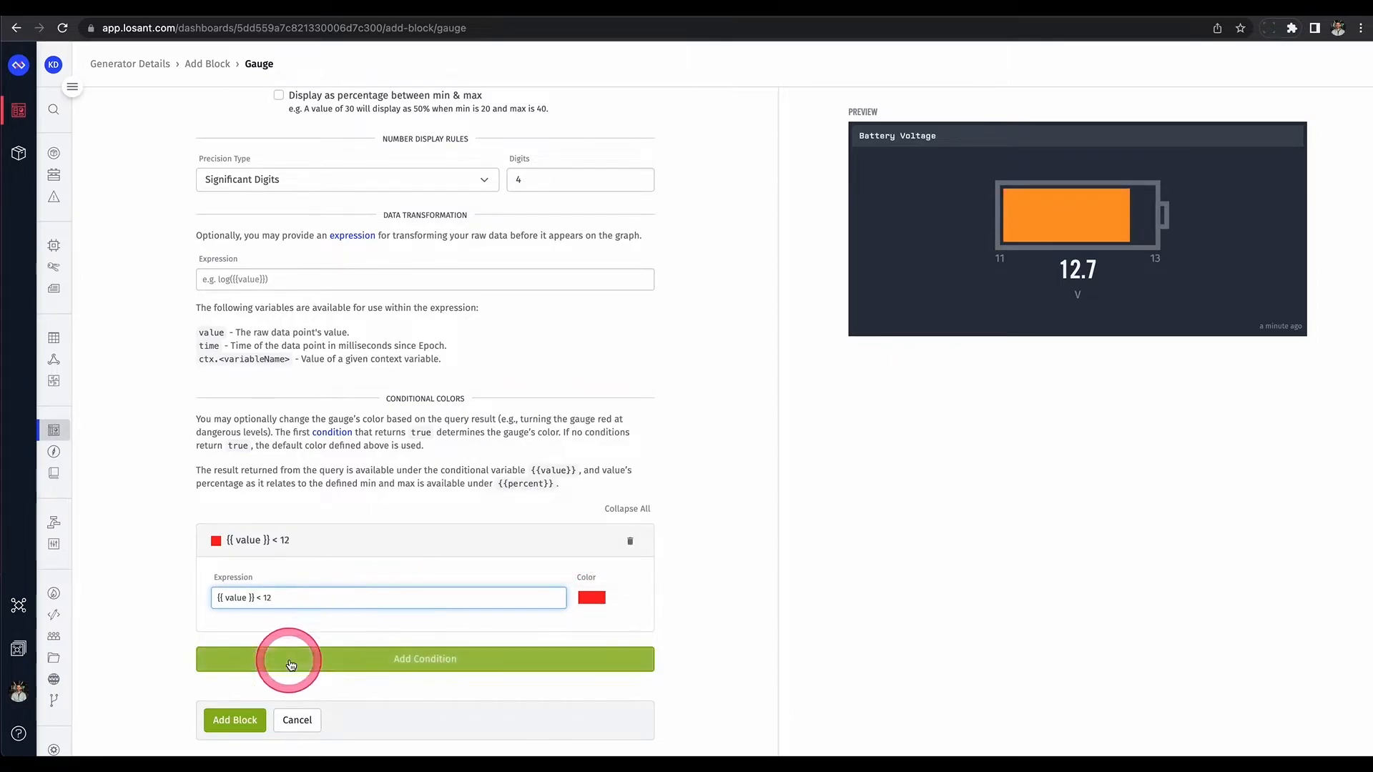
pyautogui.click(243, 720)
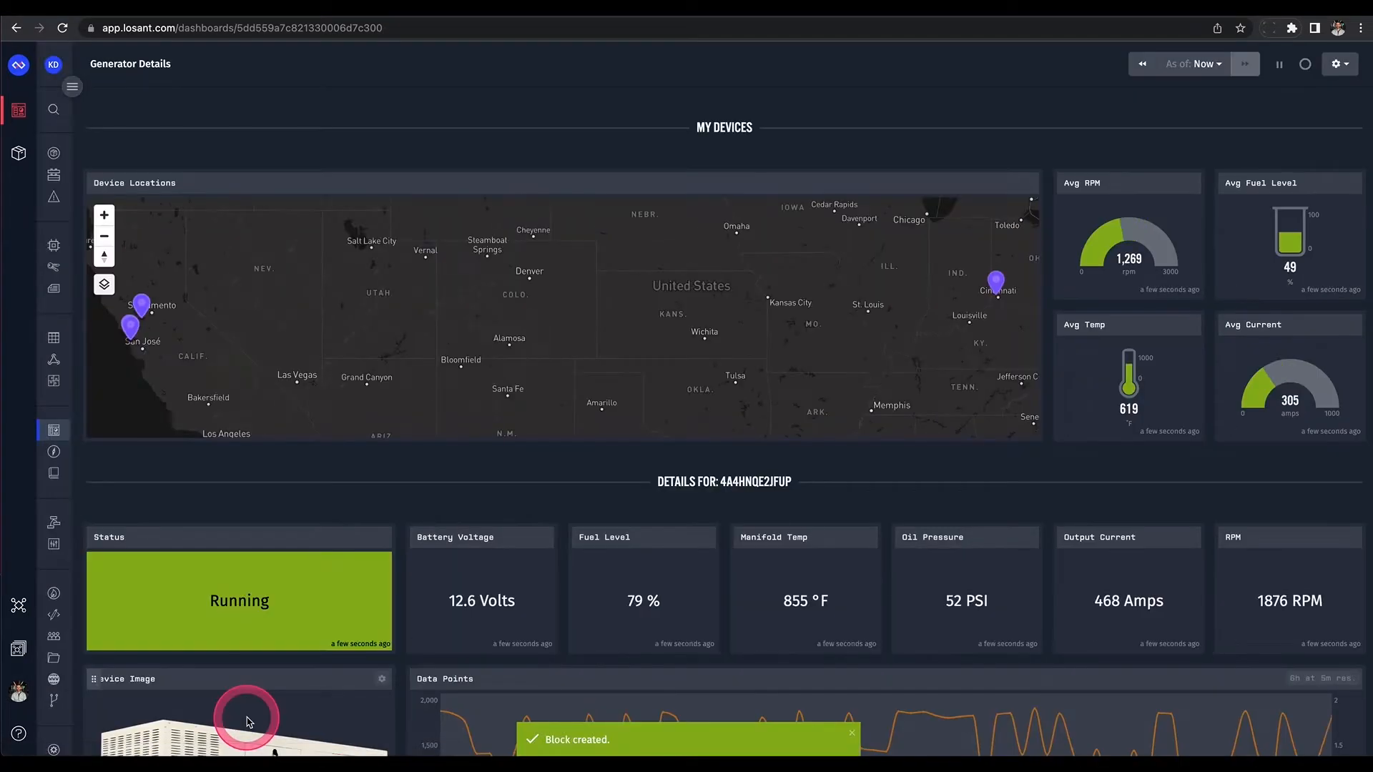
# Step: Move the Battery Voltage block above State Over Last 24 Hours, and make it narrower and taller, matching the Running Time blocks' width
pyautogui.scroll(-8, 392, 529)
pyautogui.scroll(-3, 401, 533)
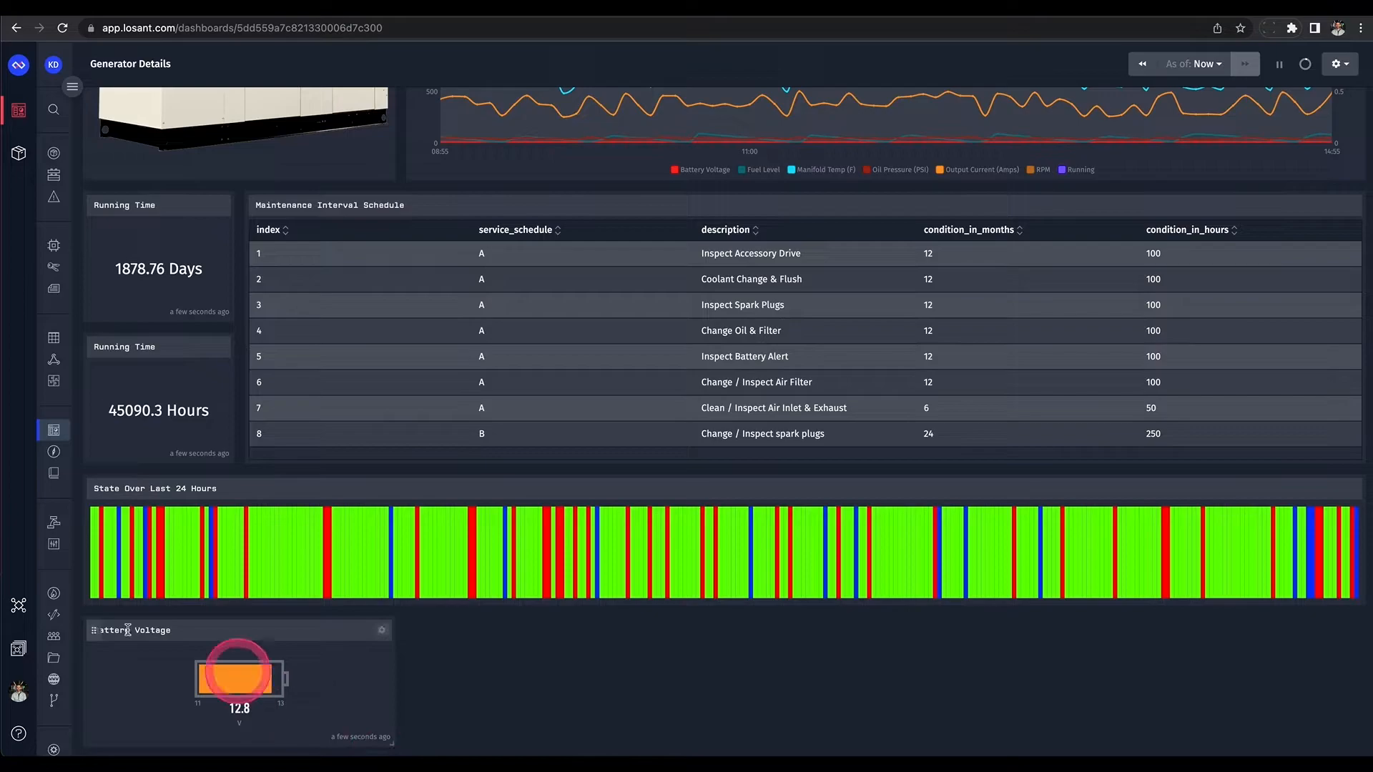
pyautogui.moveTo(95, 631); pyautogui.dragTo(103, 479)
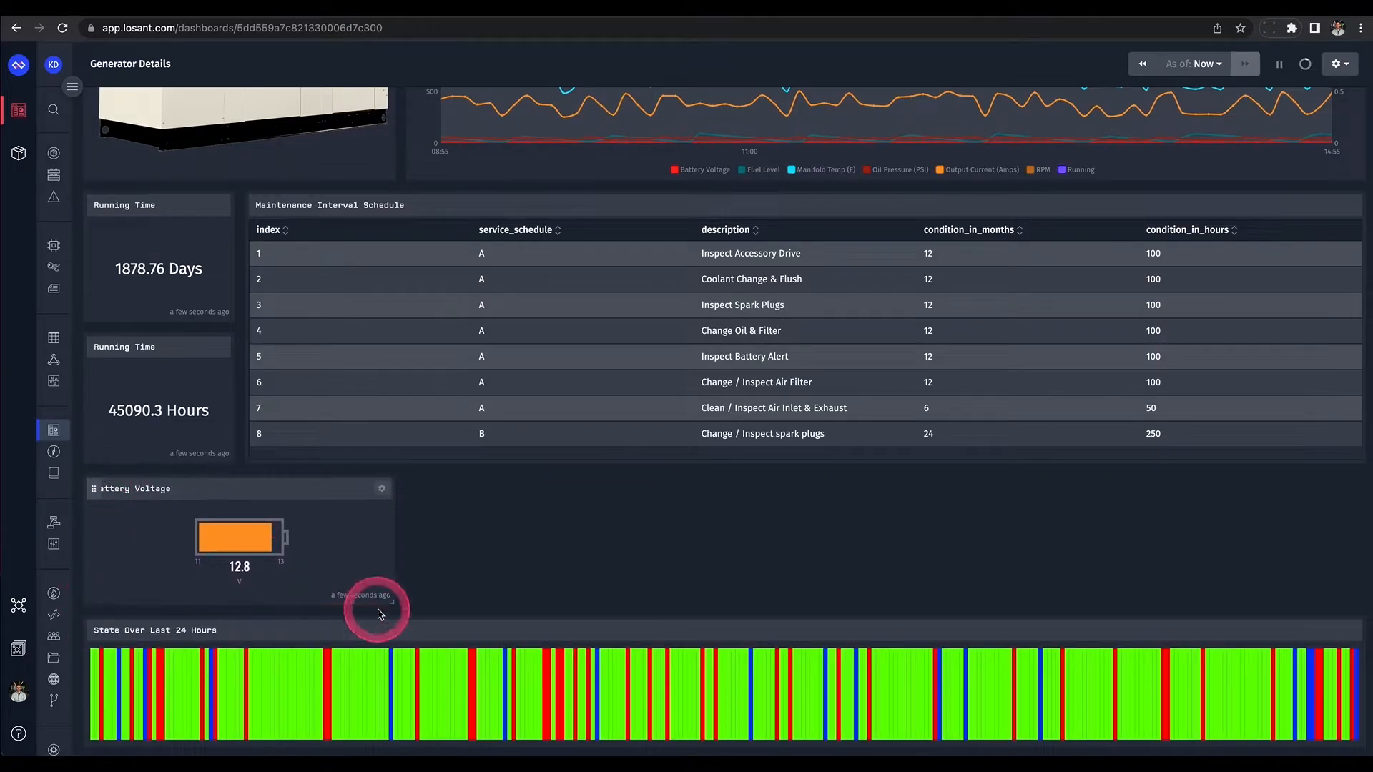
pyautogui.moveTo(391, 604); pyautogui.dragTo(233, 692)
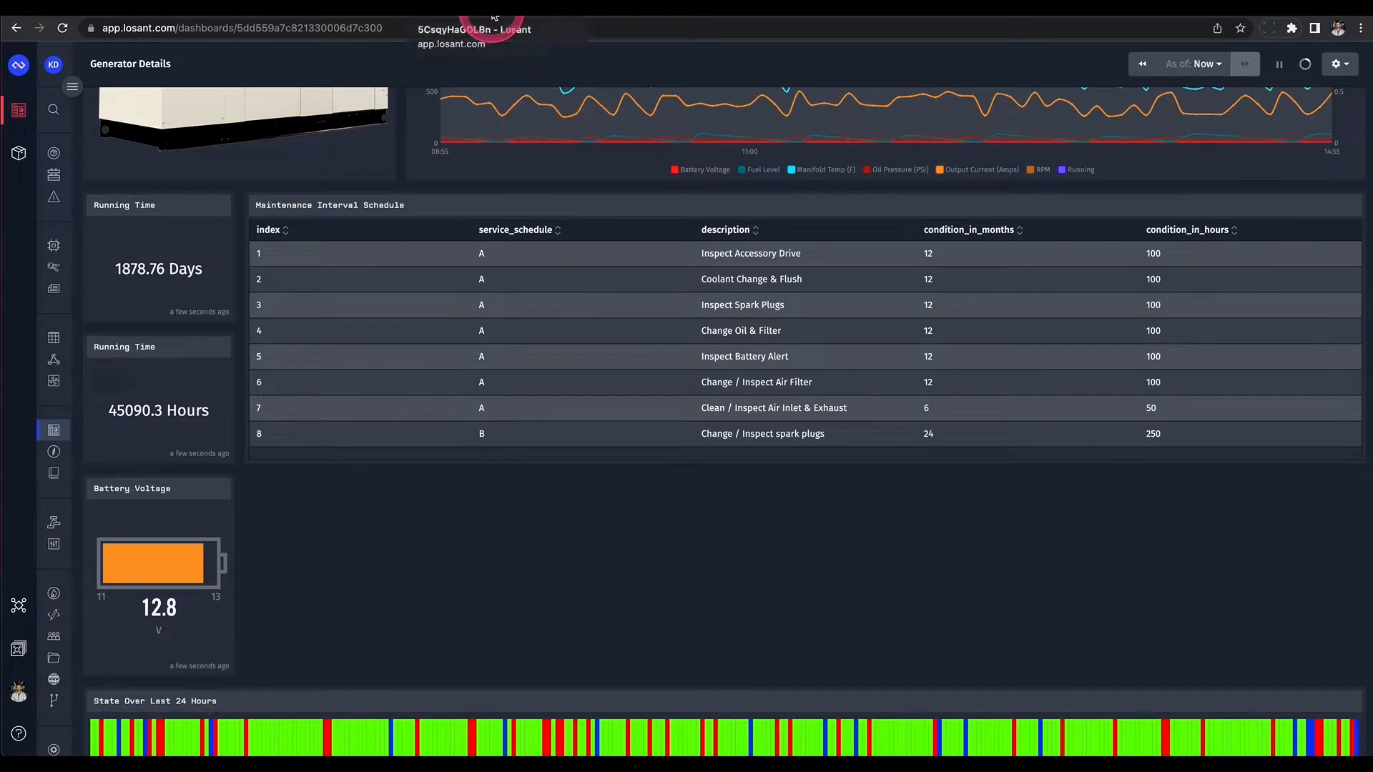
# Step: Switch to the your-company.onlosant.com device details page, reload it, and examine the Battery Voltage gauge in the embedded dashboard
pyautogui.click(494, 16)
pyautogui.click(657, 16)
pyautogui.click(544, 295)
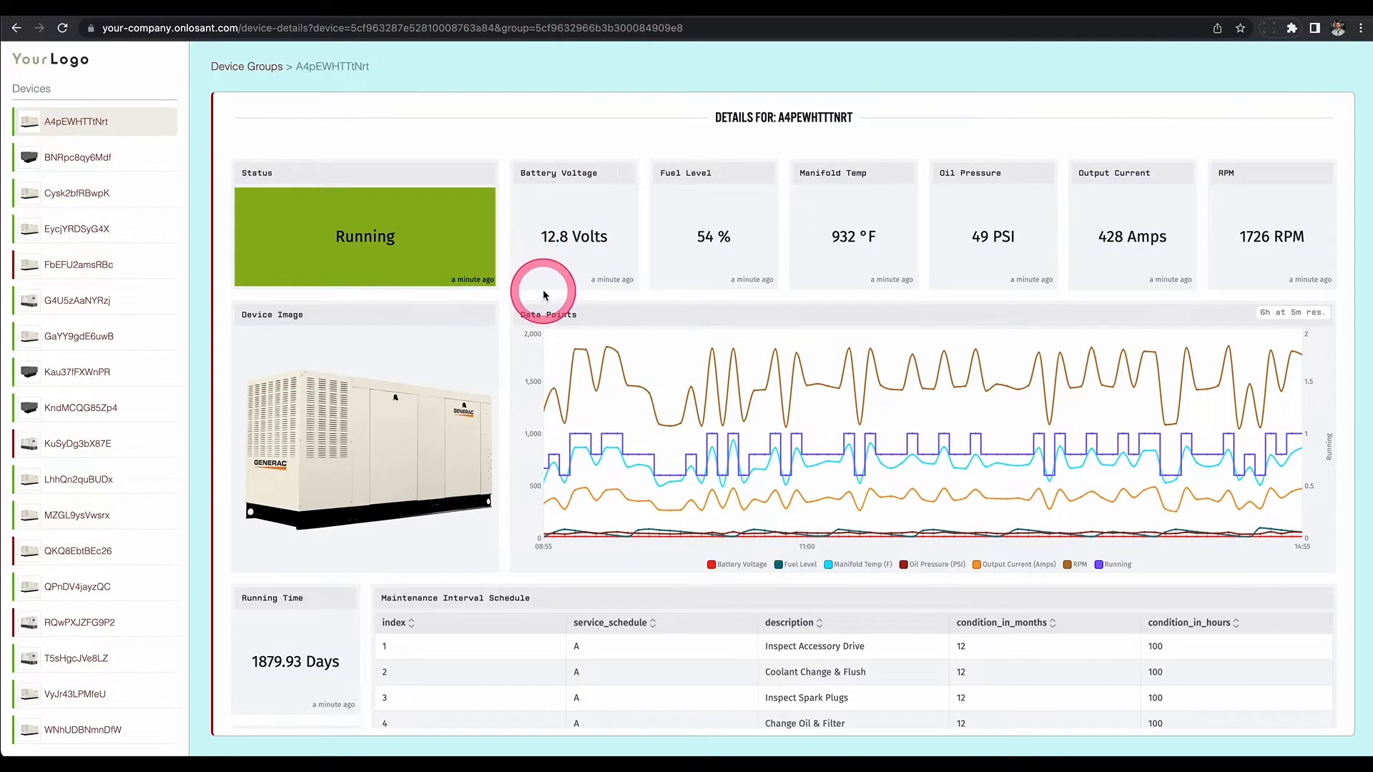
pyautogui.press('super+r')
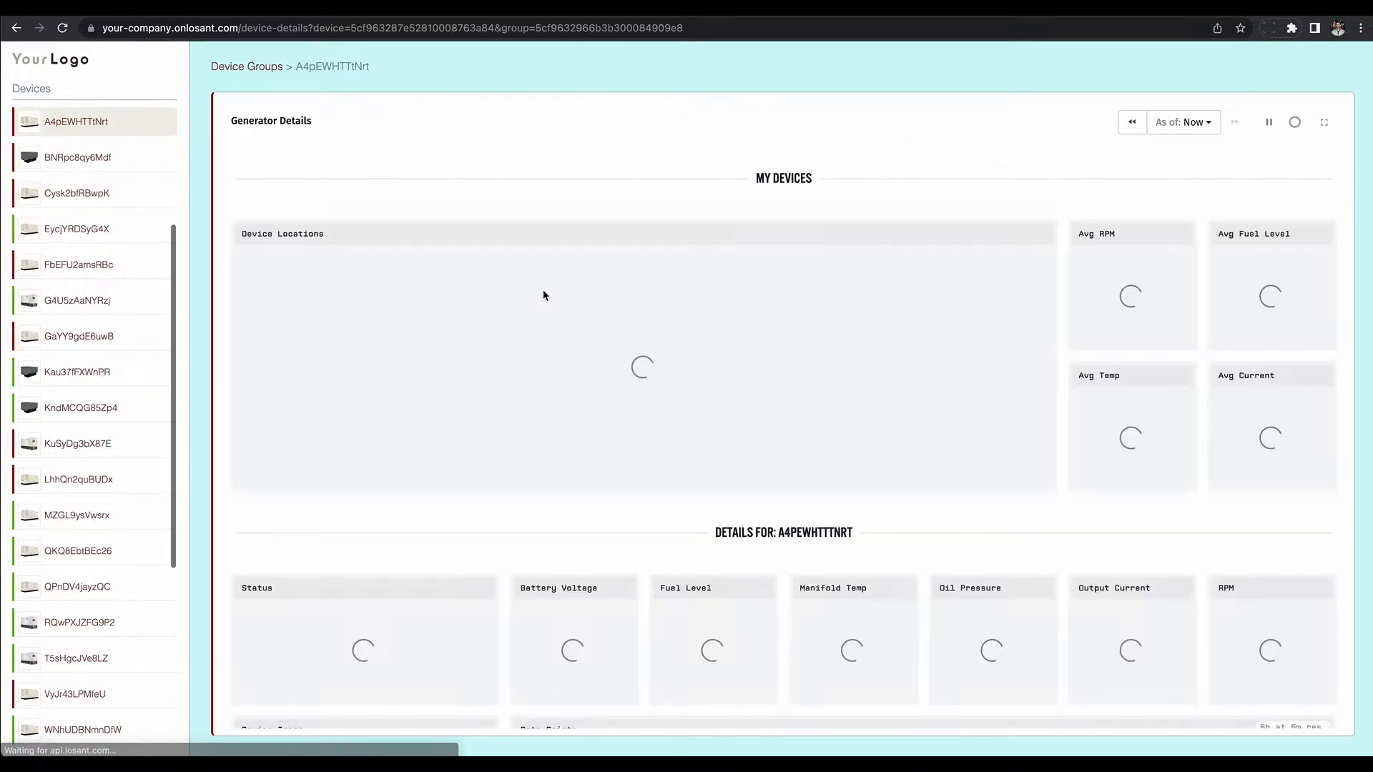
pyautogui.scroll(-12, 515, 466)
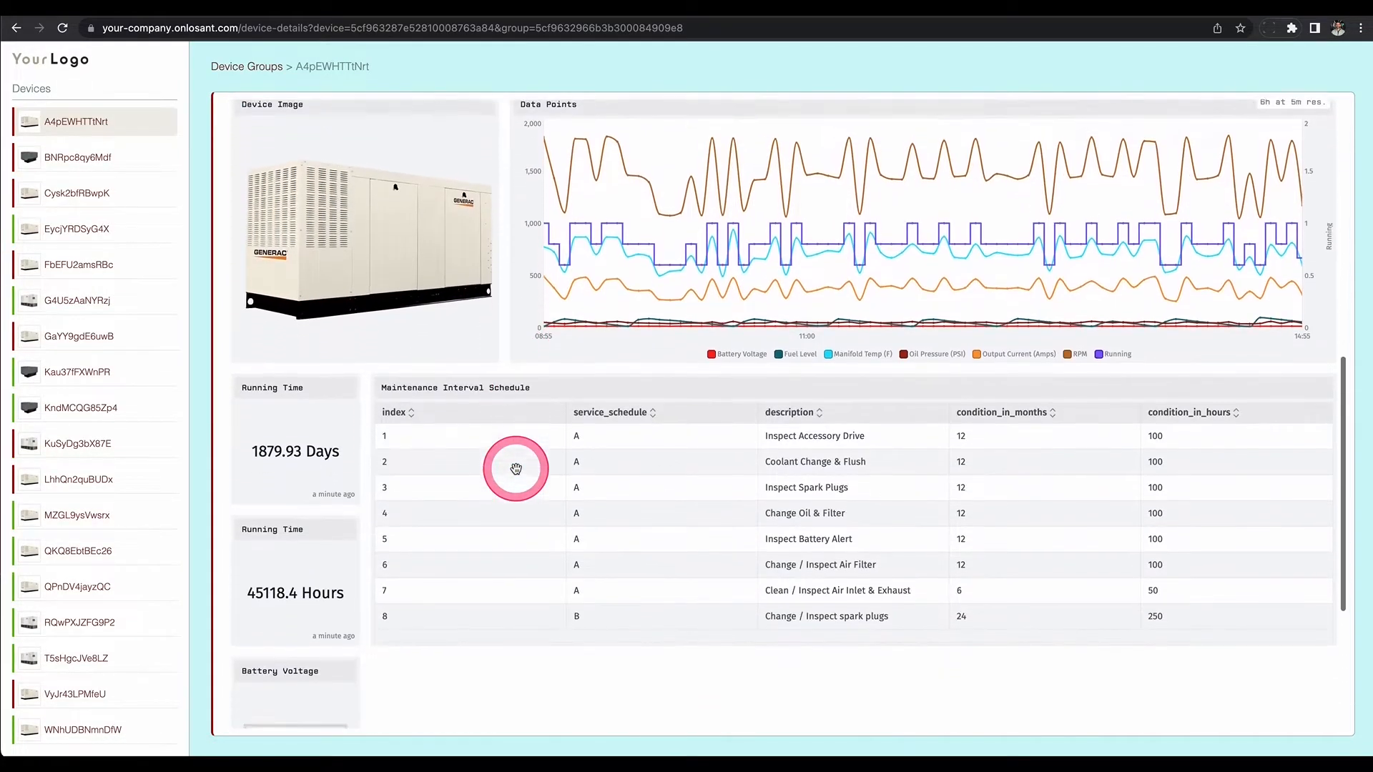
pyautogui.scroll(-1, 516, 472)
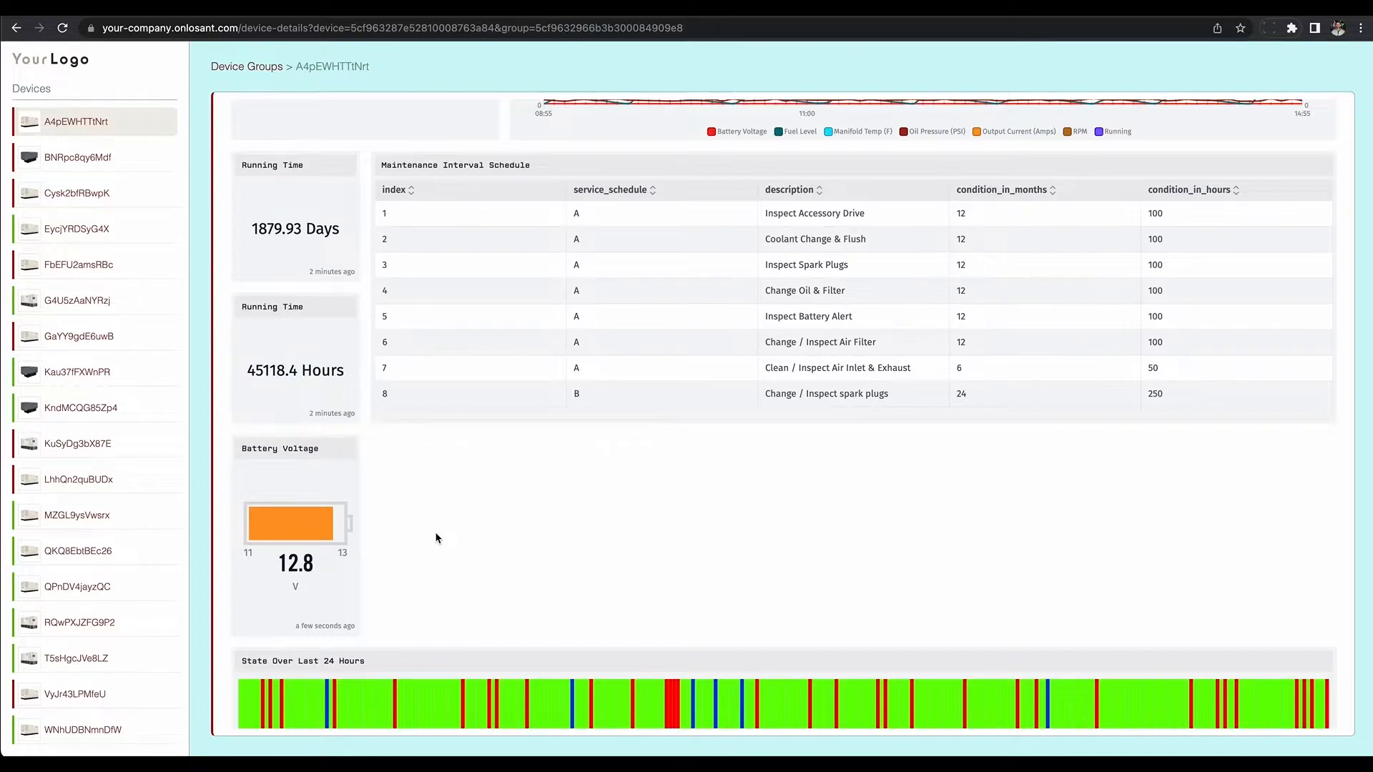
pyautogui.scroll(1, 438, 538)
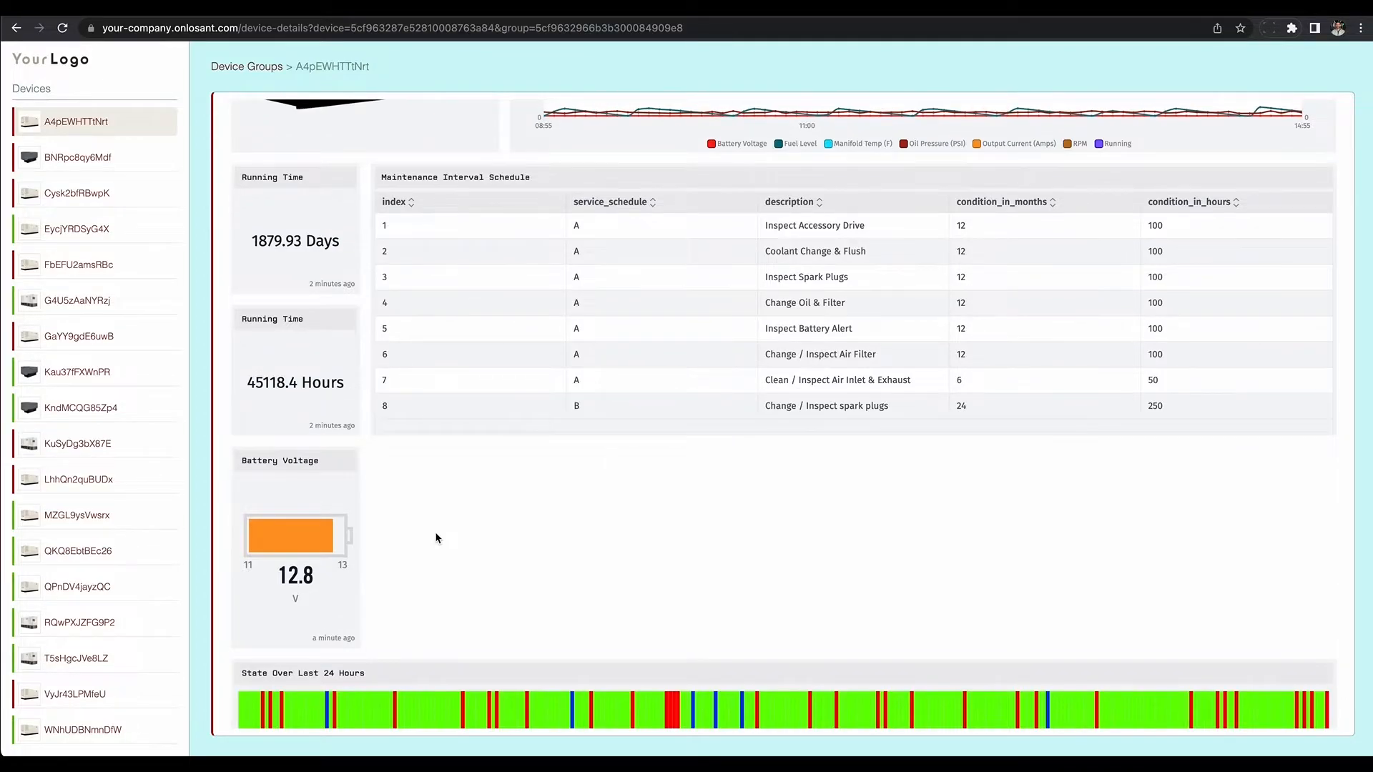
pyautogui.scroll(10, 438, 538)
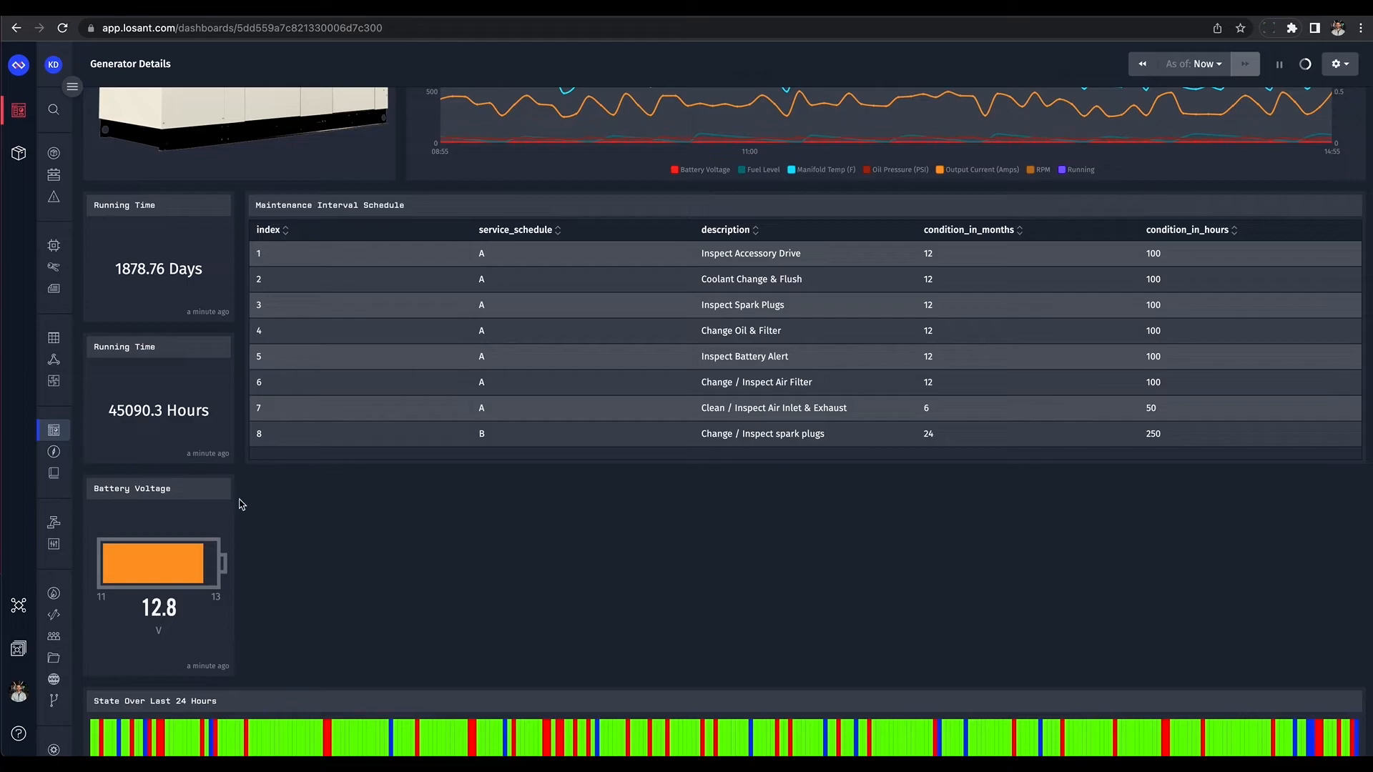
# Step: Delete the Battery Voltage gauge block from the Generator Details dashboard
pyautogui.click(224, 492)
pyautogui.click(213, 599)
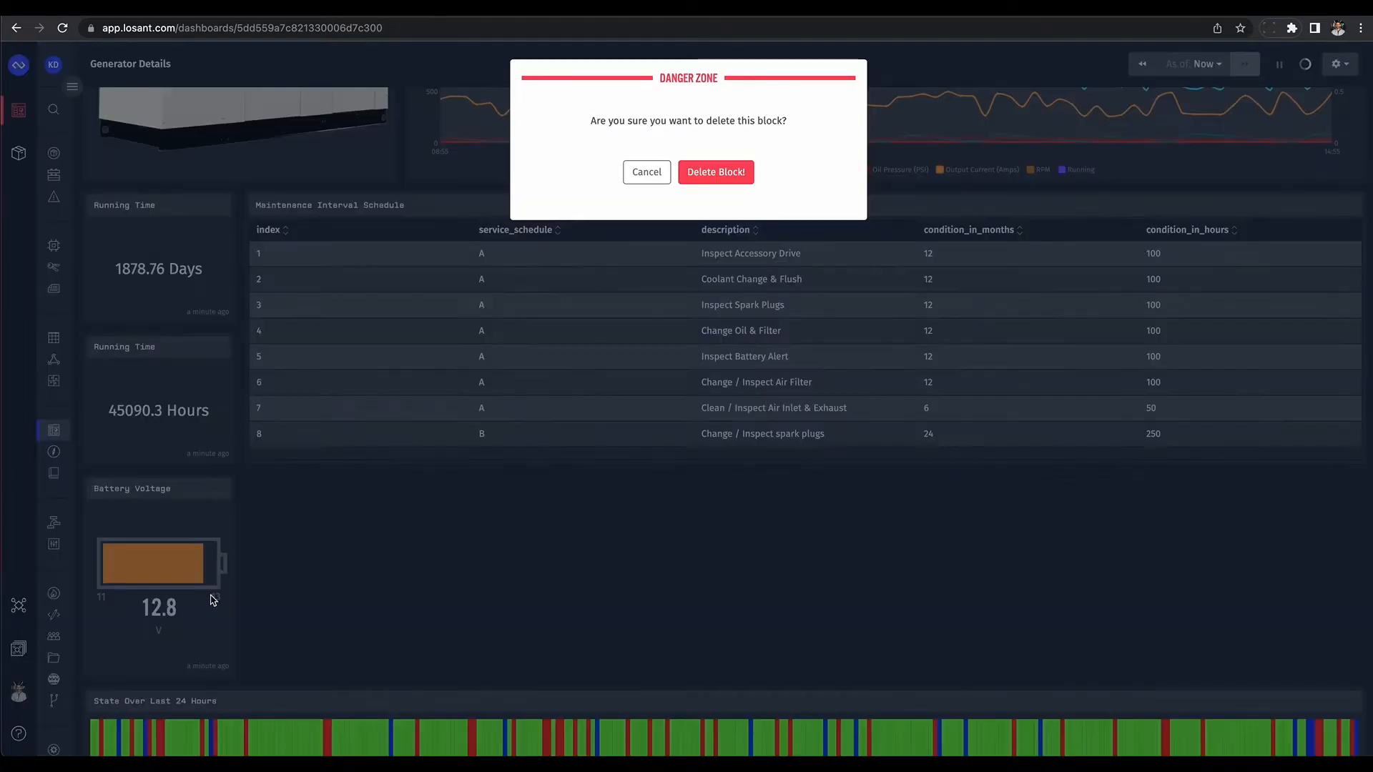
pyautogui.click(715, 176)
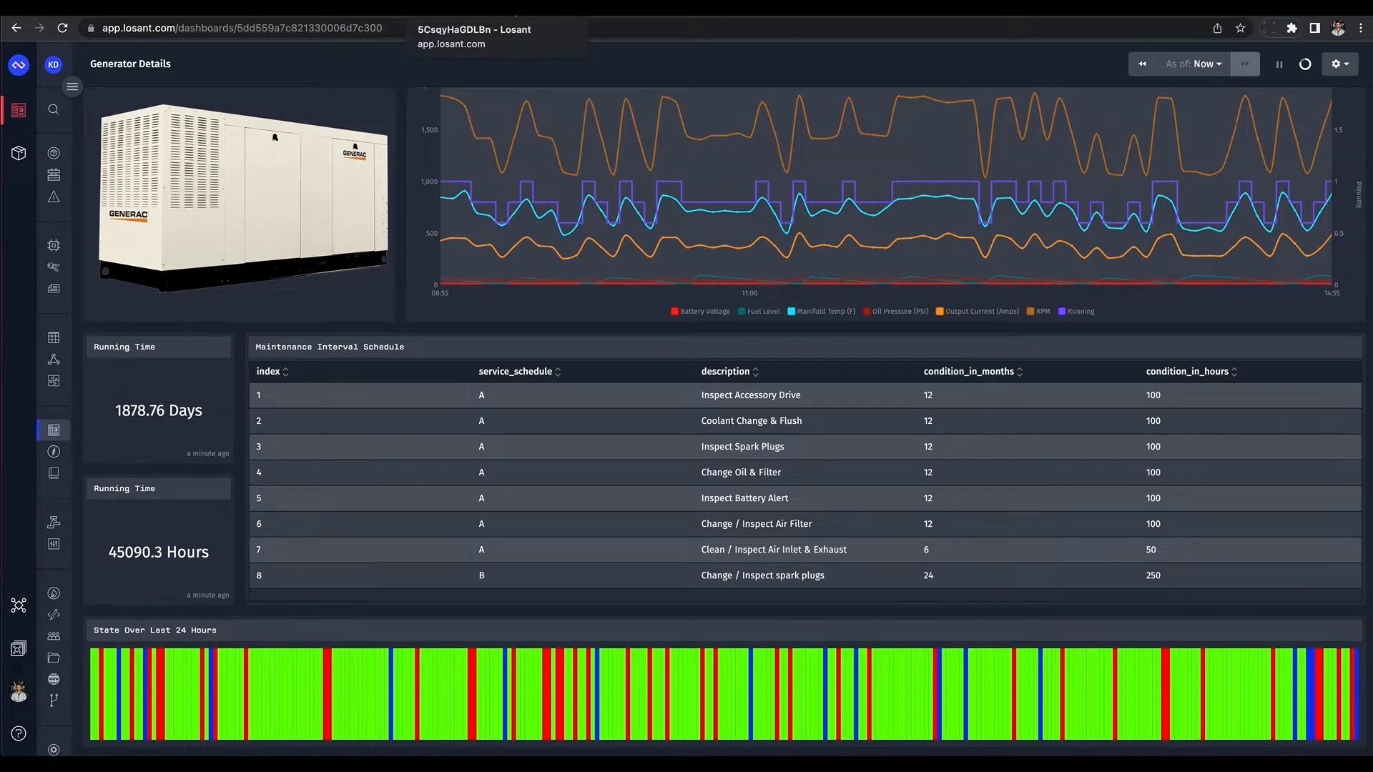
# Step: Open the Webhook Data workflow from the application workflows and widen its settings pane
pyautogui.hotkey('ctrl', 'Tab')
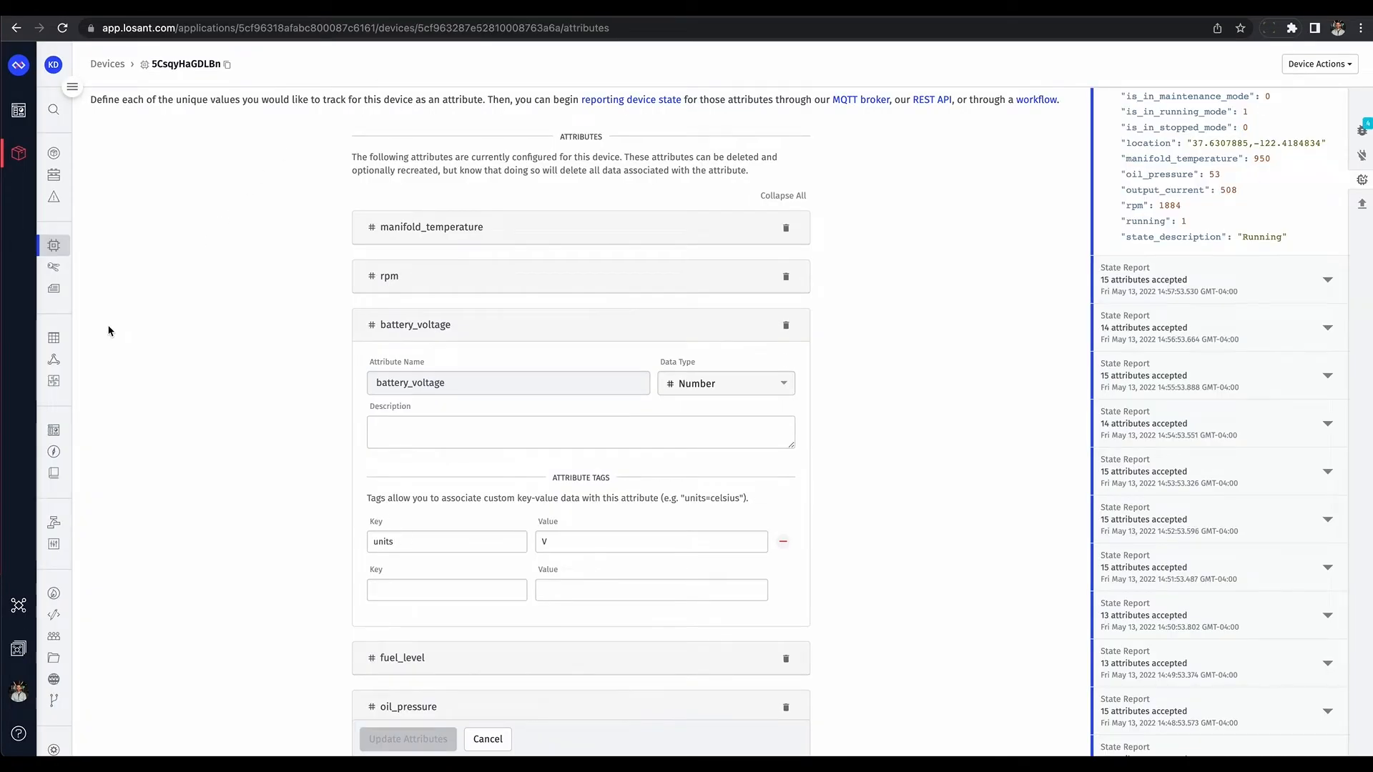
pyautogui.moveTo(55, 346)
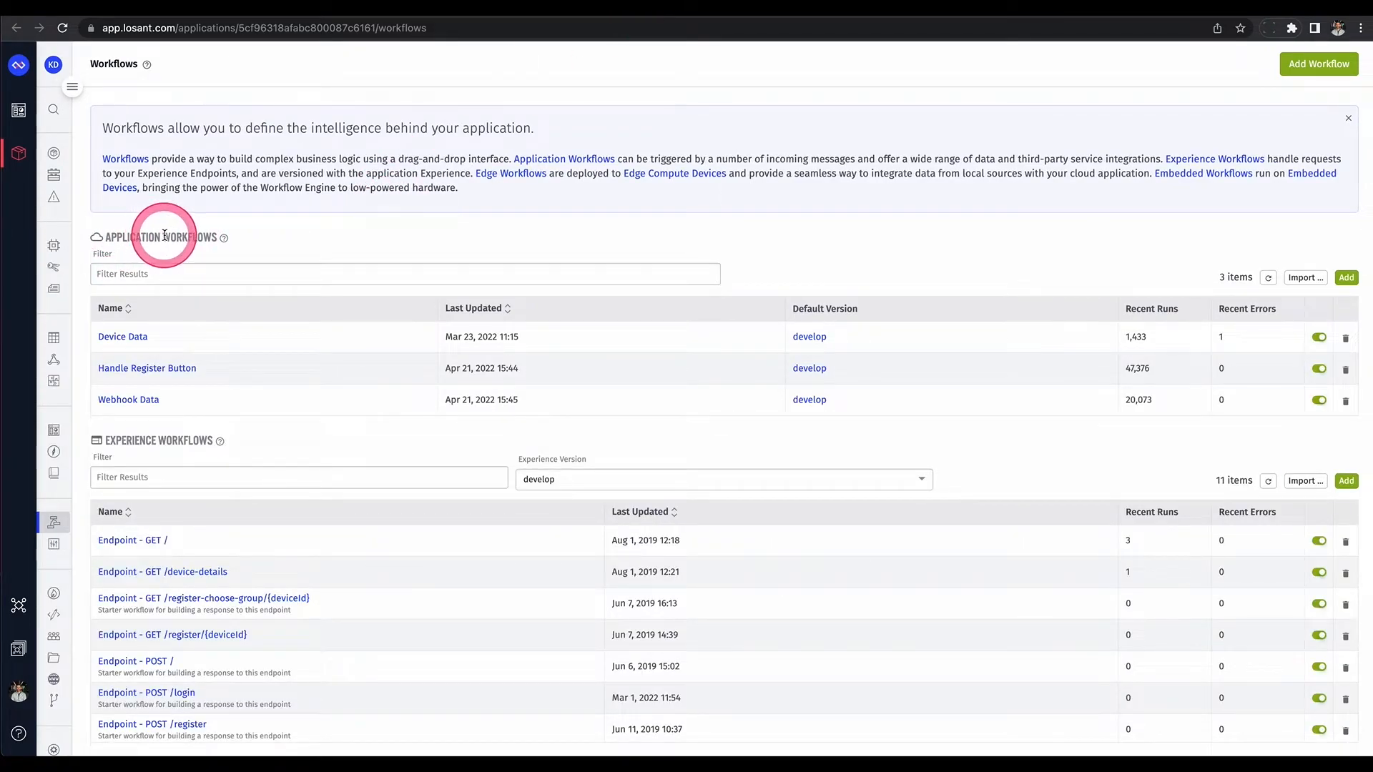
pyautogui.click(132, 399)
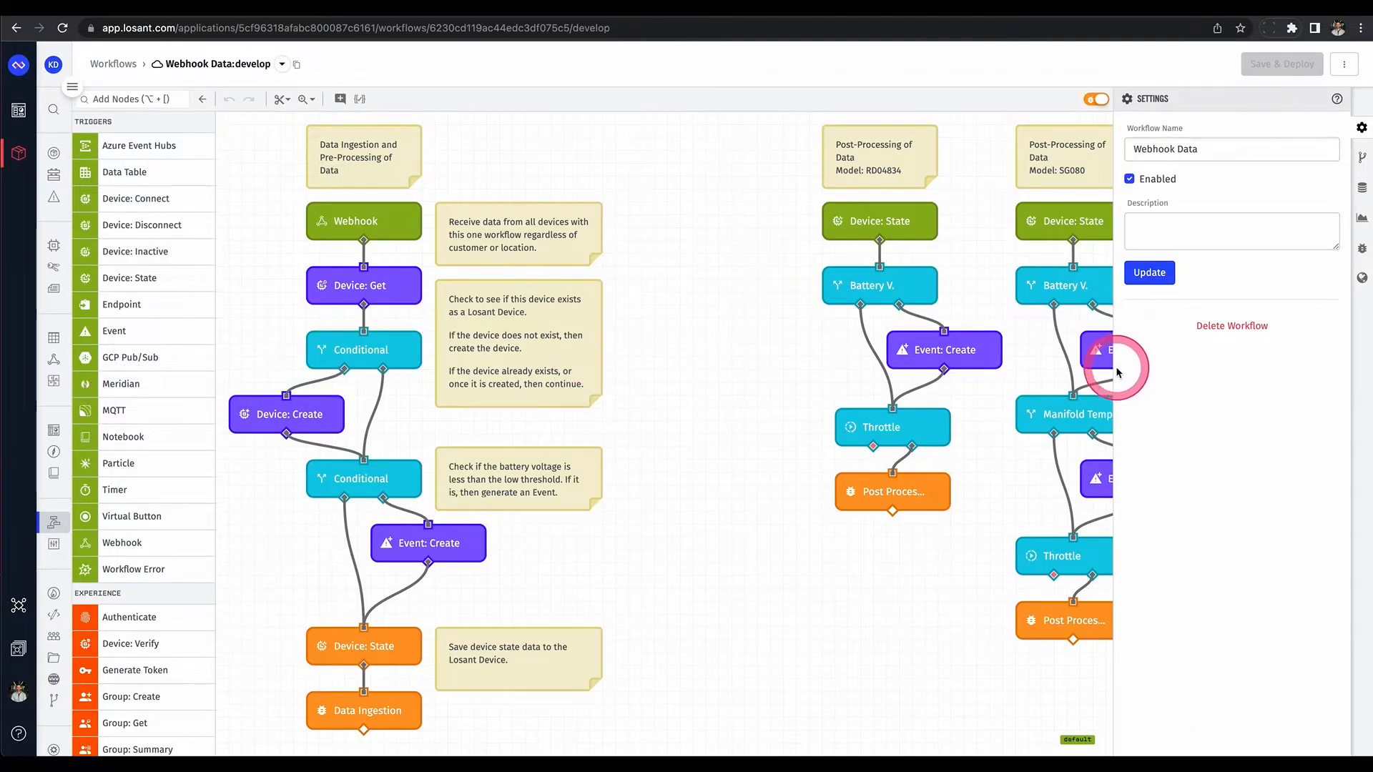
pyautogui.moveTo(1114, 370); pyautogui.dragTo(766, 374)
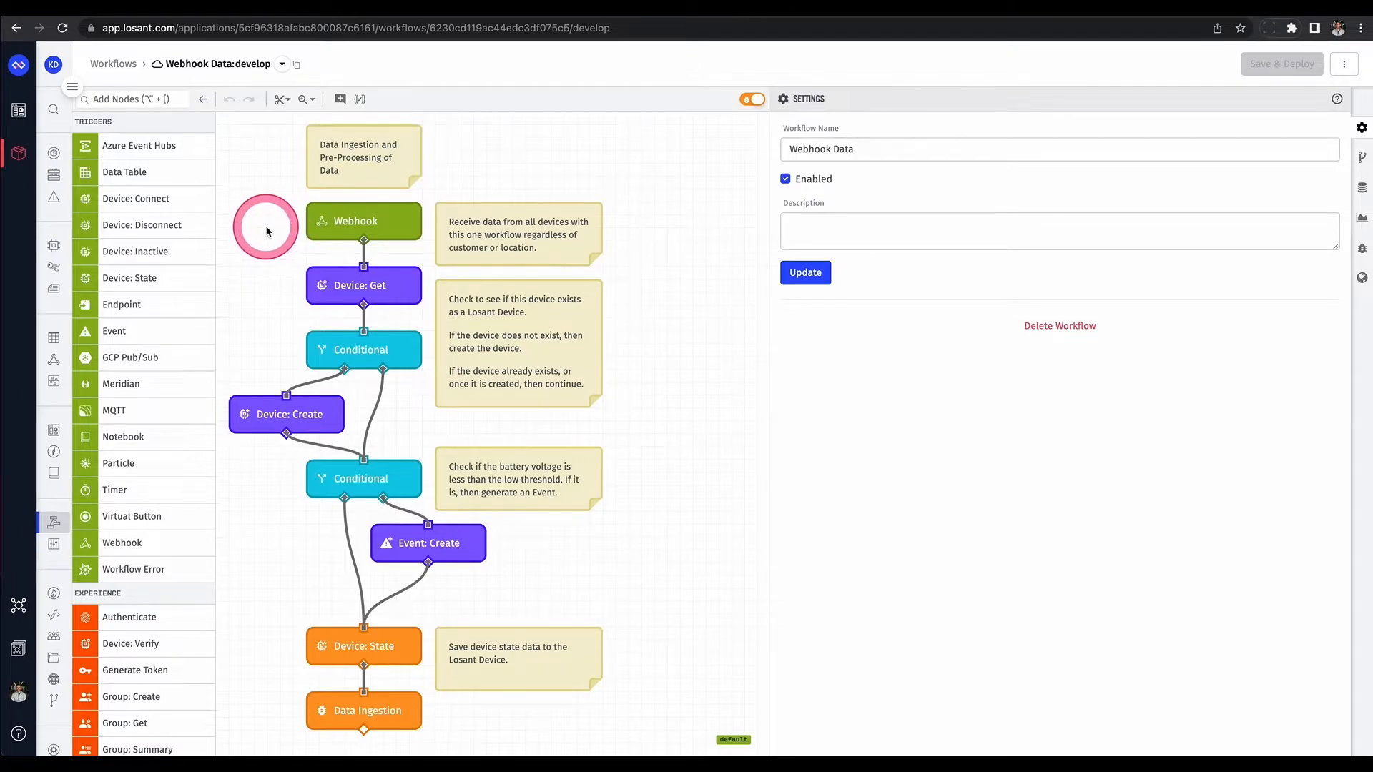
# Step: Add an MQTT trigger beside the Webhook trigger, connect it to Device: Get, and set its topic to data/#
pyautogui.moveTo(169, 416)
pyautogui.mouseDown()
pyautogui.moveTo(312, 208)
pyautogui.moveTo(311, 223)
pyautogui.moveTo(270, 227)
pyautogui.moveTo(364, 267)
pyautogui.mouseUp()
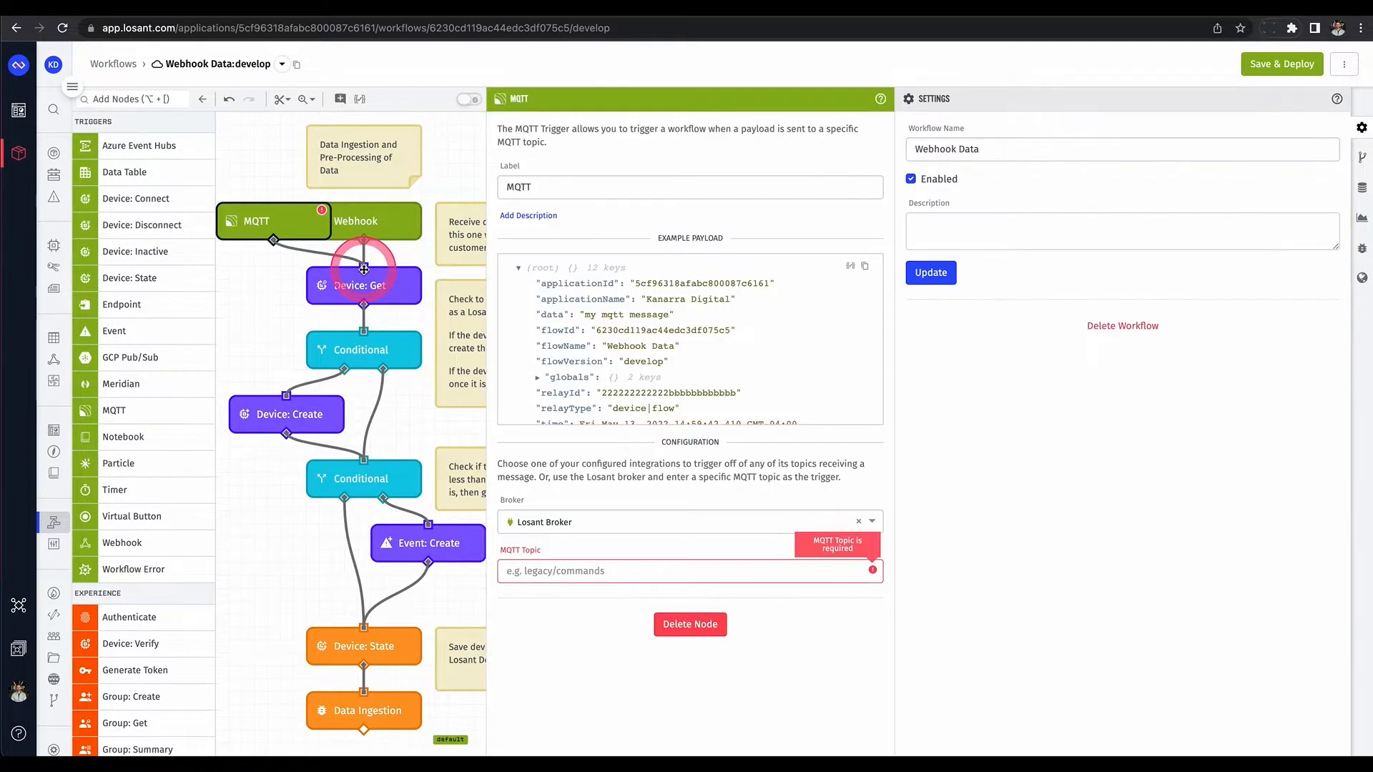
pyautogui.click(522, 576)
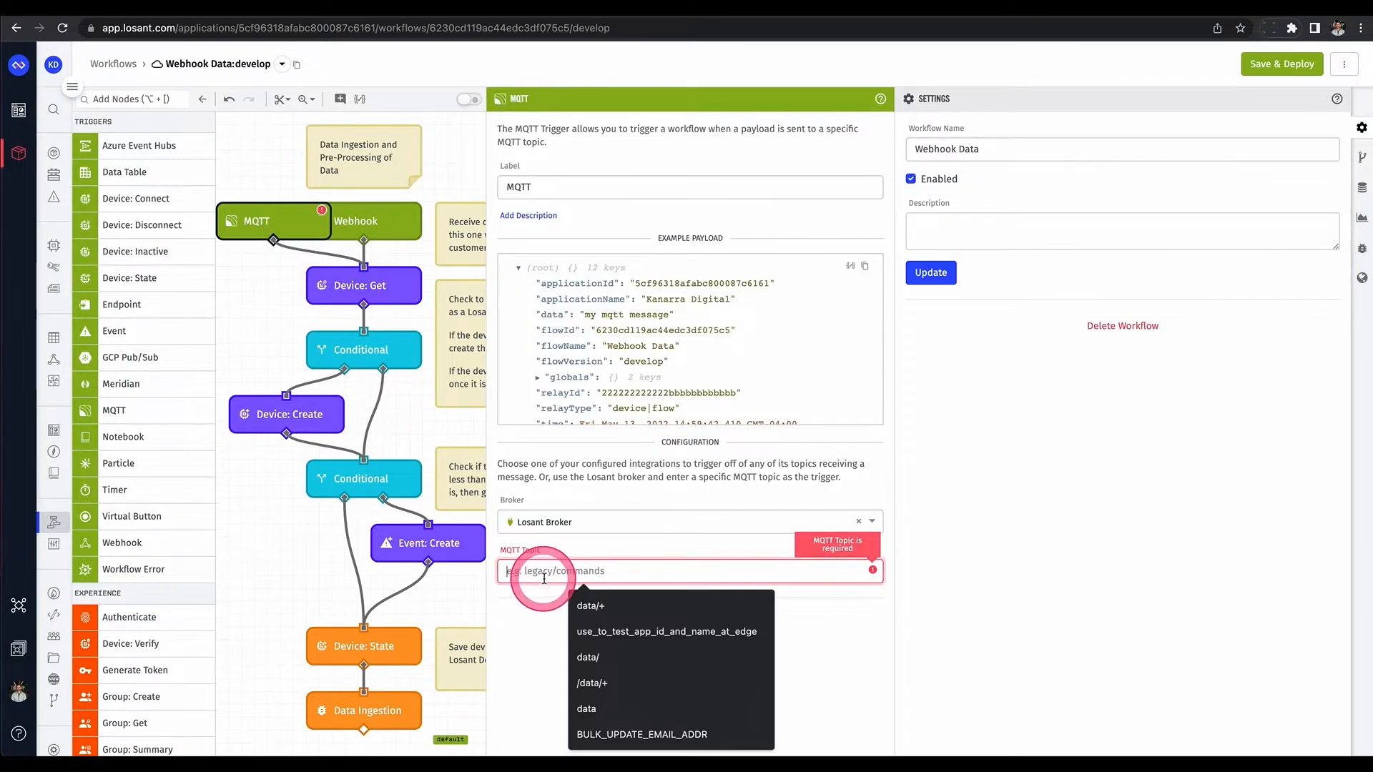
pyautogui.write('data/')
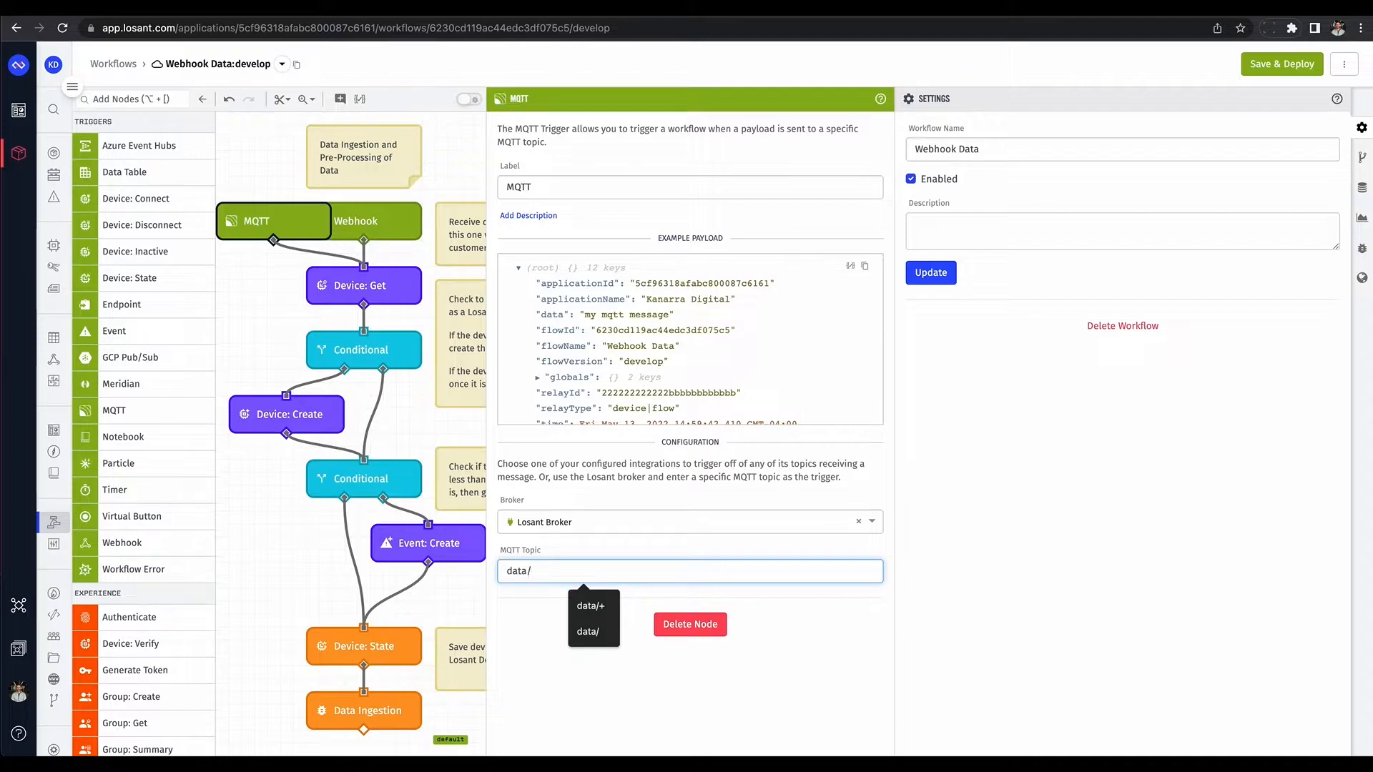
pyautogui.write('#')
pyautogui.click(272, 340)
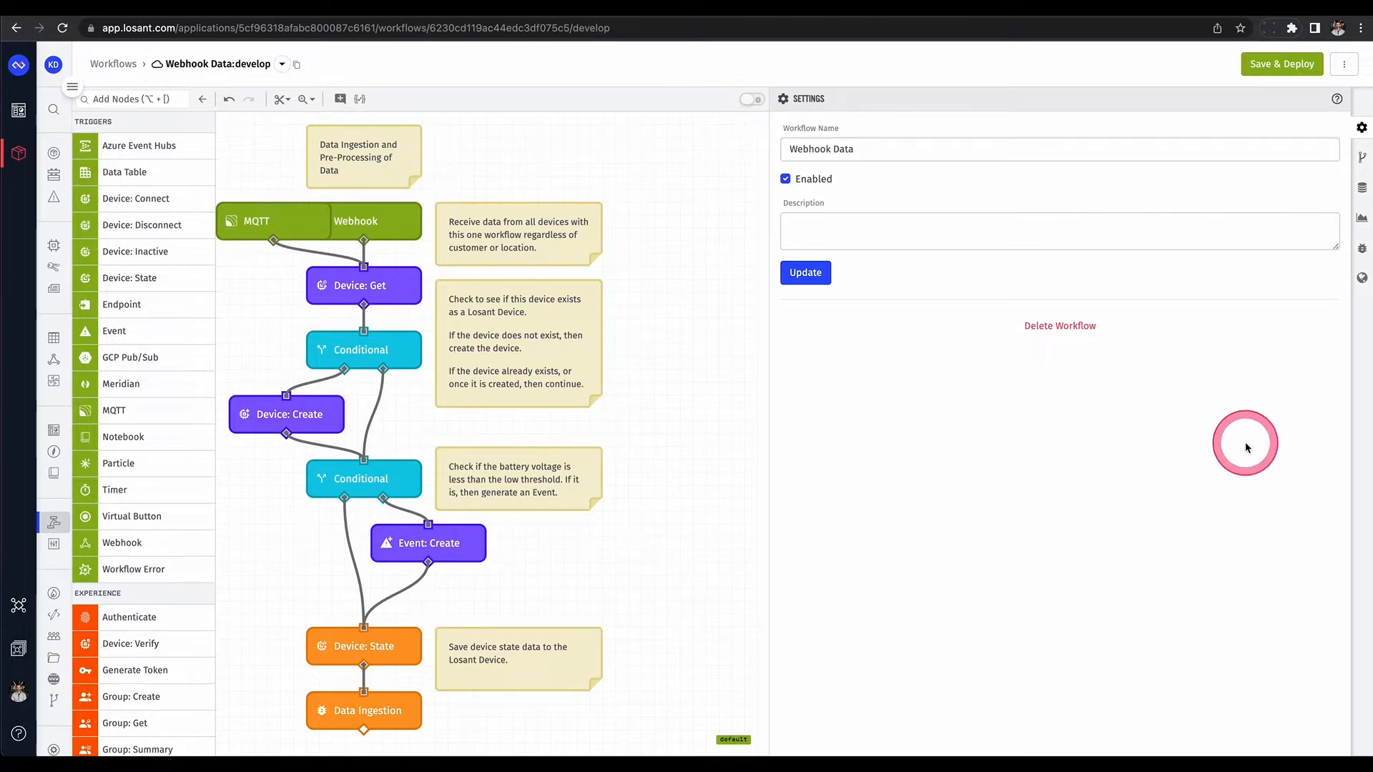
# Step: Examine the workflow's debug messages and the Device: Get node's settings, pausing the debug log and expanding a Data Ingestion payload
pyautogui.click(1360, 249)
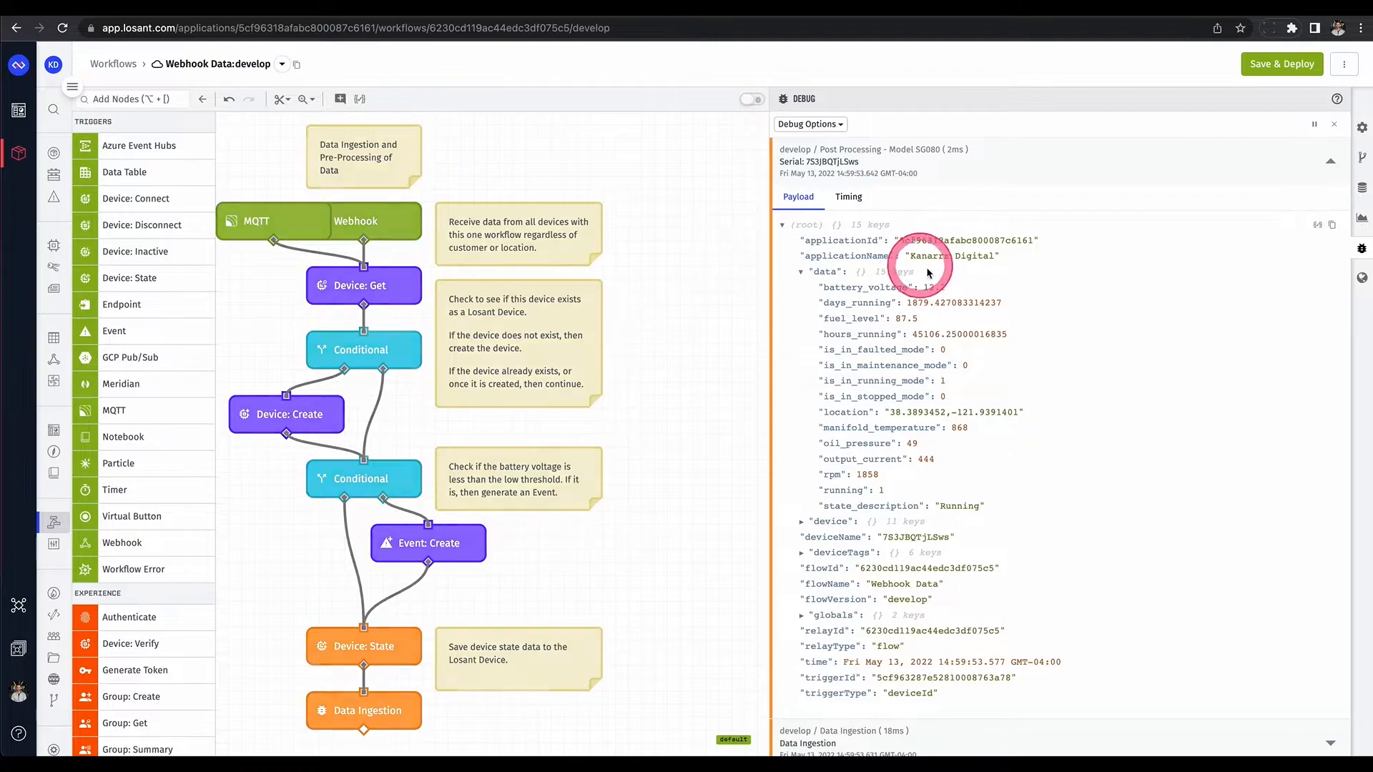
pyautogui.click(991, 166)
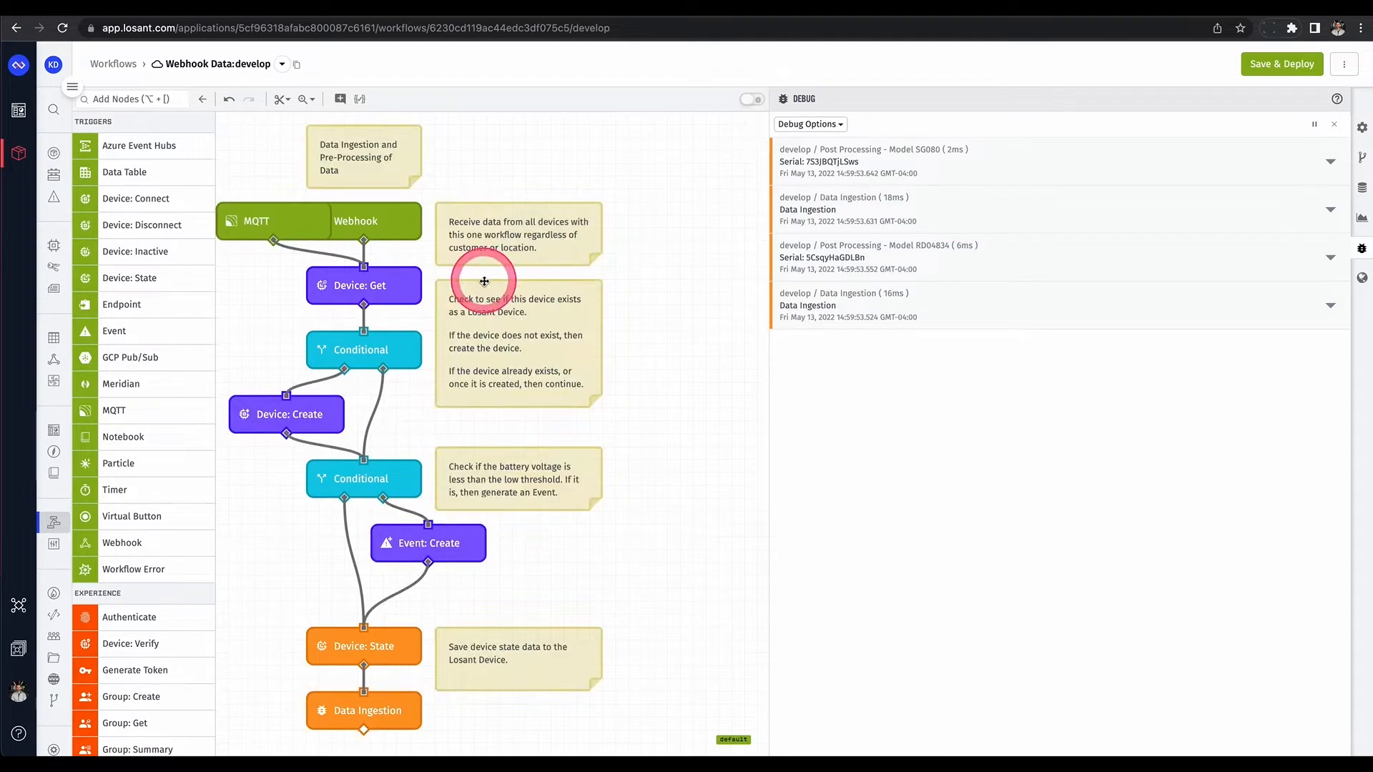
pyautogui.click(347, 293)
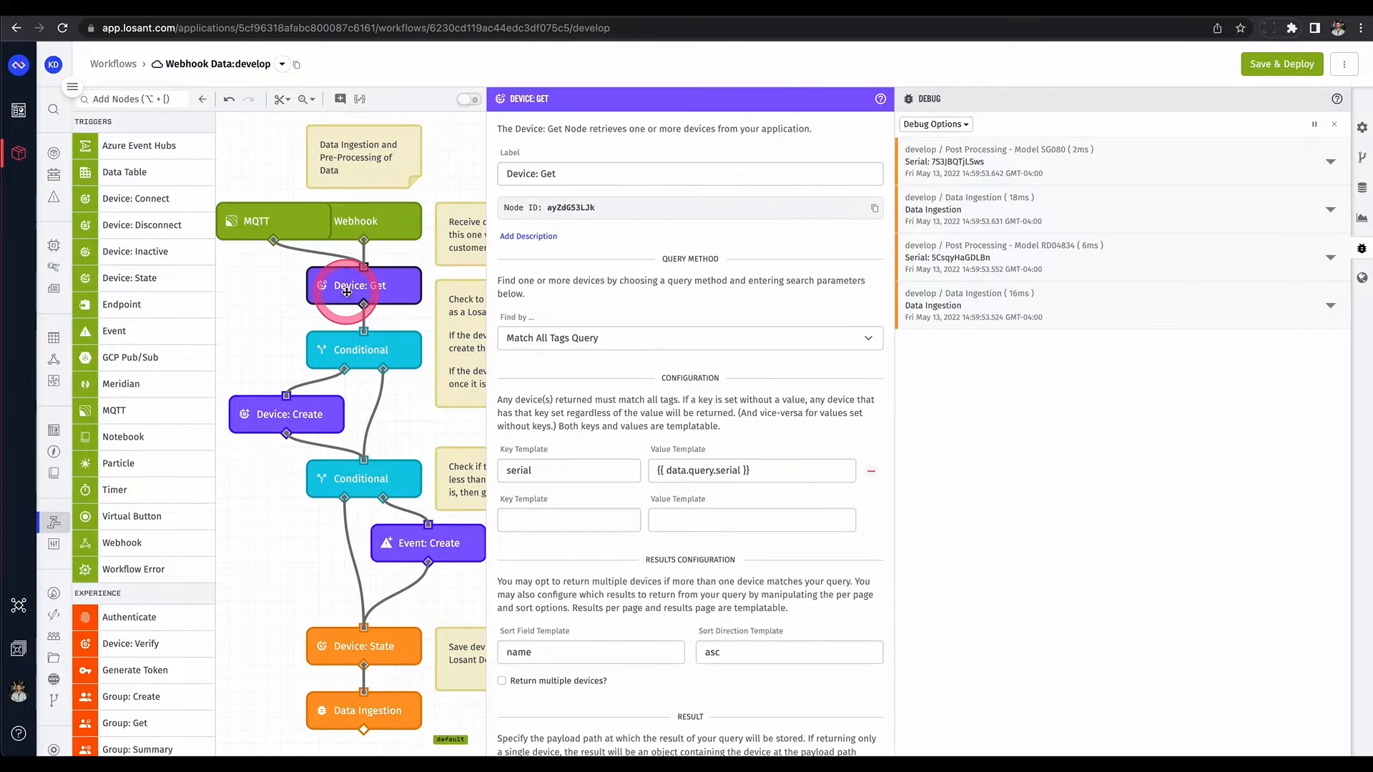
pyautogui.click(1312, 128)
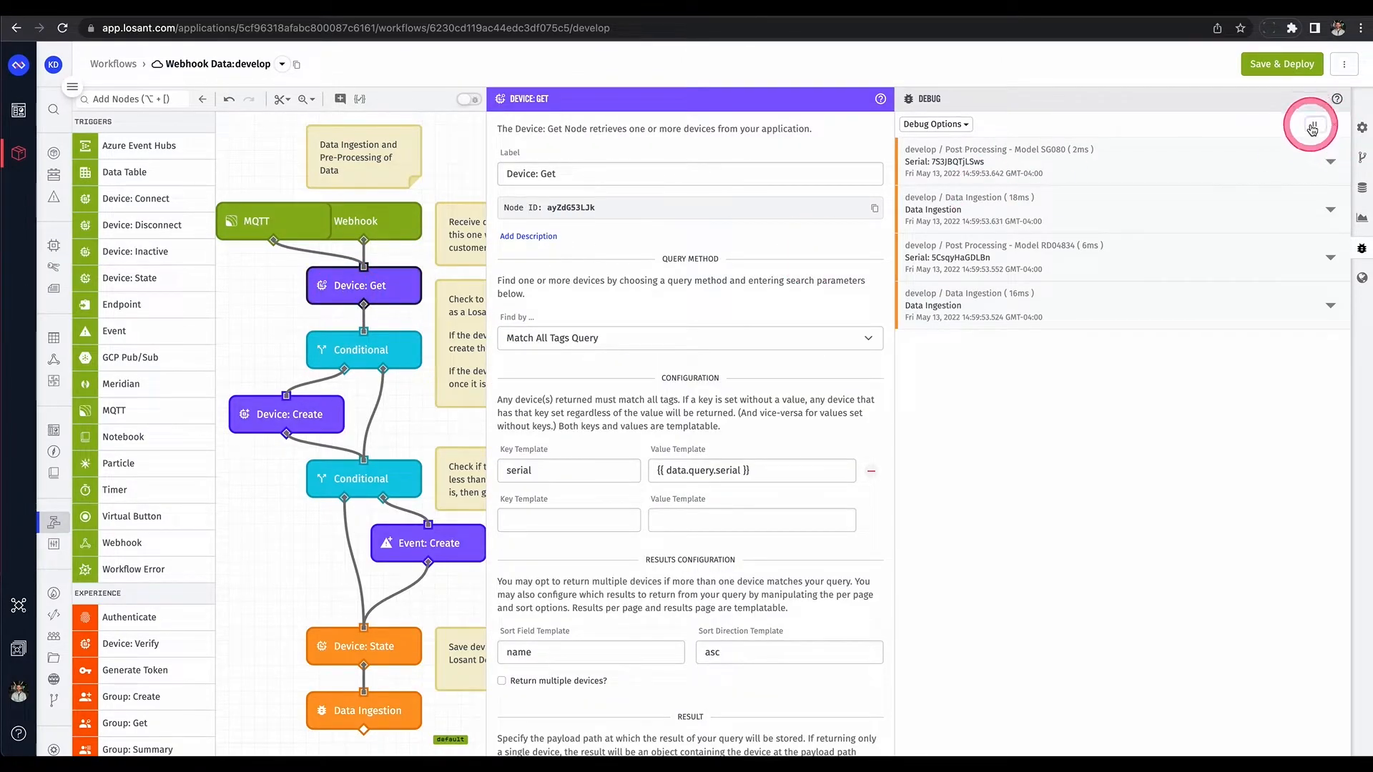
pyautogui.click(1021, 214)
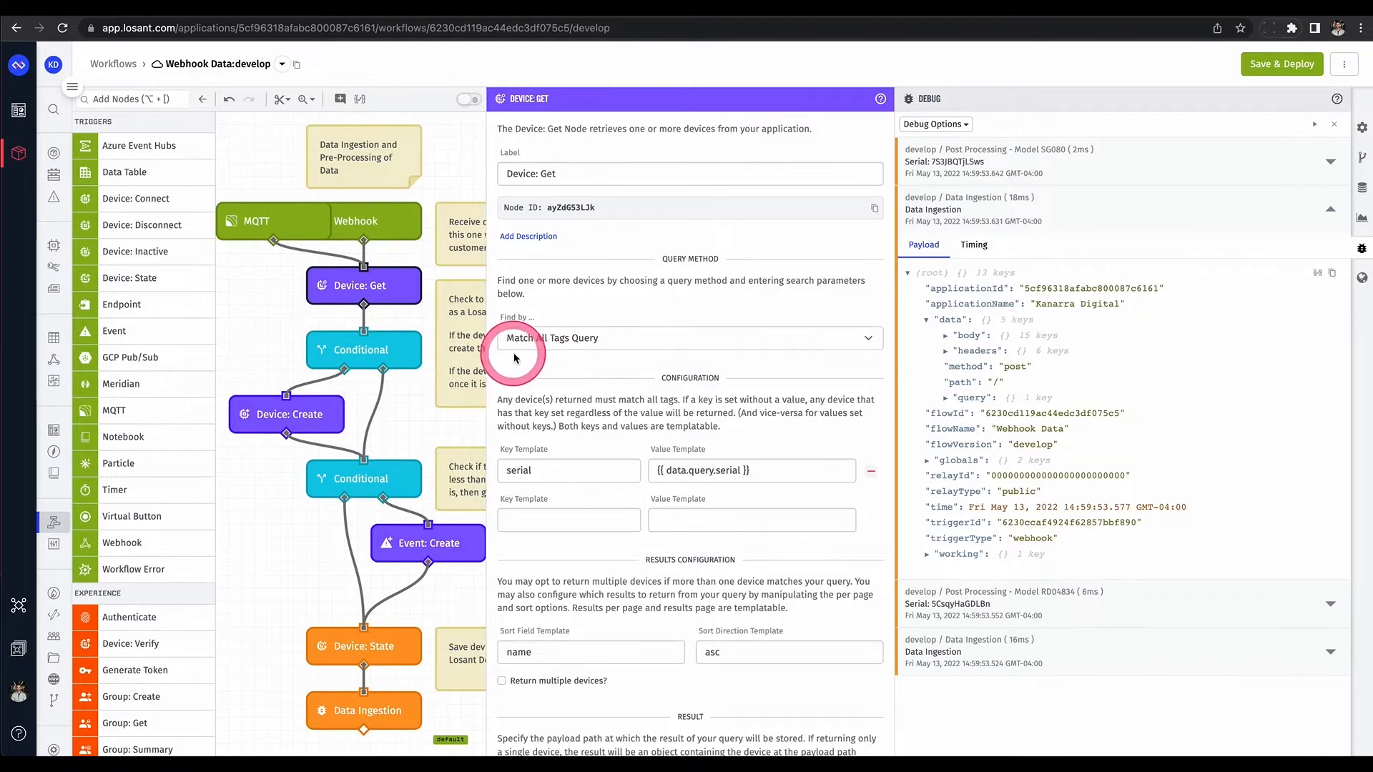
# Step: Narrow the debug pane to reveal more of the workflow canvas and expand the query object in the Data Ingestion payload
pyautogui.moveTo(897, 338); pyautogui.dragTo(1005, 337)
pyautogui.click(392, 277)
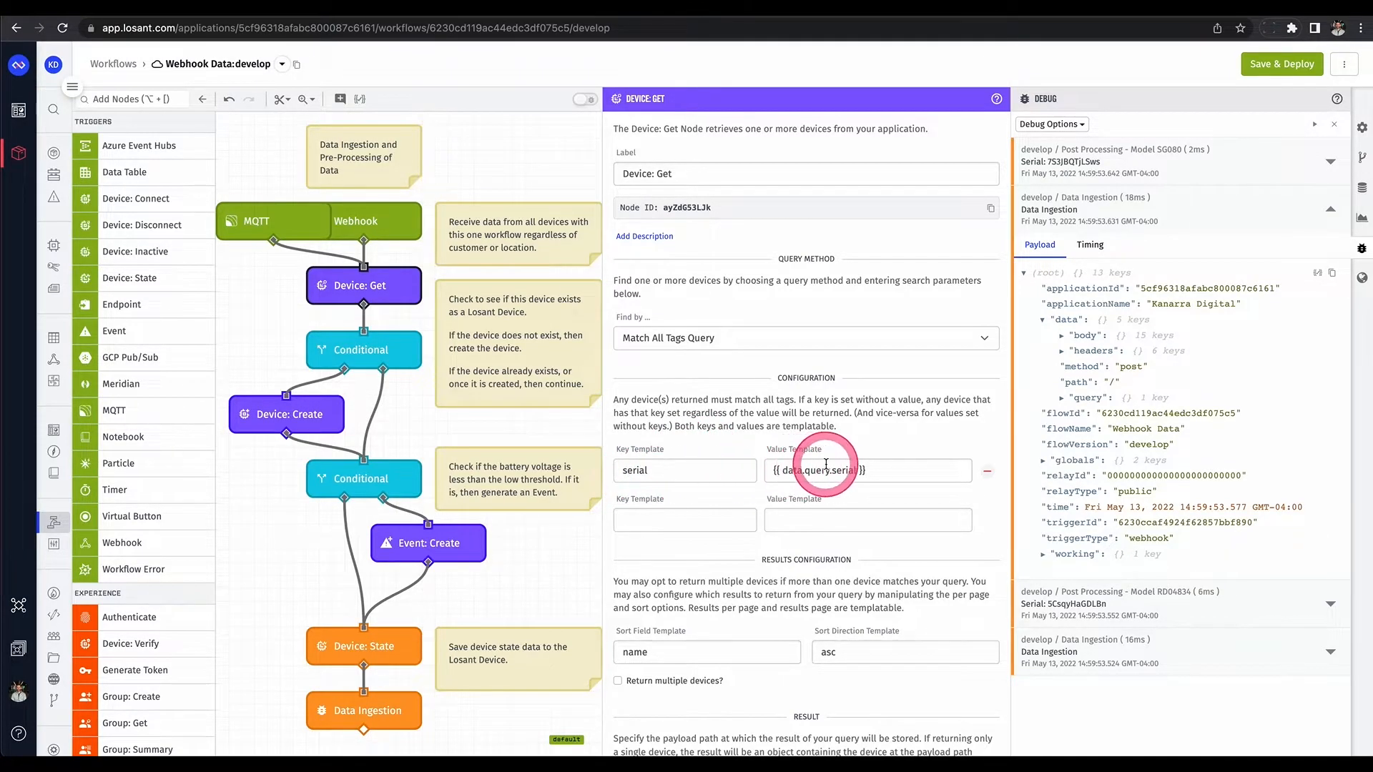
pyautogui.click(1062, 398)
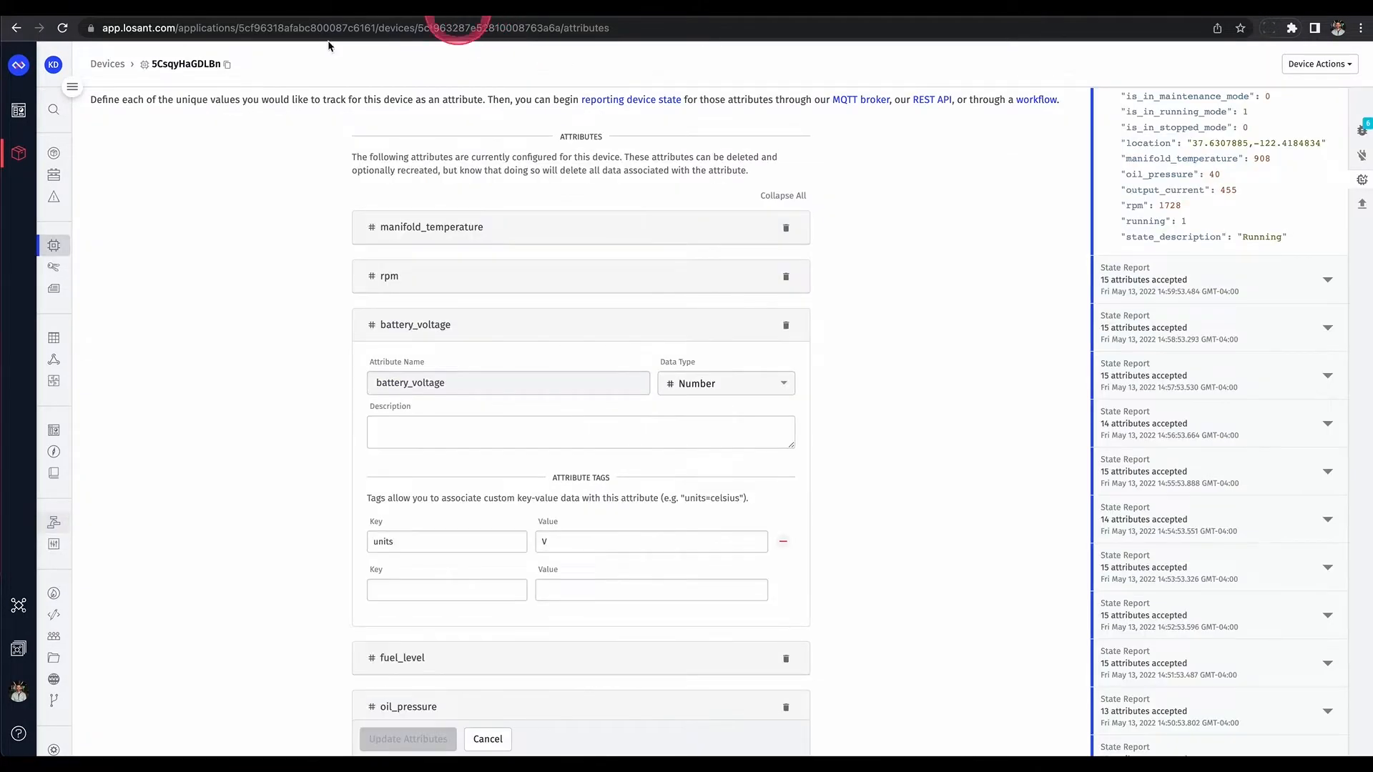
# Step: Inspect the serial tag among the open device's properties and return to the Webhook Data workflow
pyautogui.scroll(2, 114, 172)
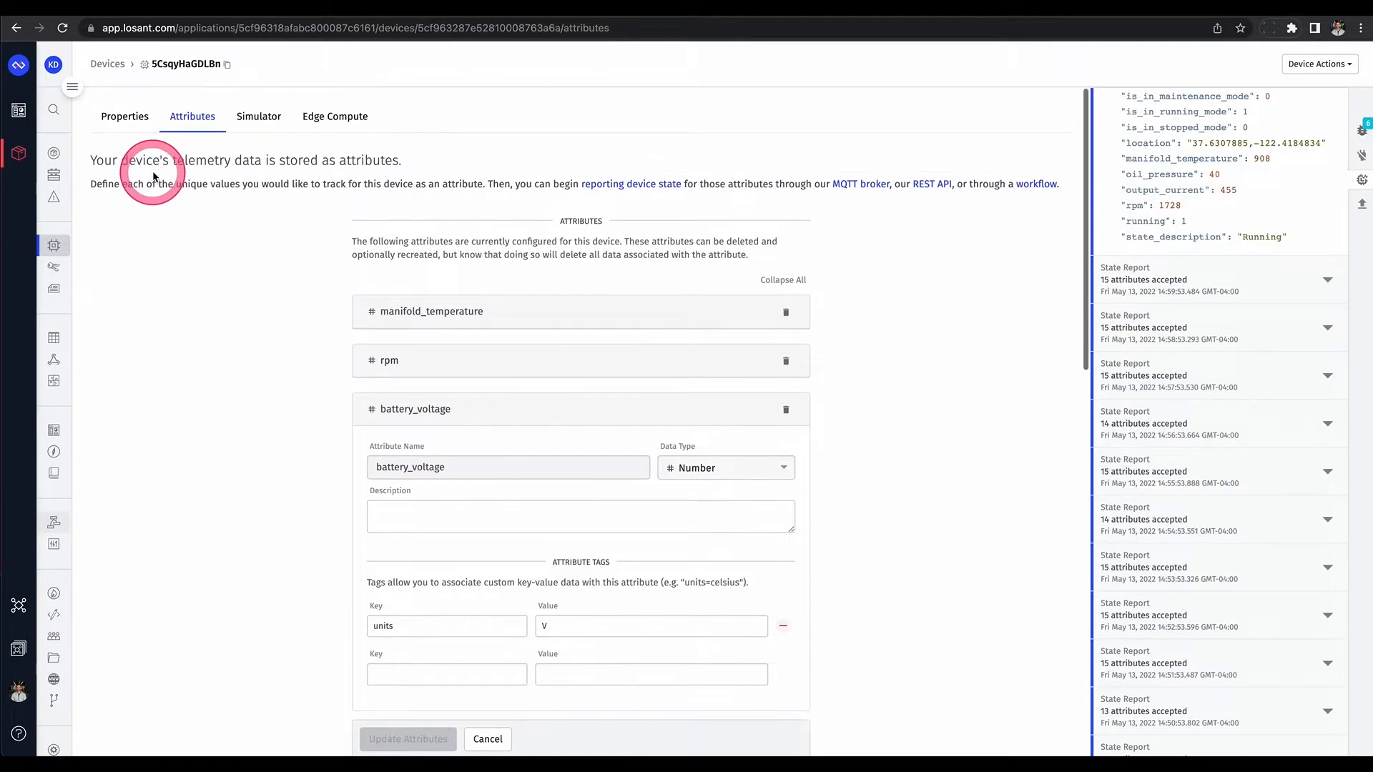
pyautogui.click(132, 121)
pyautogui.scroll(-5, 255, 490)
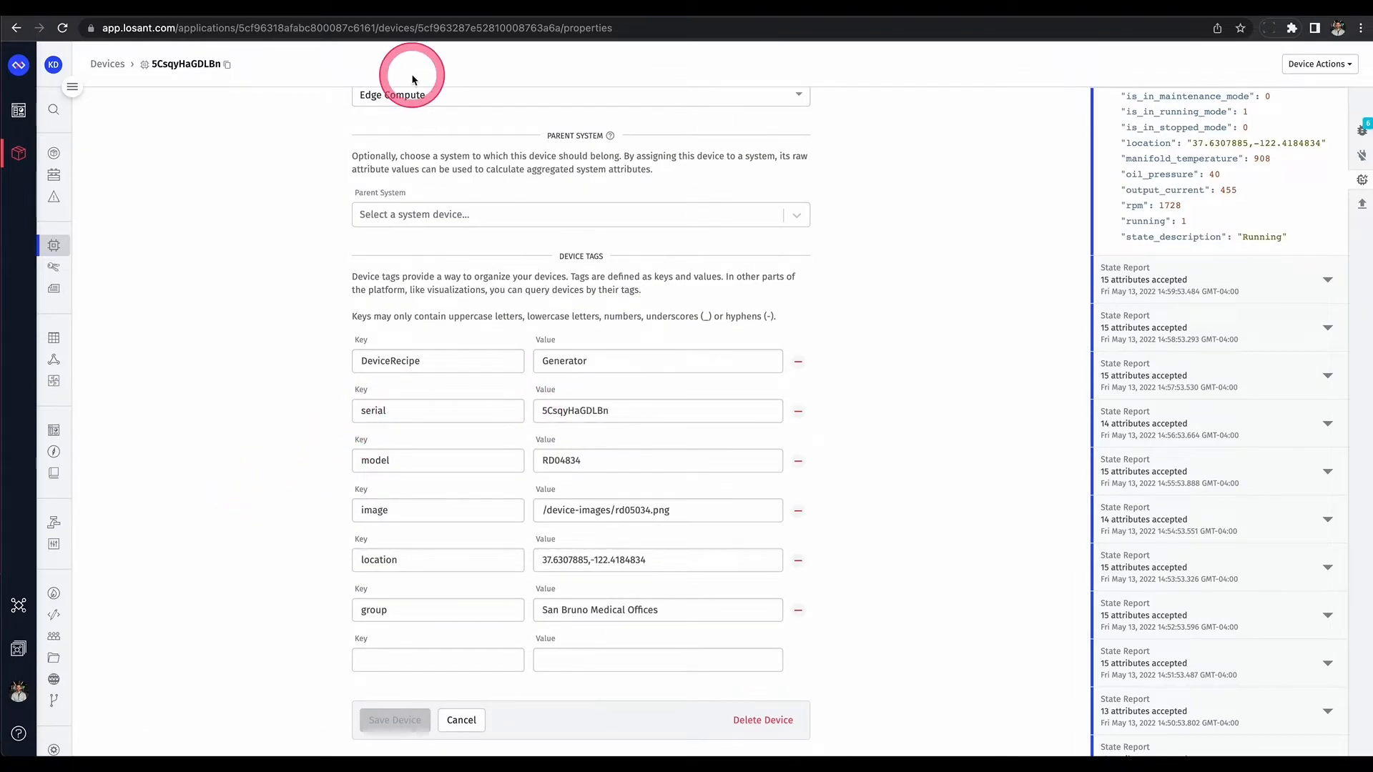
pyautogui.click(607, 7)
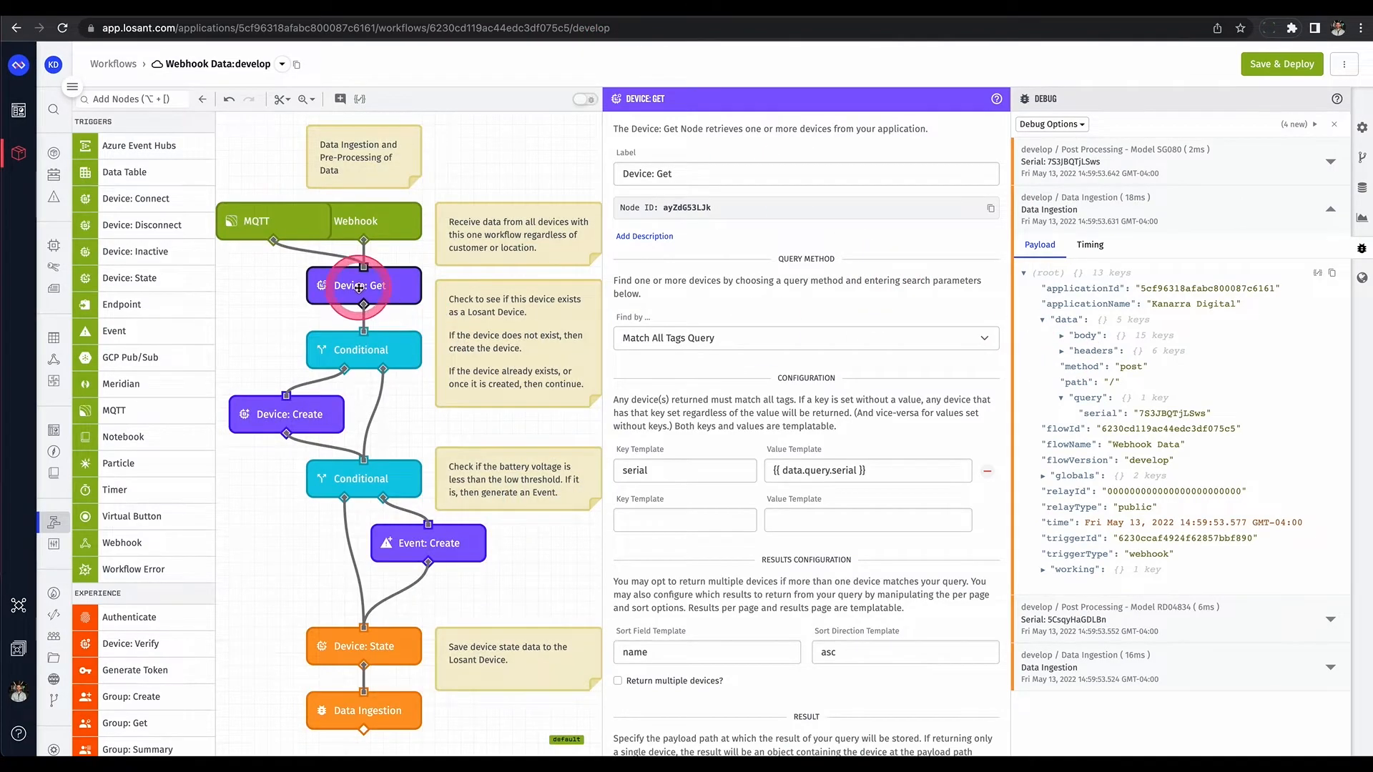
# Step: Review the Device: Get node's result options and its result path
pyautogui.scroll(-5, 908, 543)
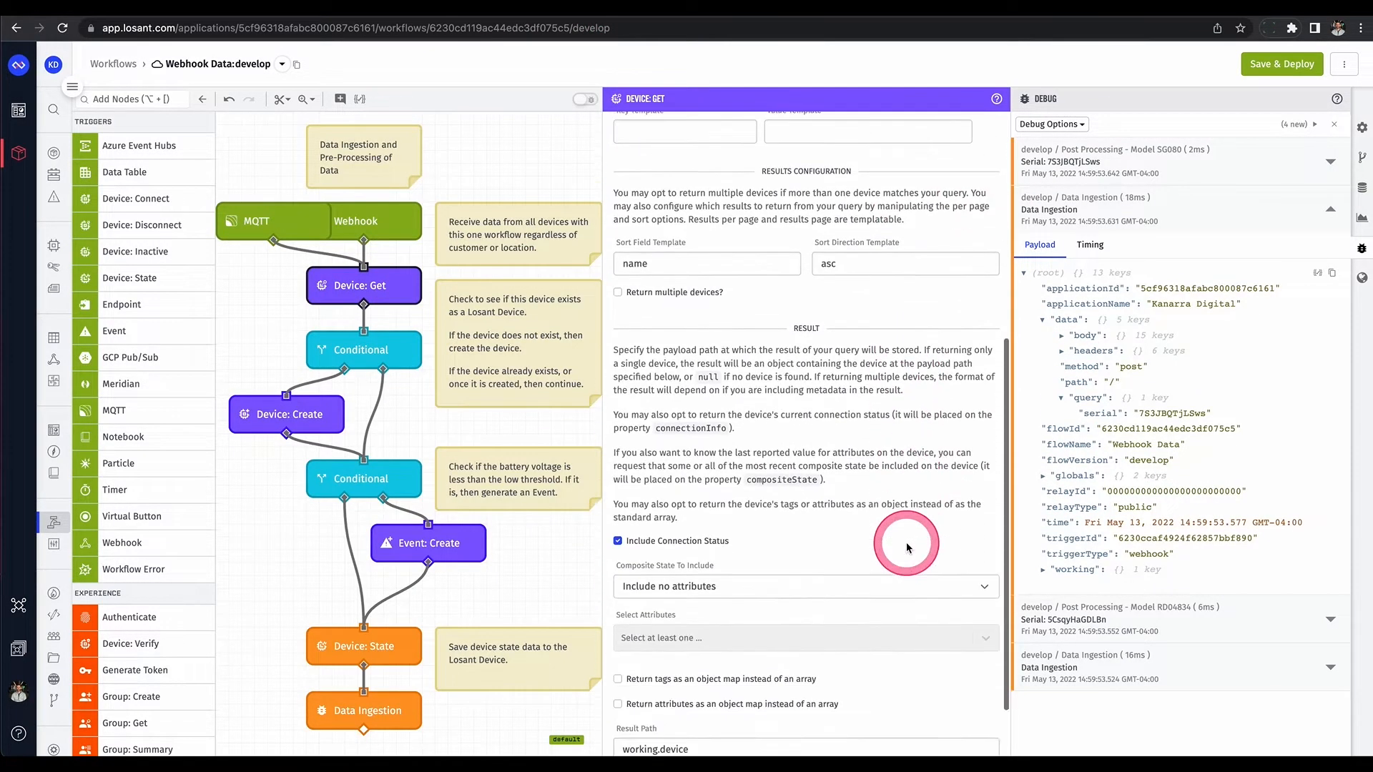
pyautogui.scroll(-2, 907, 547)
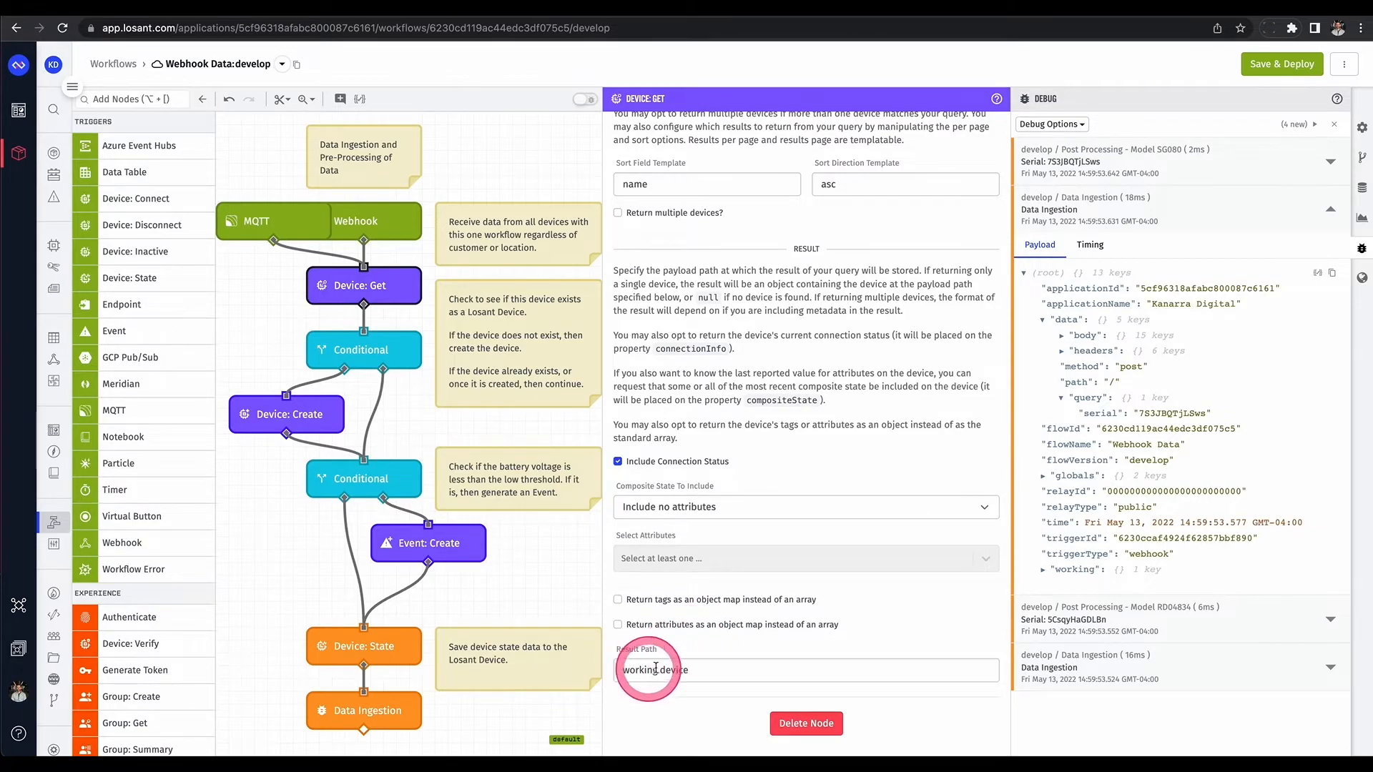
pyautogui.click(678, 665)
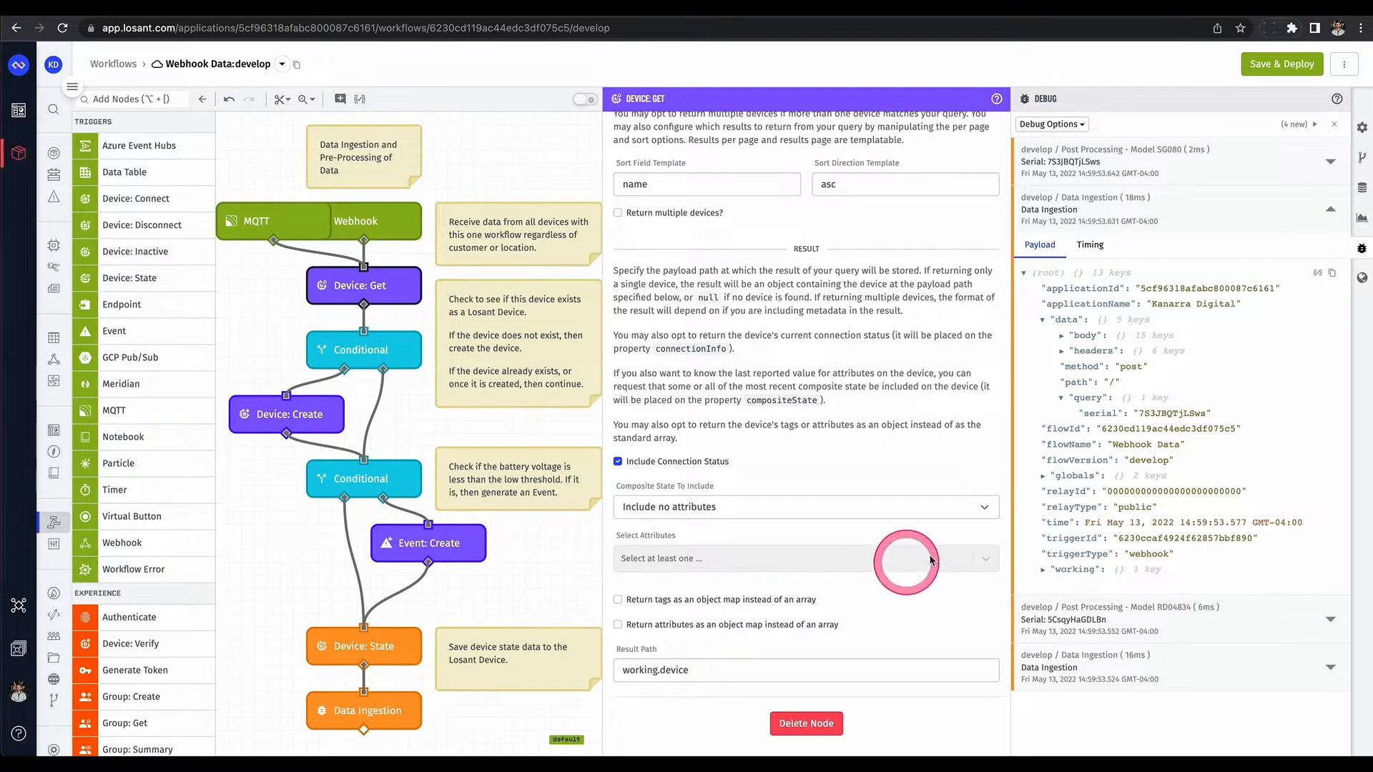
# Step: Expand the working device object in the debug payload and inspect its first two tags
pyautogui.click(1044, 571)
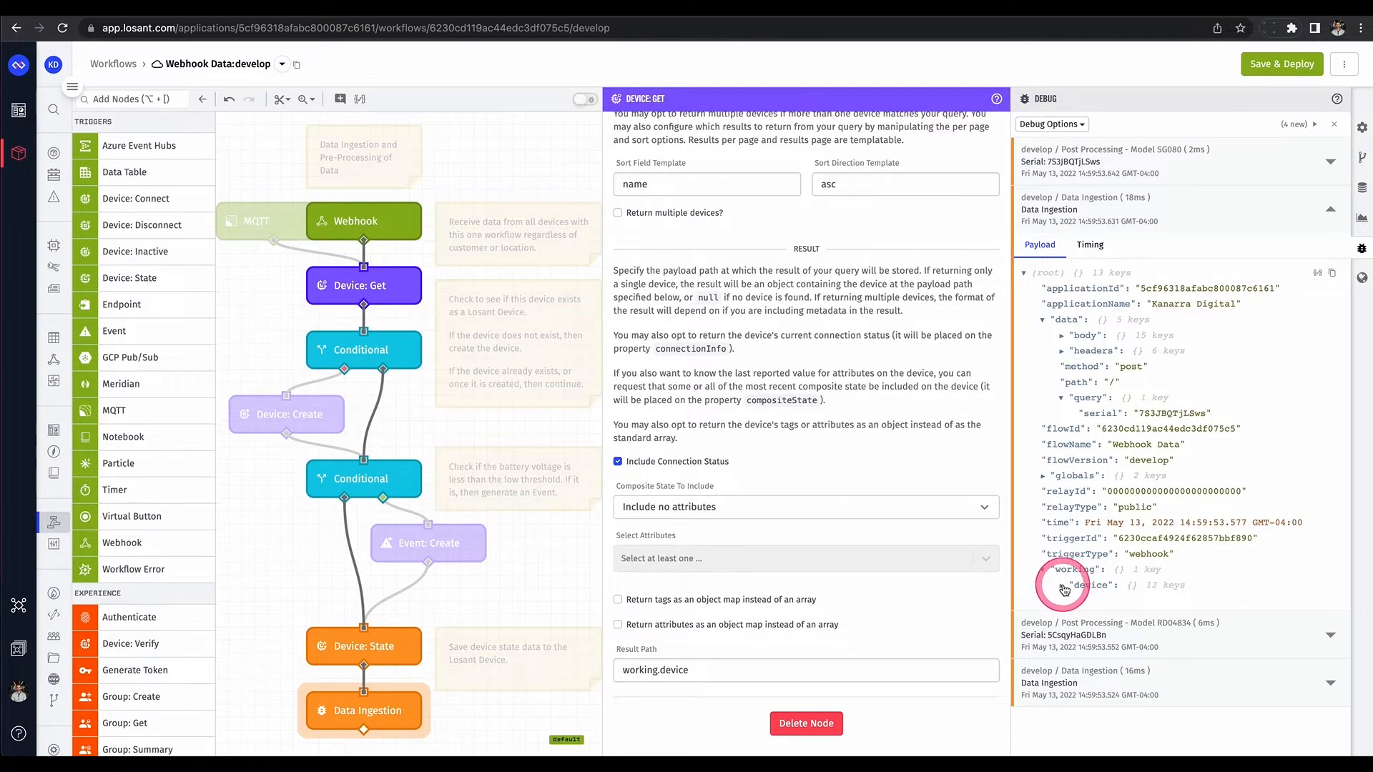
pyautogui.click(1062, 585)
pyautogui.scroll(-2, 1063, 582)
pyautogui.click(1088, 636)
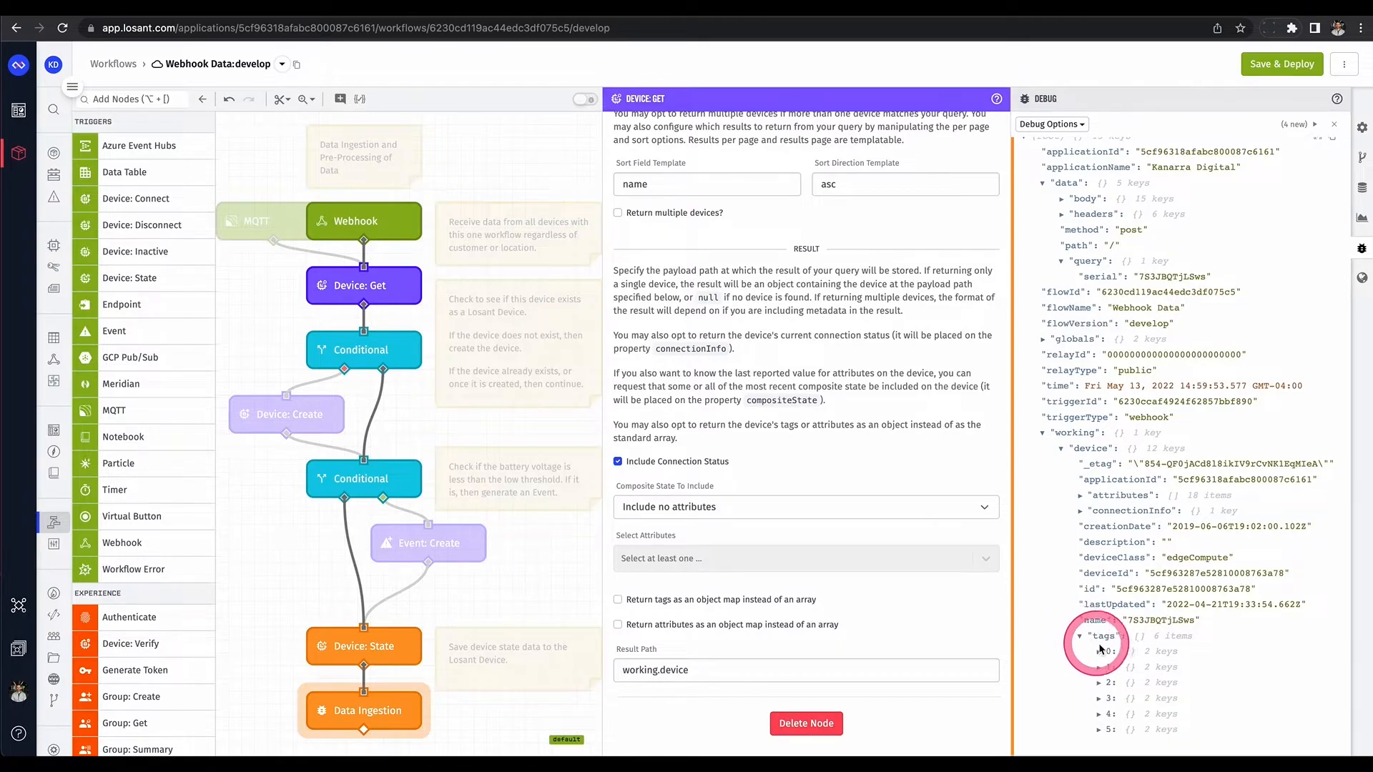
pyautogui.click(1100, 652)
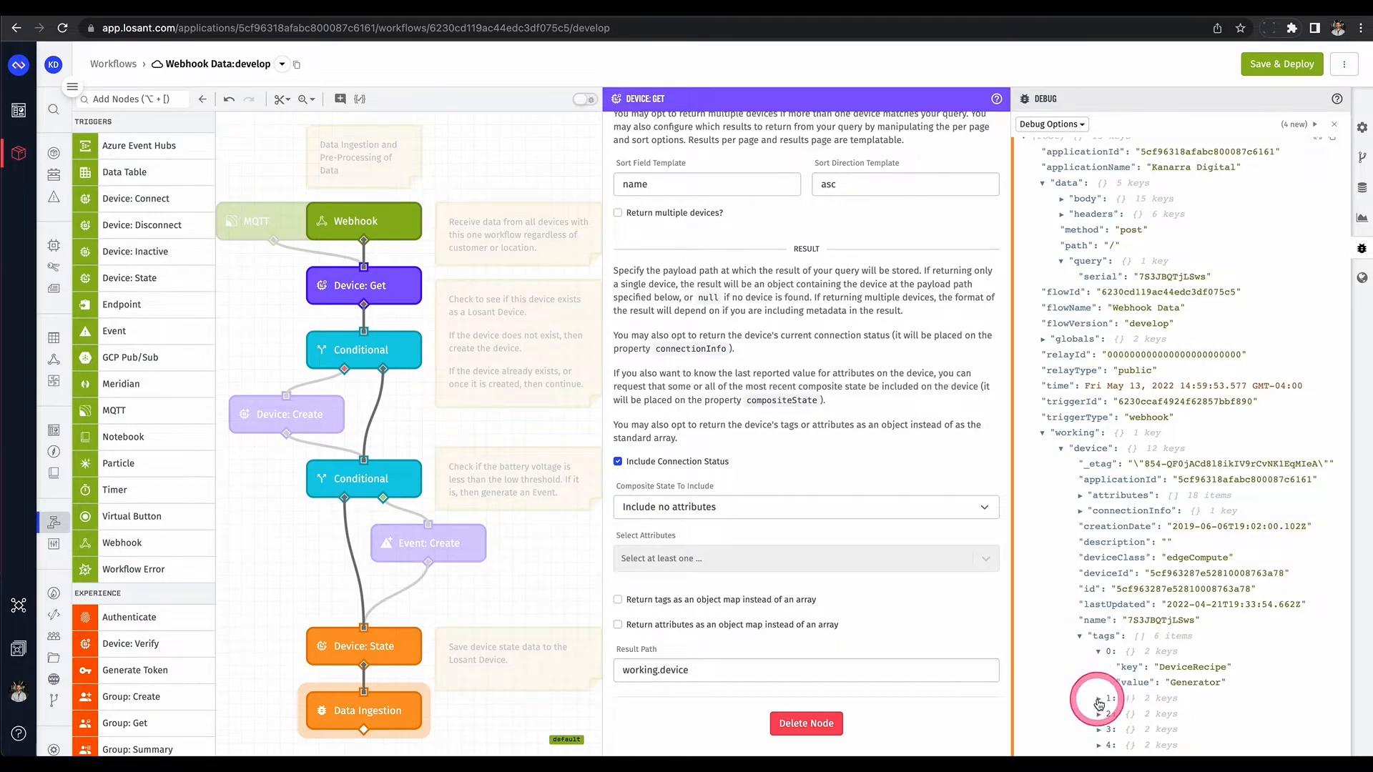
pyautogui.click(1099, 698)
pyautogui.scroll(-1, 1079, 647)
pyautogui.scroll(-1, 1080, 647)
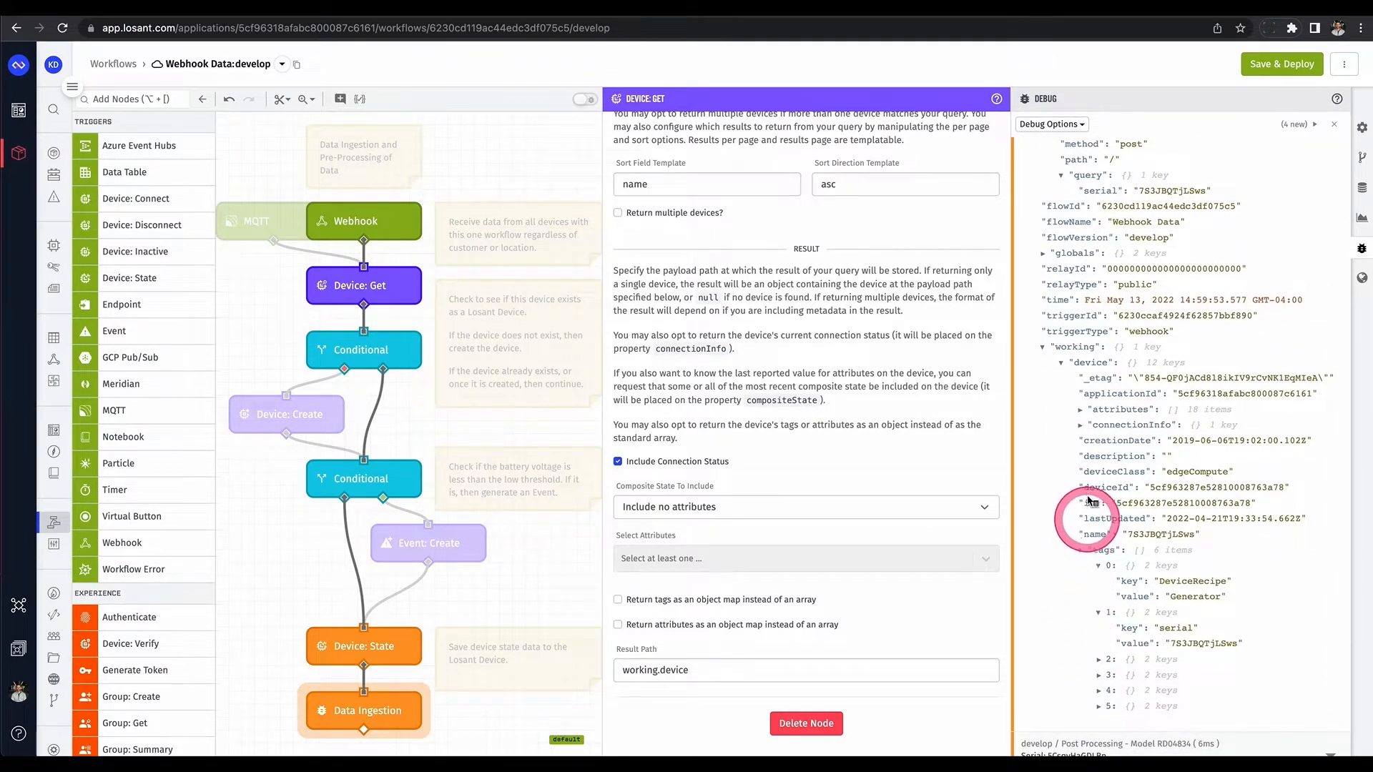
# Step: Inspect the device's first three attributes in the debug payload, including the battery_voltage attribute tags
pyautogui.click(1081, 412)
pyautogui.click(1098, 426)
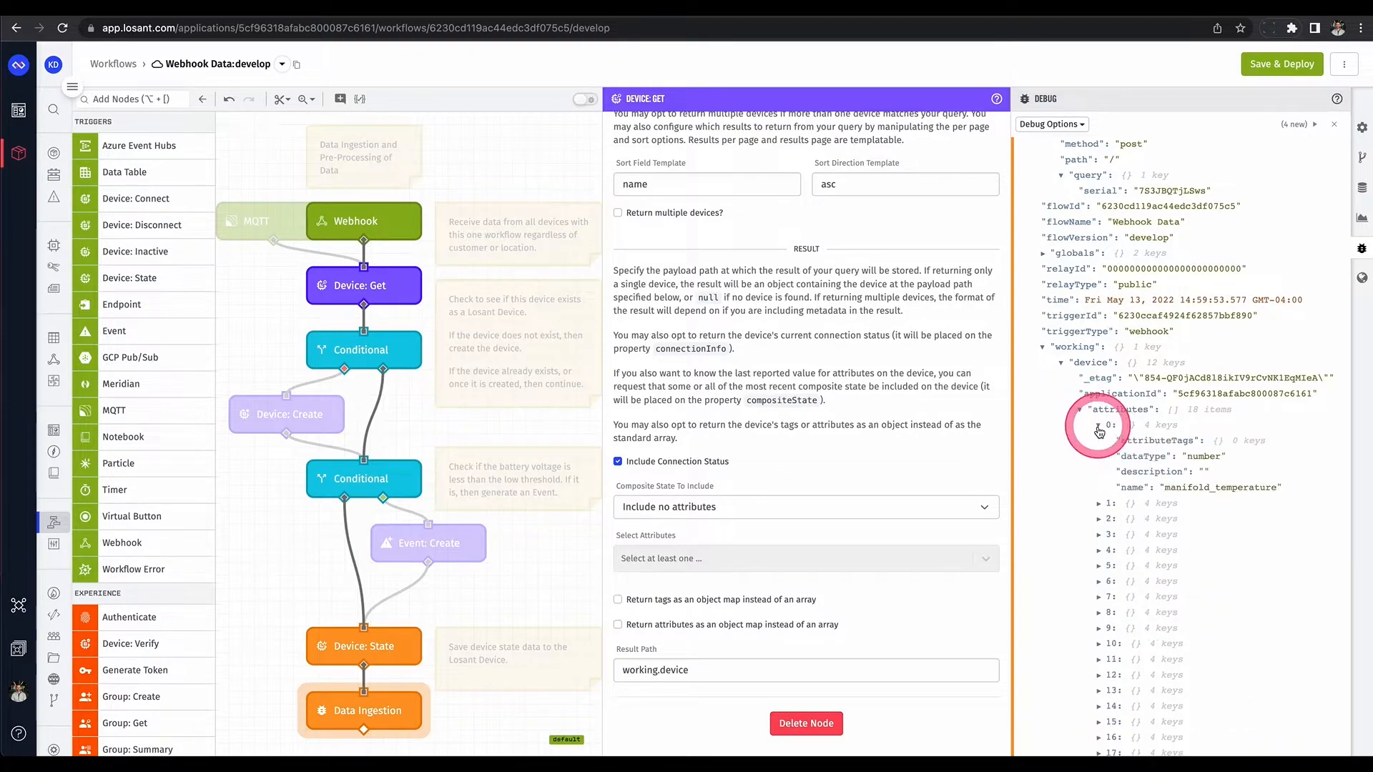
pyautogui.click(1099, 501)
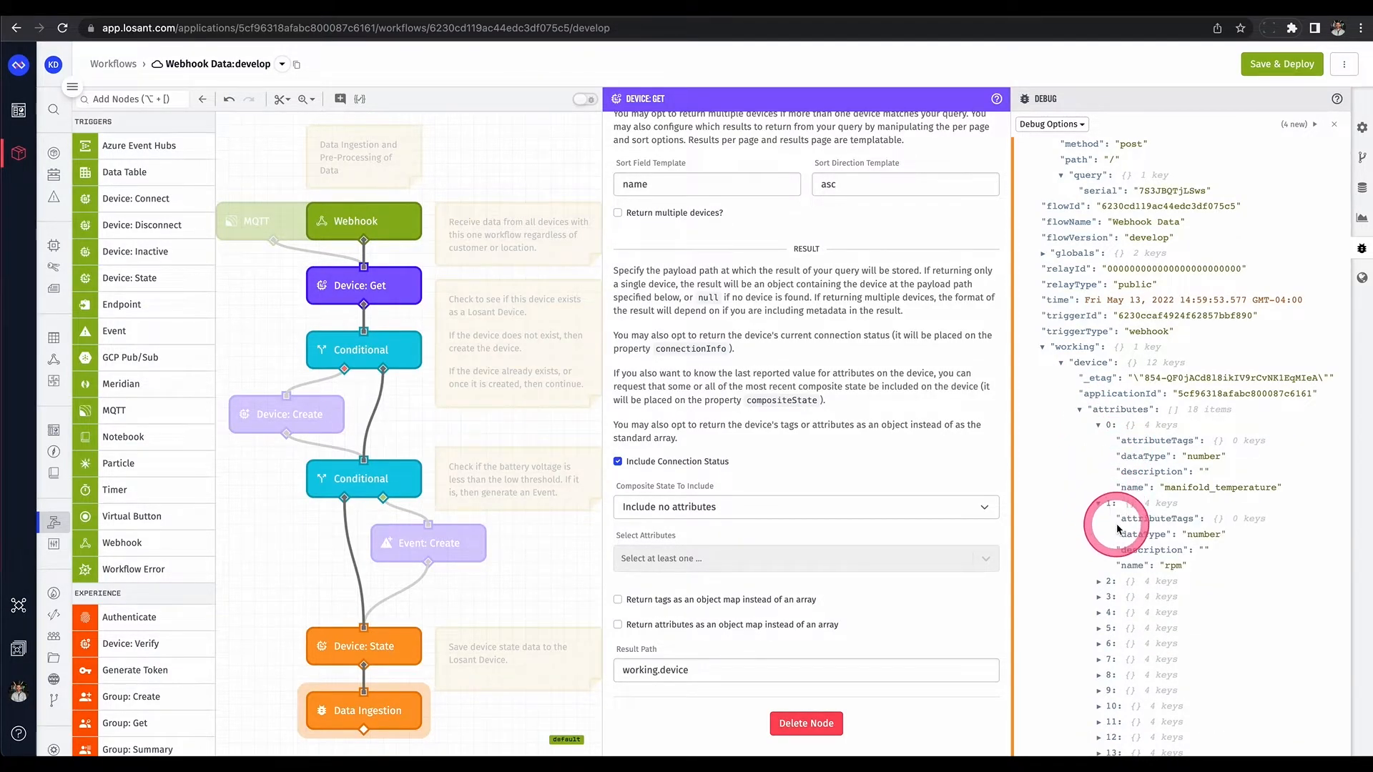
pyautogui.click(1099, 582)
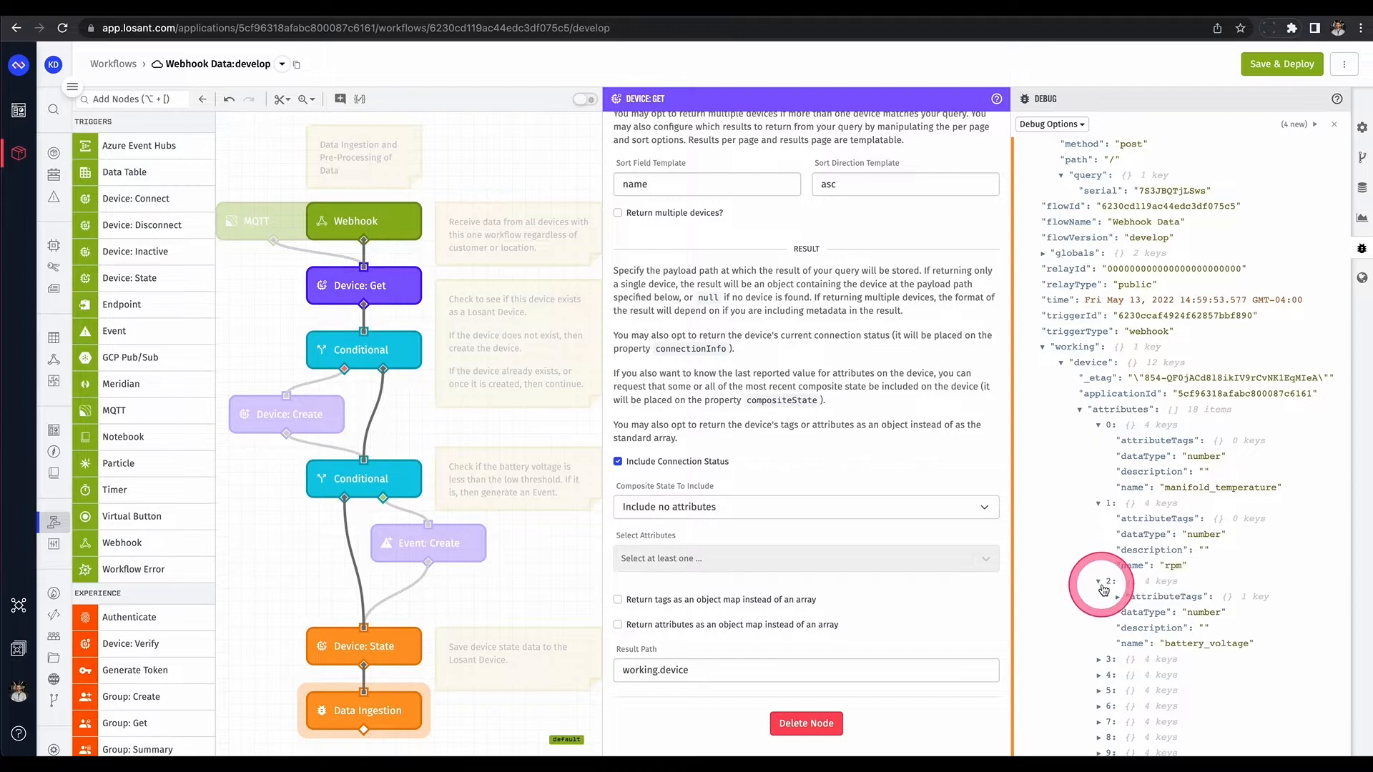
pyautogui.click(1117, 597)
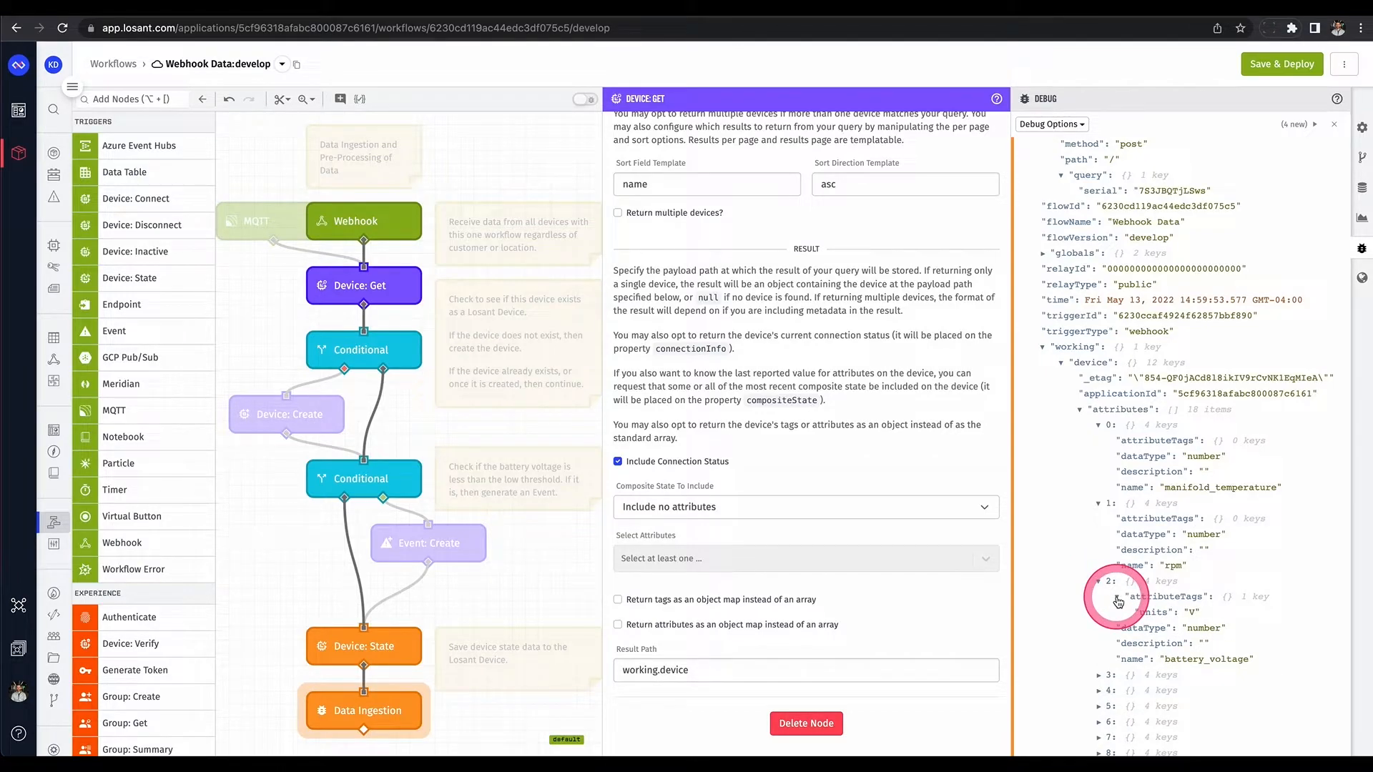
# Step: Review the settings of both Conditional nodes, Device: Create with its recipe choices, and Event: Create
pyautogui.click(353, 351)
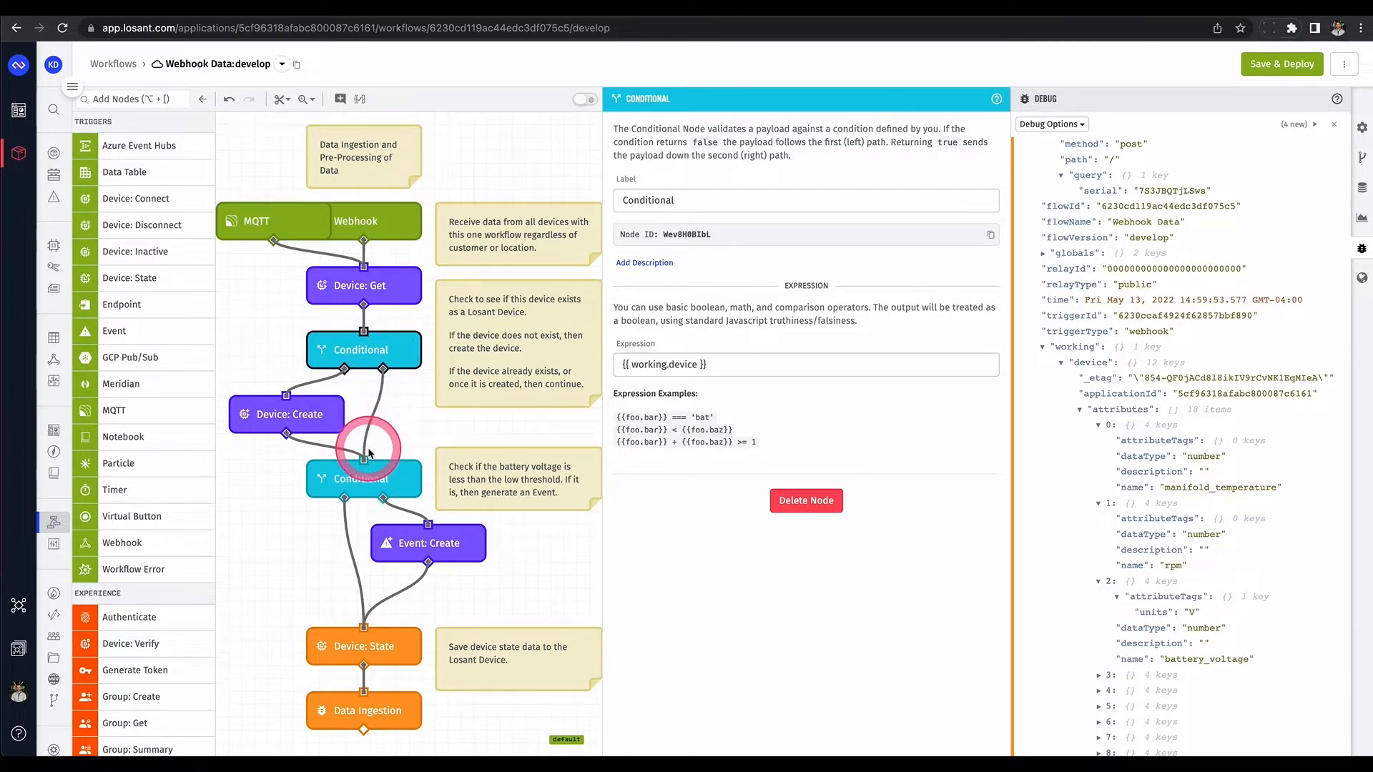
pyautogui.click(289, 414)
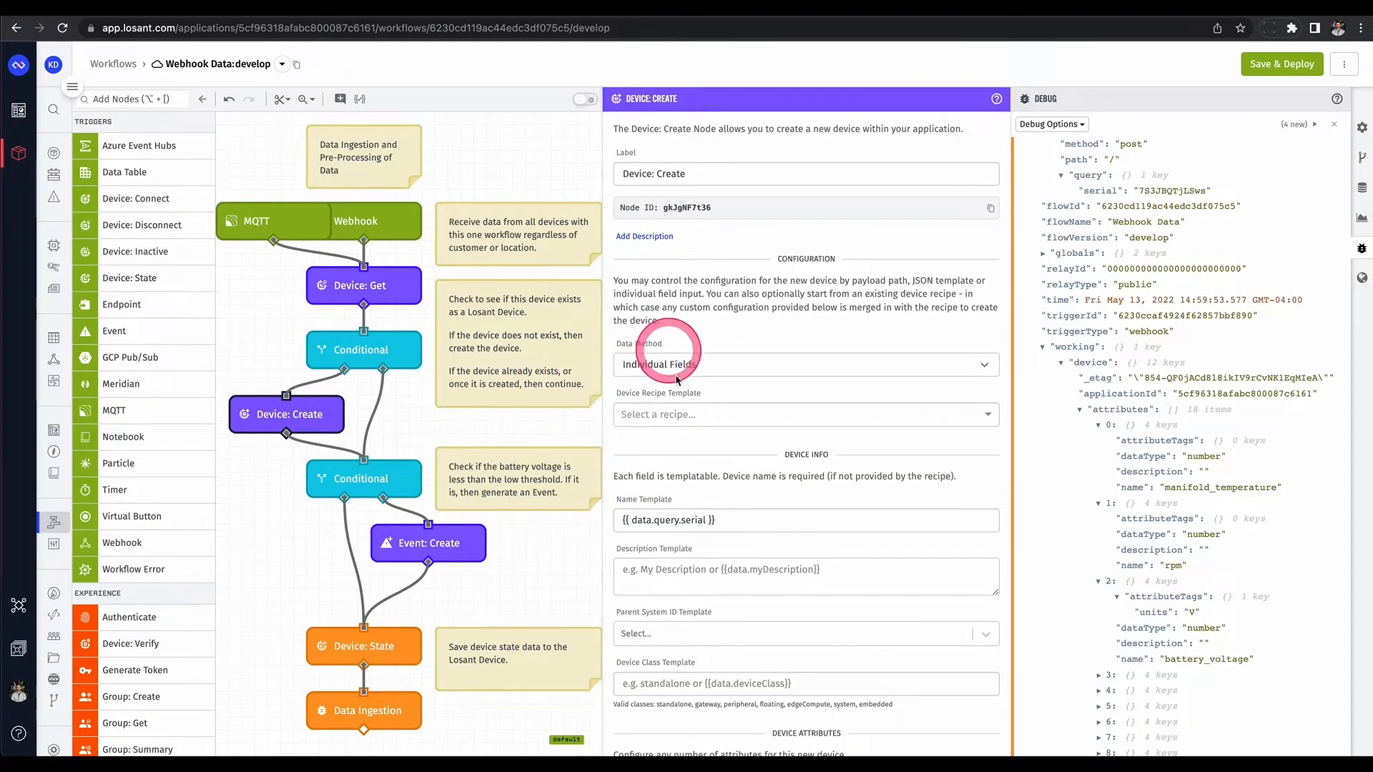
pyautogui.click(682, 416)
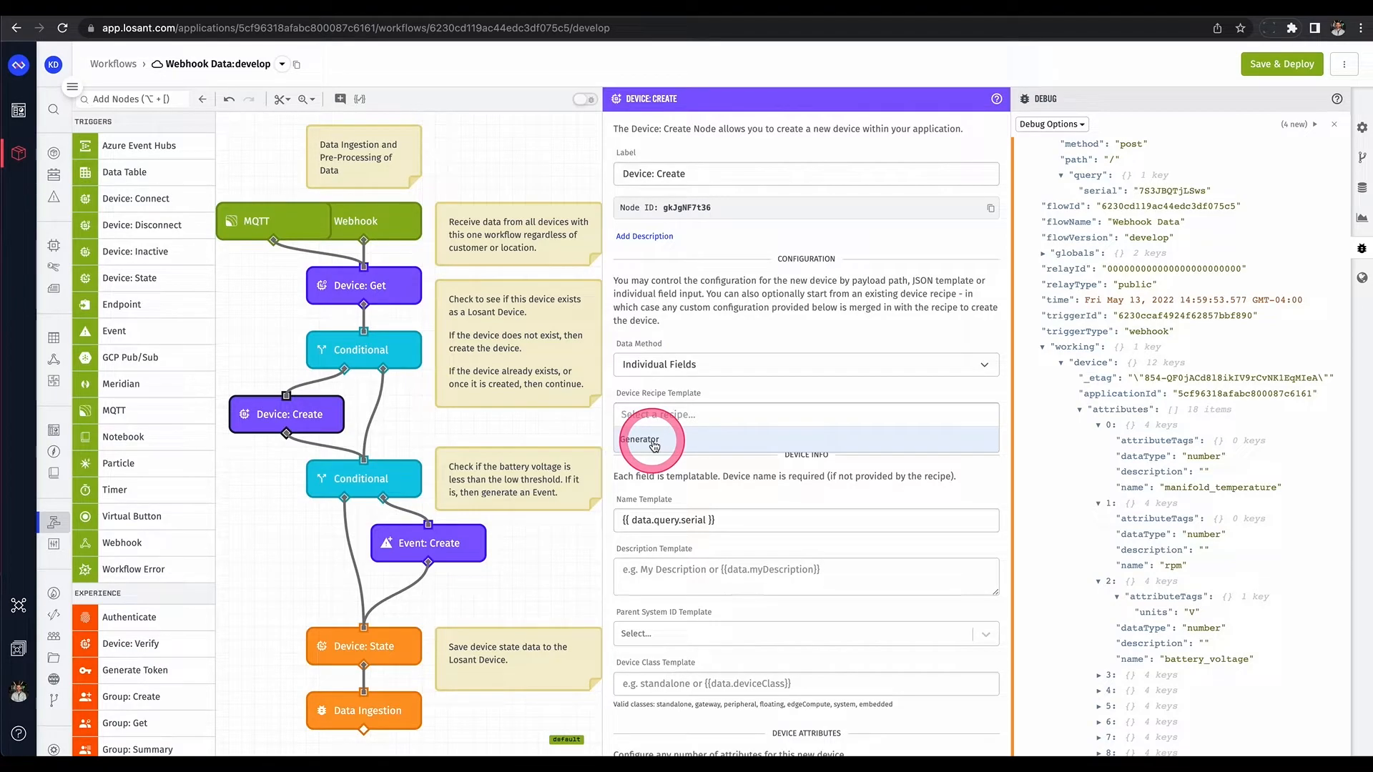
pyautogui.click(687, 387)
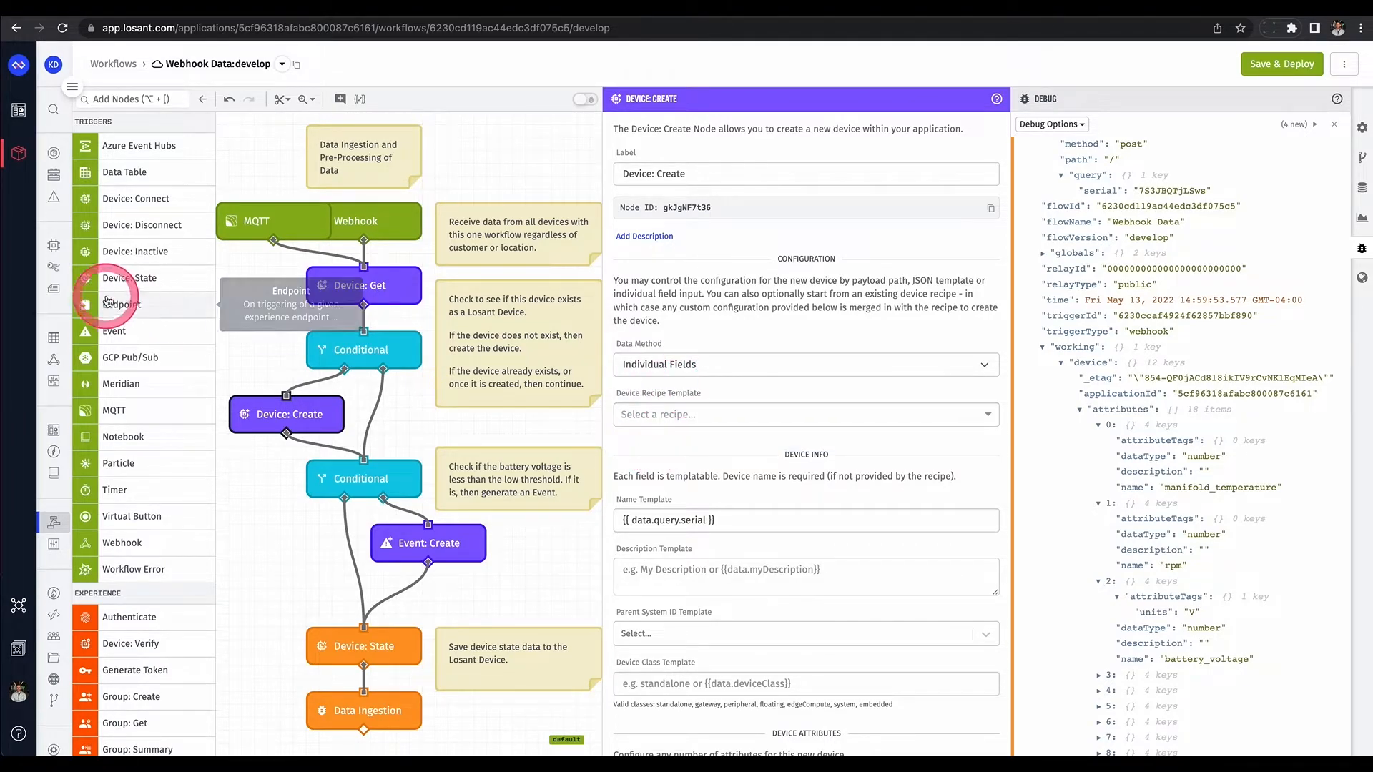
pyautogui.moveTo(56, 262)
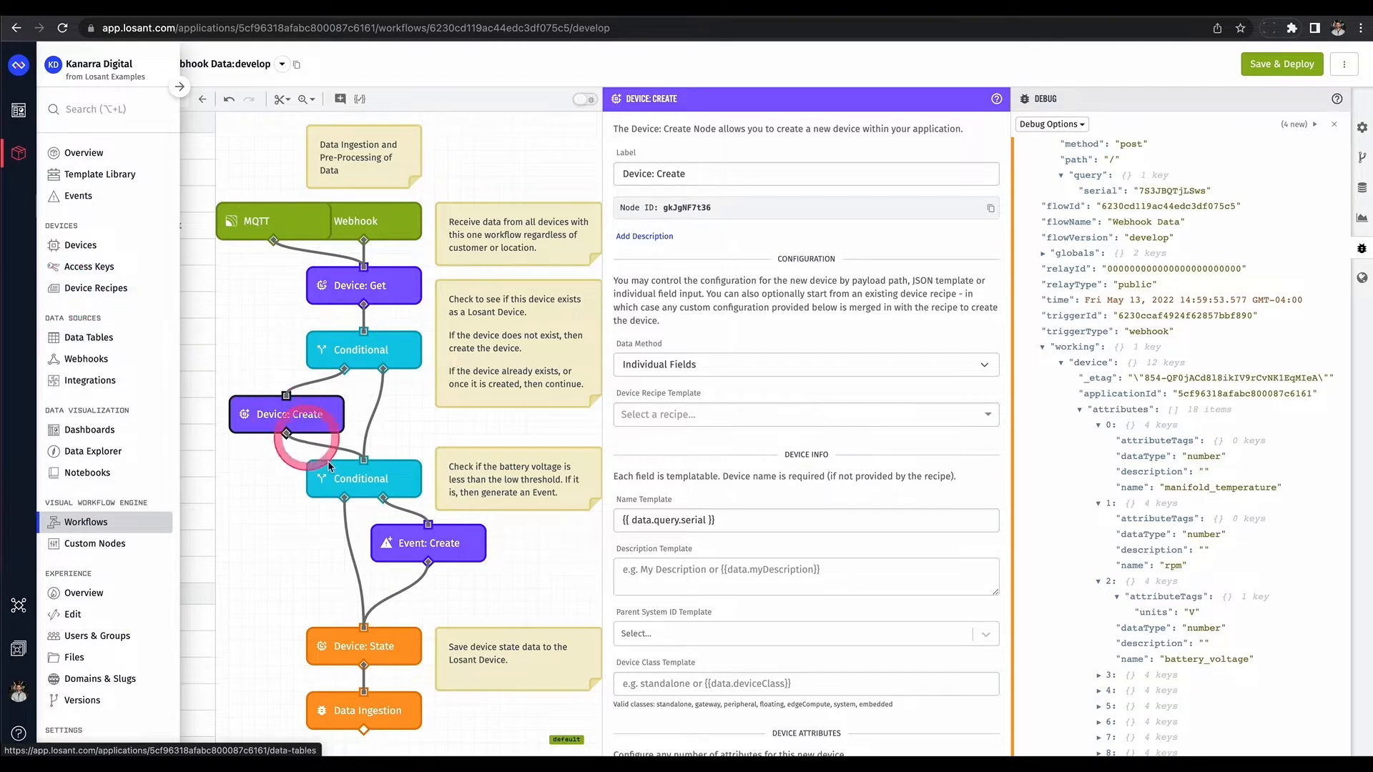
pyautogui.click(361, 477)
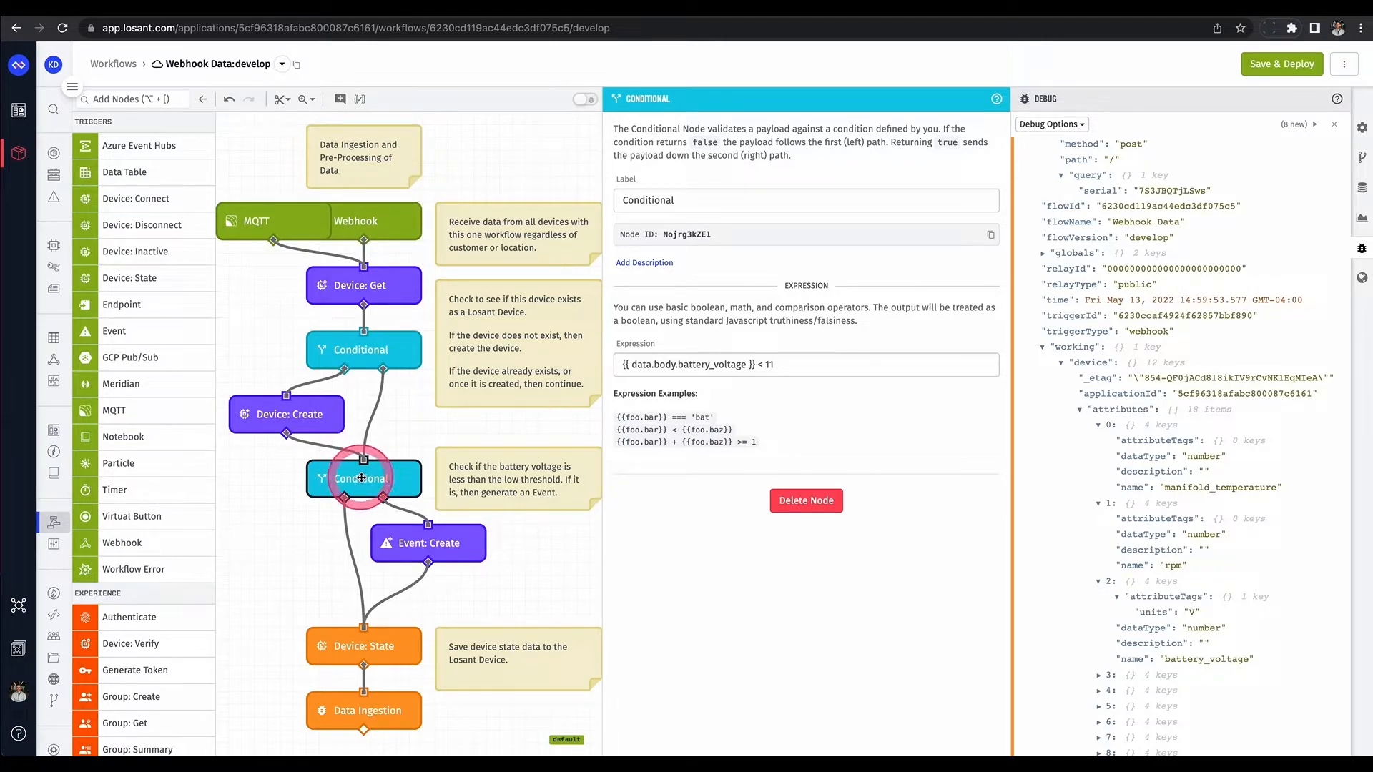
pyautogui.click(425, 540)
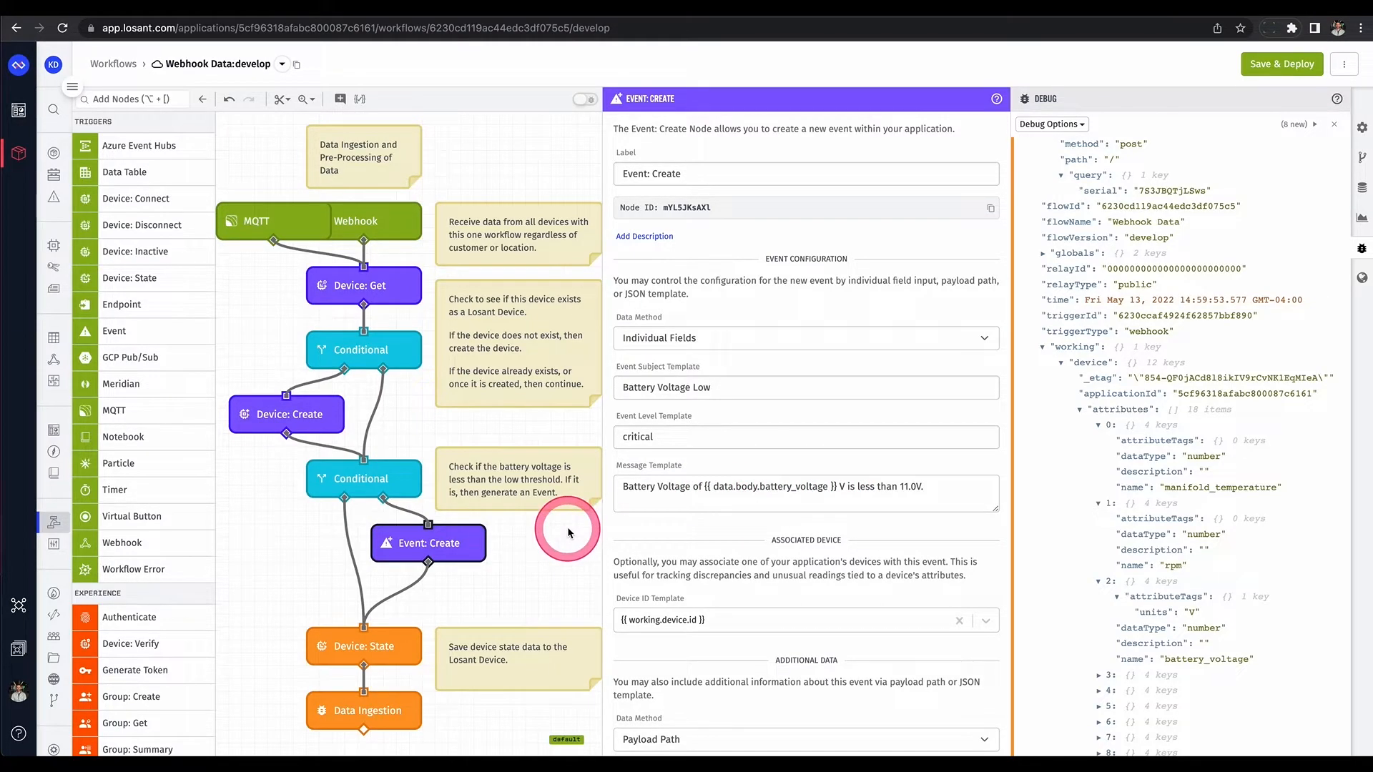
# Step: Try adding Email and SMS output nodes below Event: Create, and remove them from the workflow
pyautogui.scroll(-15, 172, 647)
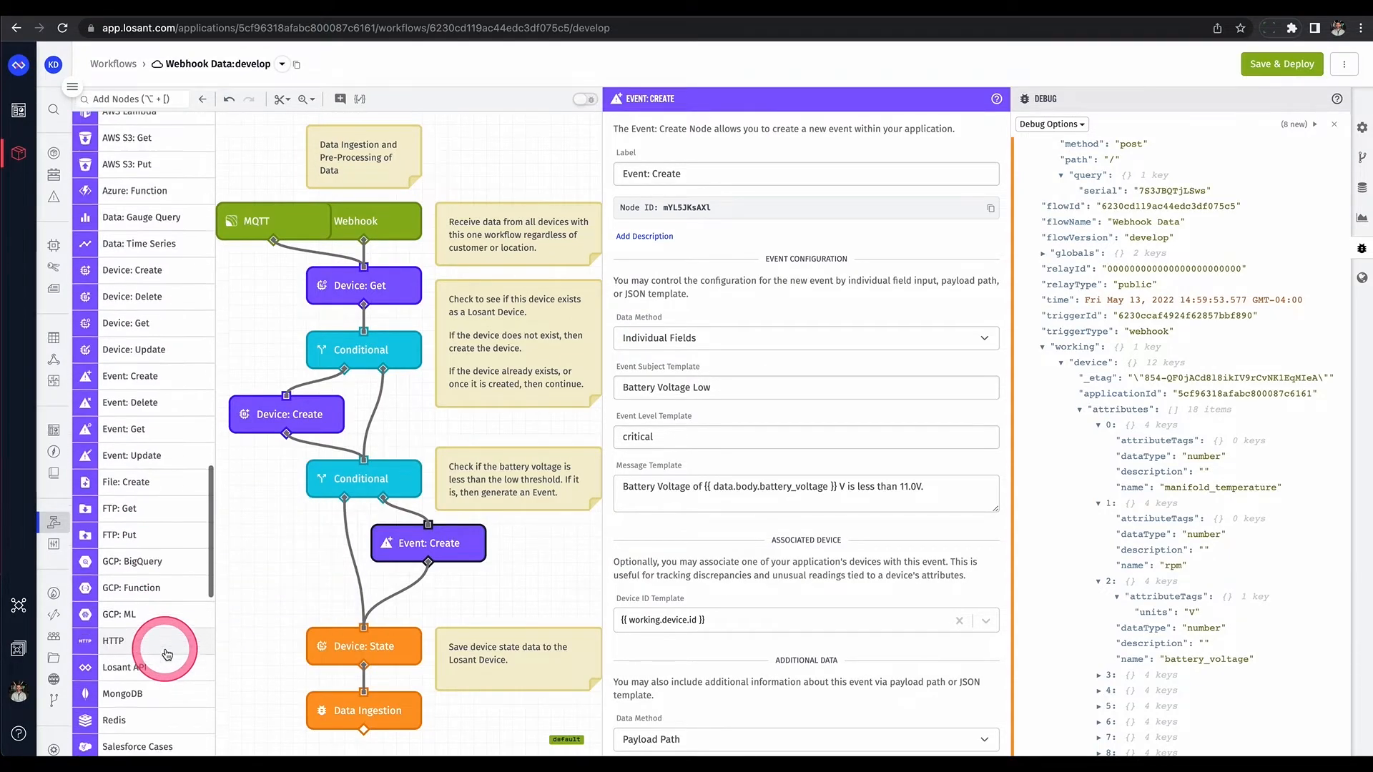
pyautogui.scroll(-15, 167, 655)
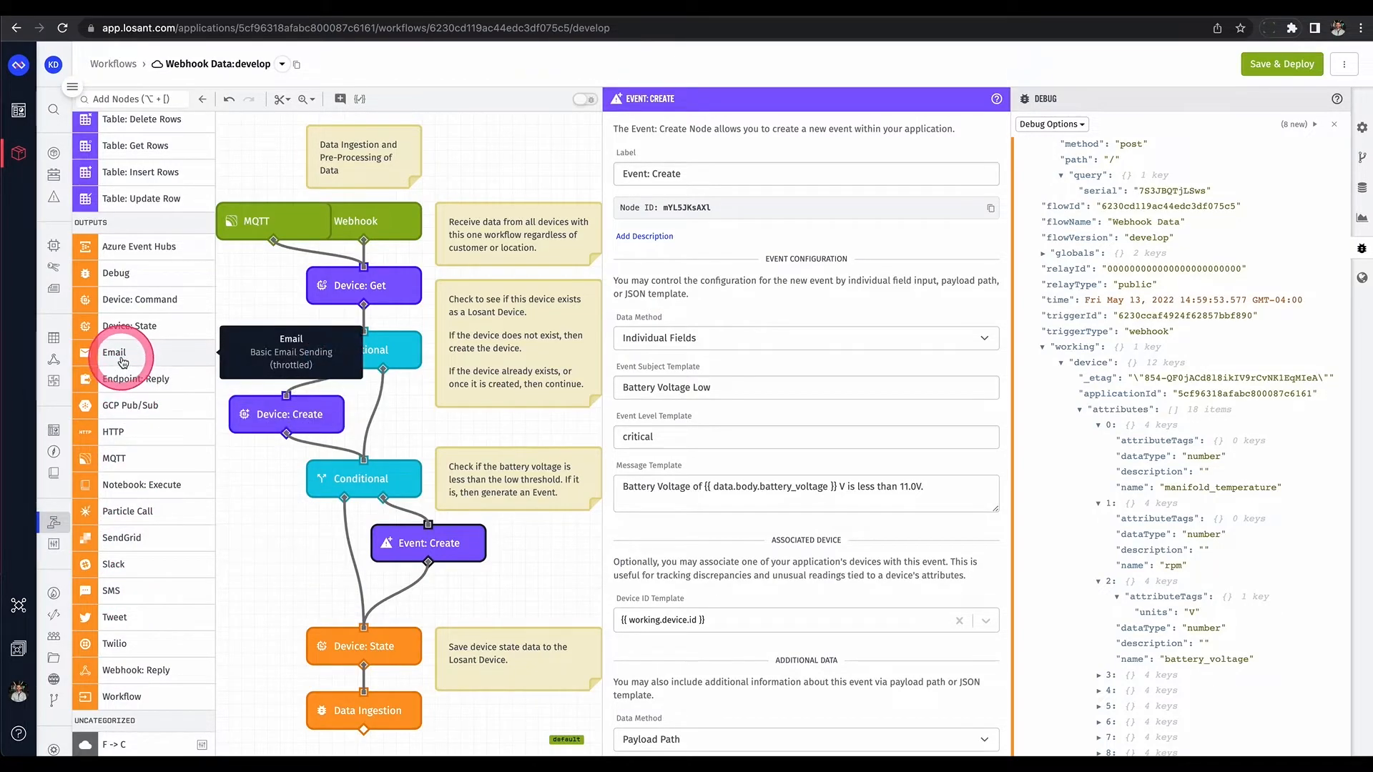
pyautogui.moveTo(123, 363); pyautogui.dragTo(517, 585)
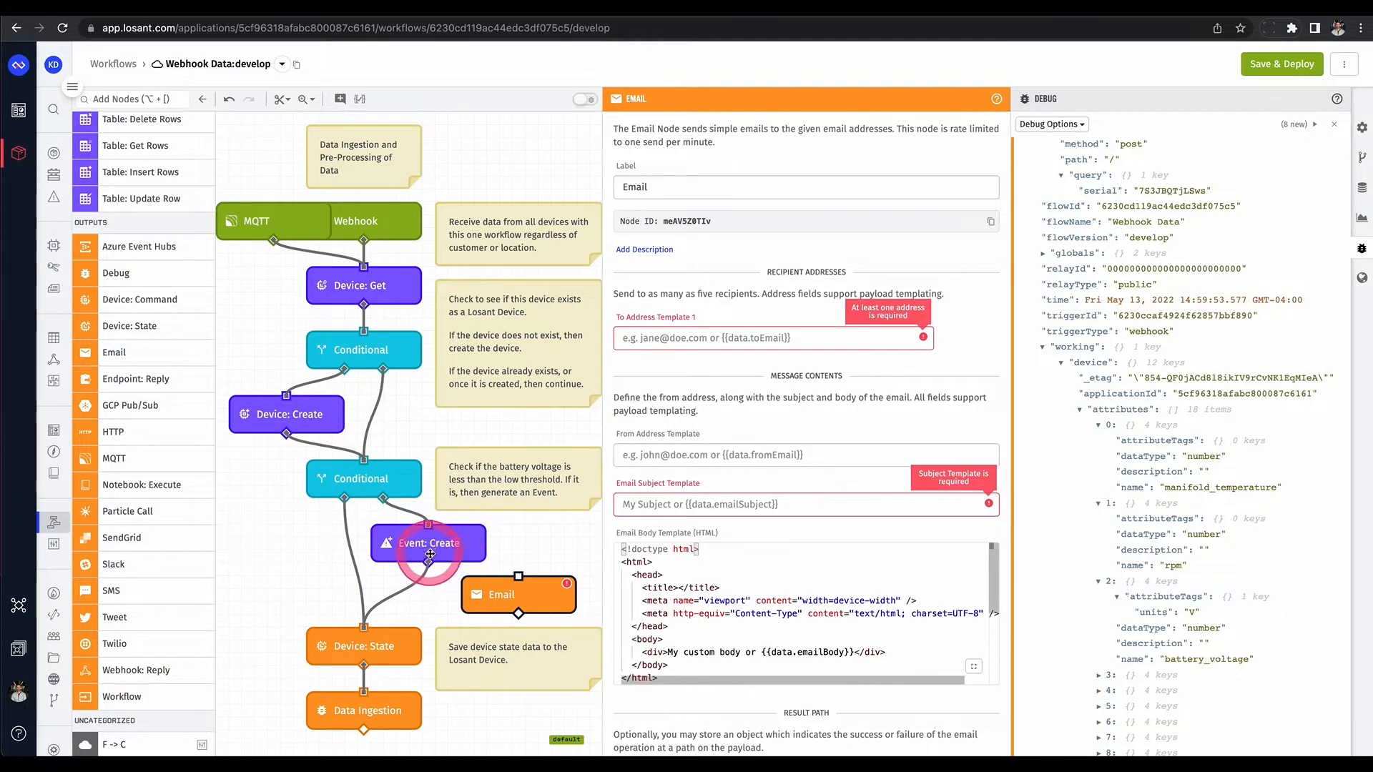
pyautogui.moveTo(430, 555); pyautogui.dragTo(524, 606)
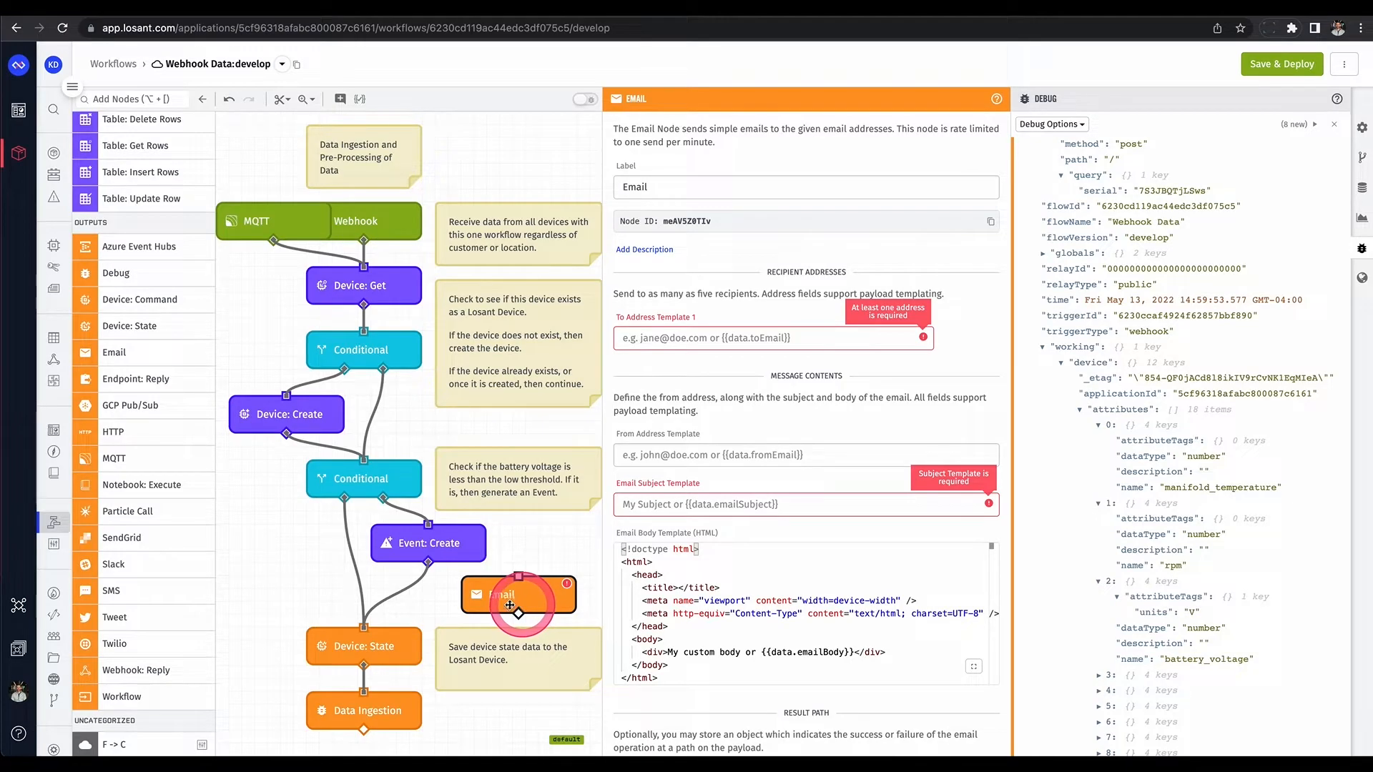
pyautogui.moveTo(114, 592); pyautogui.dragTo(528, 612)
pyautogui.press('BackSpace')
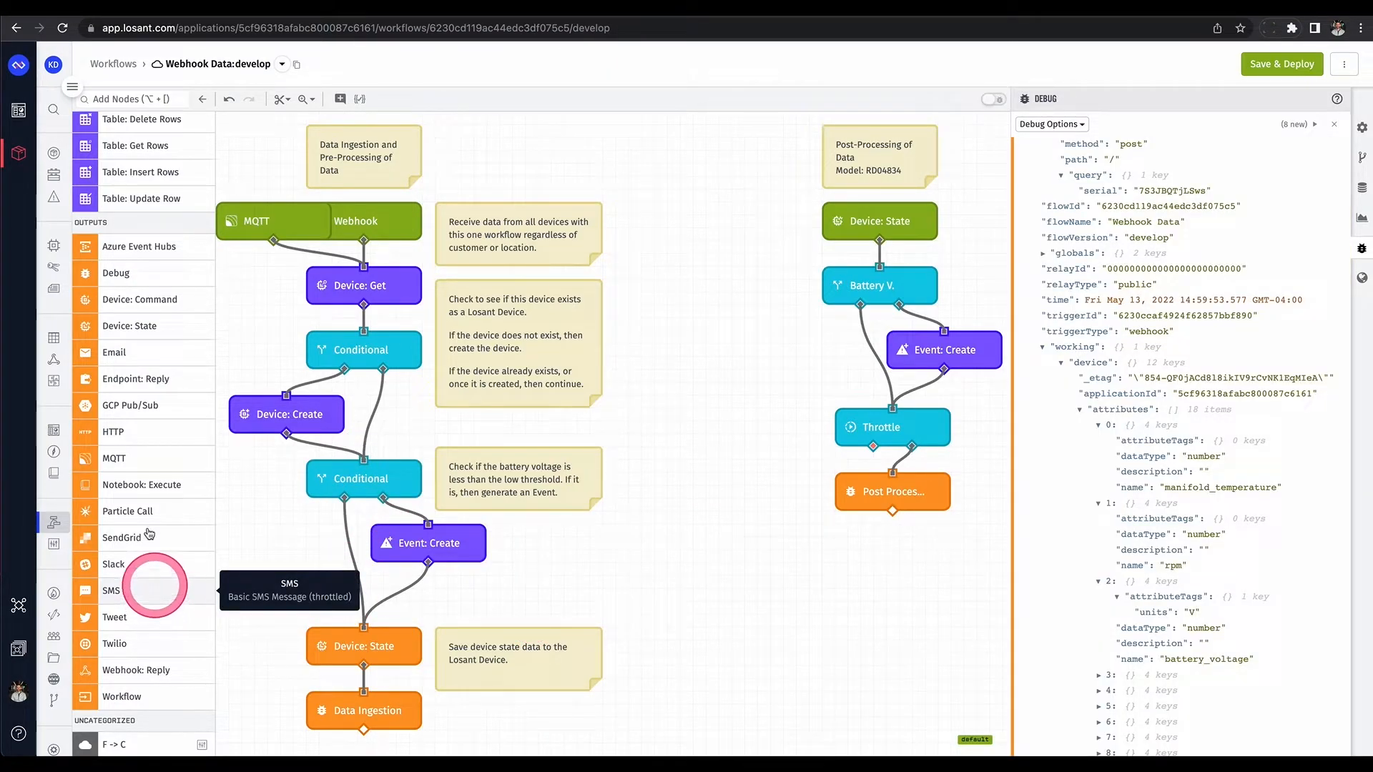
# Step: Add a Device: State output node beside the existing one and select the specific device 4A4HNQe2jfUP
pyautogui.moveTo(125, 323); pyautogui.dragTo(270, 638)
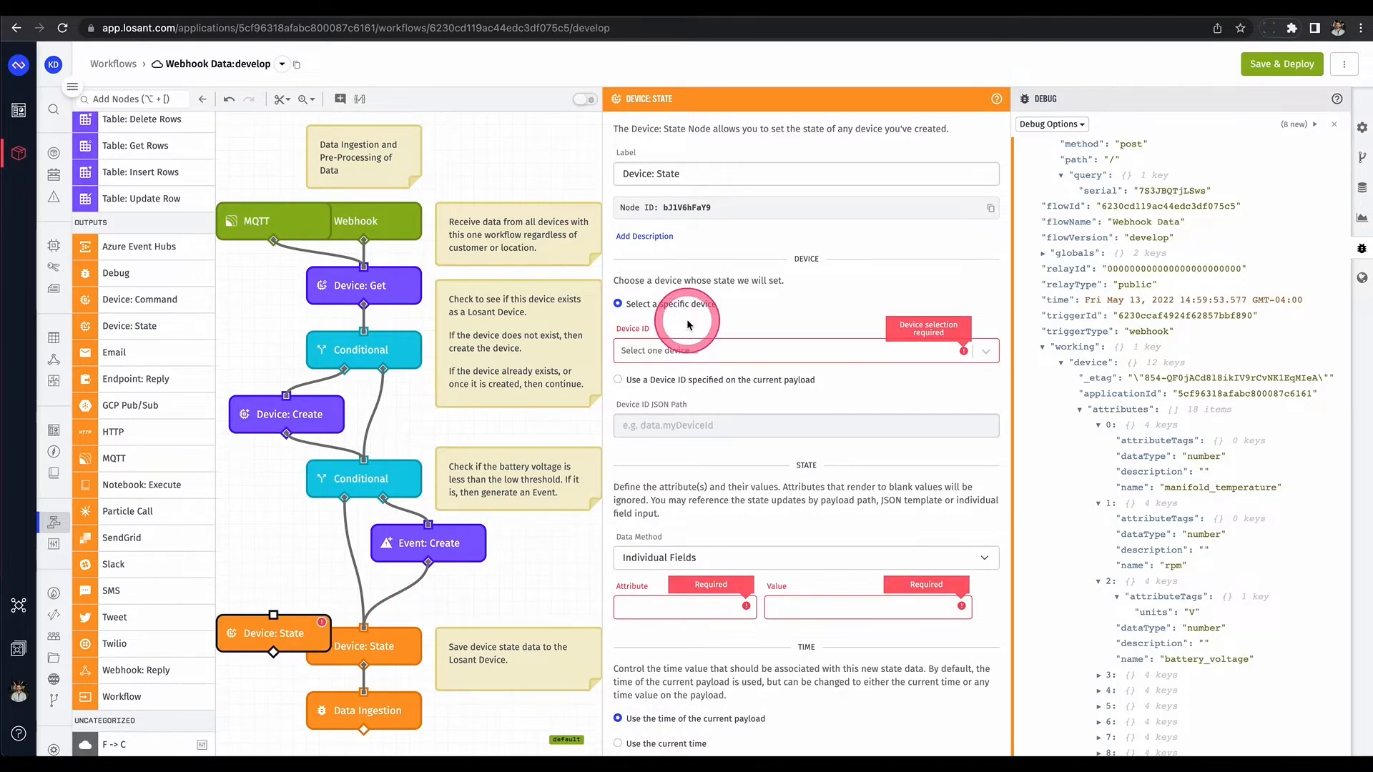
pyautogui.click(689, 349)
pyautogui.click(668, 412)
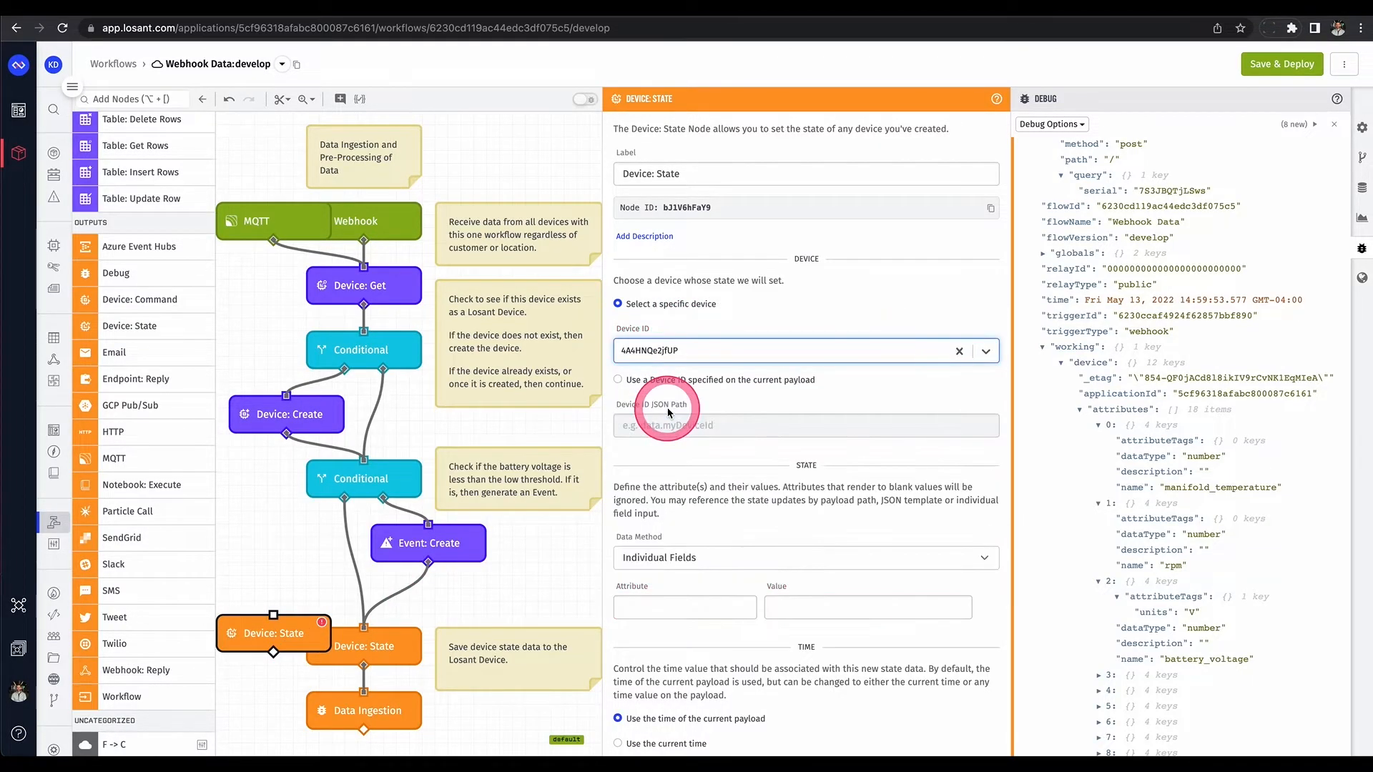
pyautogui.scroll(-3, 668, 476)
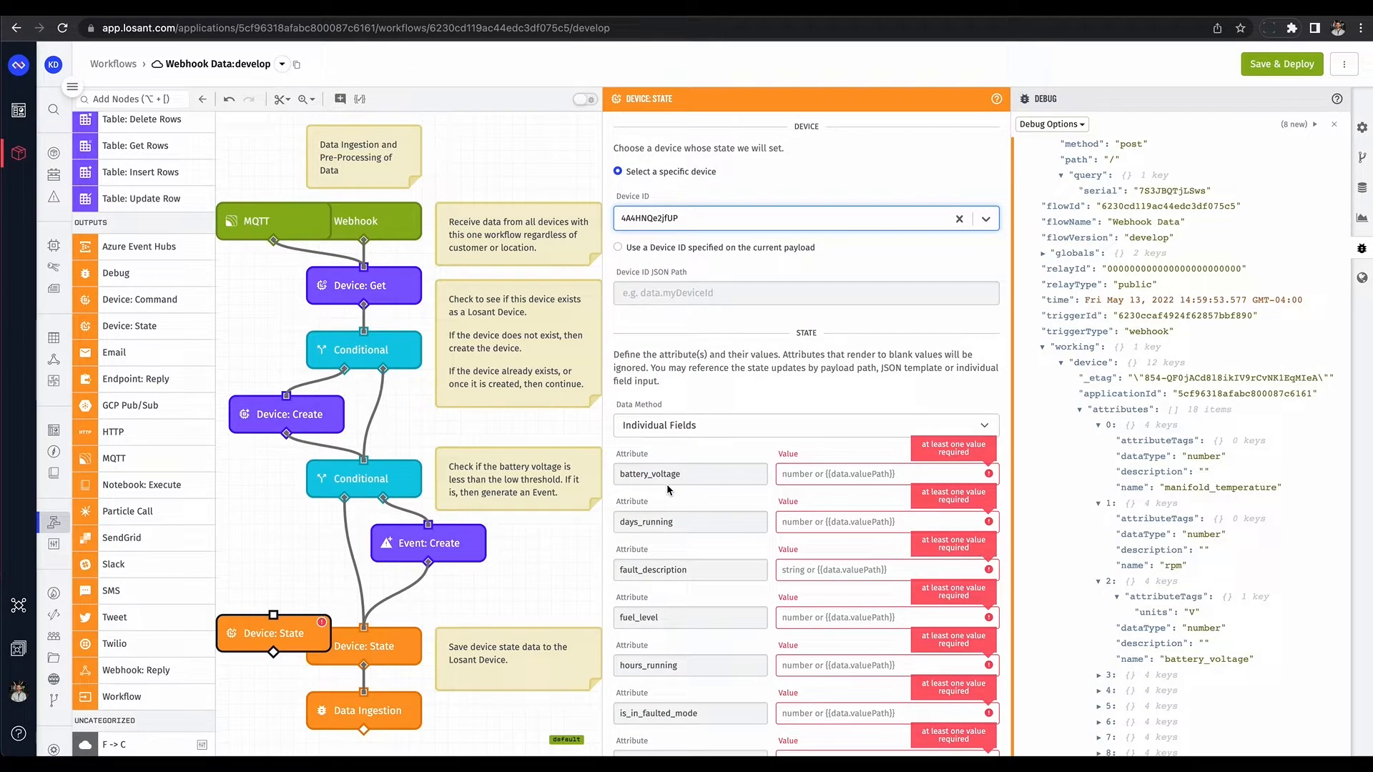
pyautogui.click(668, 485)
# Step: Copy the battery_voltage key path from the Data Ingestion debug payload and set the new node's battery_voltage value to {{ data.body.battery_voltage }}
pyautogui.click(1162, 376)
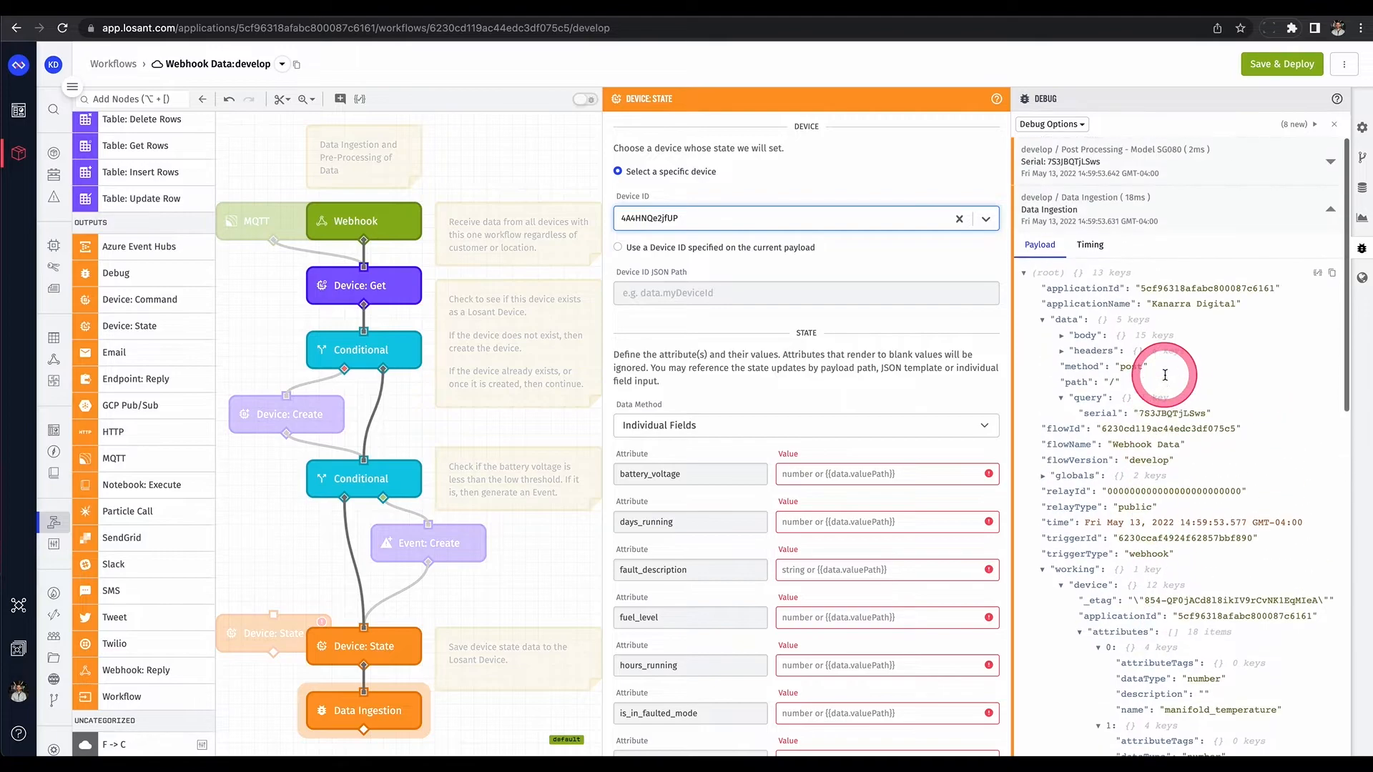
pyautogui.click(1070, 336)
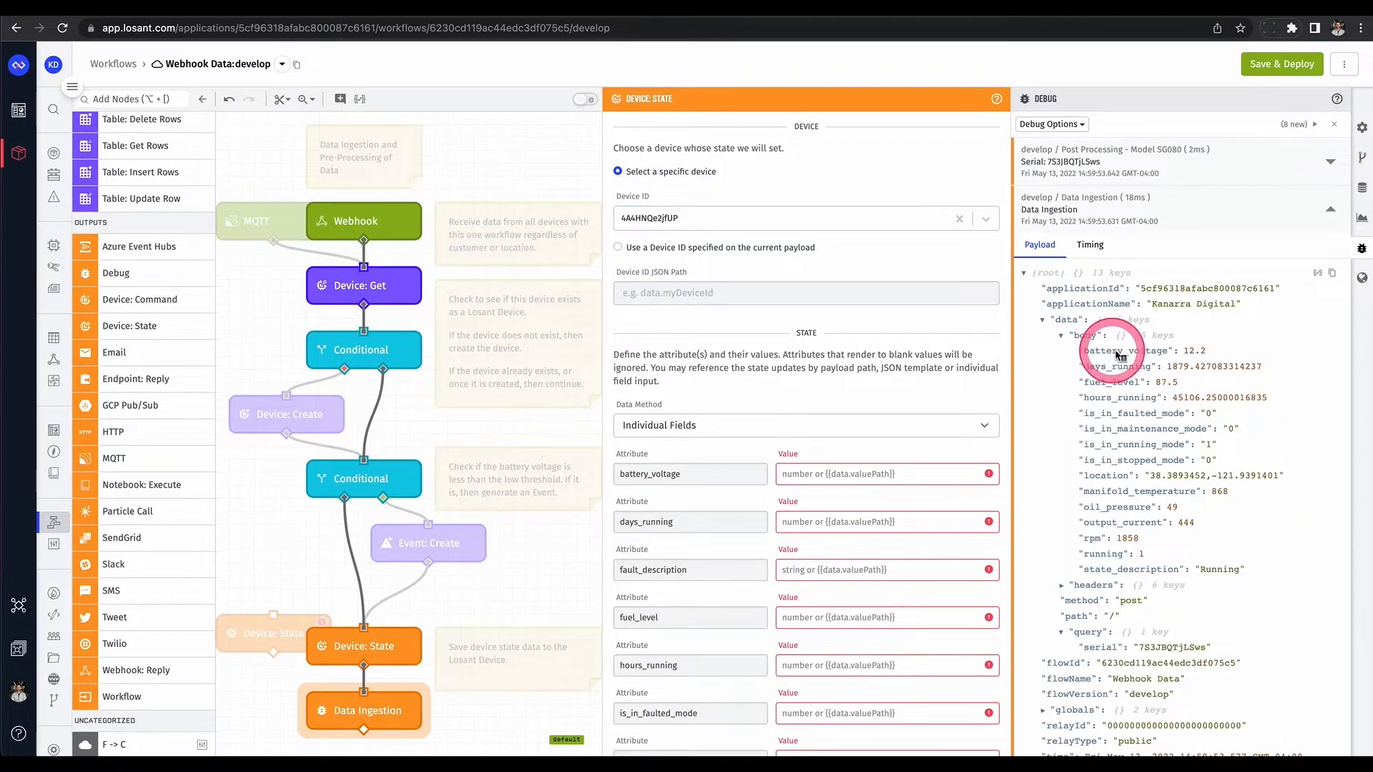
pyautogui.moveTo(1122, 355); pyautogui.dragTo(1126, 357)
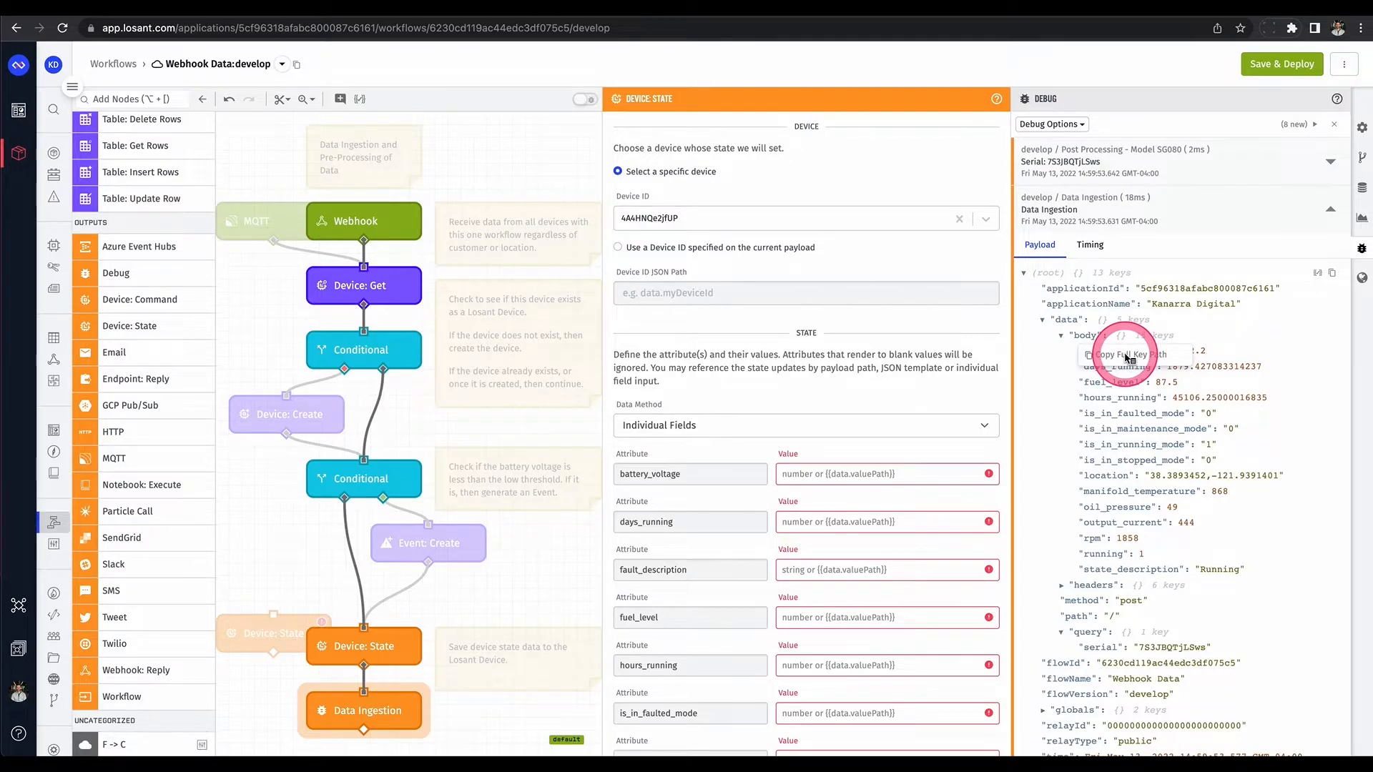
pyautogui.click(1124, 358)
pyautogui.click(847, 472)
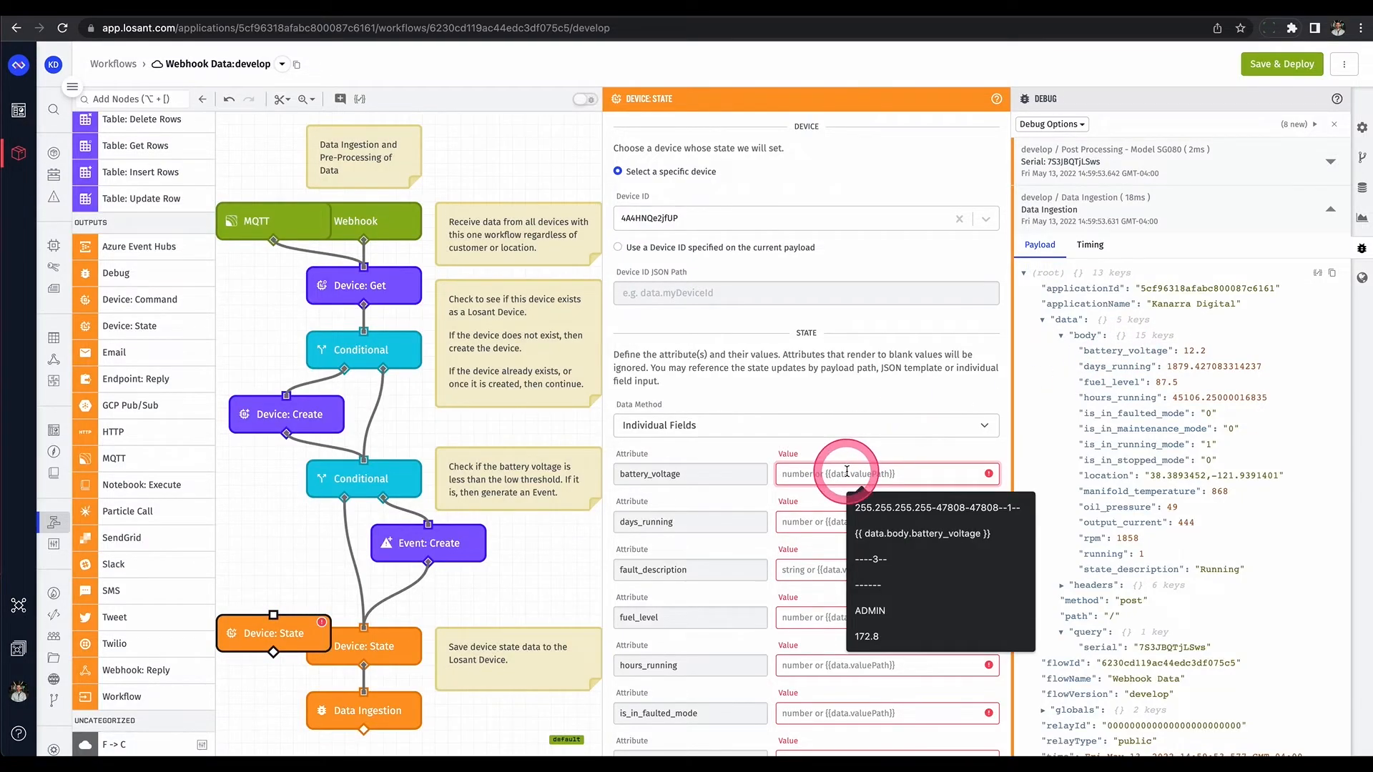
pyautogui.write('{{')
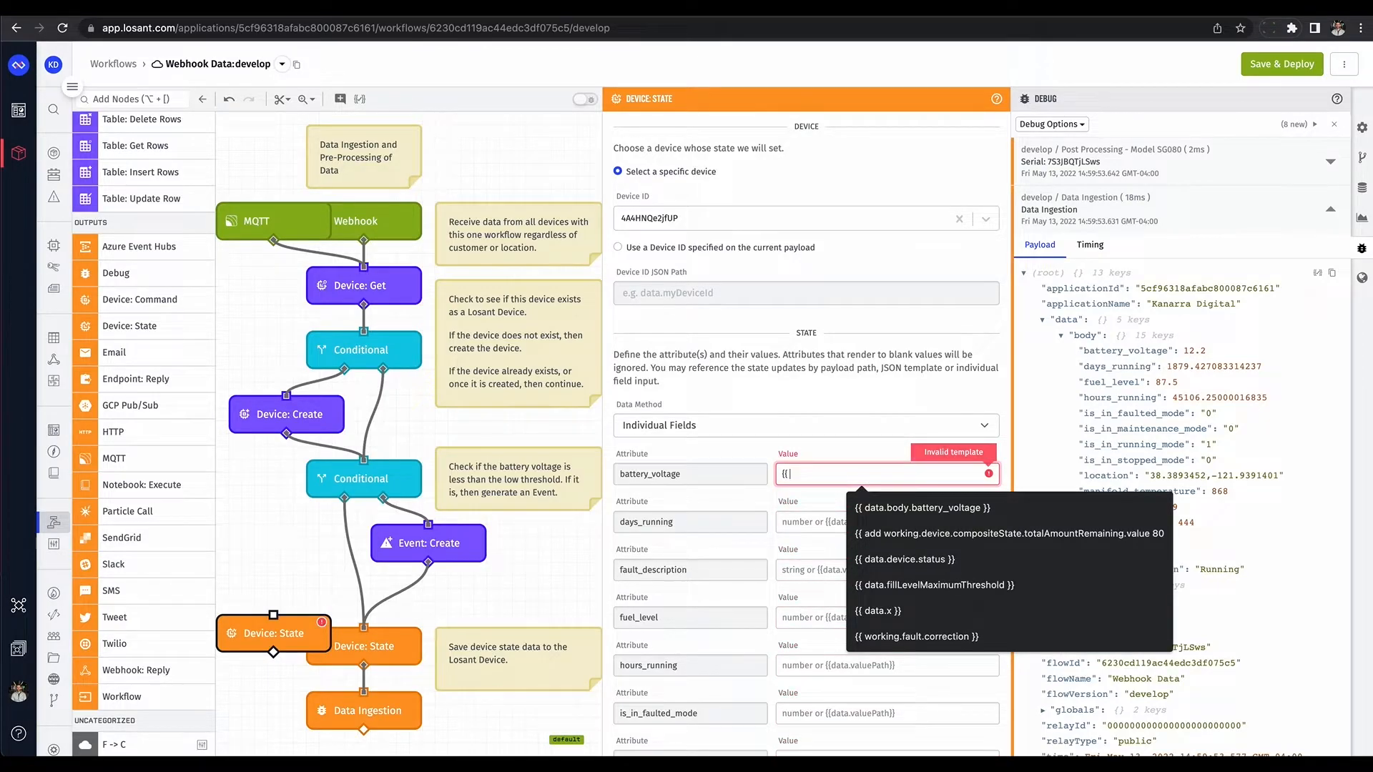
pyautogui.write('data.body.battery_voltage')
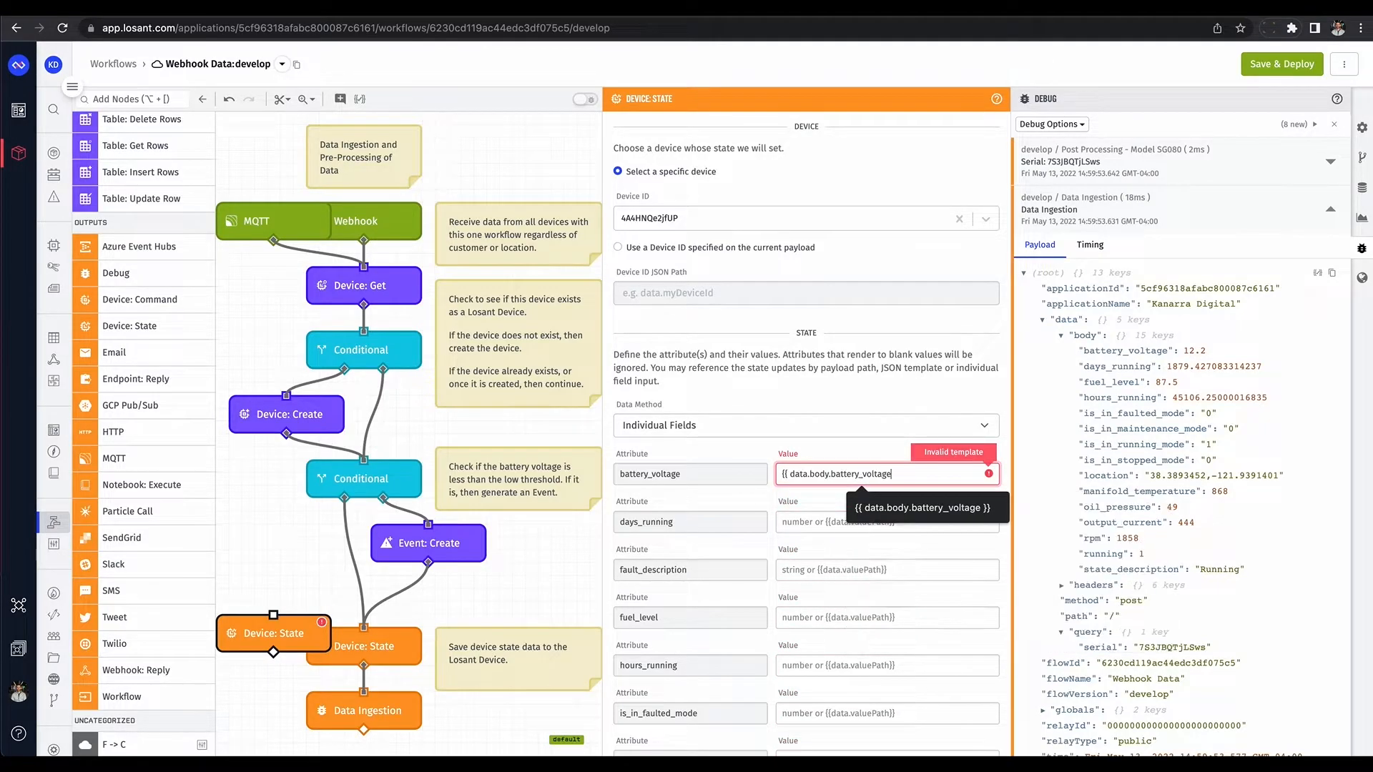
pyautogui.write('}}')
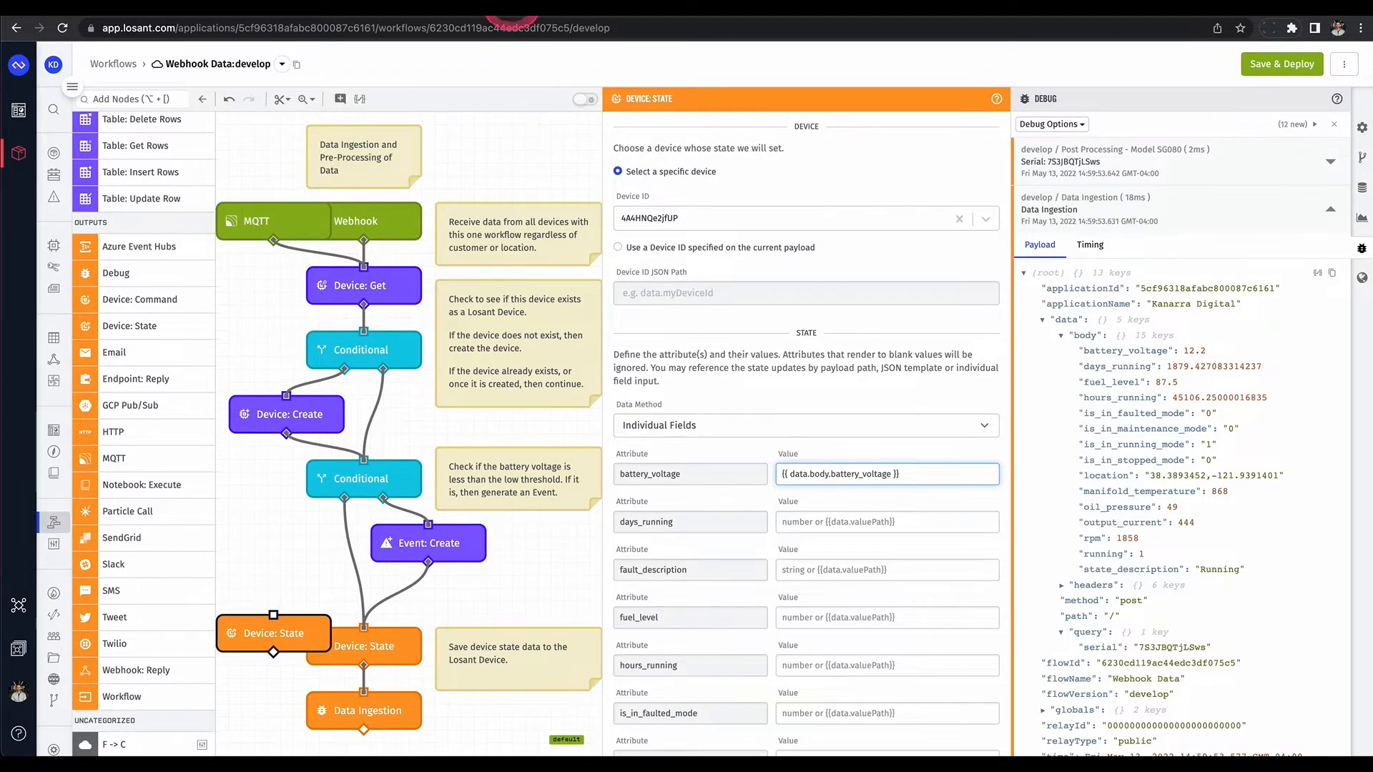
# Step: Check the recent state reports on the properties page of device 5CsqyHaGDLBn and return to the Webhook Data workflow
pyautogui.click(511, 4)
pyautogui.scroll(3, 1179, 211)
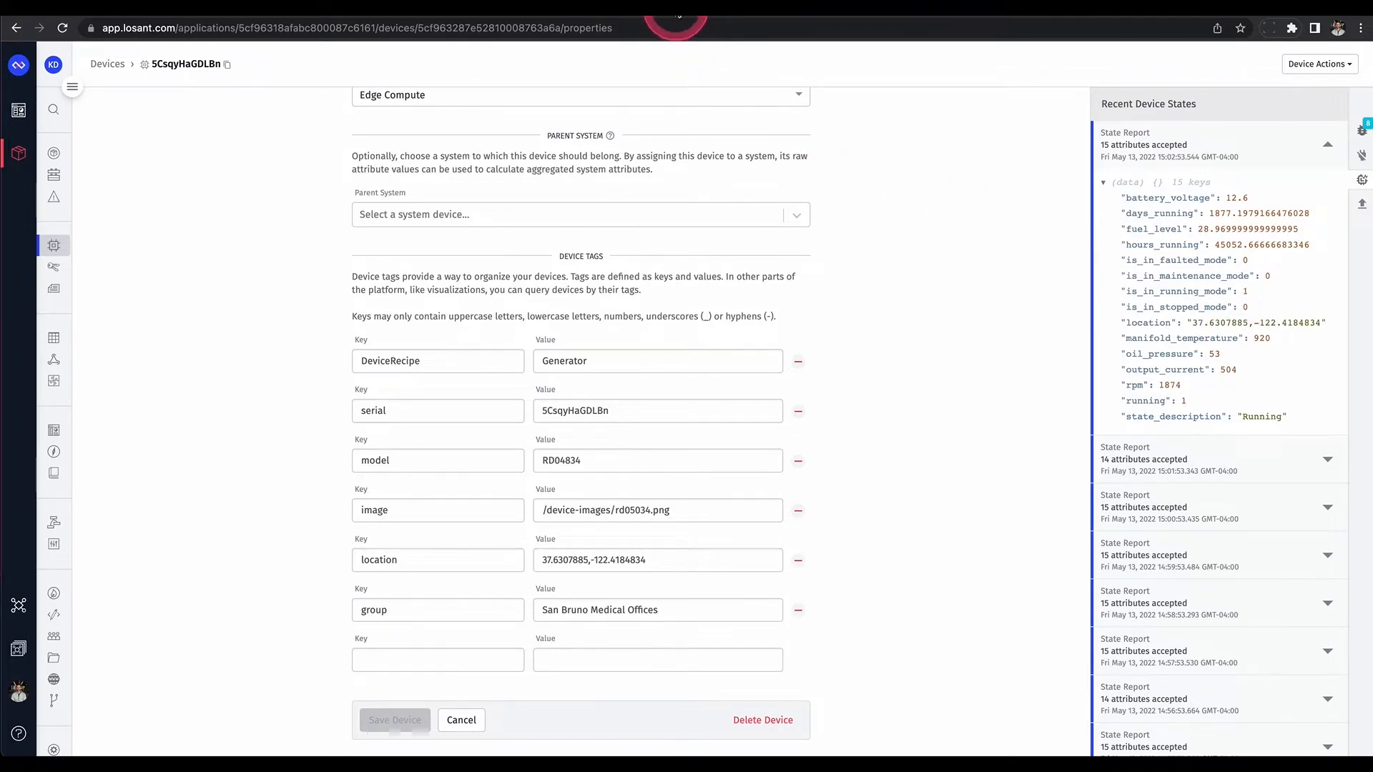
pyautogui.click(676, 8)
# Step: Delete the extra Device: State output node beside the original one
pyautogui.moveTo(282, 631); pyautogui.dragTo(283, 630)
pyautogui.scroll(-5, 790, 593)
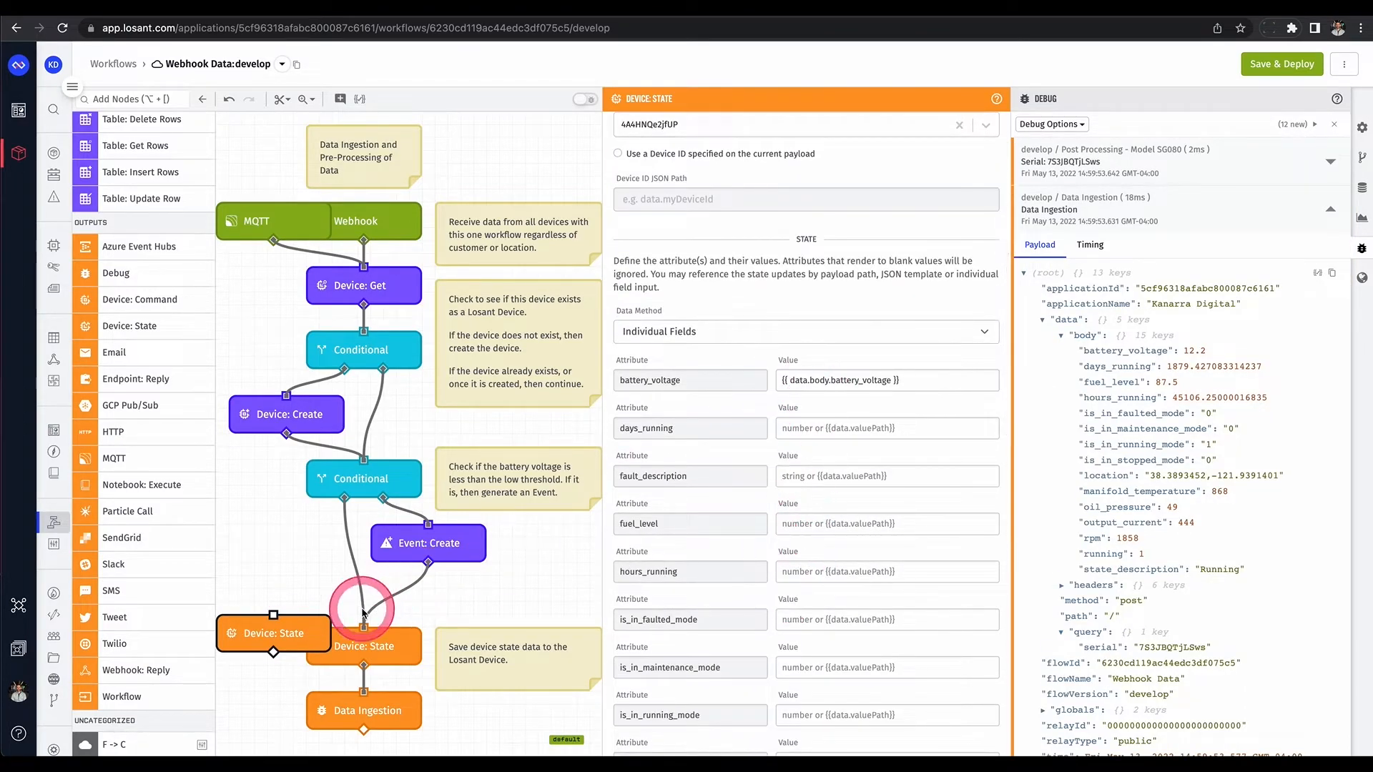
pyautogui.press('Delete')
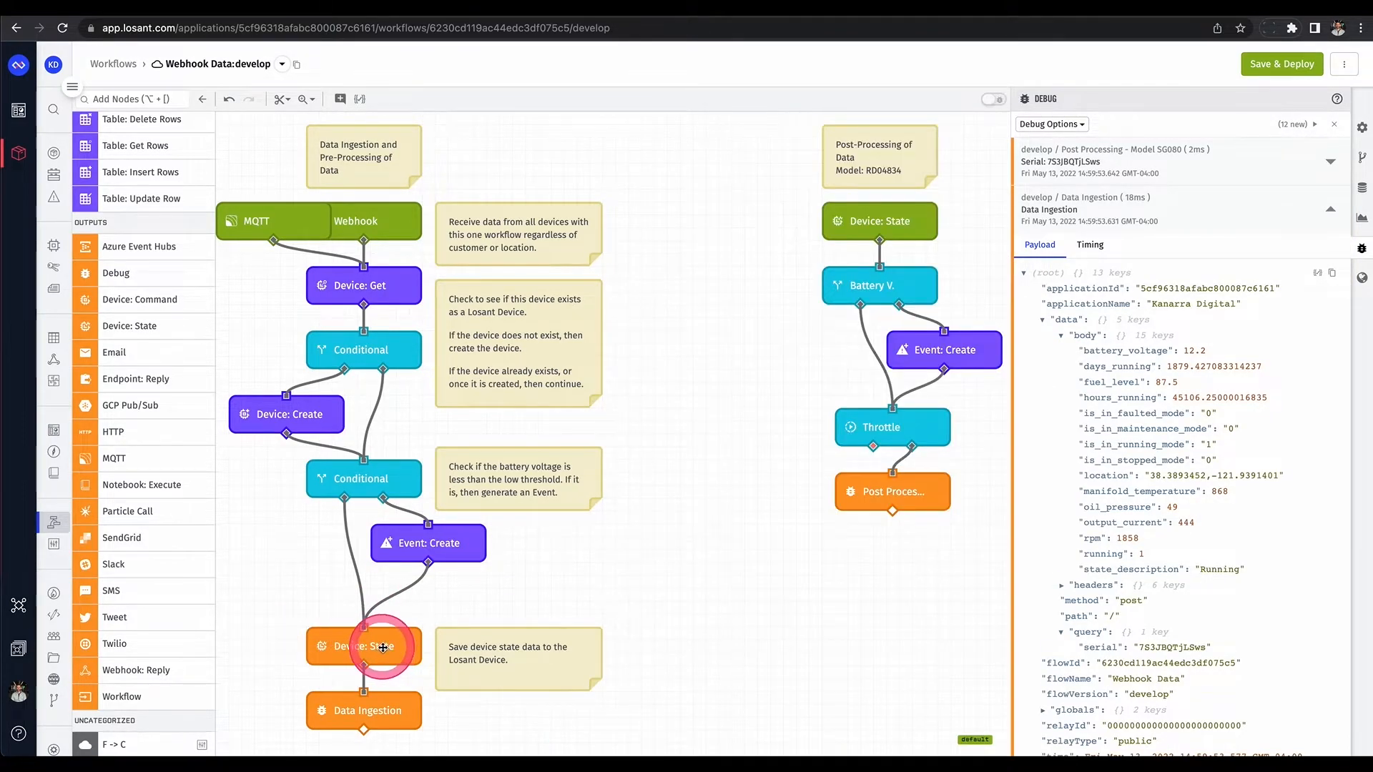
# Step: Review the device selection and state data method of the original Device: State node in the ingestion flow
pyautogui.click(381, 648)
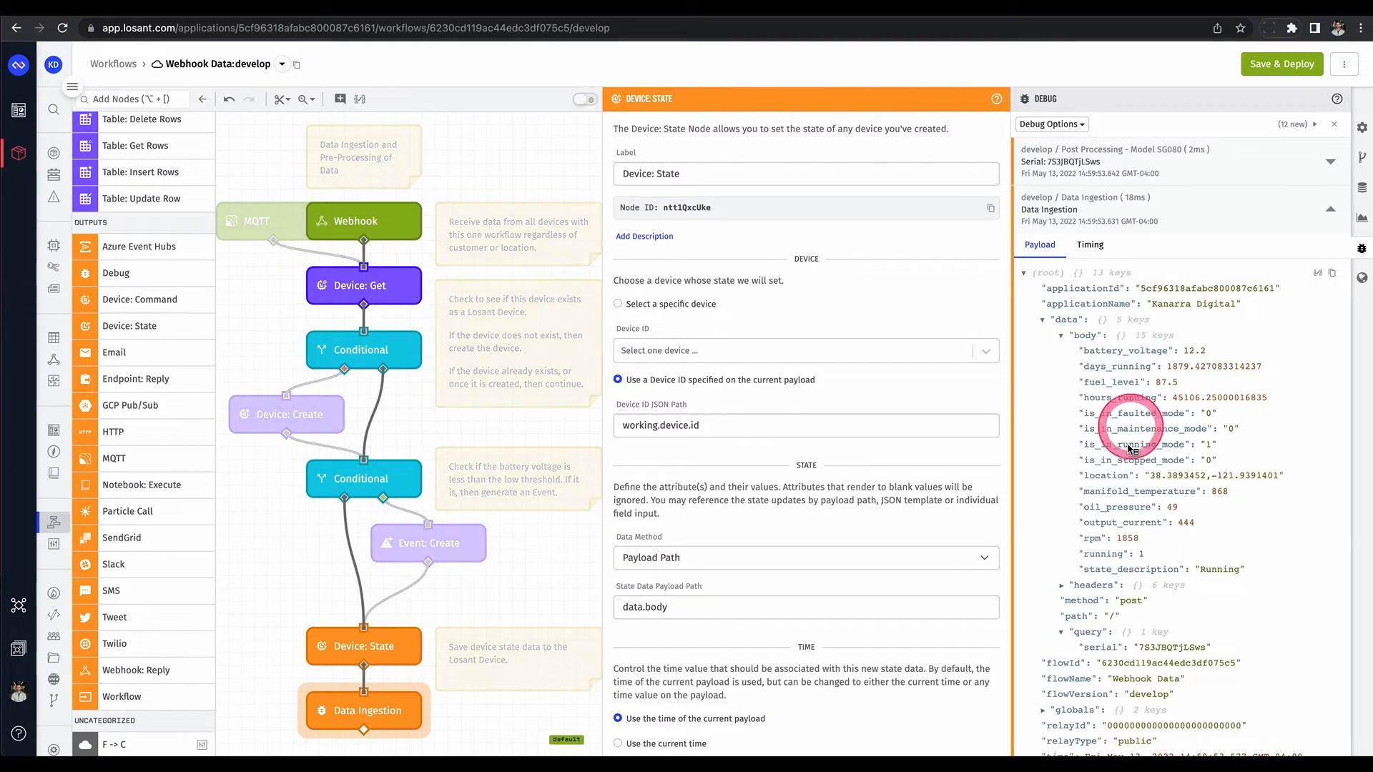
pyautogui.click(551, 548)
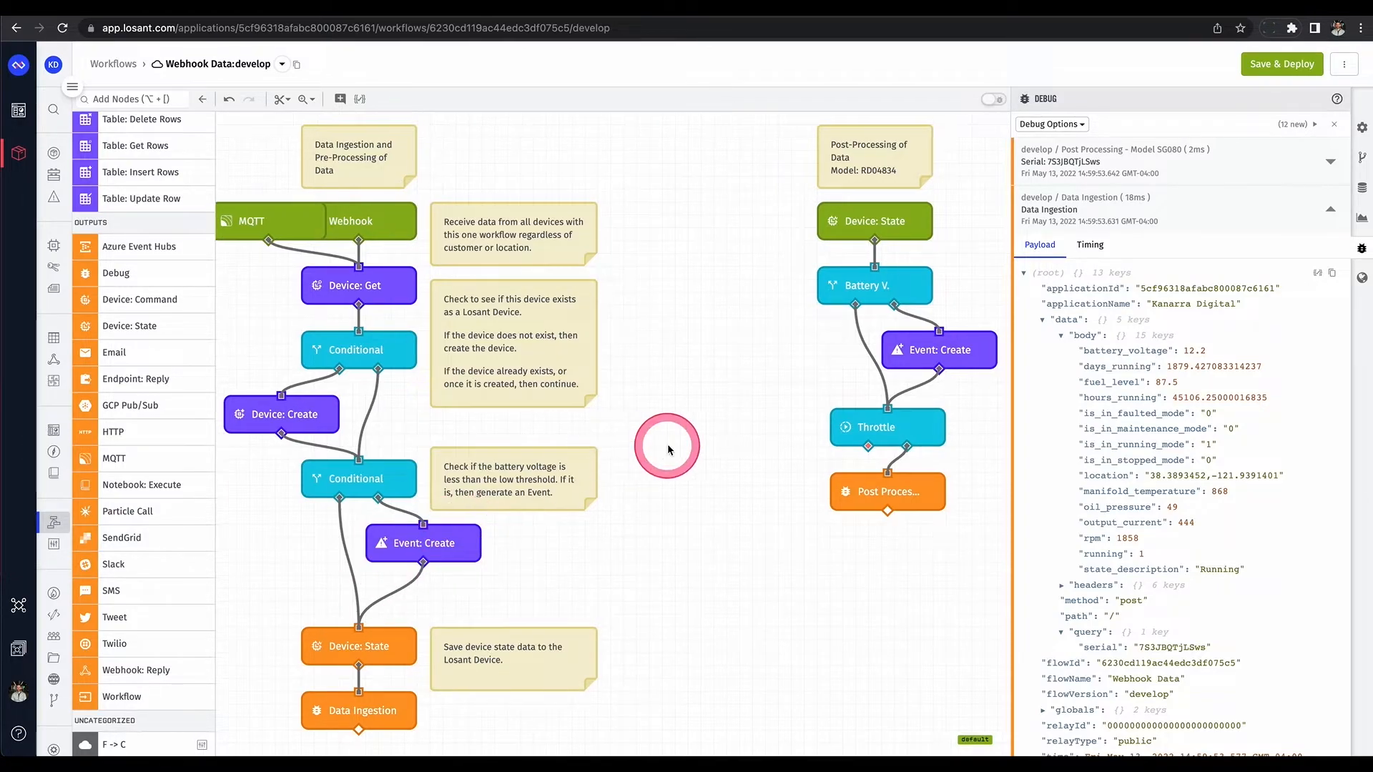
# Step: Look over the post-processing flows for models RD04834 and SG080, and the tags and latest state report of device 5CsqyHaGDLBn
pyautogui.hscroll(10, 653, 444)
pyautogui.hscroll(2, 669, 450)
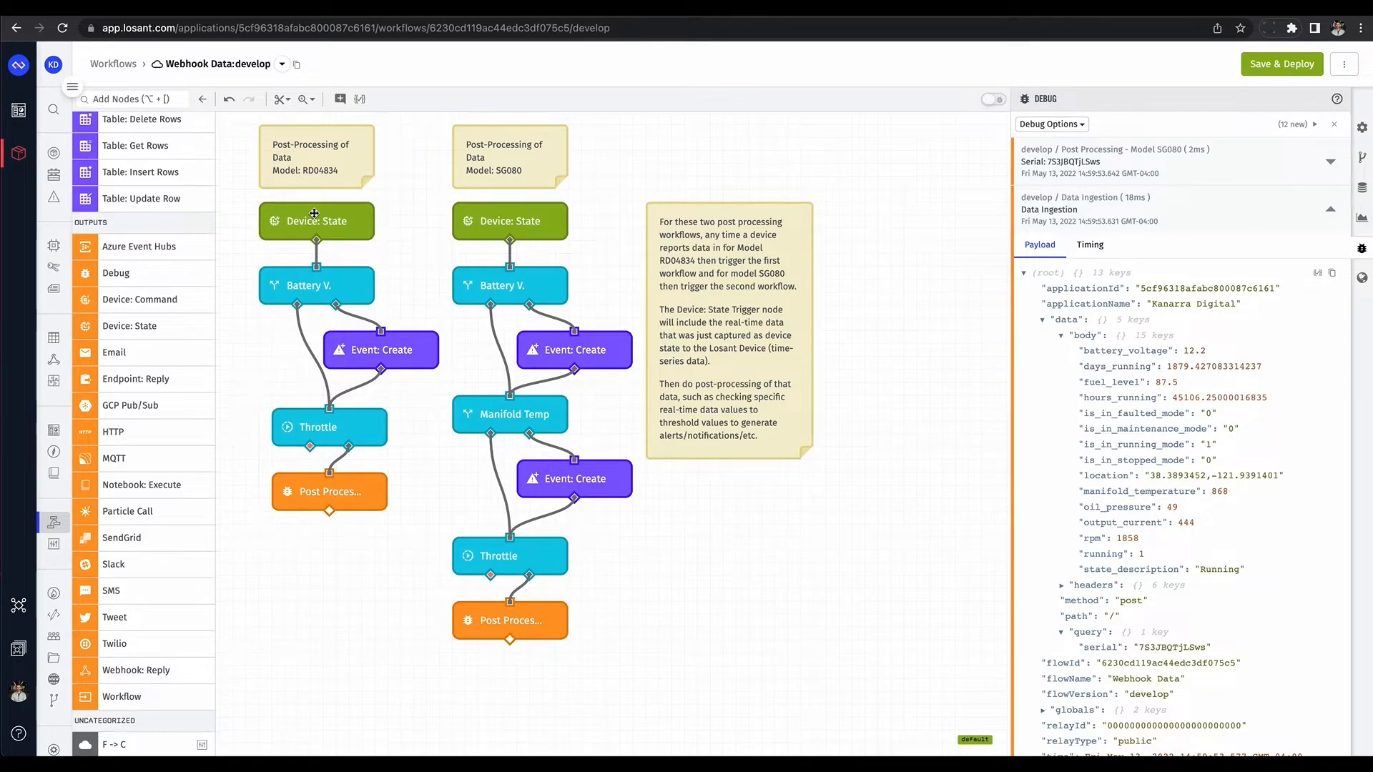
pyautogui.hscroll(-12, 368, 386)
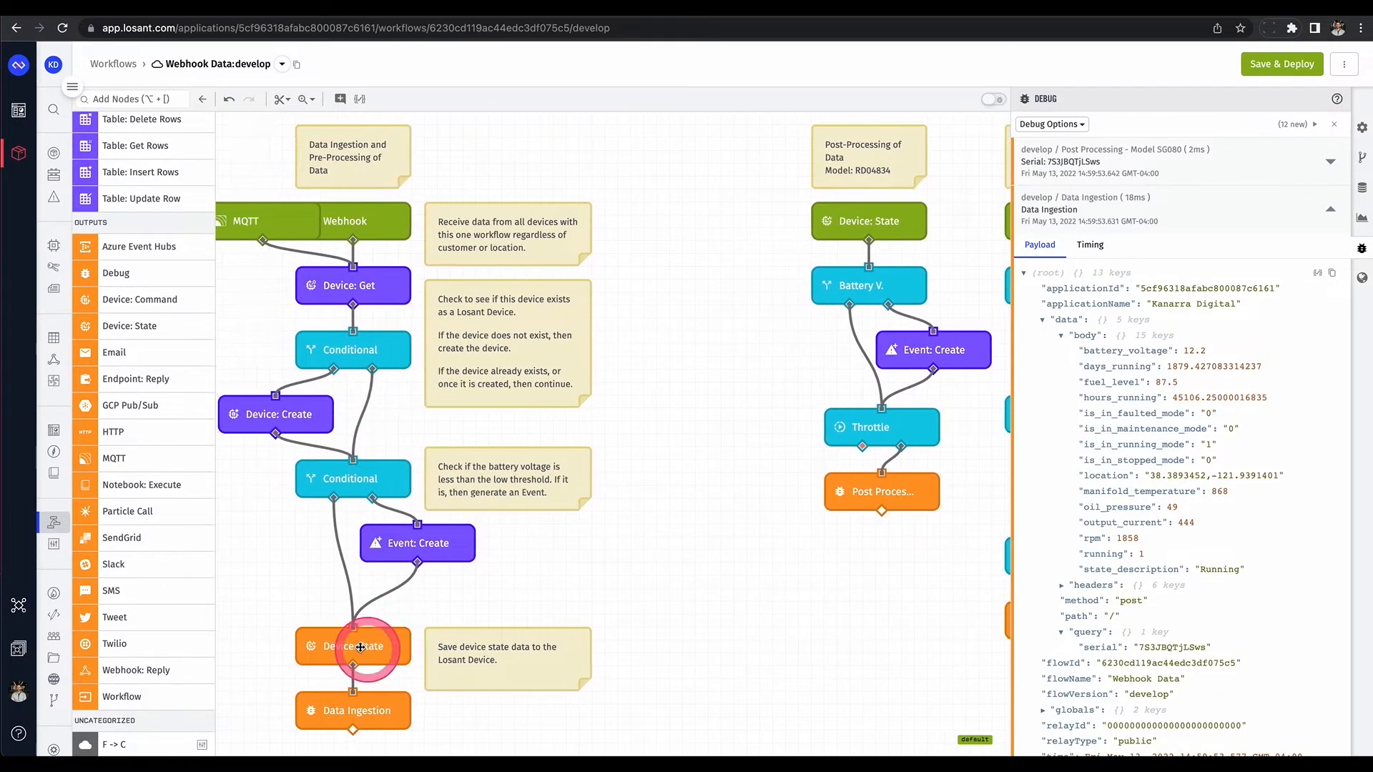
pyautogui.hscroll(13, 740, 538)
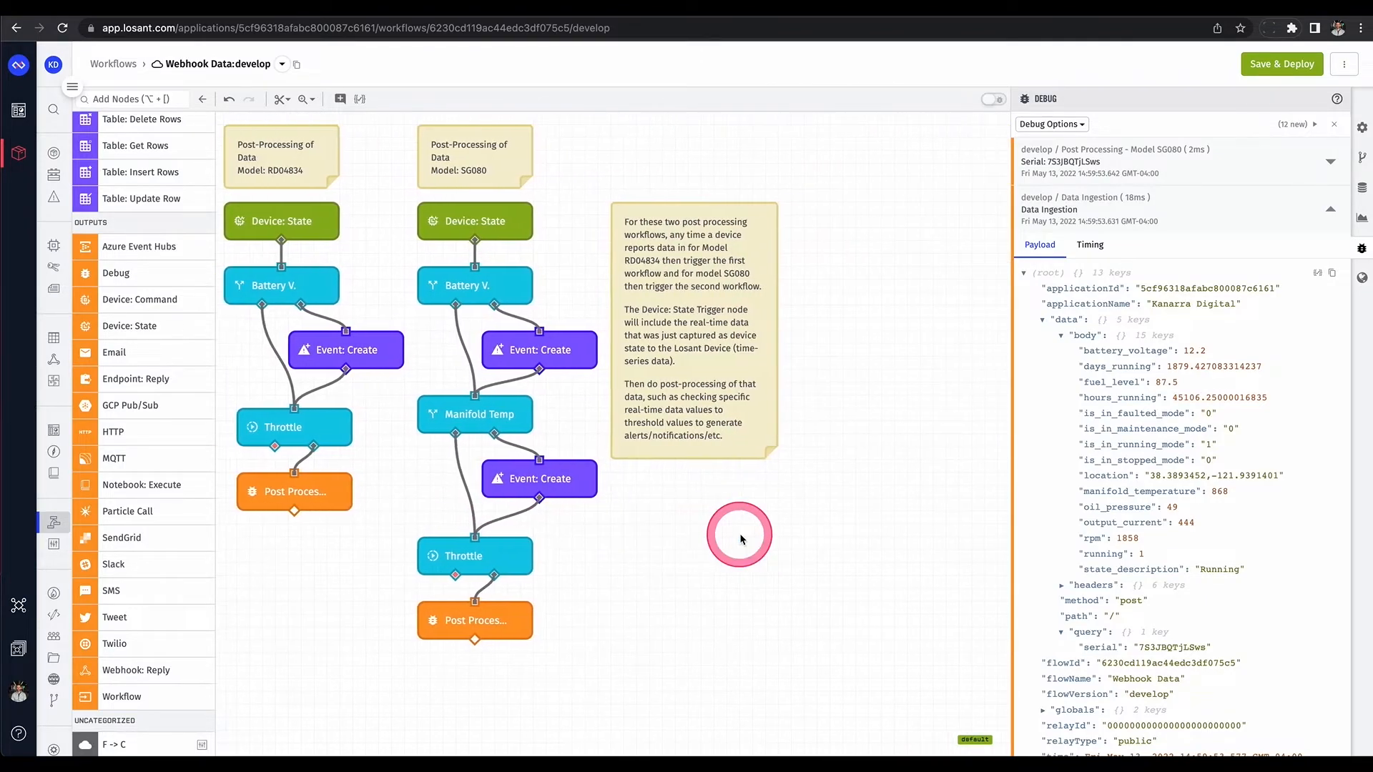
pyautogui.hscroll(-1, 740, 539)
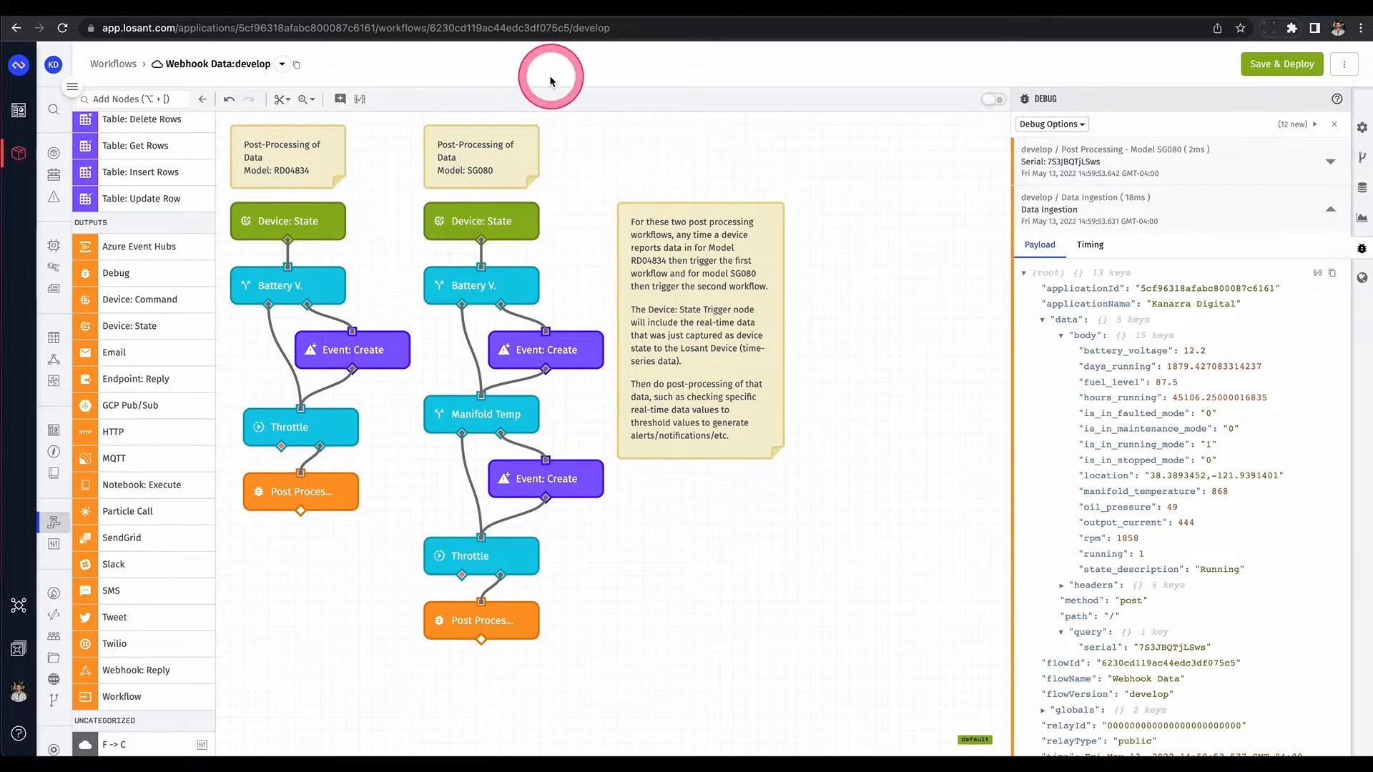
pyautogui.click(515, 11)
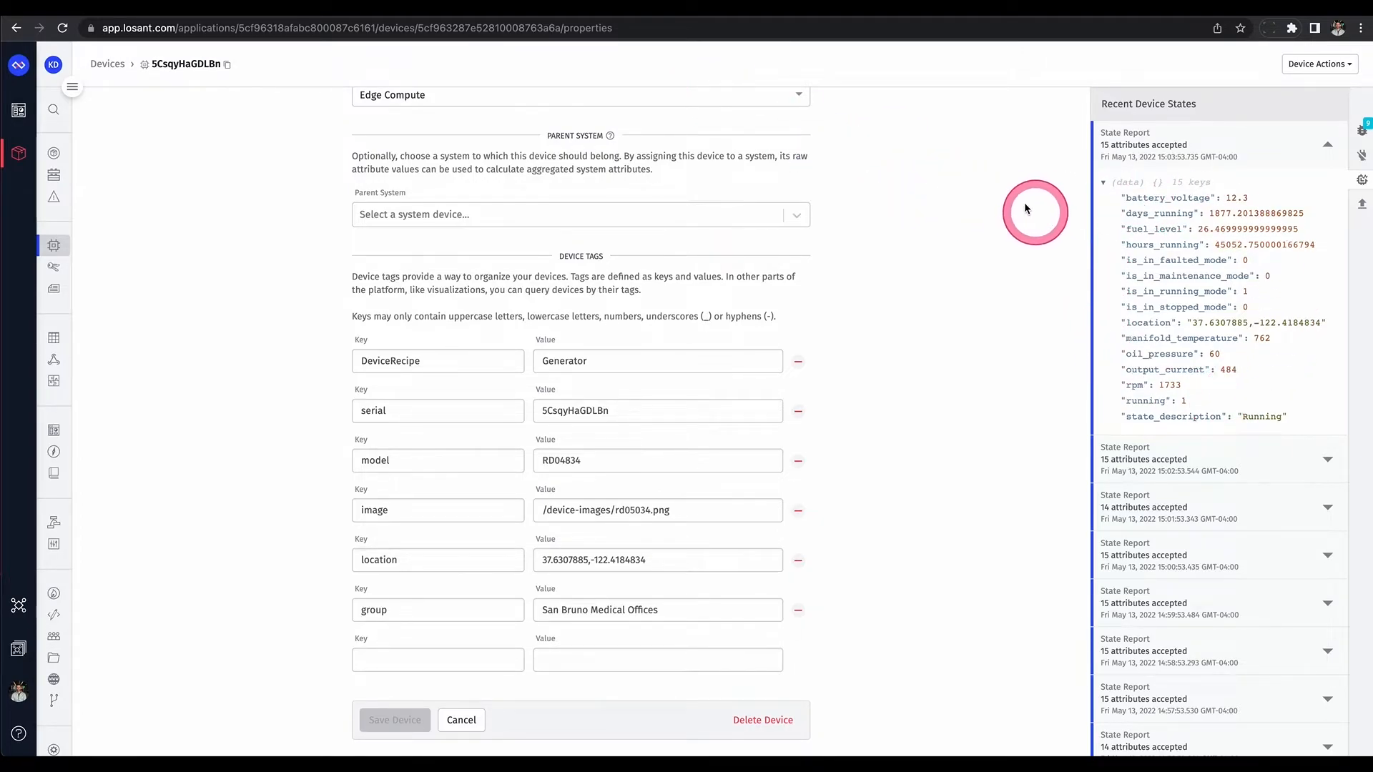
pyautogui.click(688, 11)
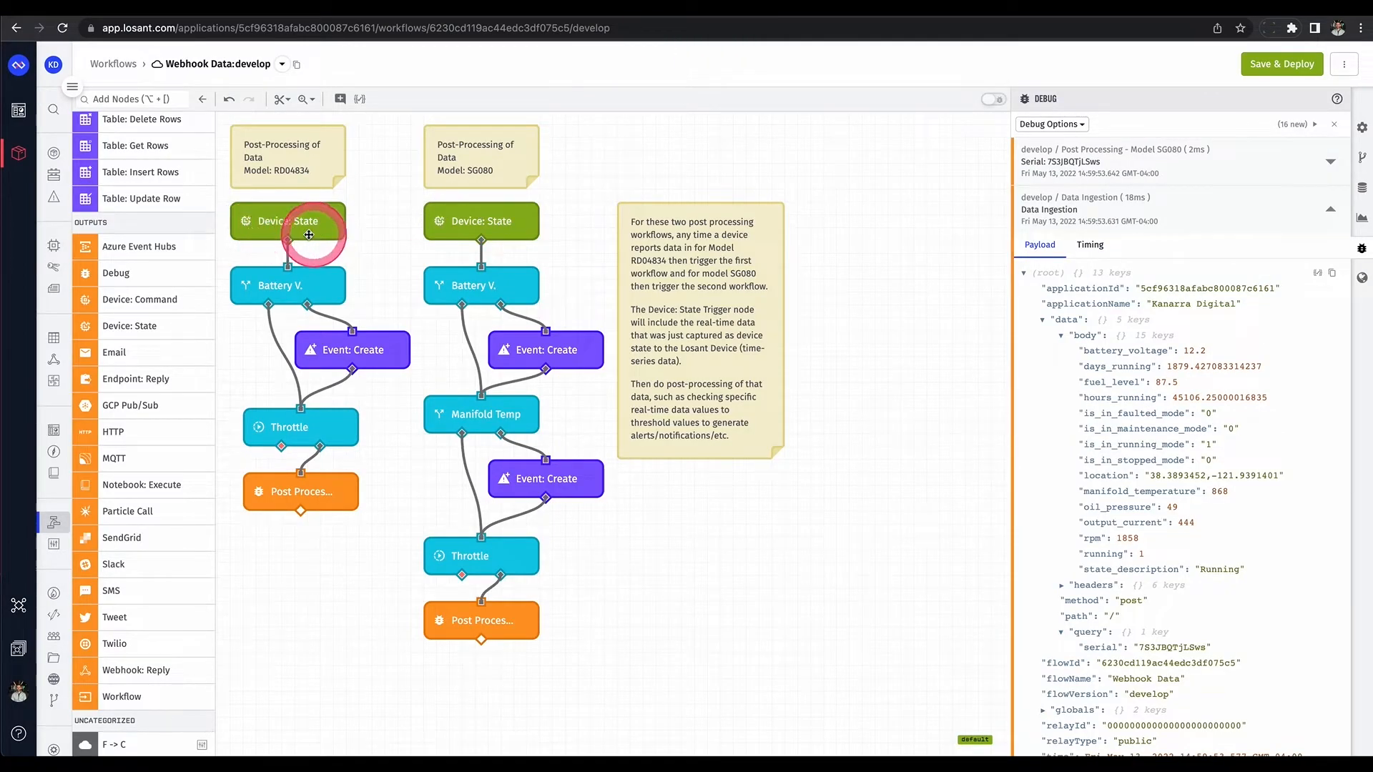
# Step: Try adding a Device: State trigger beside the post-processing flows, and remove it from the workflow
pyautogui.scroll(15, 143, 218)
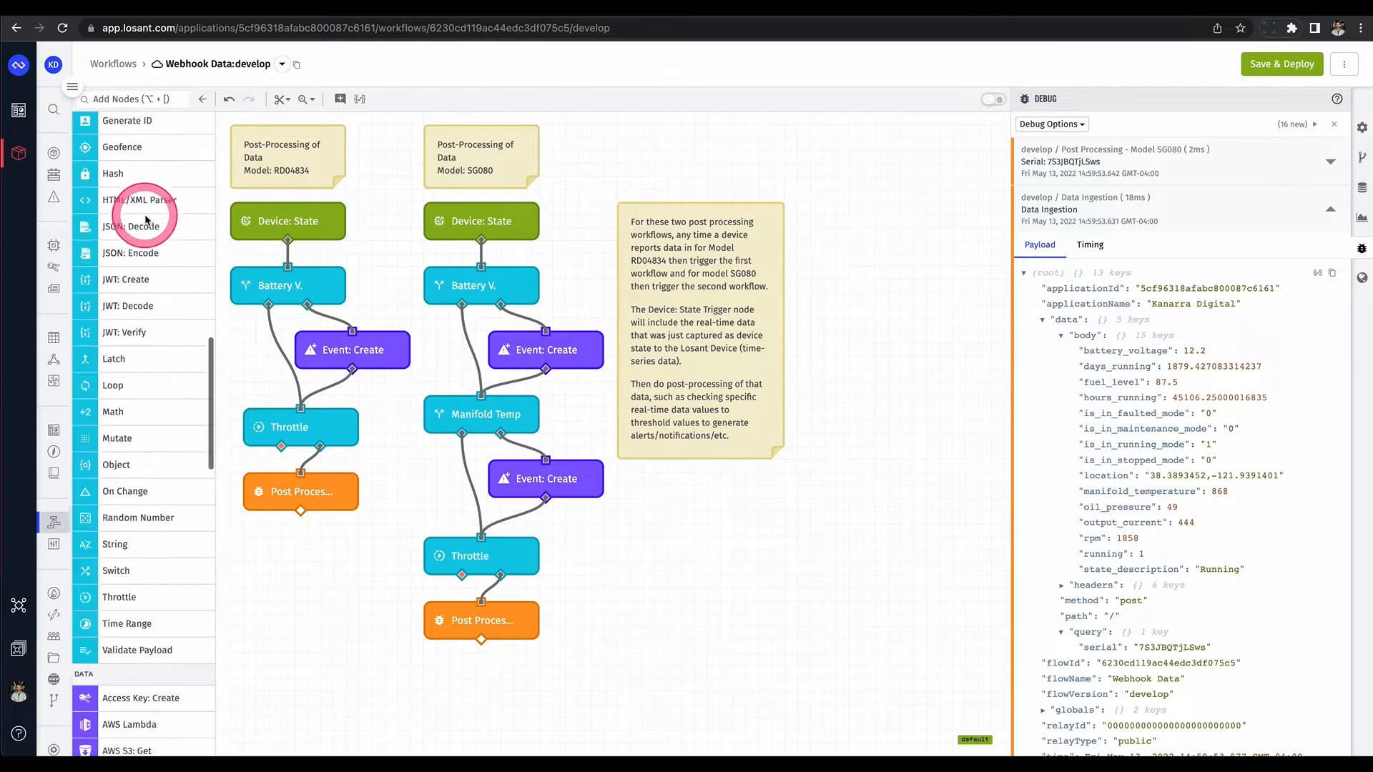
pyautogui.scroll(1, 147, 220)
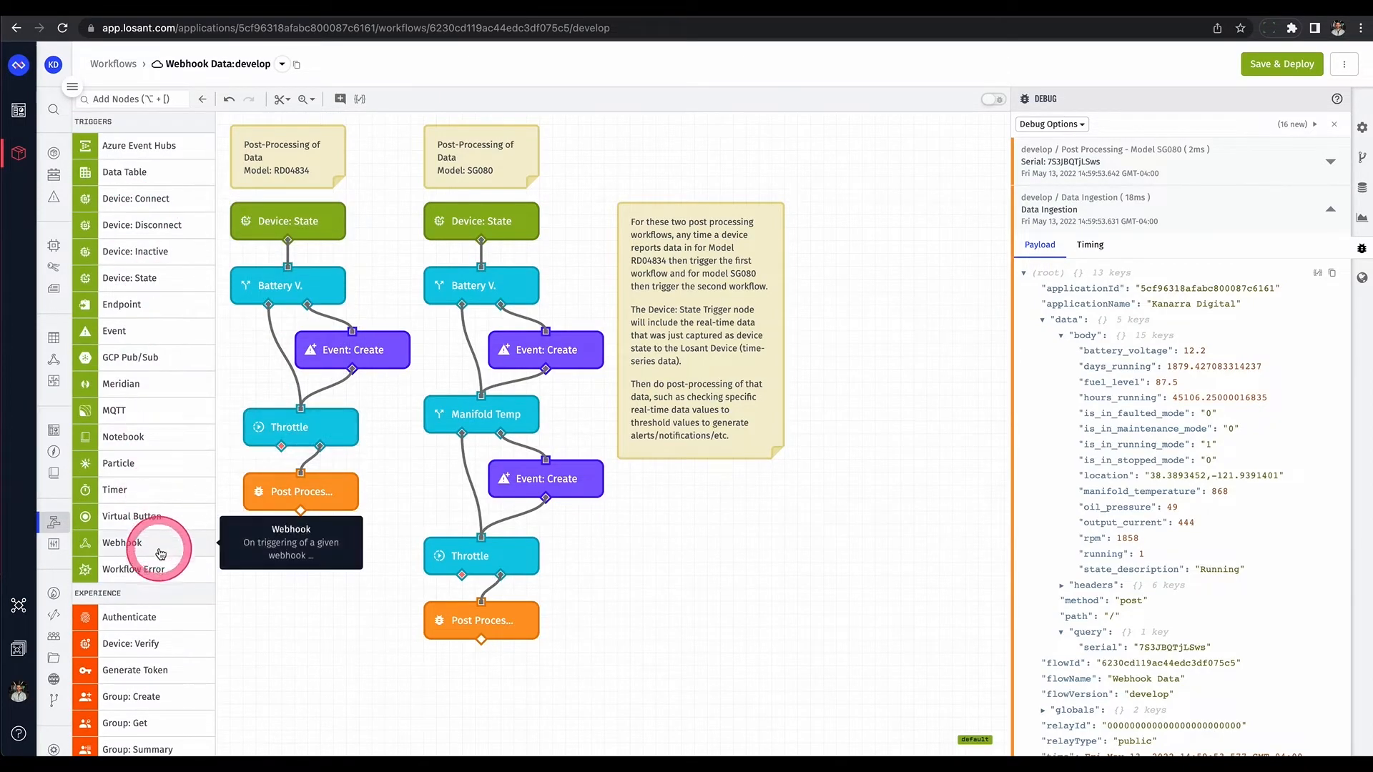
pyautogui.moveTo(136, 277); pyautogui.dragTo(621, 156)
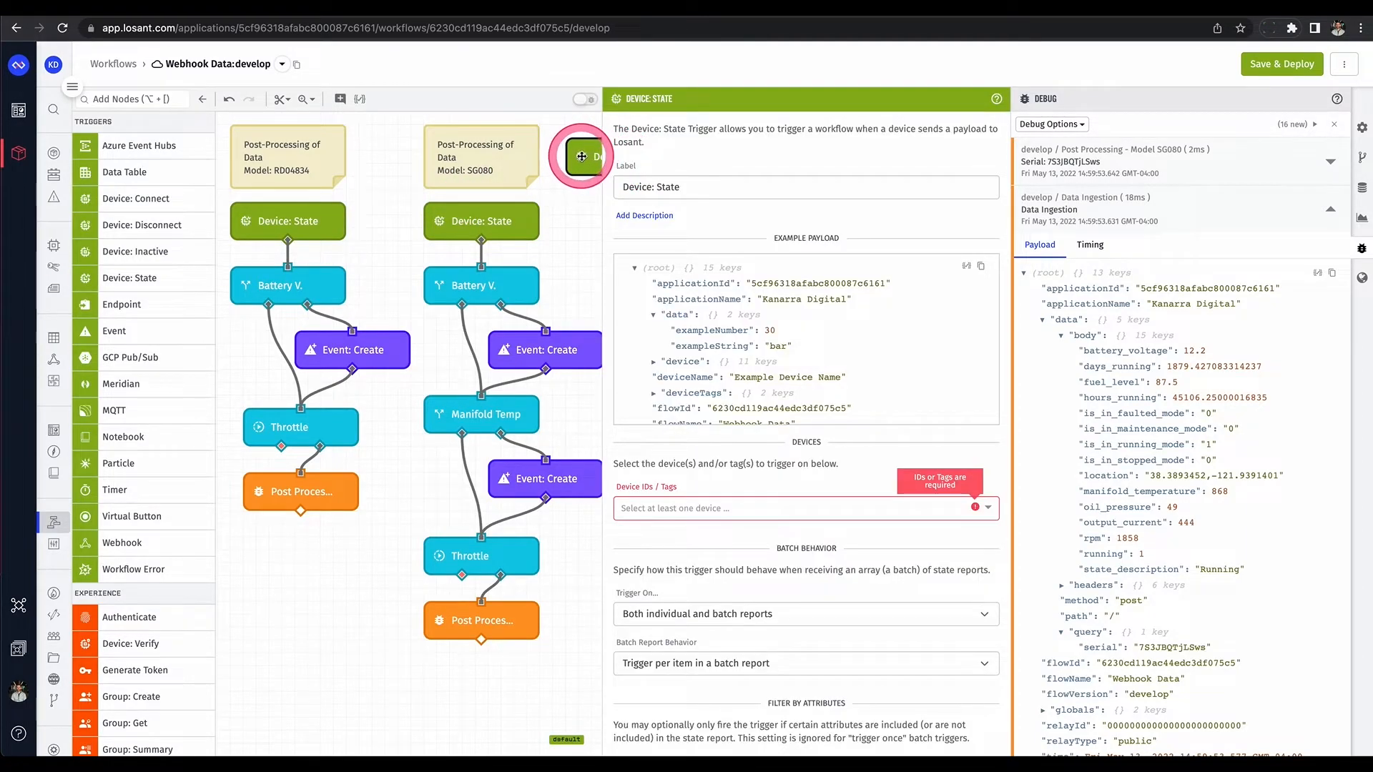
pyautogui.press('Delete')
# Step: Examine the RD04834 flow's trigger devices and tags and its Battery V. expression, comparing the flow with the data ingestion flow
pyautogui.click(282, 225)
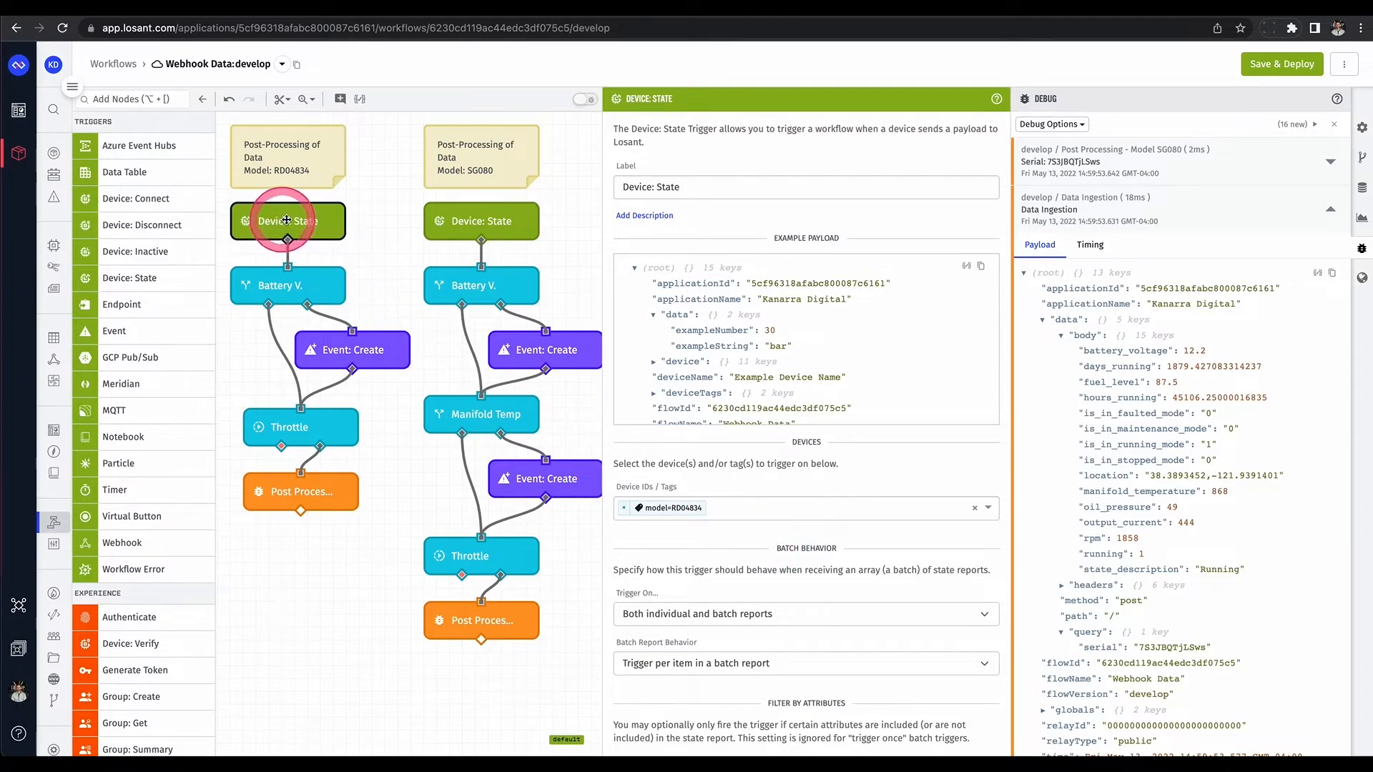
pyautogui.click(745, 503)
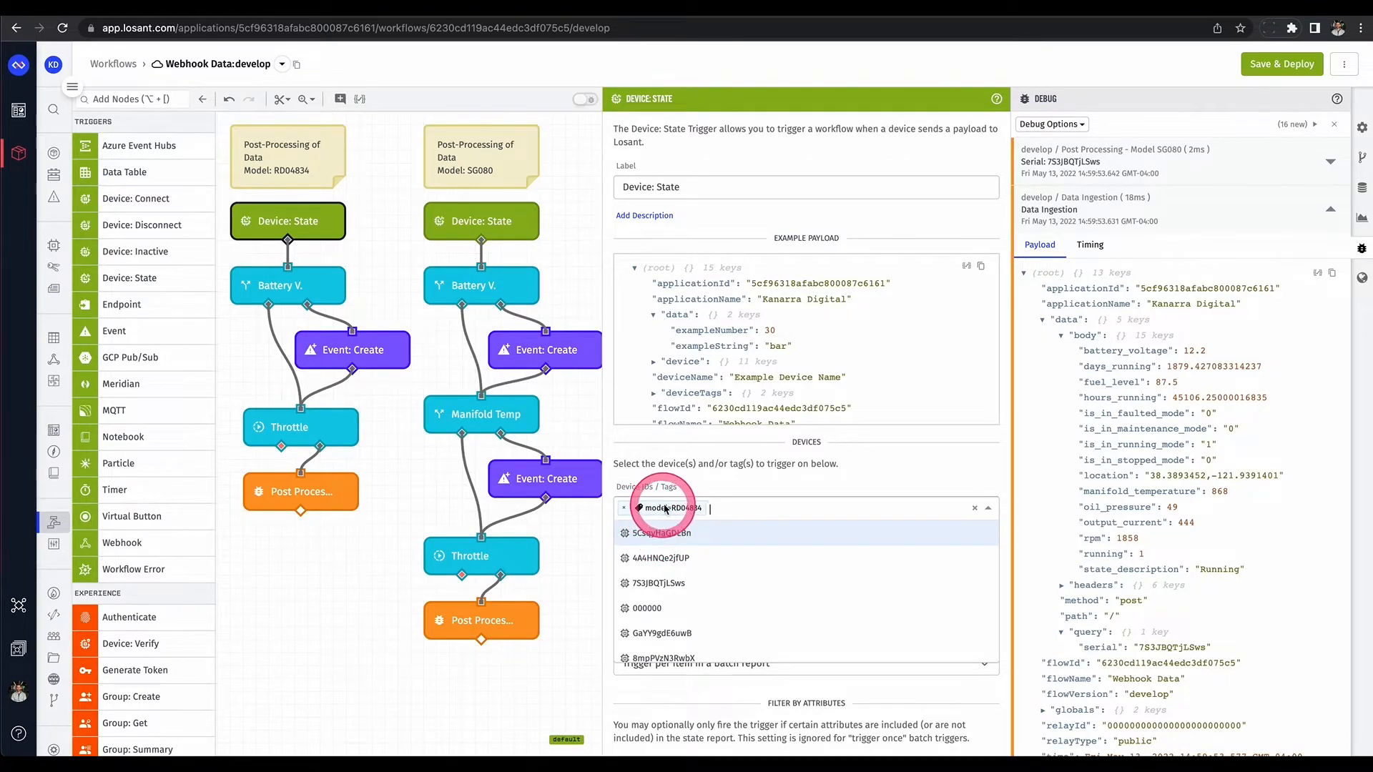
pyautogui.click(700, 486)
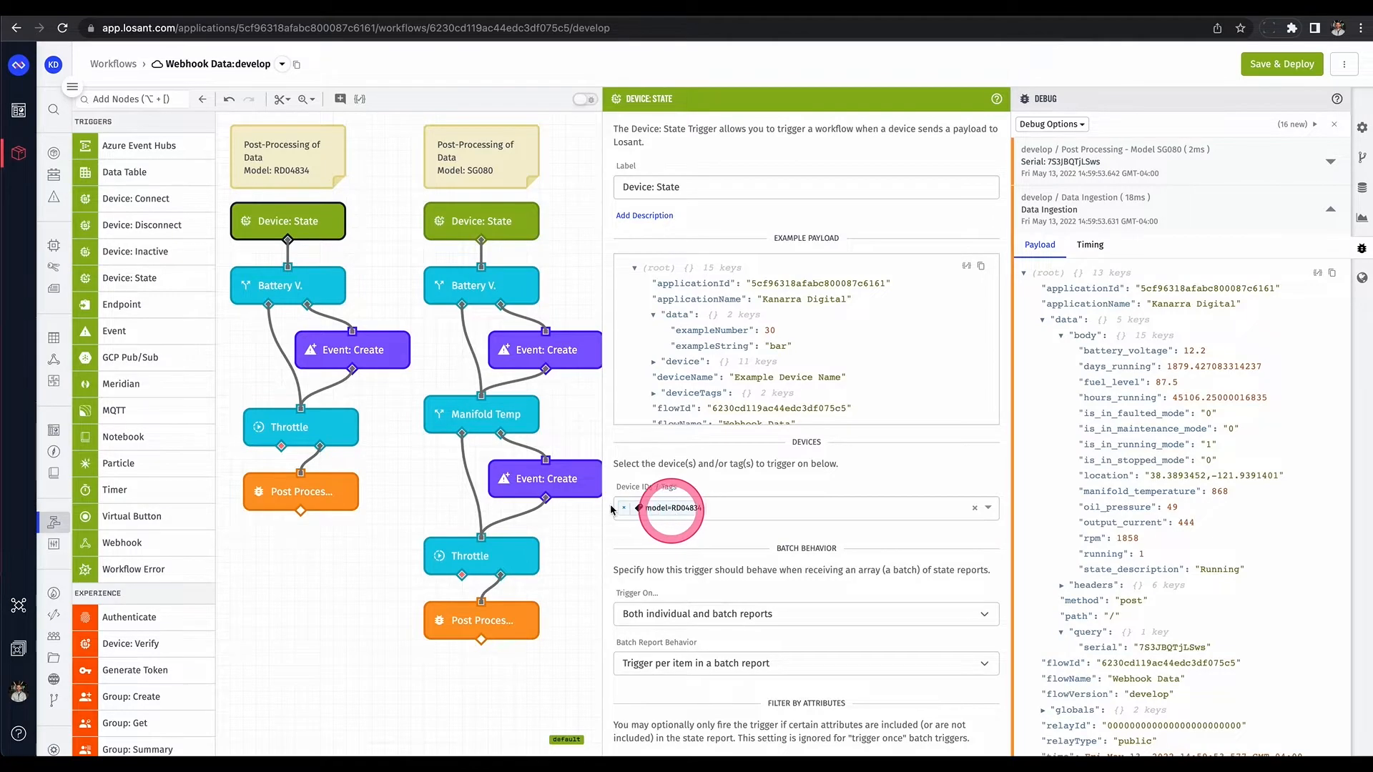
pyautogui.click(287, 286)
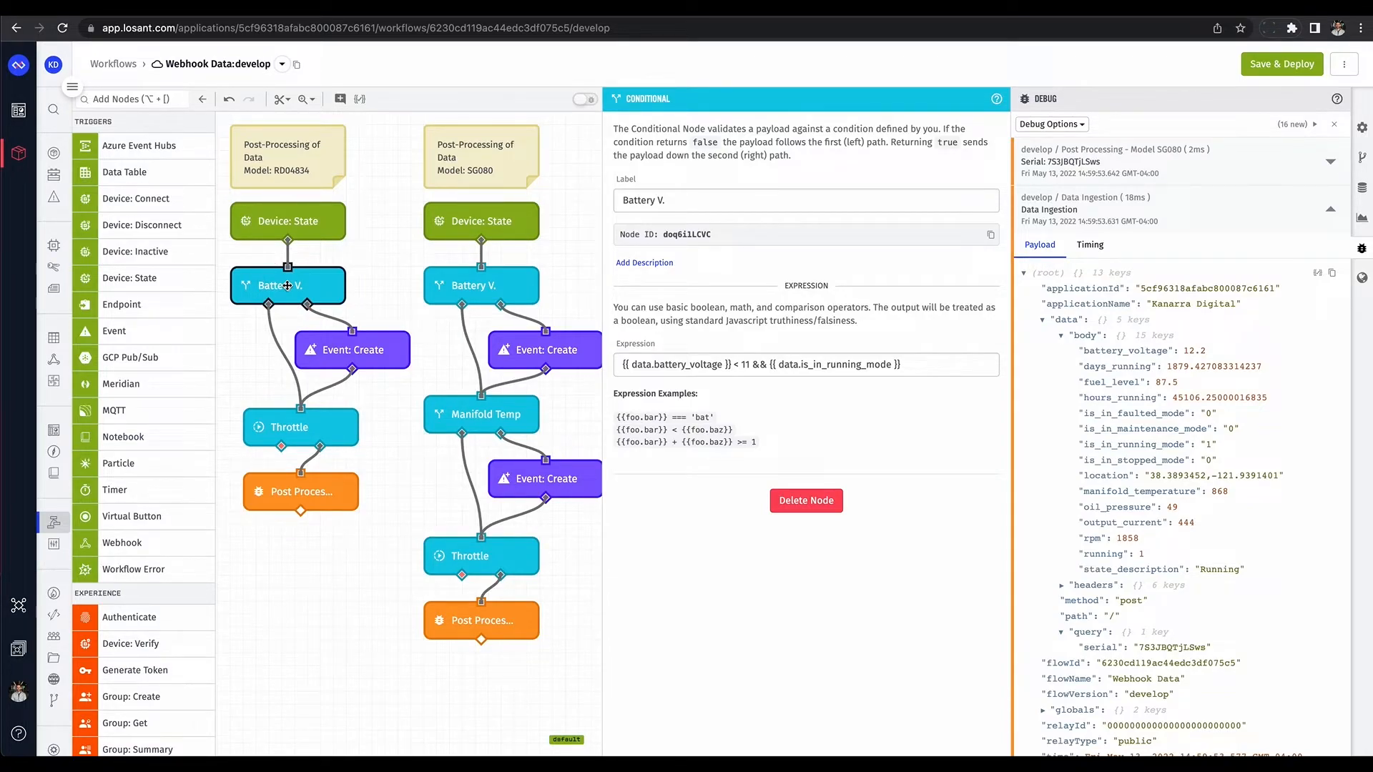
pyautogui.hscroll(-8, 287, 285)
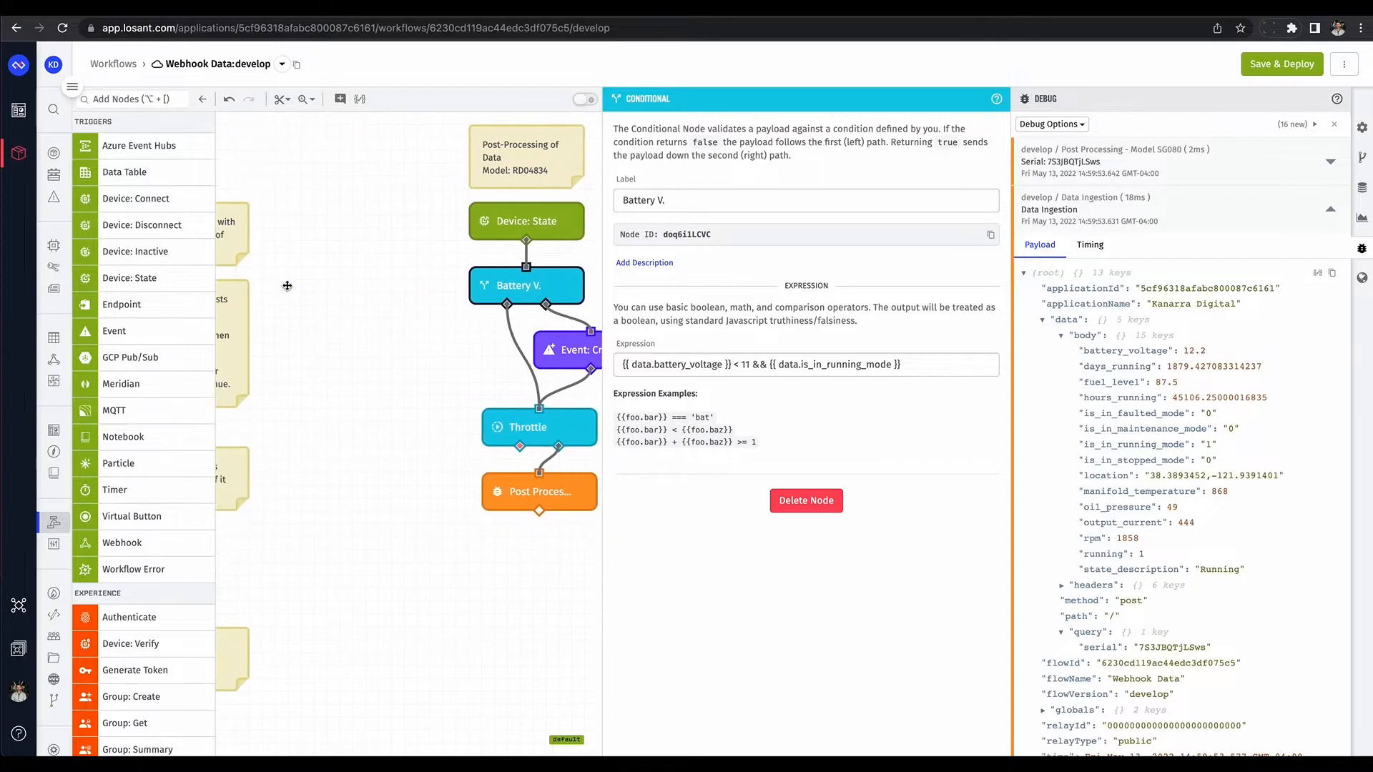
pyautogui.hscroll(-2, 287, 285)
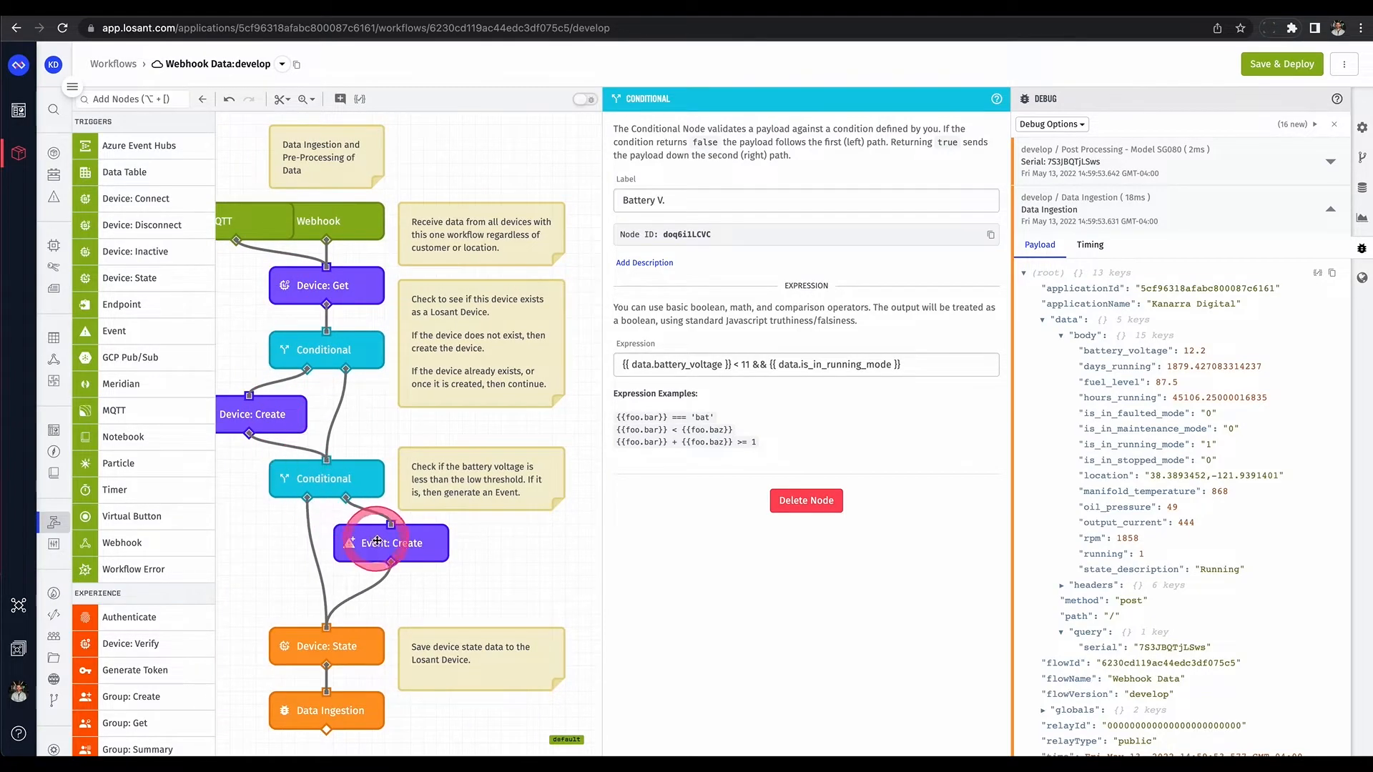
pyautogui.hscroll(1, 468, 430)
pyautogui.hscroll(8, 473, 430)
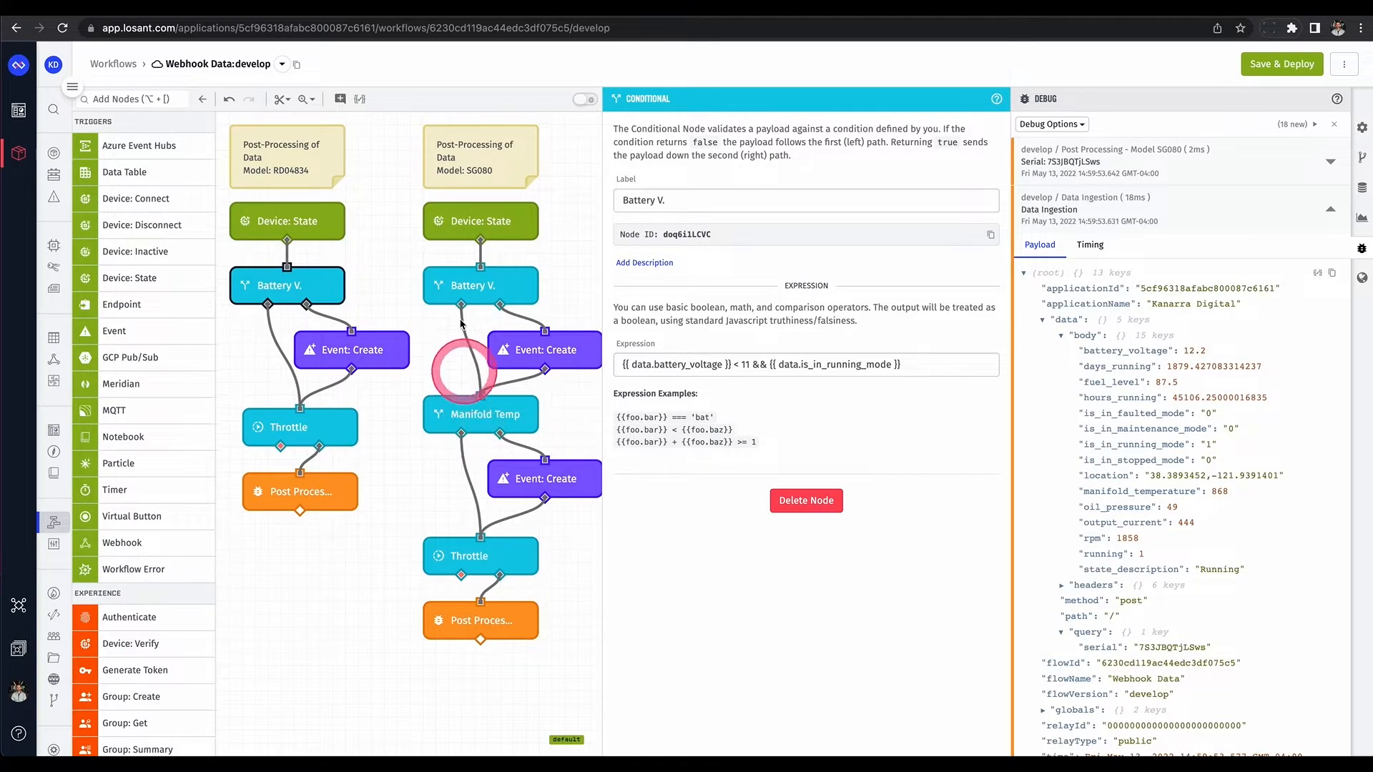
# Step: Examine the SG080 flow's Device: State trigger and its Battery V. and Manifold Temp conditions
pyautogui.click(456, 226)
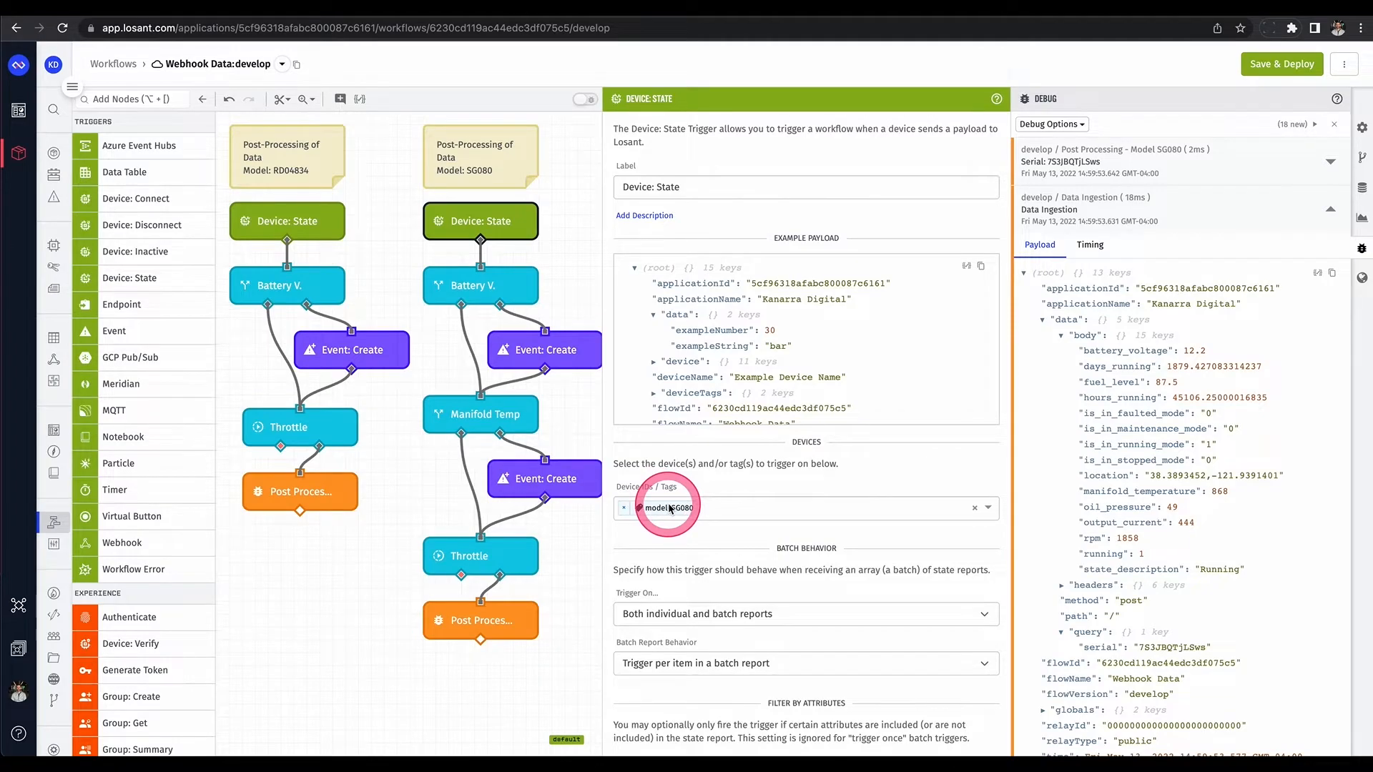
pyautogui.click(469, 289)
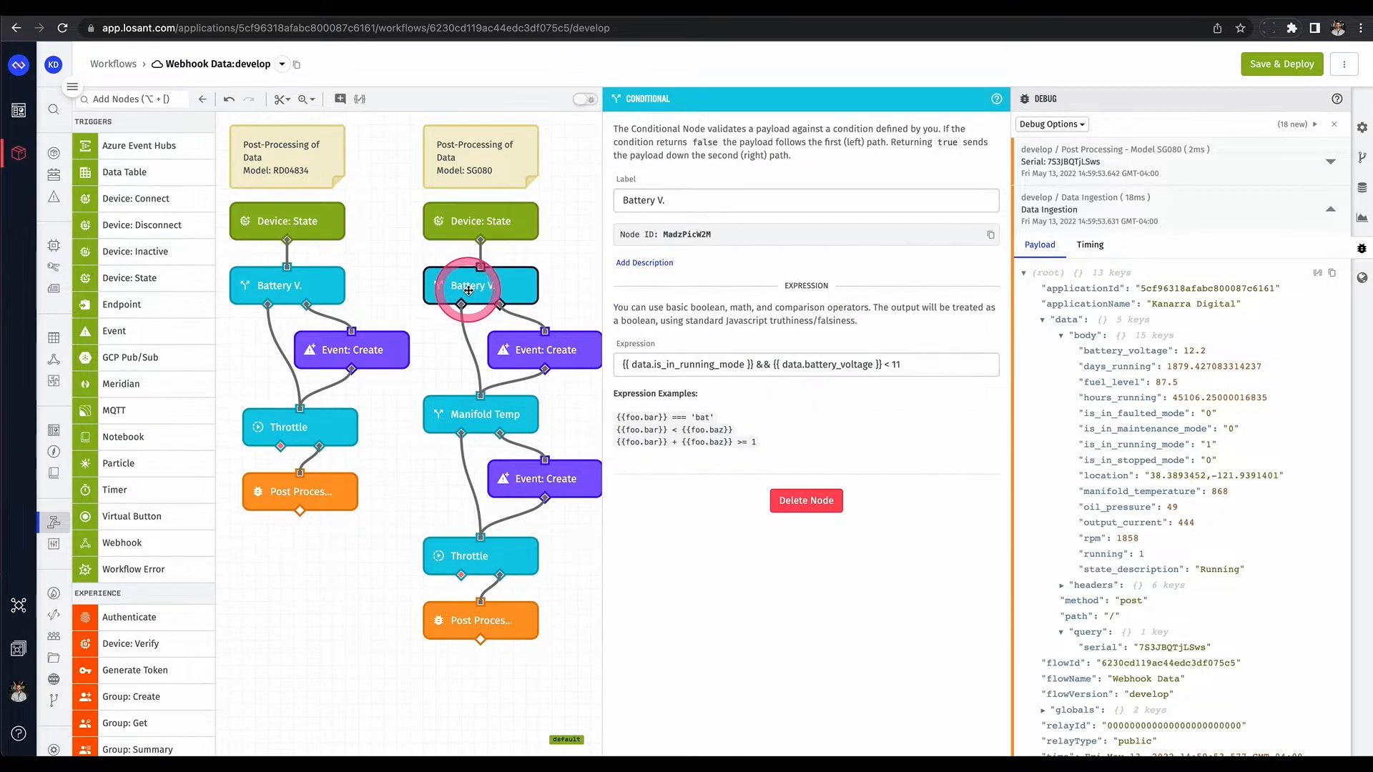
pyautogui.click(483, 414)
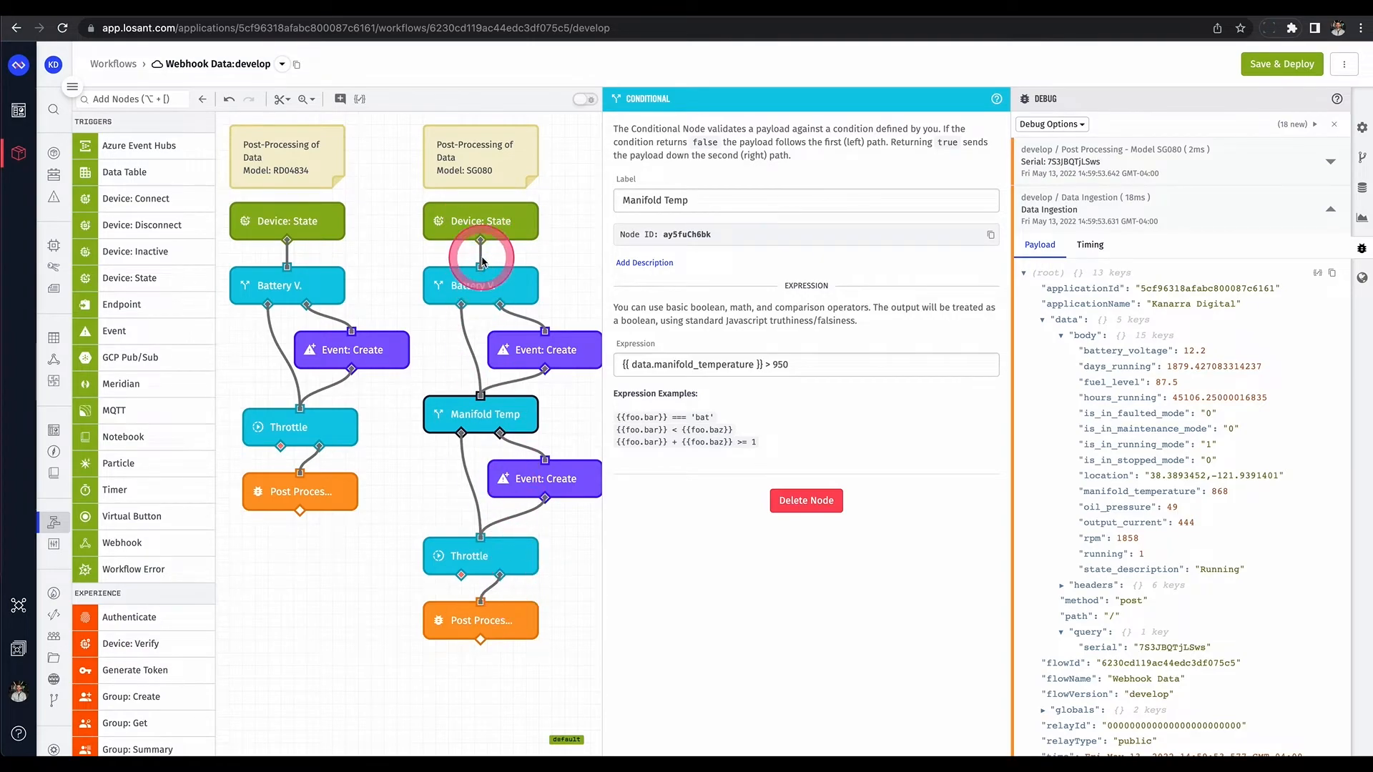
pyautogui.click(469, 221)
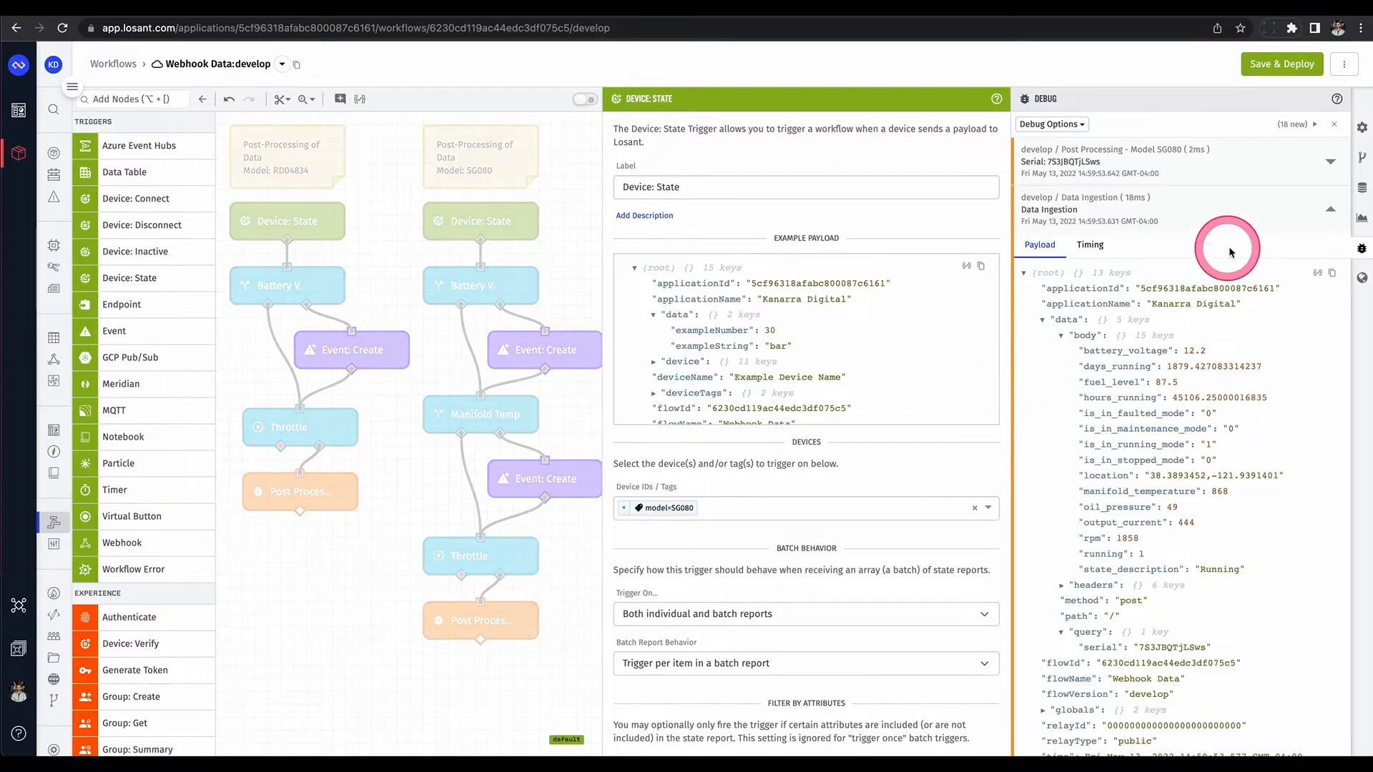
# Step: View the workflow metrics for the last 24 hours and 7 days, and return to the debug output
pyautogui.click(1362, 220)
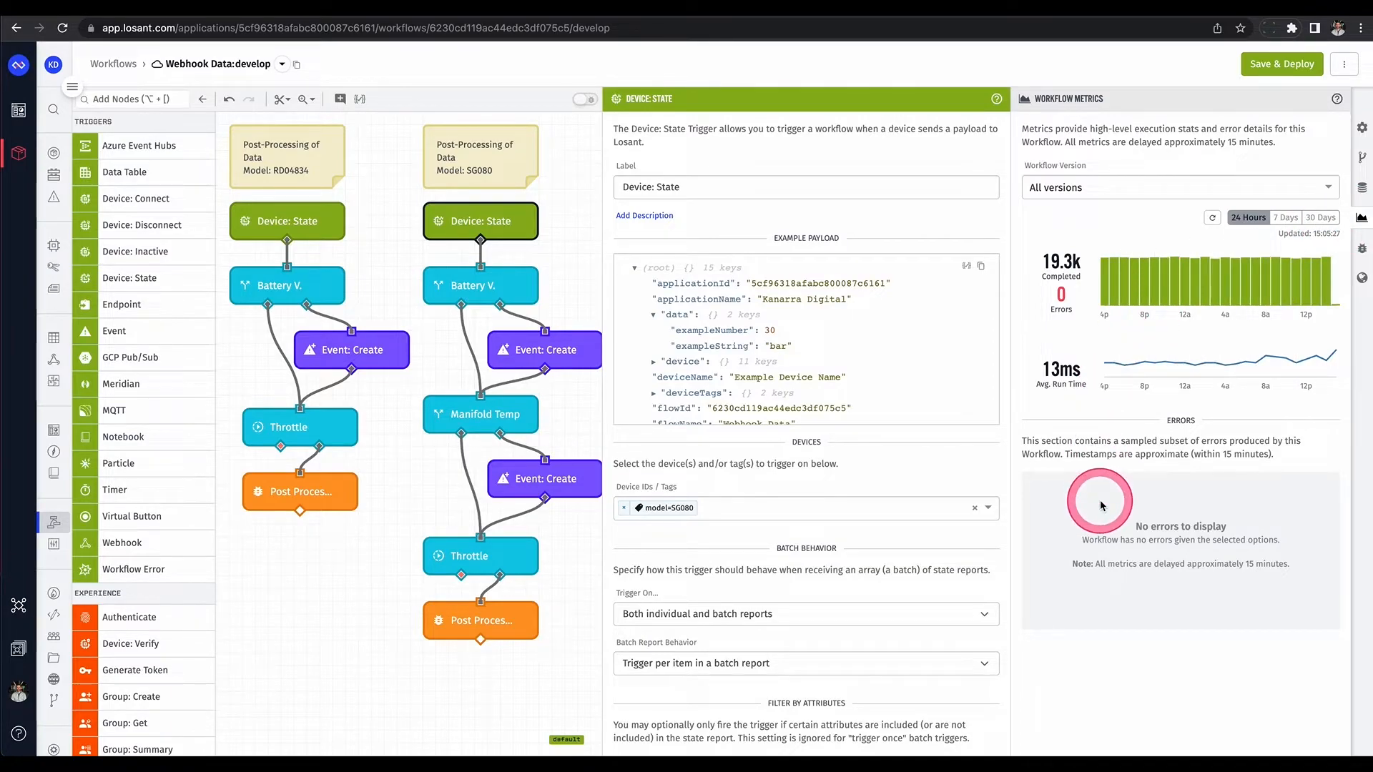
pyautogui.click(1290, 223)
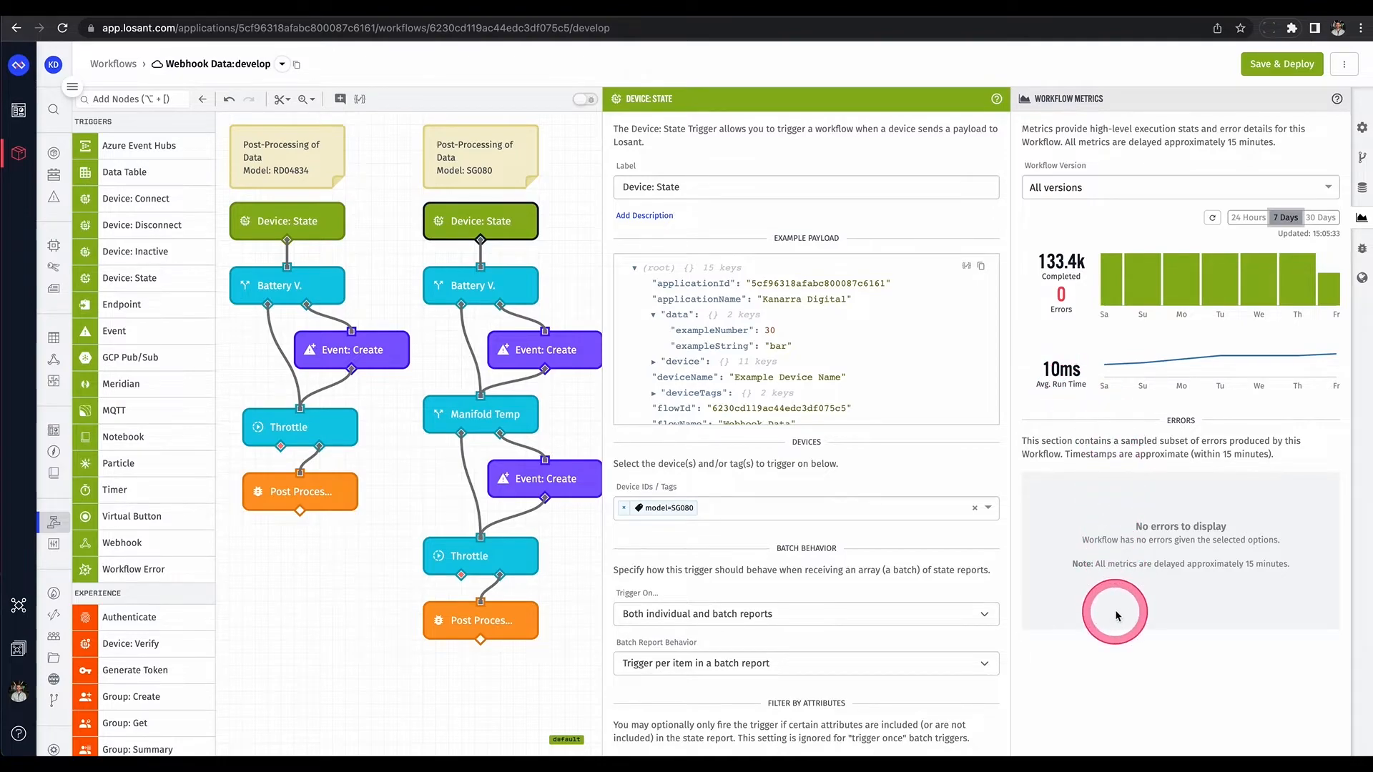
pyautogui.click(1361, 248)
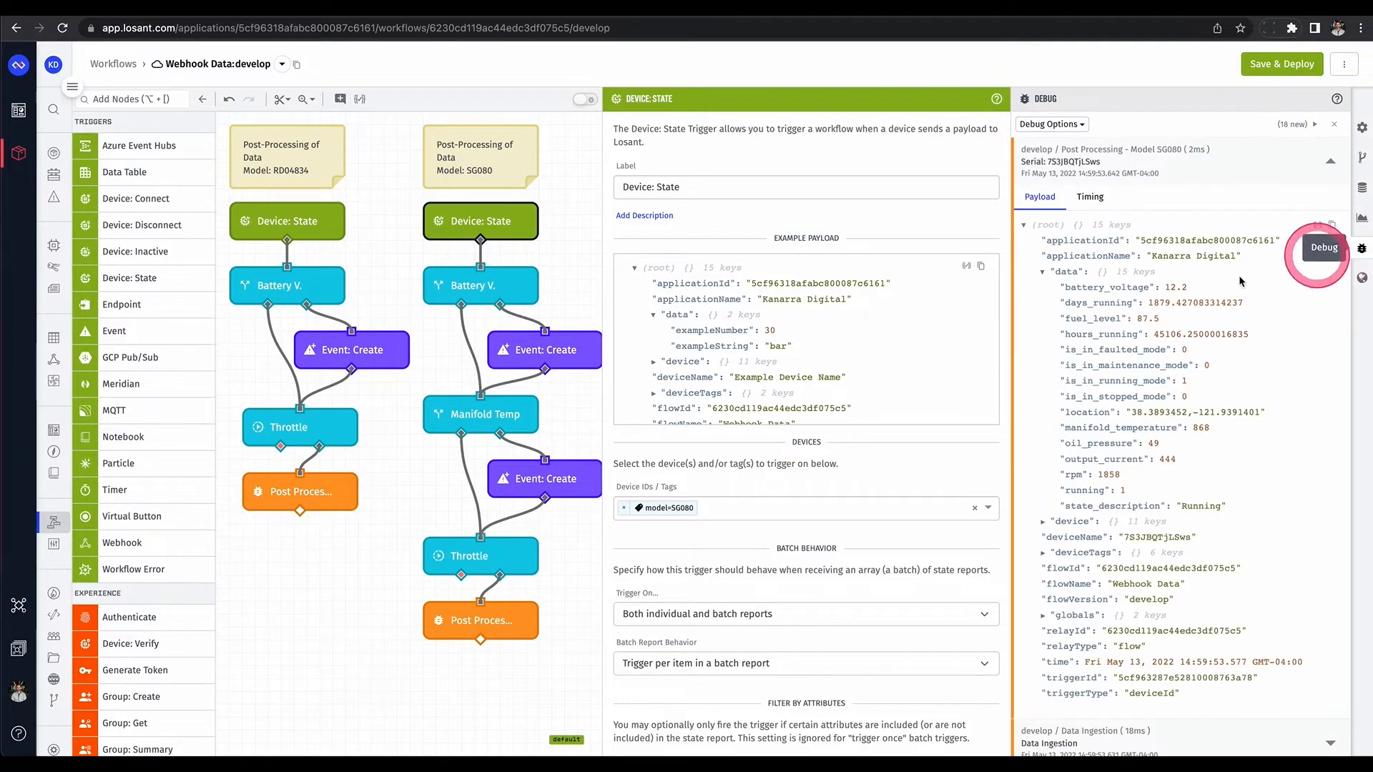
# Step: Examine the Data Ingestion debug entry's payload and per-node timing, comparing it with the ingestion and post-processing flows
pyautogui.click(1159, 166)
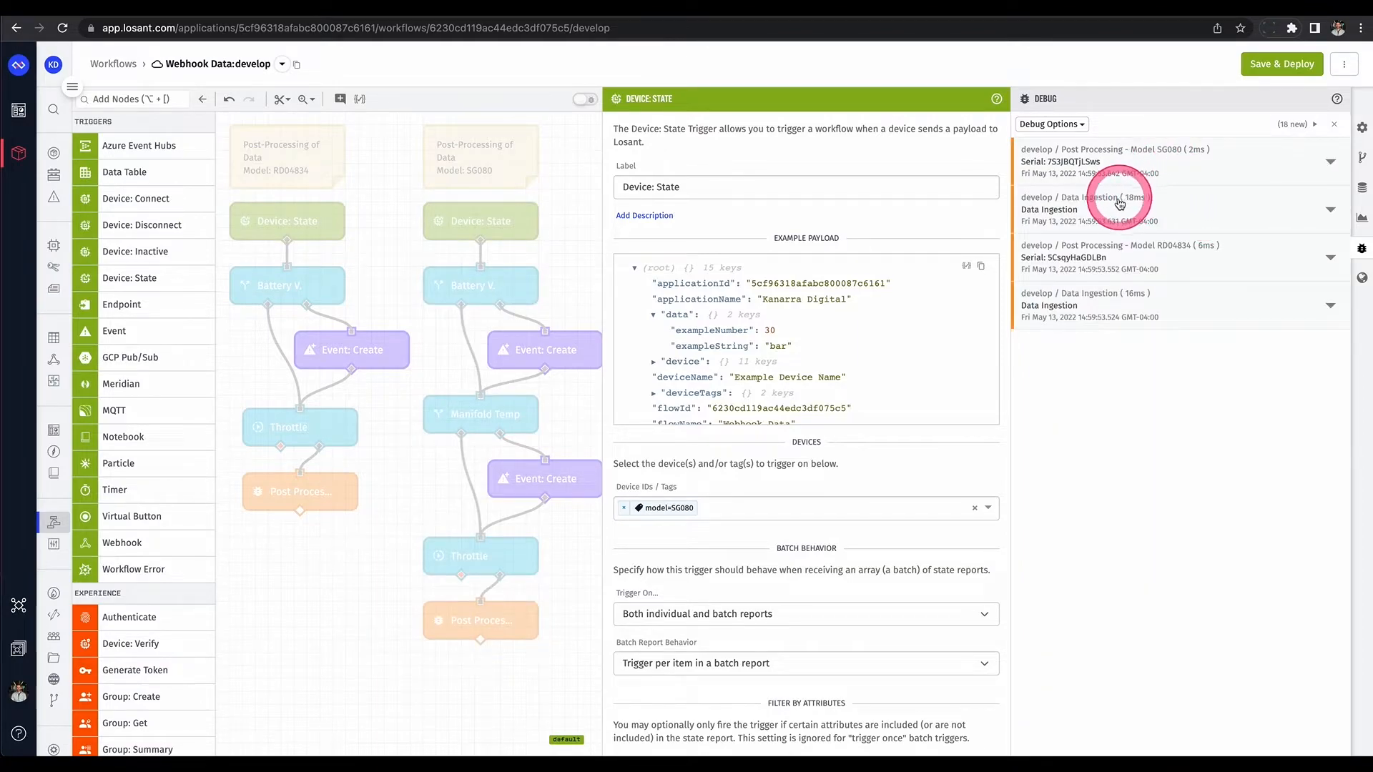
pyautogui.click(1189, 212)
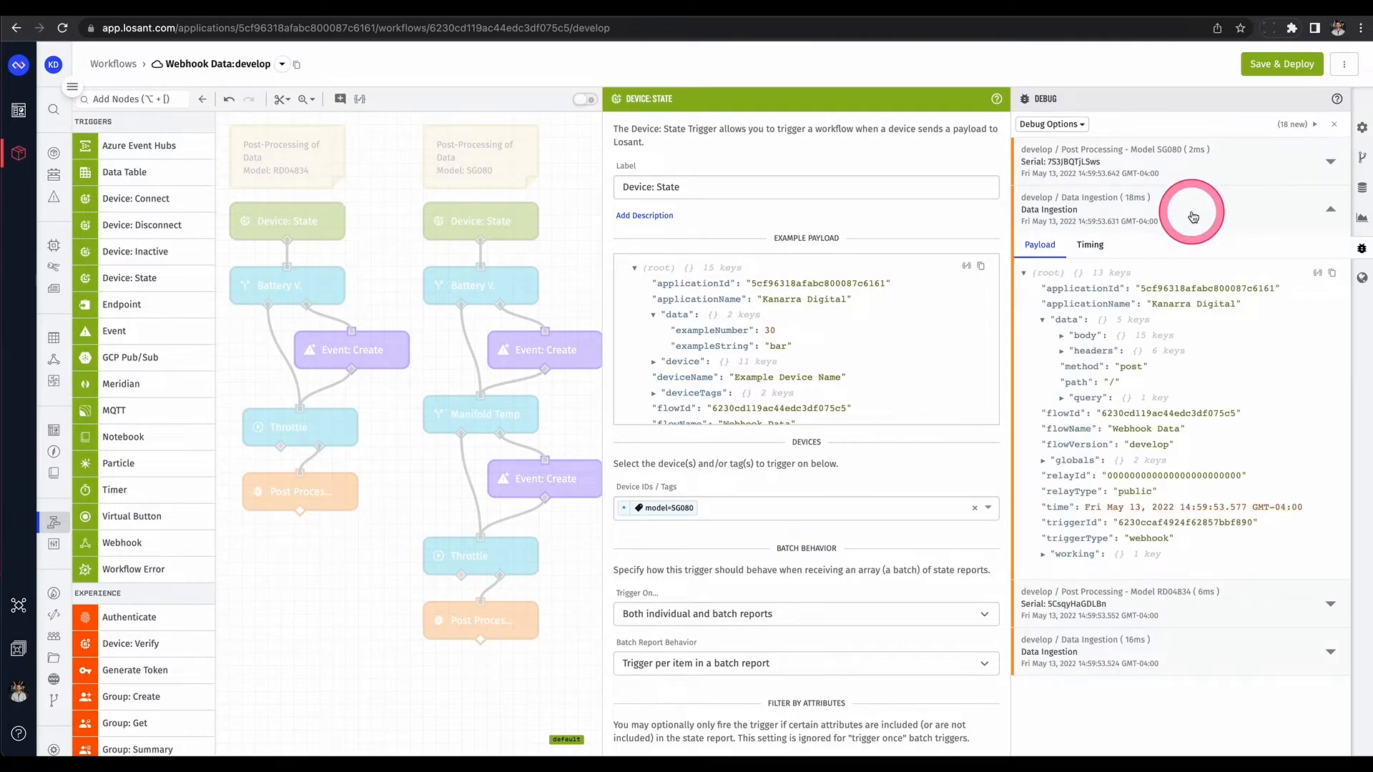
pyautogui.click(1087, 246)
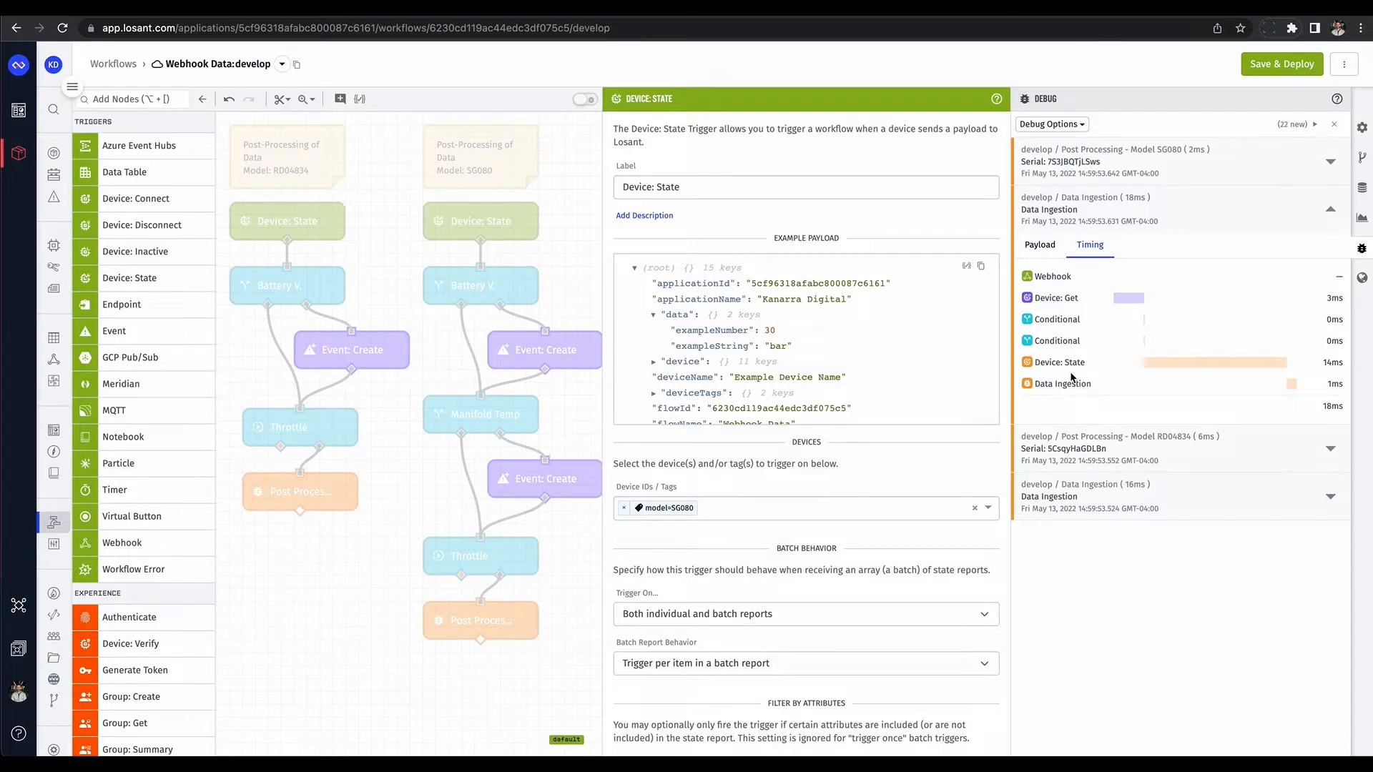
pyautogui.hscroll(-8, 386, 432)
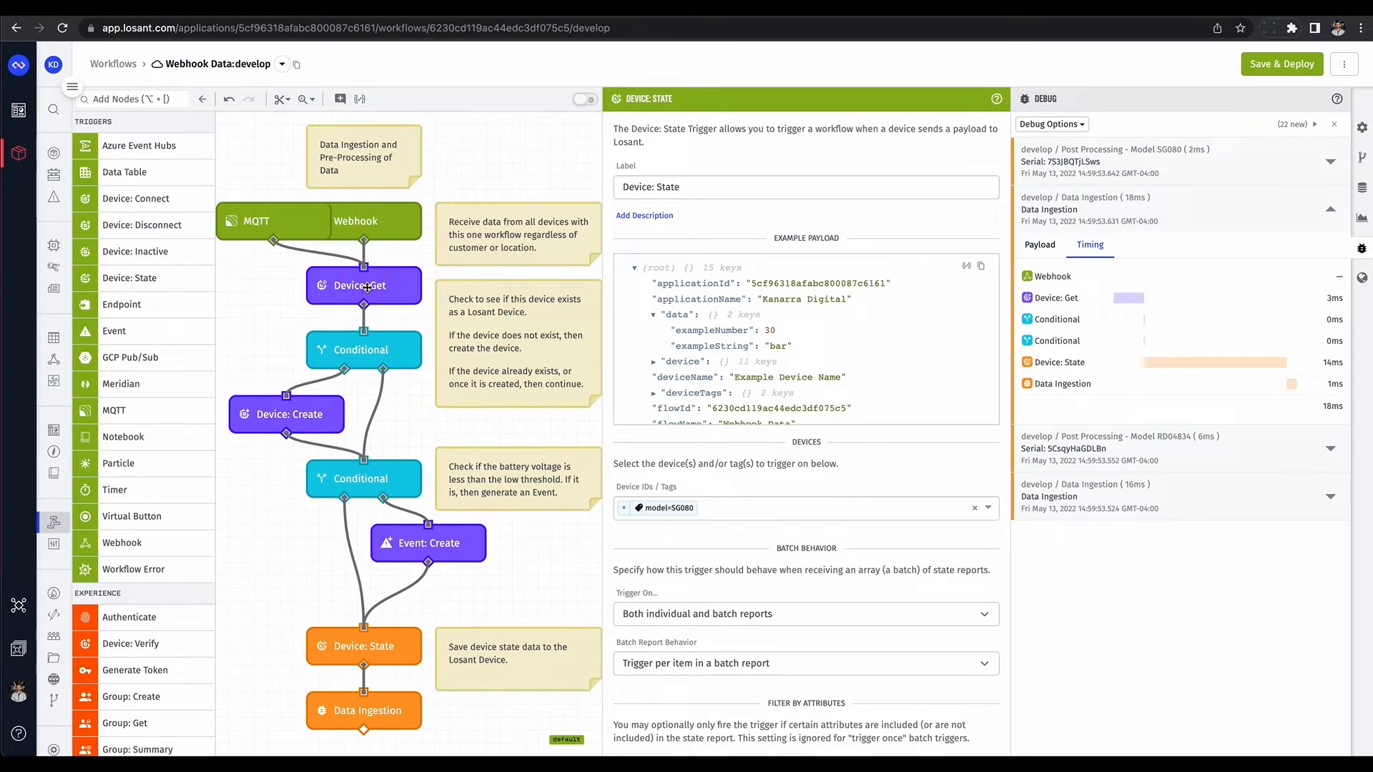
pyautogui.hscroll(10, 367, 286)
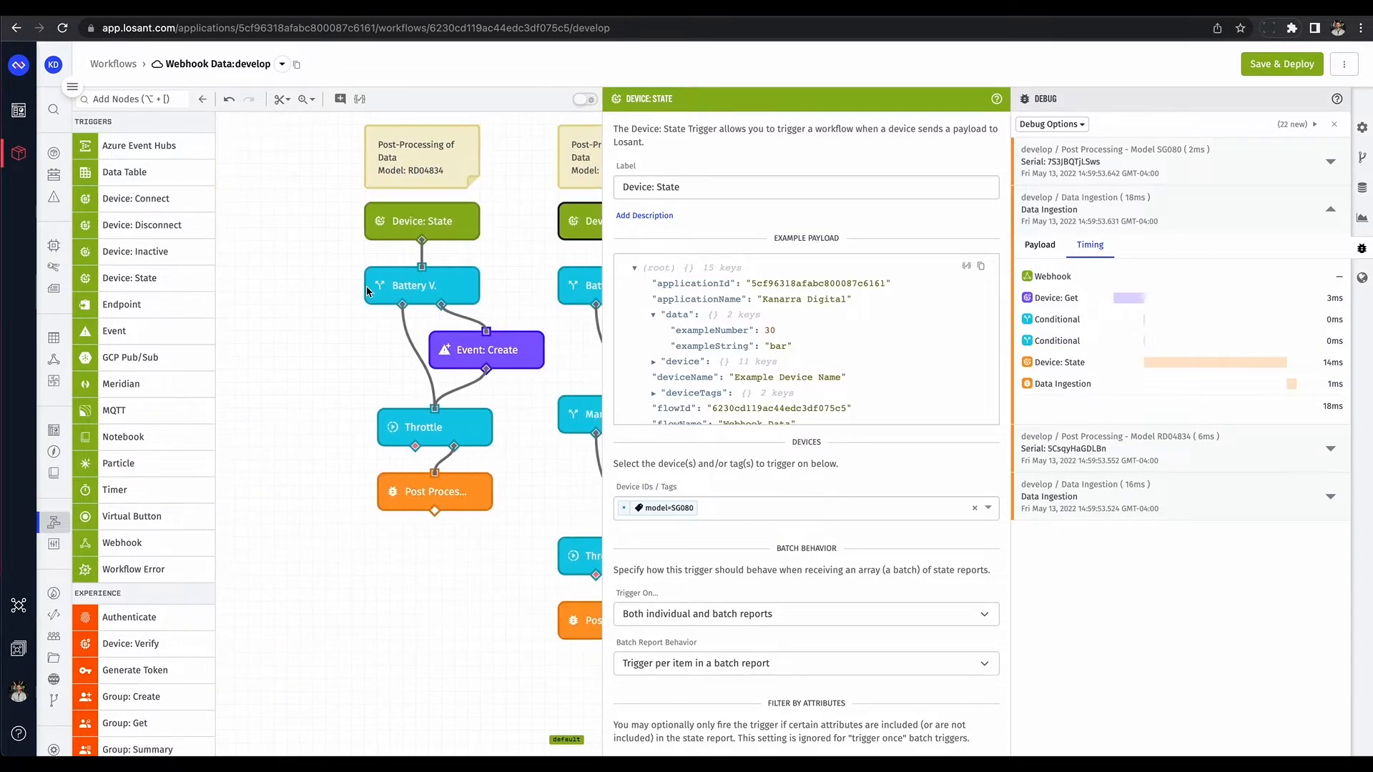
pyautogui.hscroll(3, 366, 286)
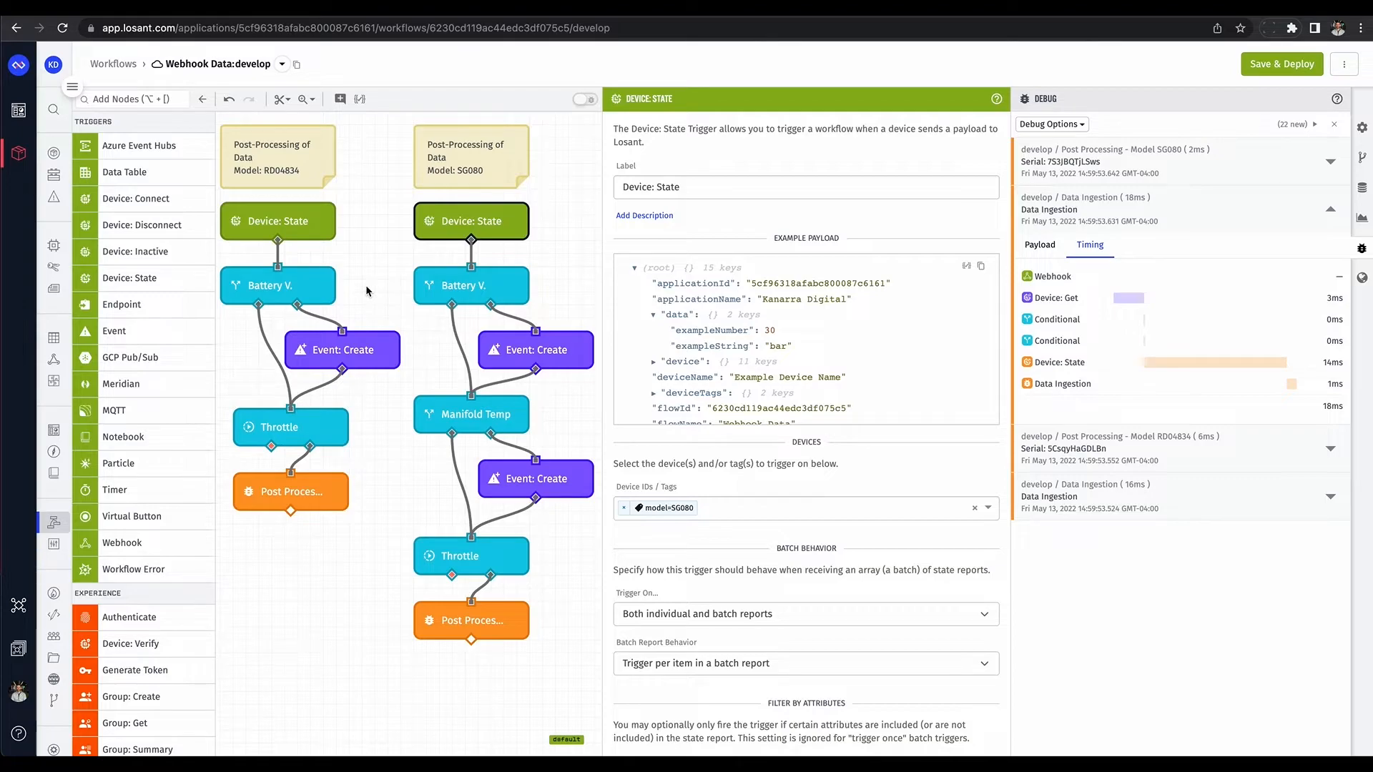
pyautogui.hscroll(-10, 379, 286)
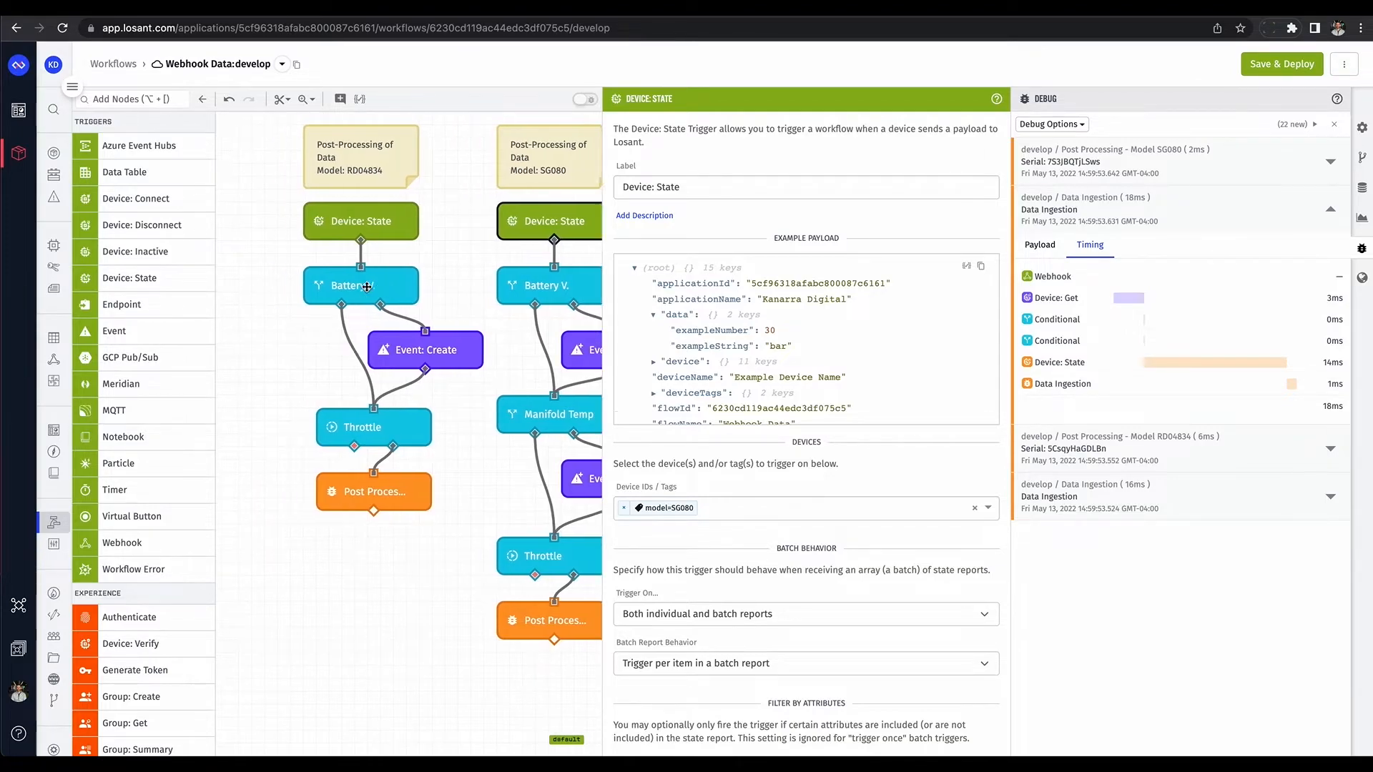
# Step: Open the Machine Interface edge workflow from the application's workflow list
pyautogui.click(178, 218)
pyautogui.moveTo(54, 306)
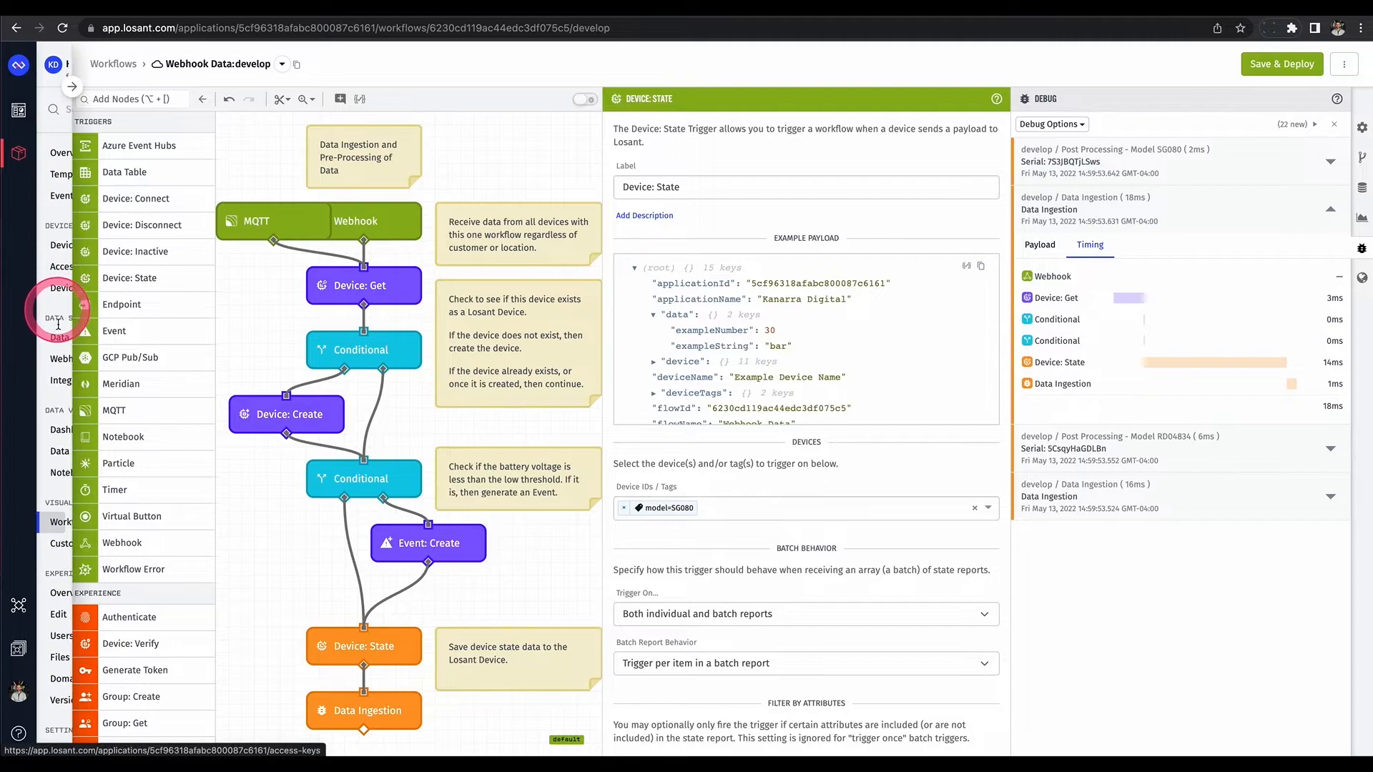
pyautogui.click(71, 522)
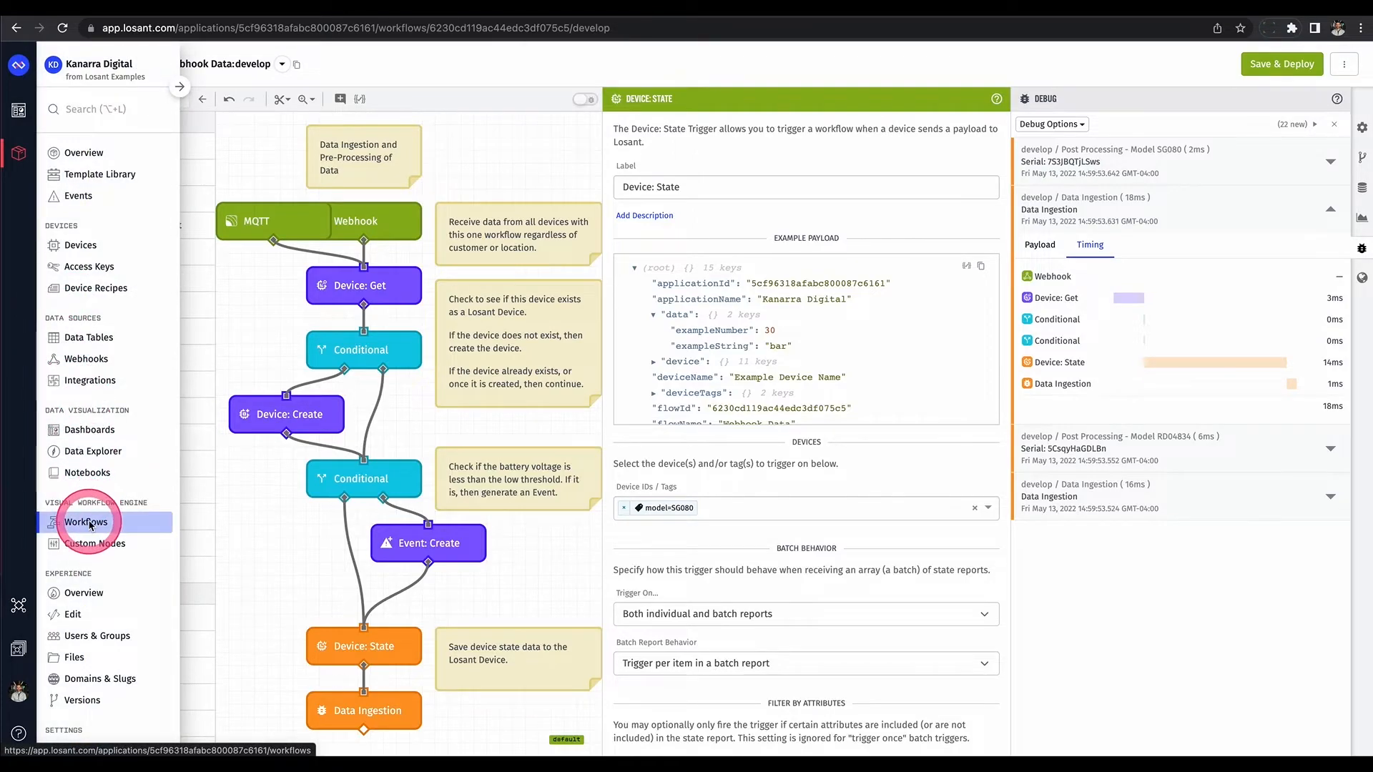
pyautogui.click(813, 124)
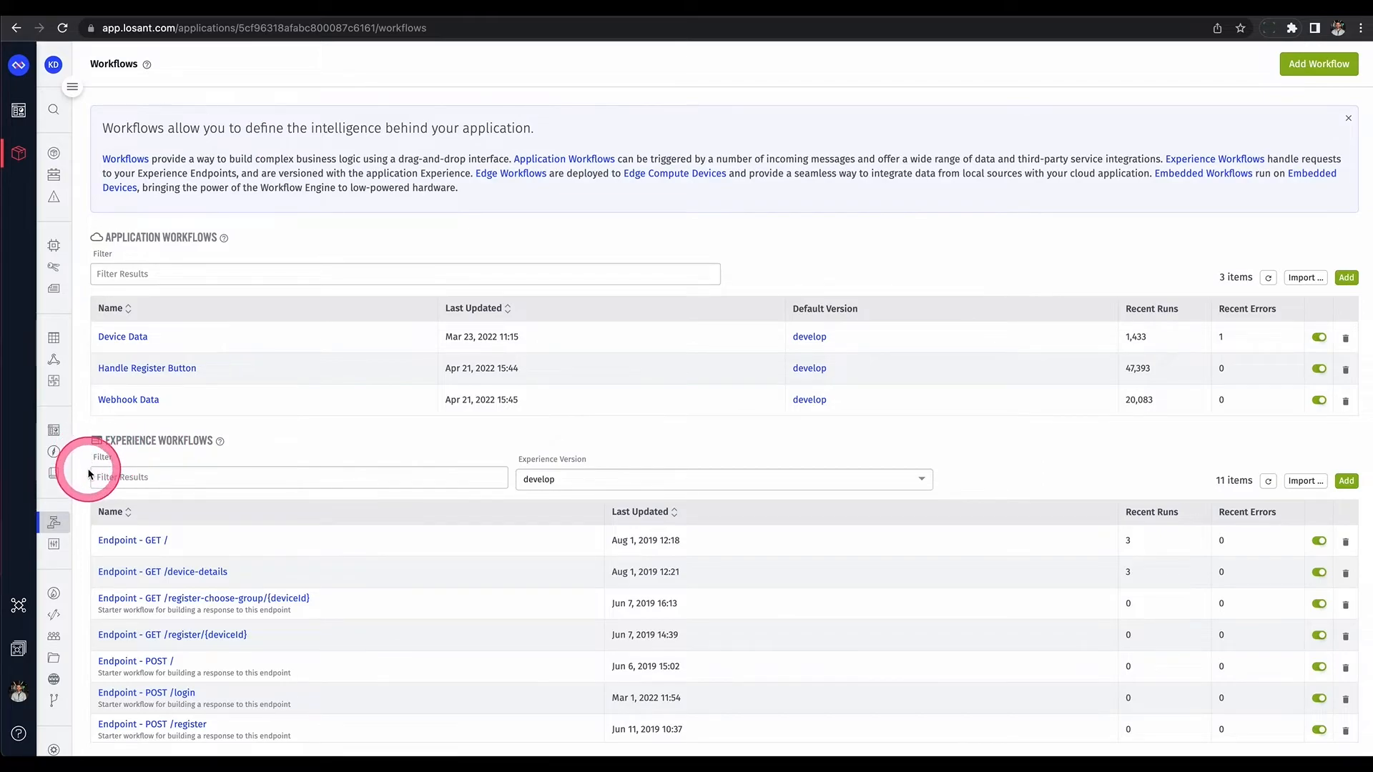
pyautogui.scroll(-3, 68, 465)
pyautogui.scroll(-3, 88, 473)
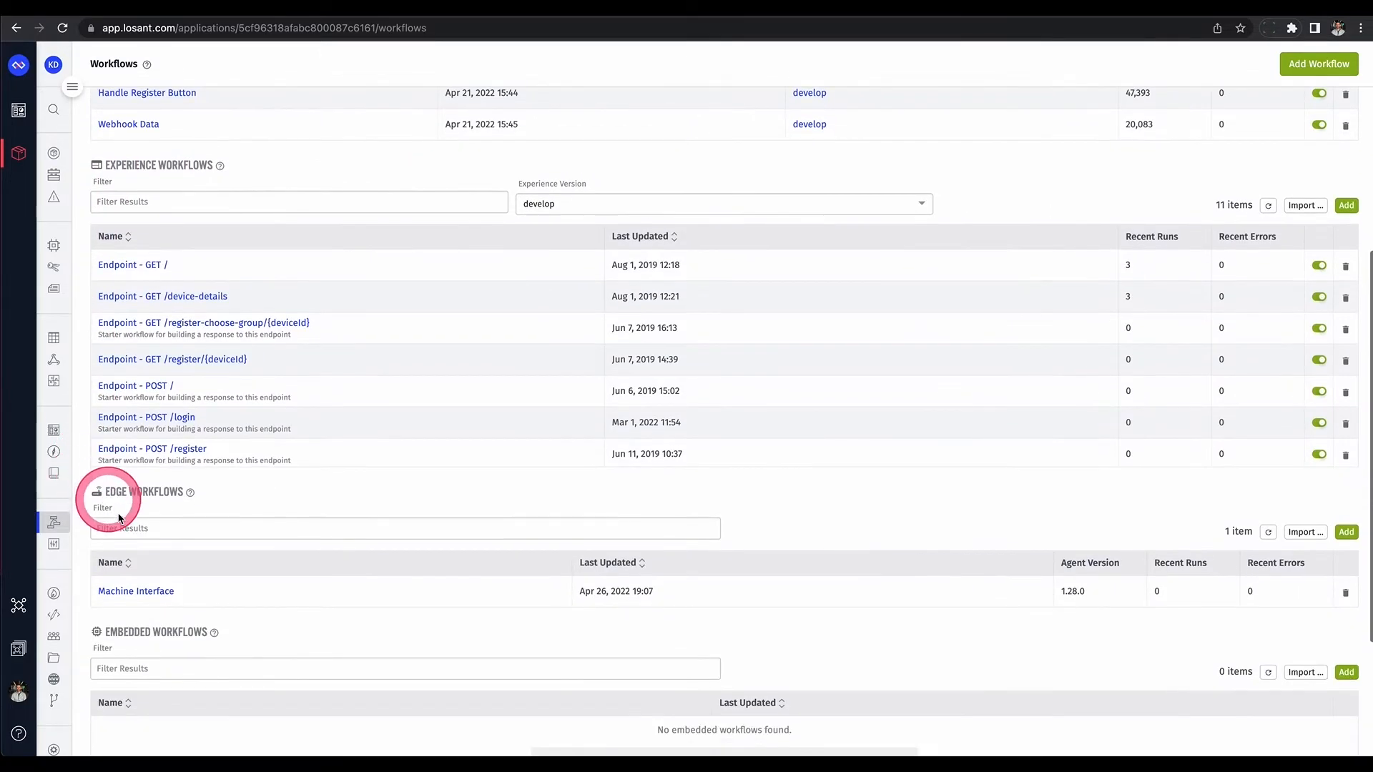
pyautogui.click(125, 596)
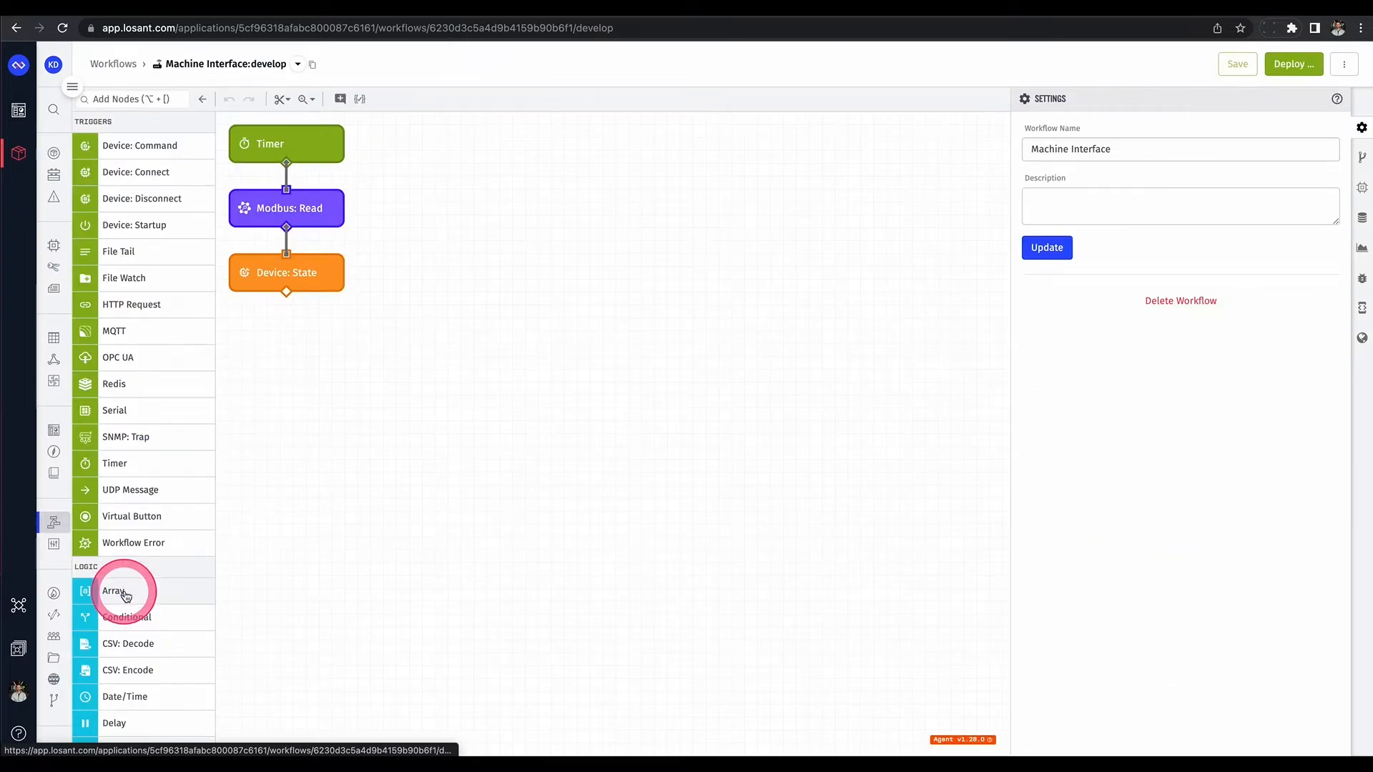
# Step: Examine the triggers and the logic and data nodes available for edge workflows, including Allen-Bradley, BACnet, Modbus, OPC UA and SNMP
pyautogui.click(258, 367)
pyautogui.click(226, 298)
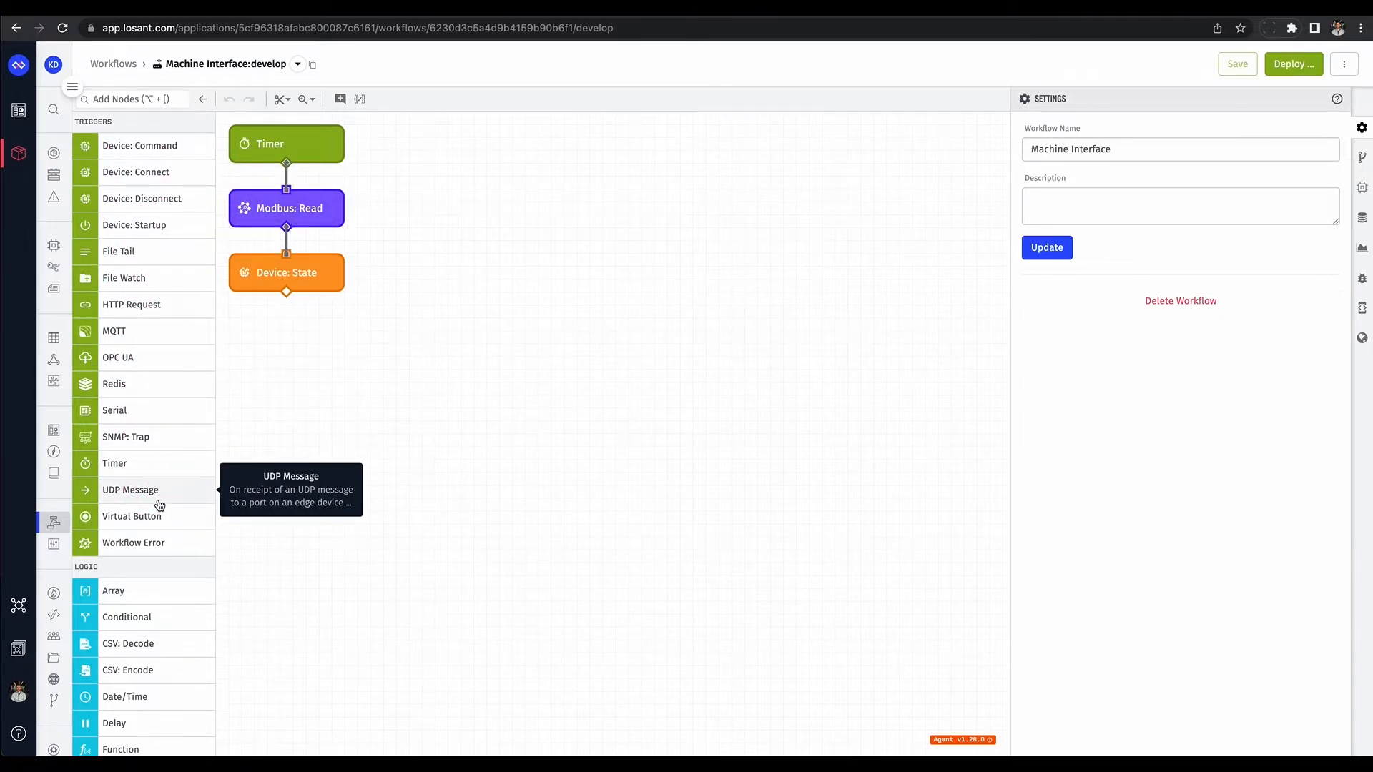
pyautogui.scroll(-1, 159, 505)
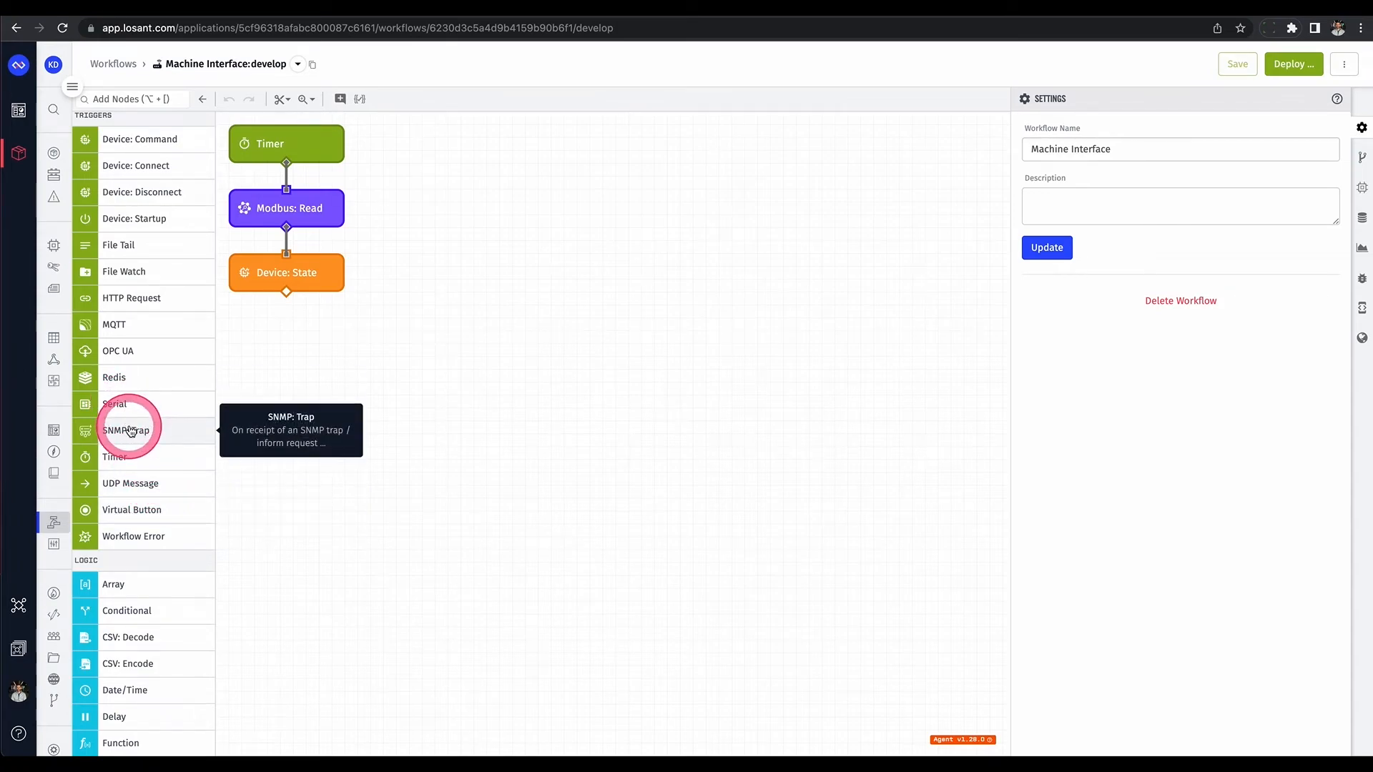
pyautogui.scroll(-15, 128, 426)
pyautogui.scroll(-3, 129, 430)
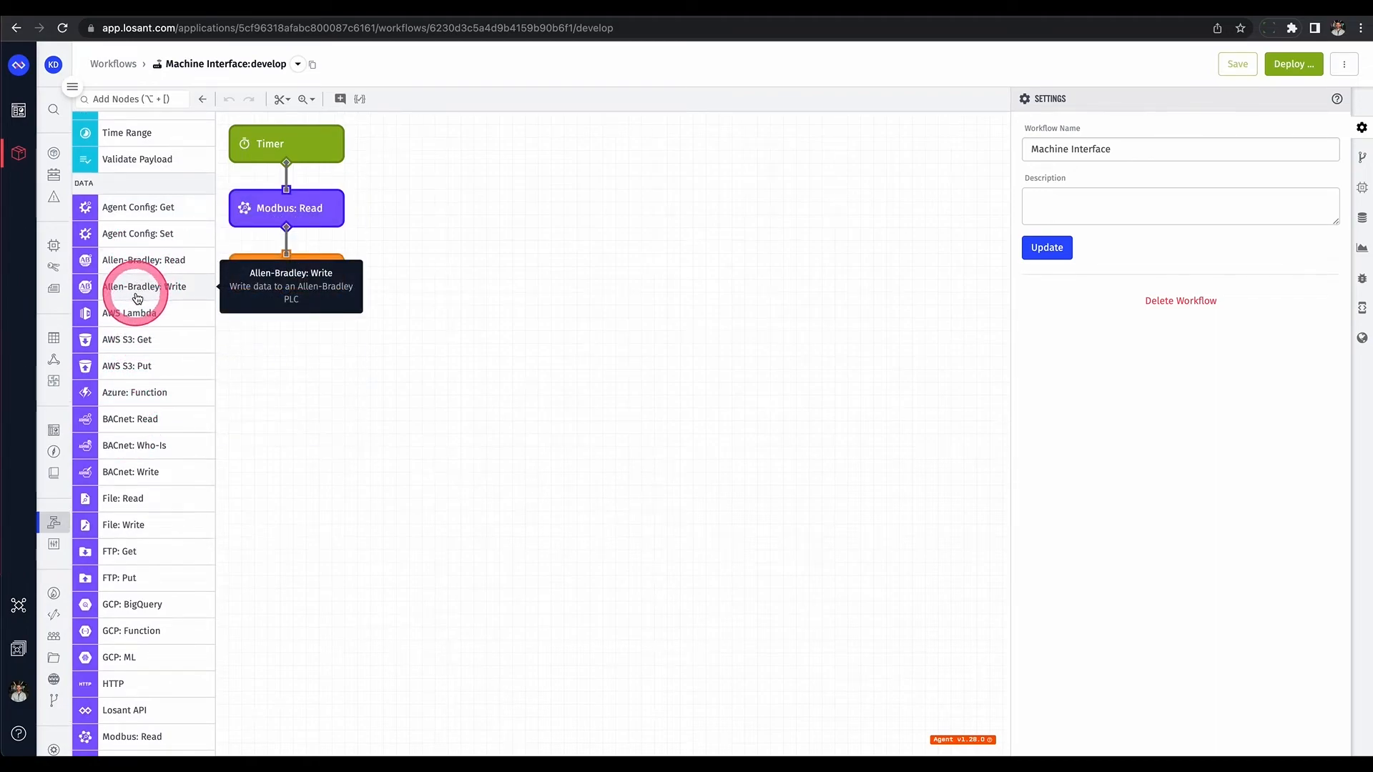
pyautogui.scroll(-7, 139, 468)
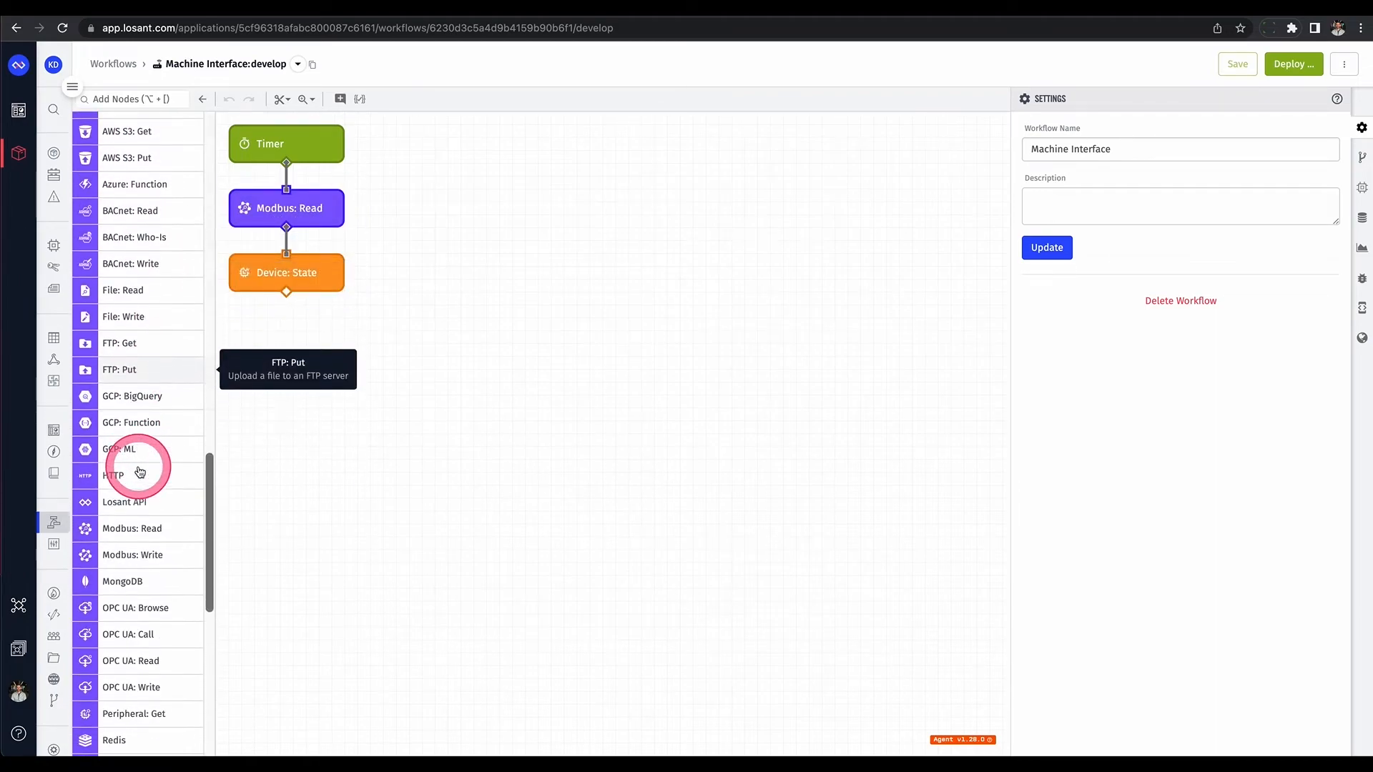
pyautogui.scroll(-6, 129, 643)
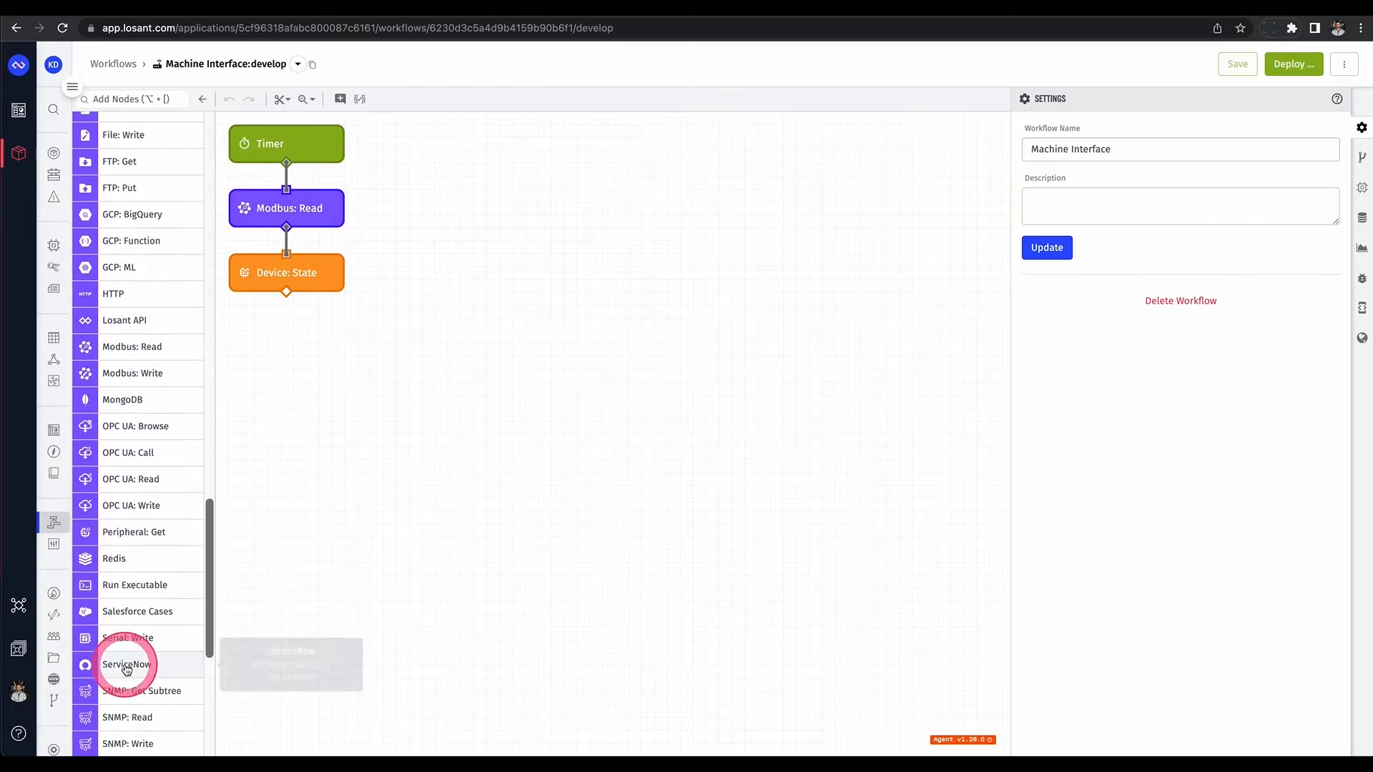
pyautogui.scroll(-2, 126, 665)
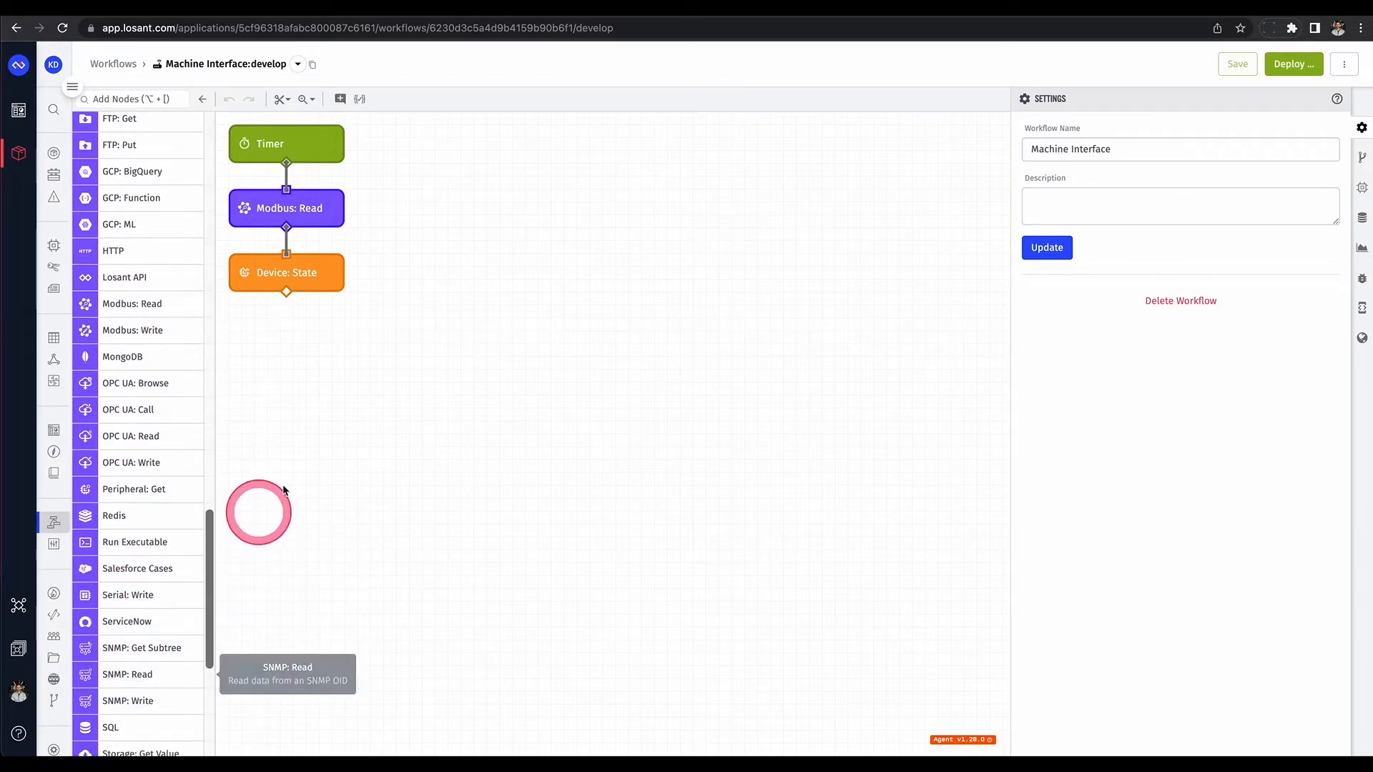
pyautogui.scroll(20, 165, 372)
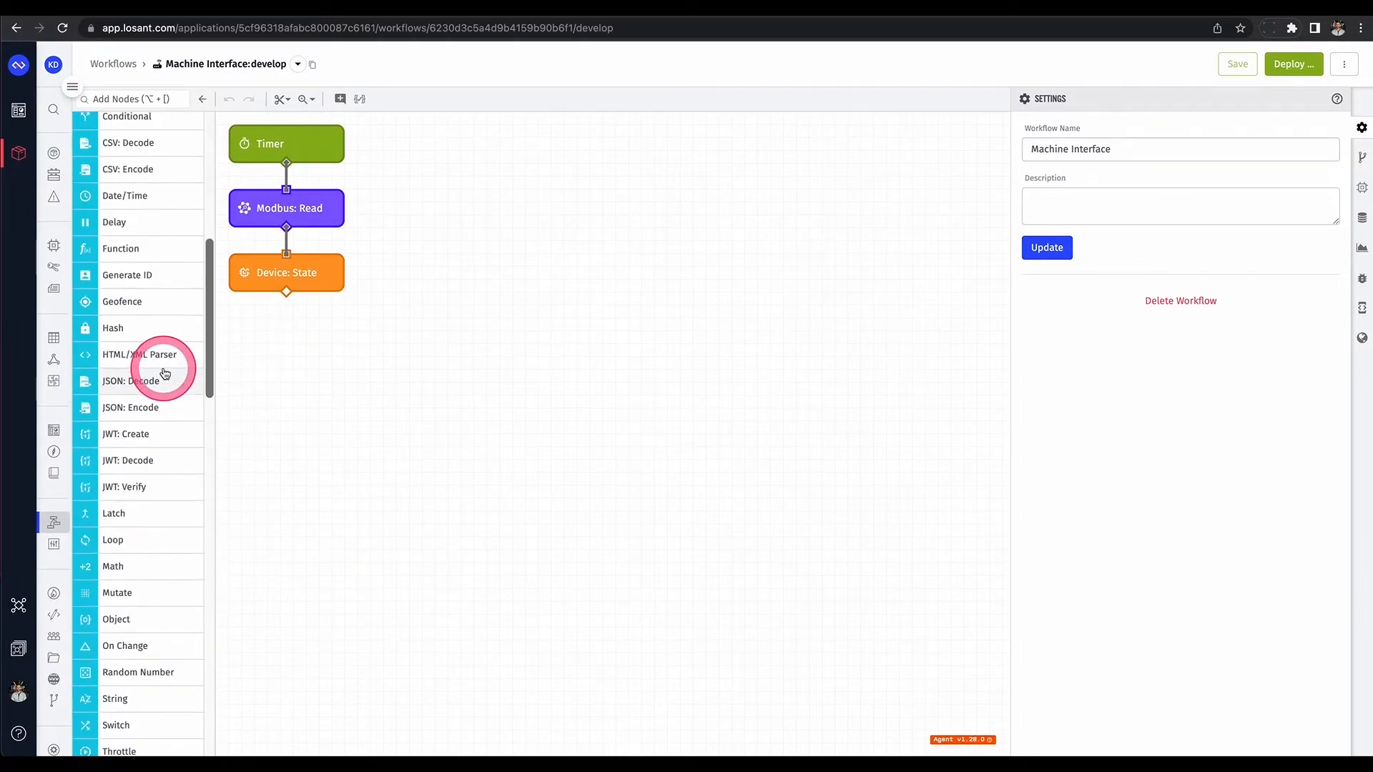
# Step: Try adding a second Timer trigger beside the existing one, and remove it from the workflow
pyautogui.scroll(16, 165, 373)
pyautogui.moveTo(136, 457); pyautogui.dragTo(415, 142)
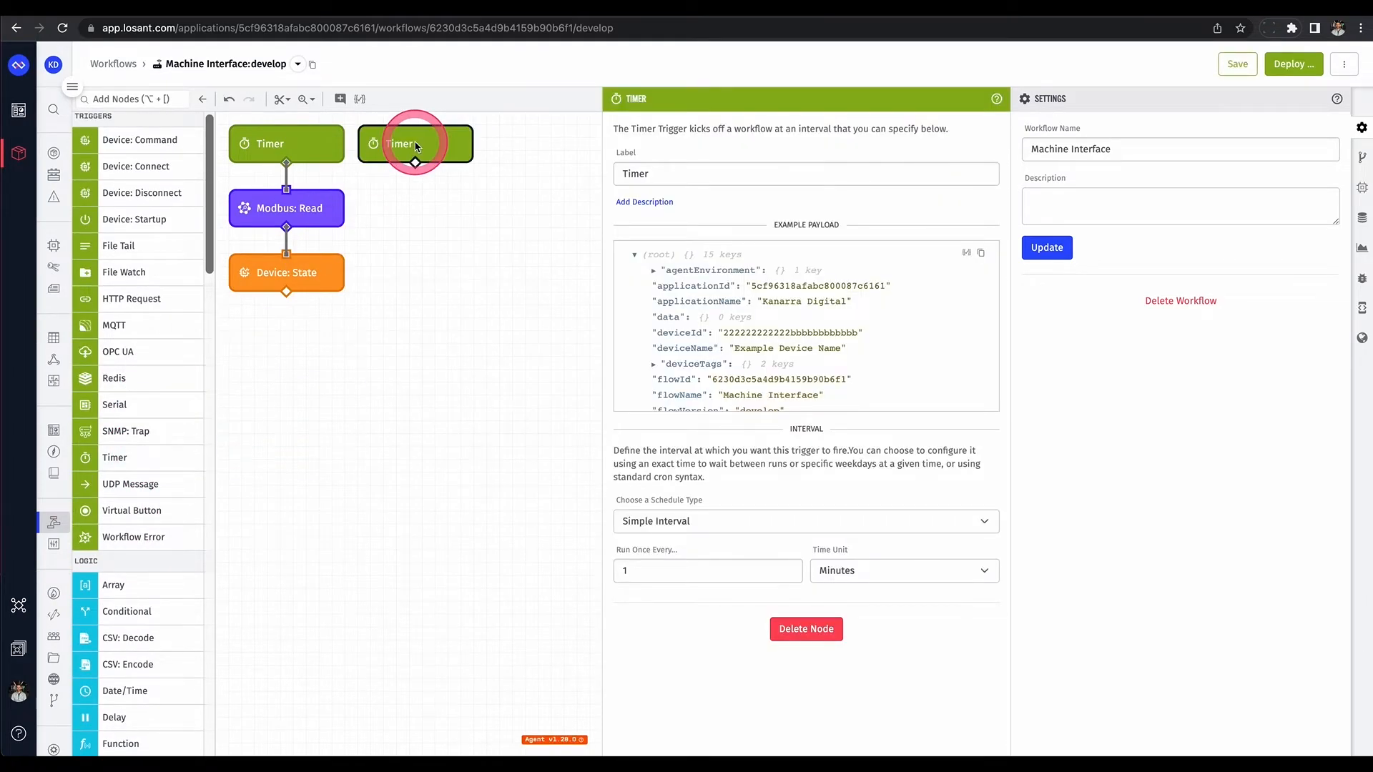
pyautogui.press('Delete')
# Step: Examine the existing Timer trigger's interval settings and its available time units
pyautogui.click(332, 143)
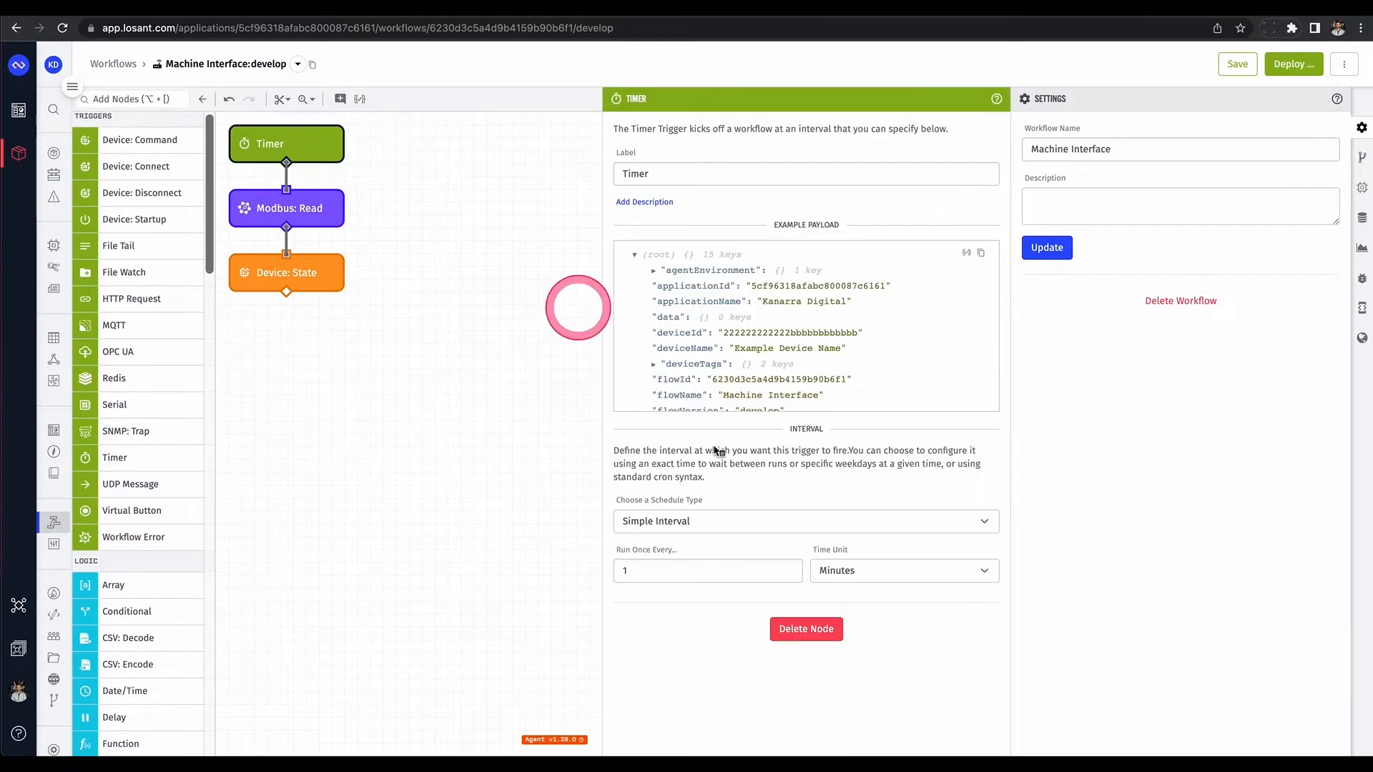
pyautogui.click(910, 570)
pyautogui.click(401, 259)
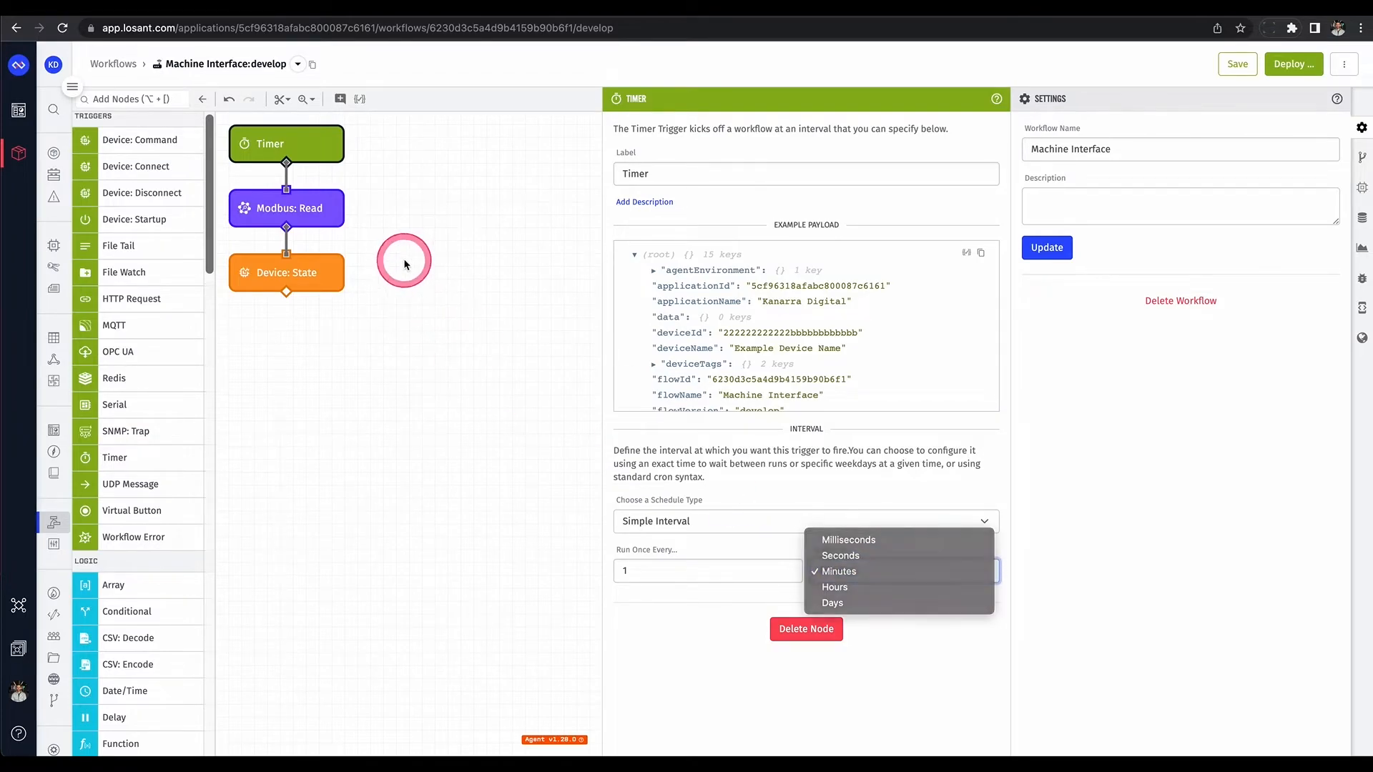
# Step: Examine the Modbus: Read node's TCP connection, register read instructions and result path, and open the workflow's debug output
pyautogui.click(309, 209)
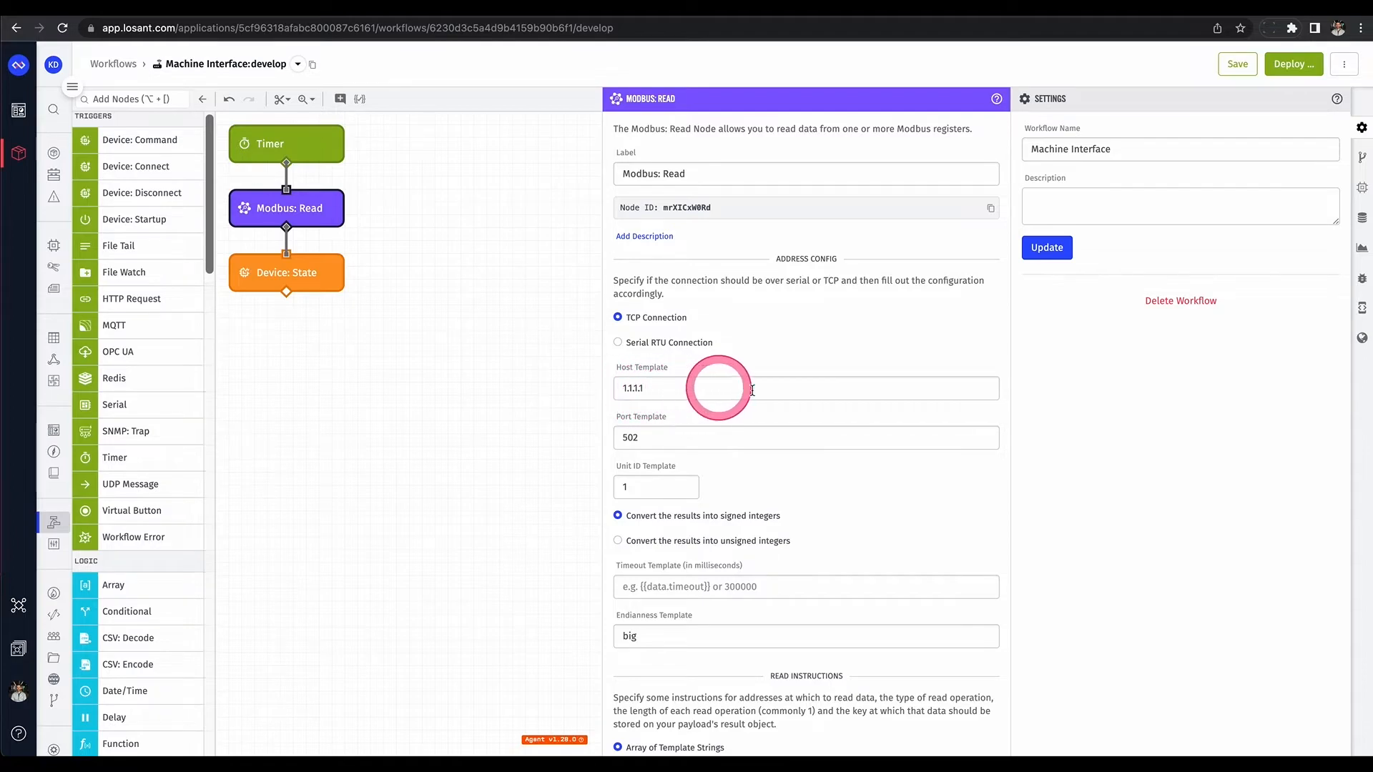
pyautogui.scroll(-5, 834, 460)
pyautogui.scroll(-4, 840, 468)
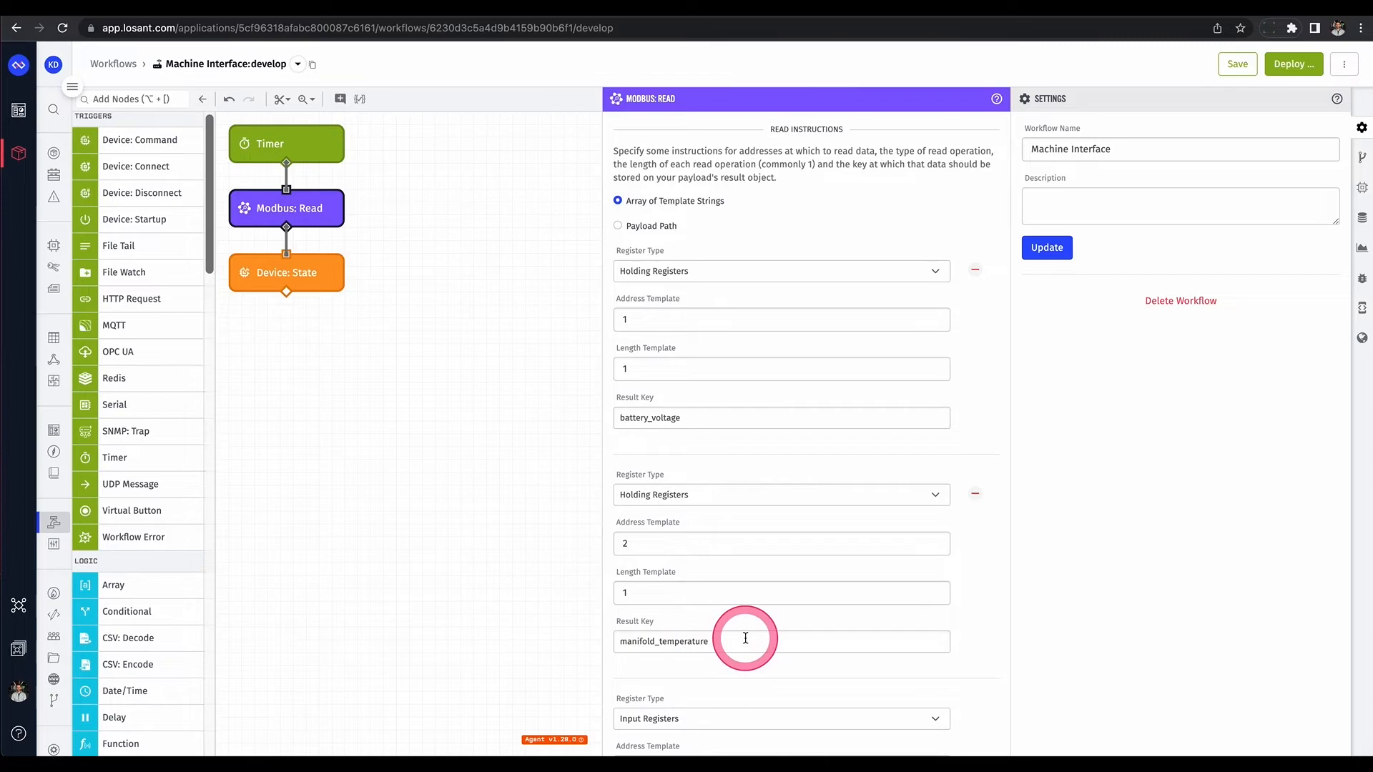
pyautogui.scroll(-5, 745, 637)
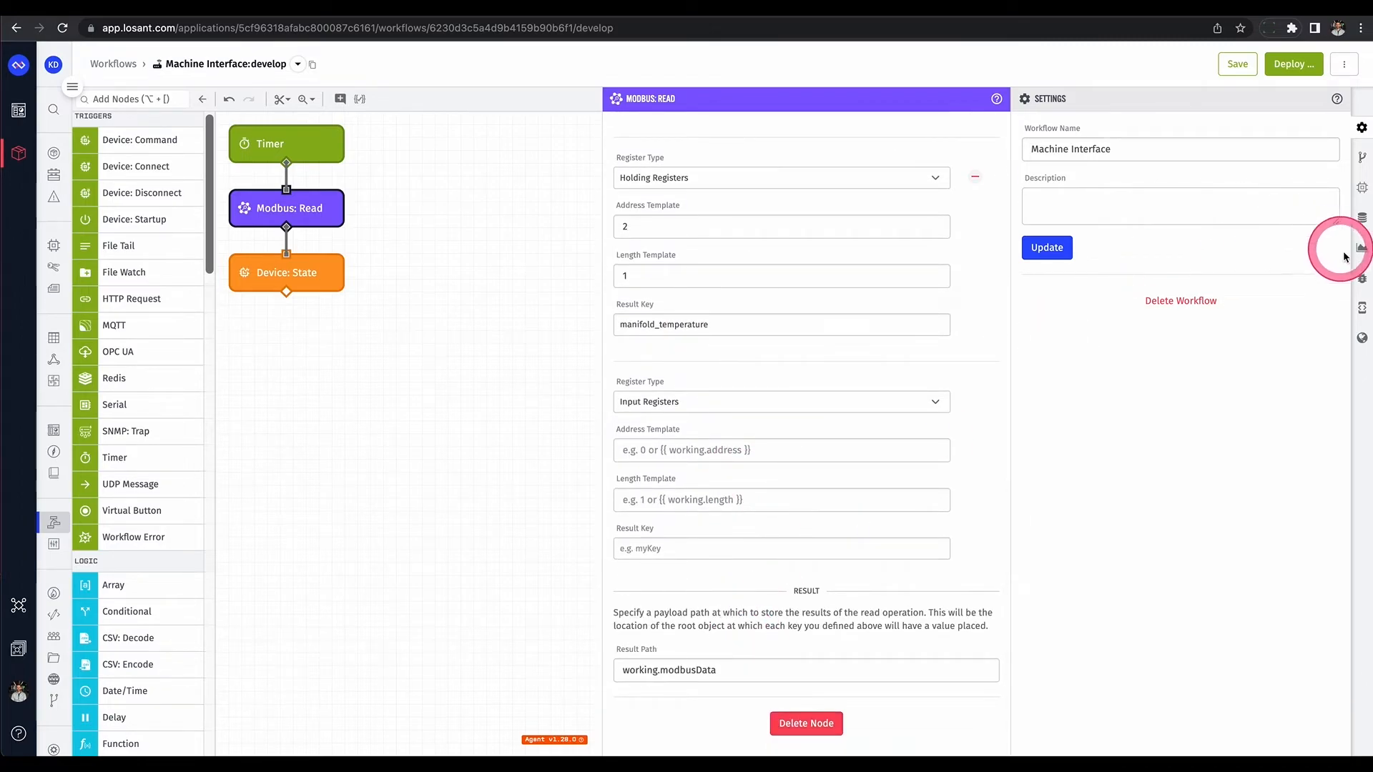
pyautogui.click(1361, 279)
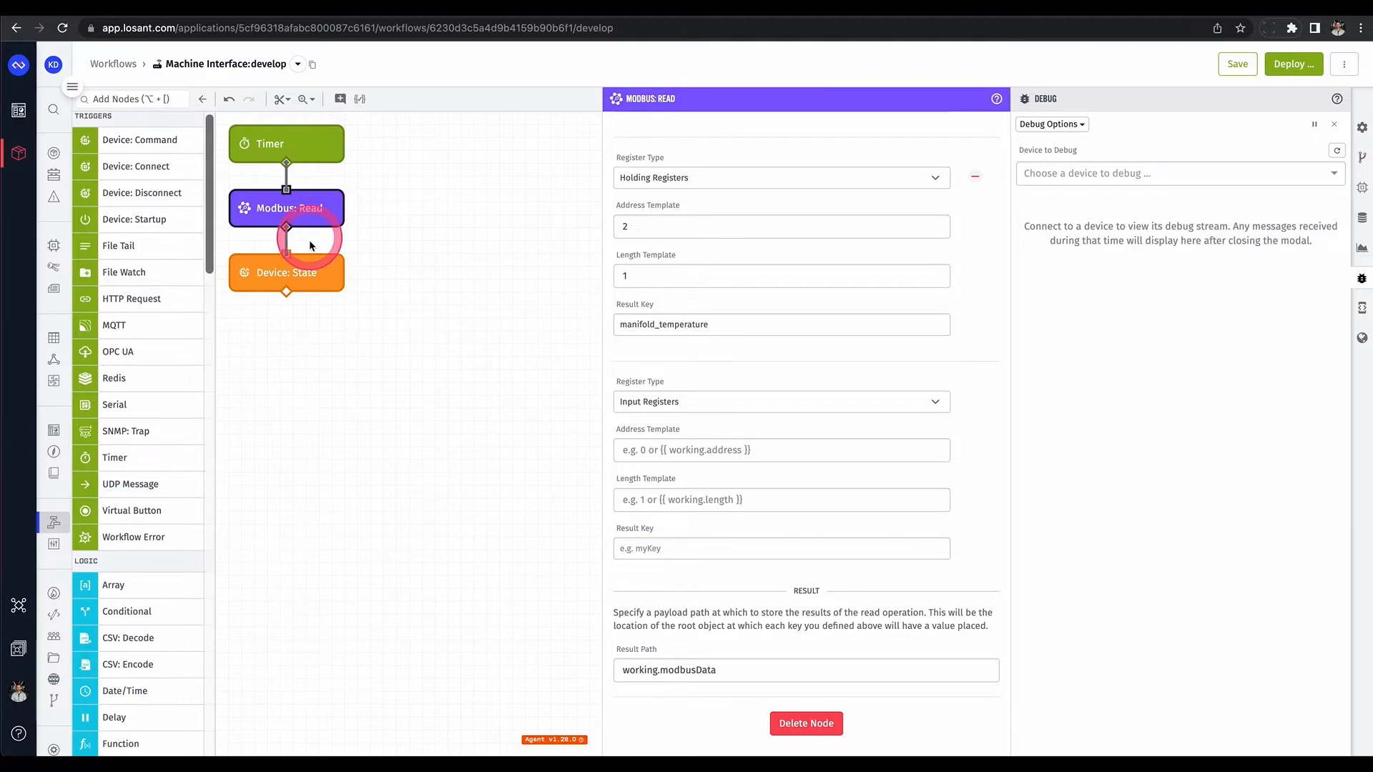
# Step: Examine the Device: State node's device ID path and attribute mappings, and check the tags and recent states on the RD04834 generator's device page
pyautogui.click(304, 270)
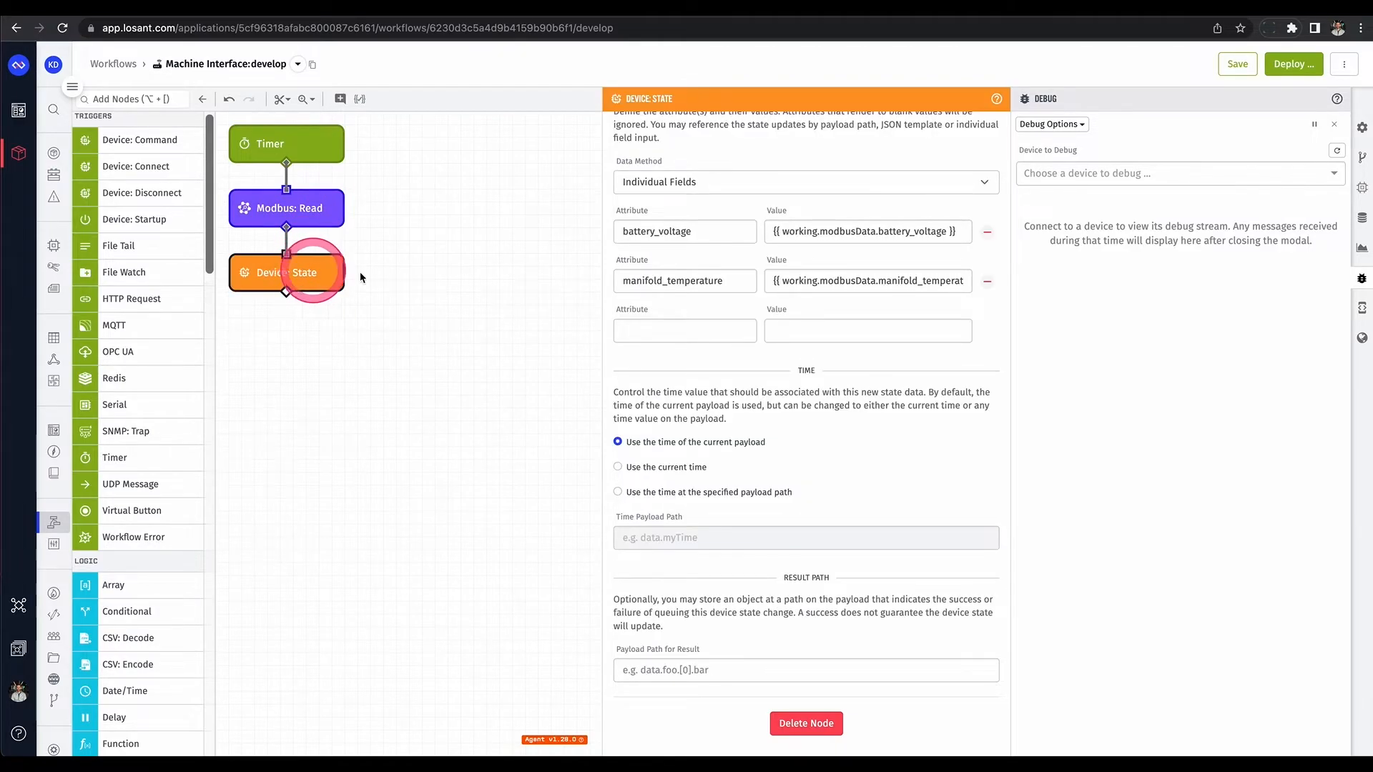
pyautogui.scroll(5, 787, 362)
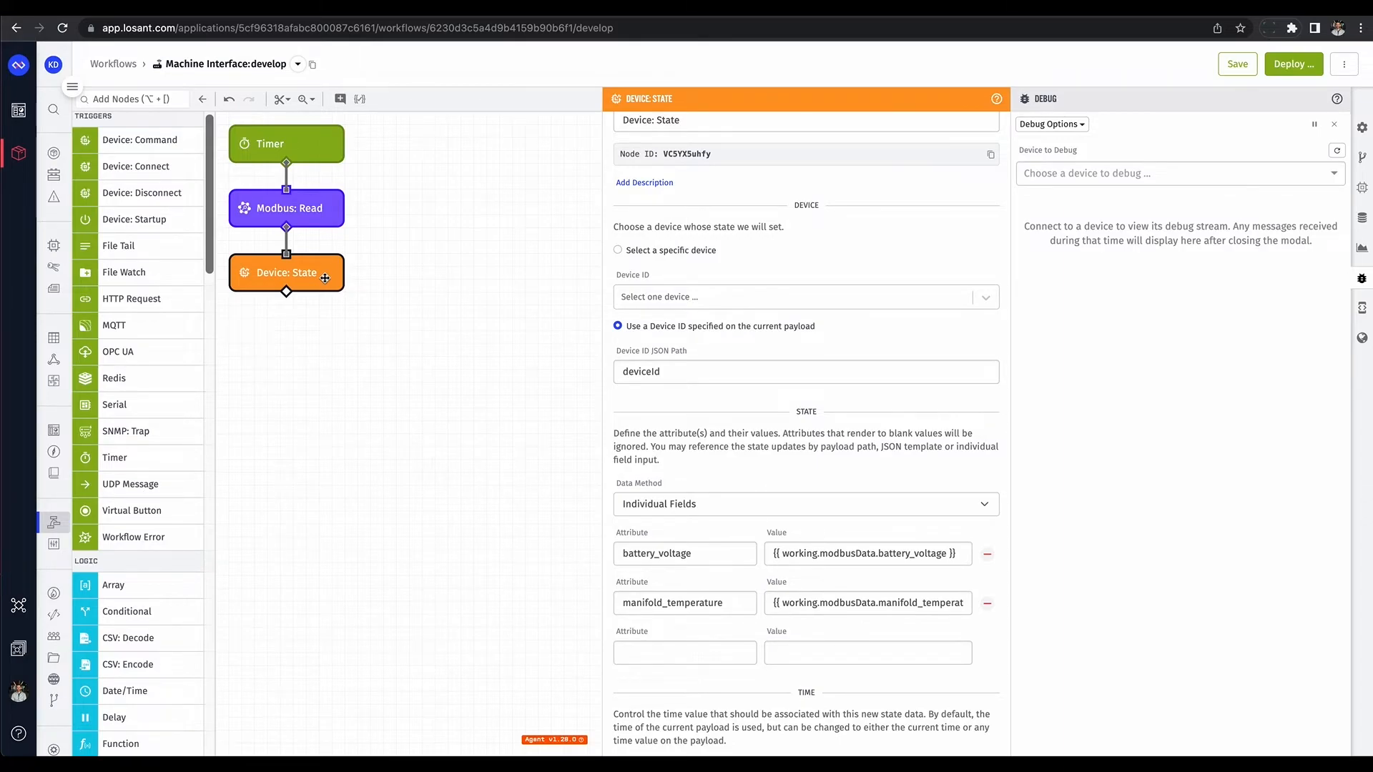
pyautogui.click(297, 277)
pyautogui.click(368, 238)
pyautogui.click(494, 50)
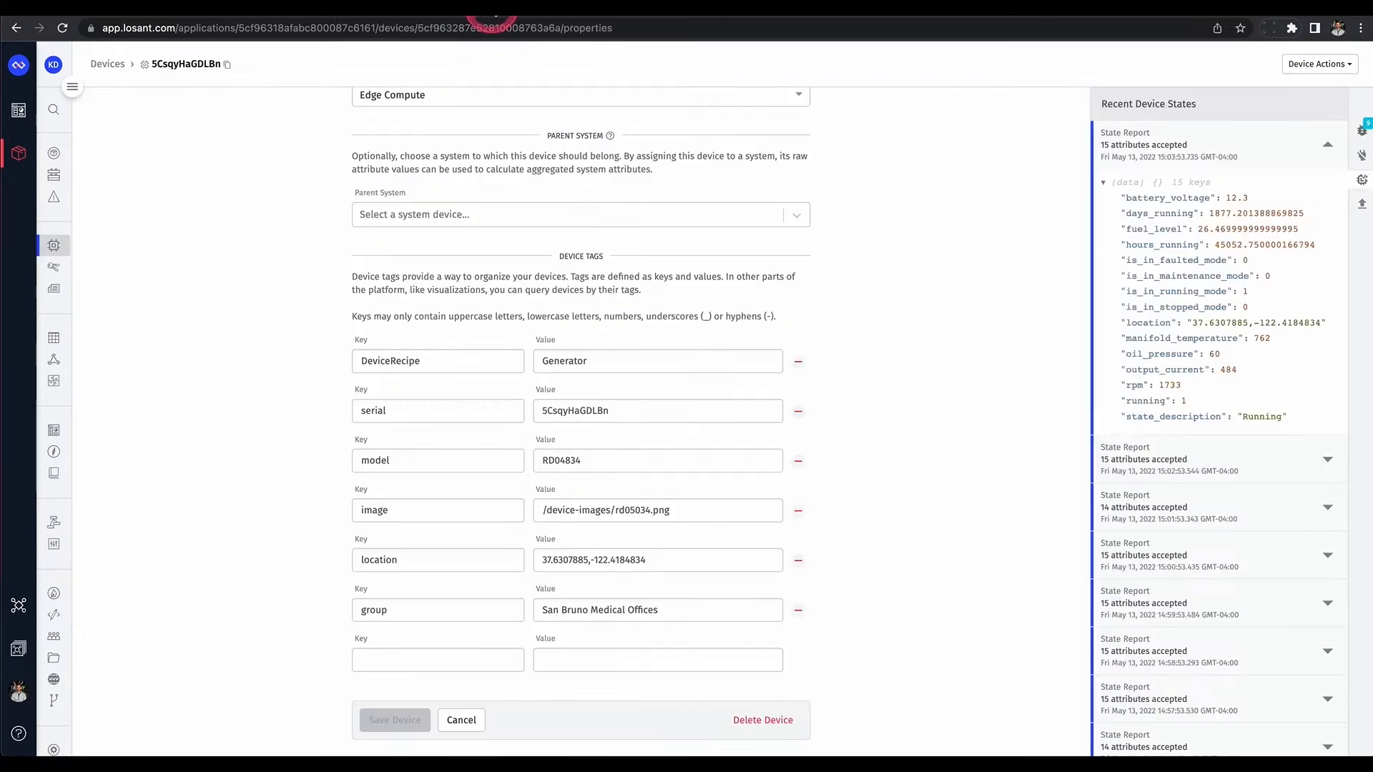
pyautogui.click(816, 204)
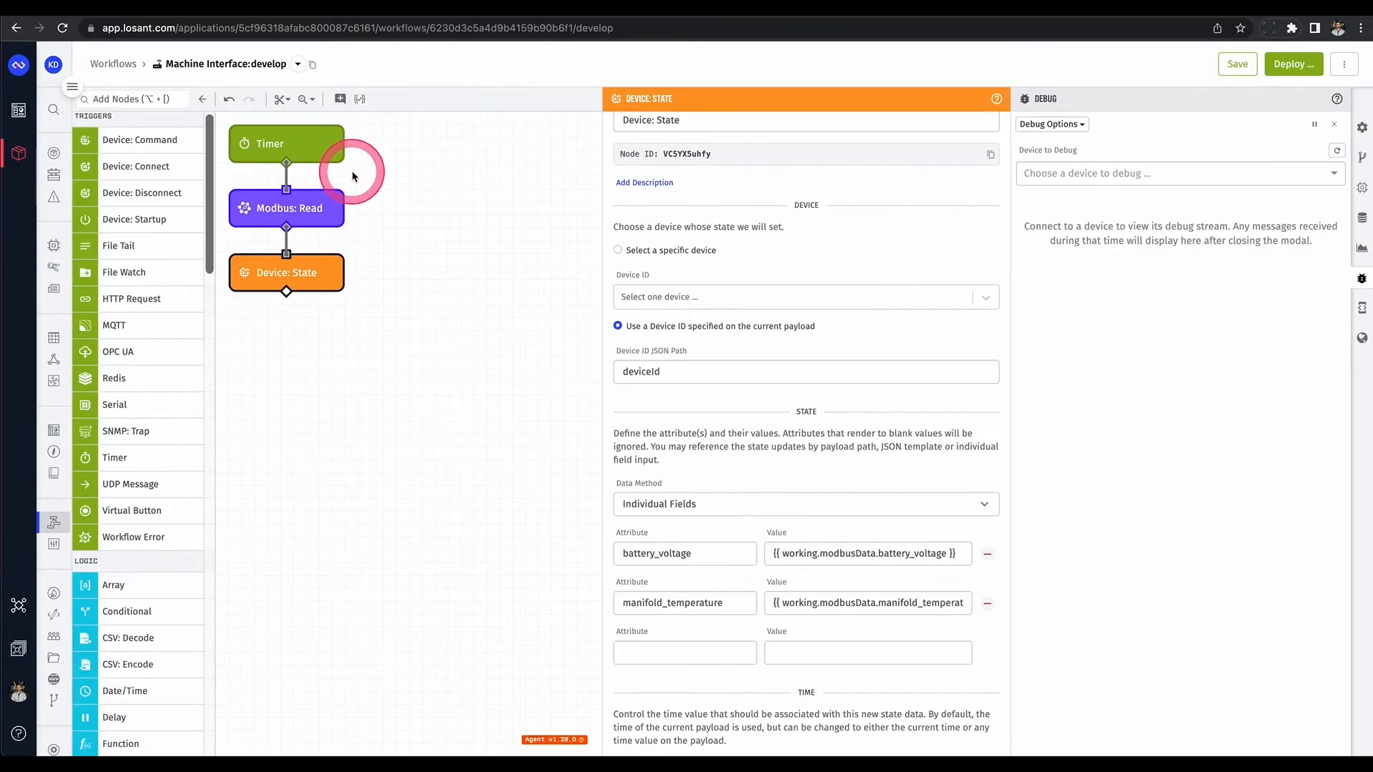
# Step: Save the Machine Interface workflow
pyautogui.click(1231, 66)
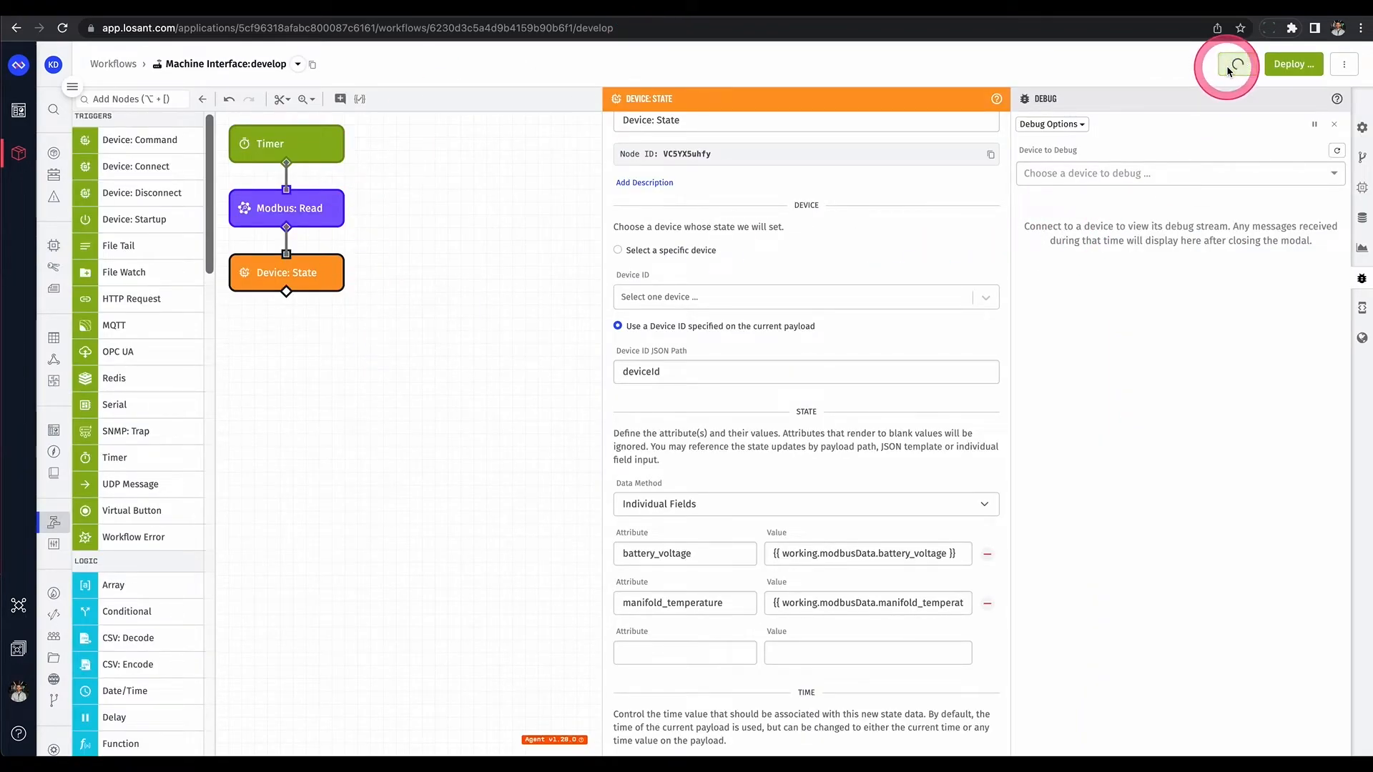
# Step: Try targeting a new workflow version deployment at device 5CsqyHaGDLBn, look up "model" tags as further targets, and cancel the deployment
pyautogui.click(1302, 68)
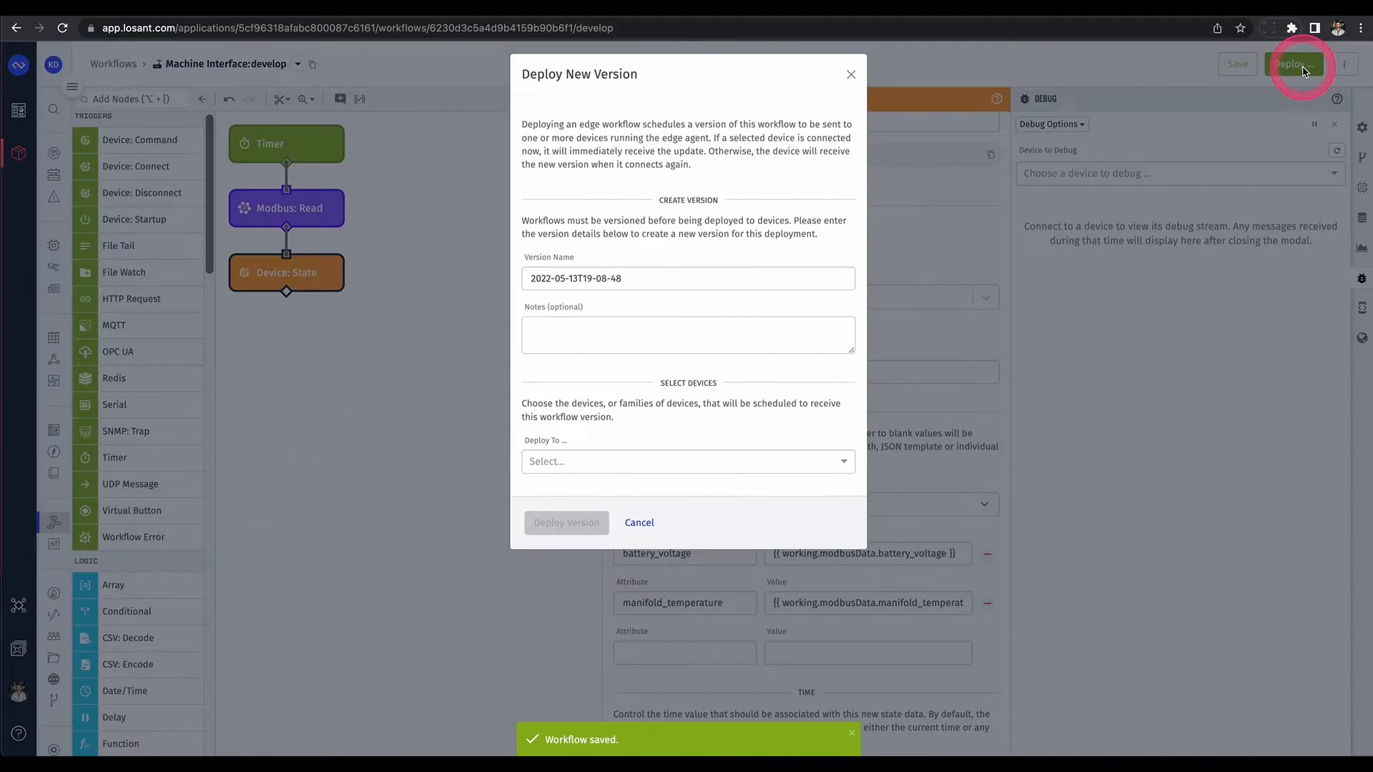
pyautogui.click(648, 468)
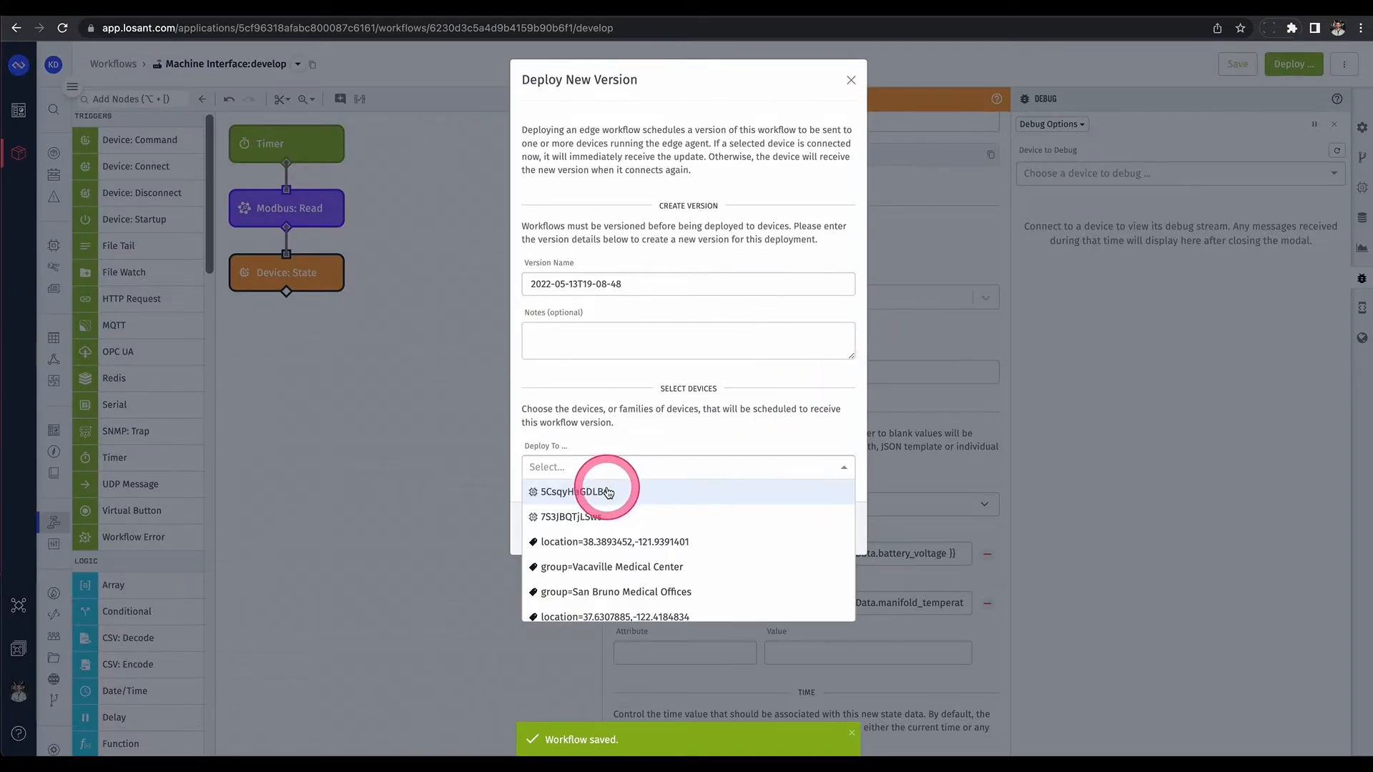
pyautogui.click(608, 493)
pyautogui.click(639, 468)
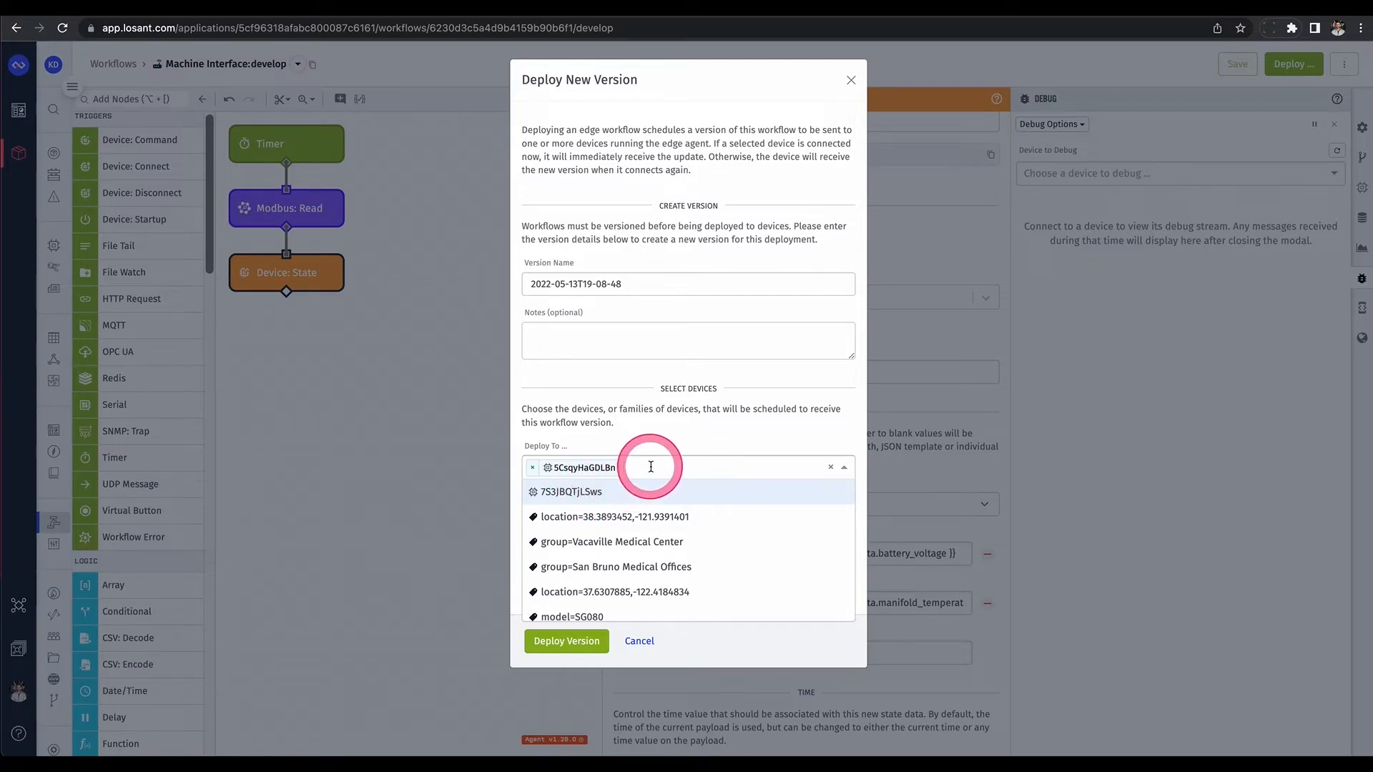
pyautogui.write('model')
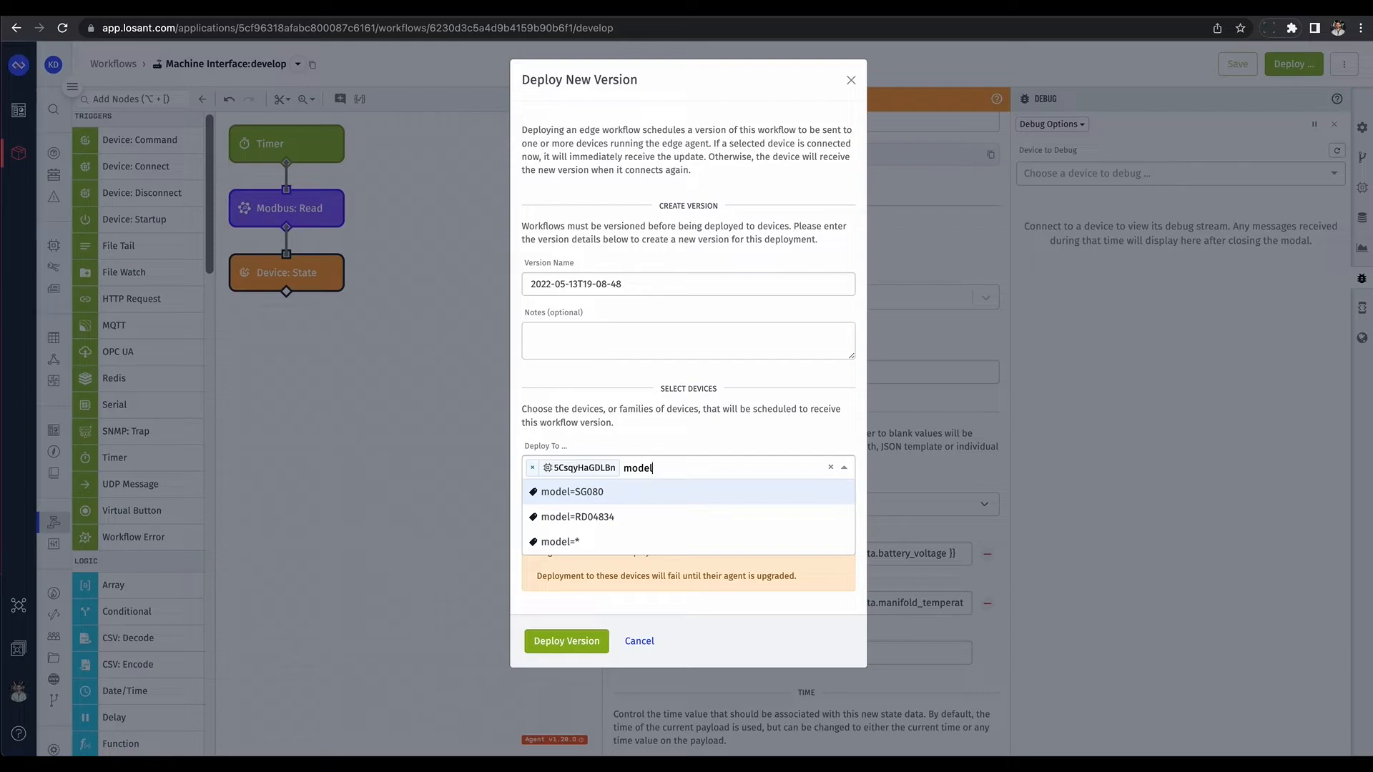
pyautogui.click(647, 433)
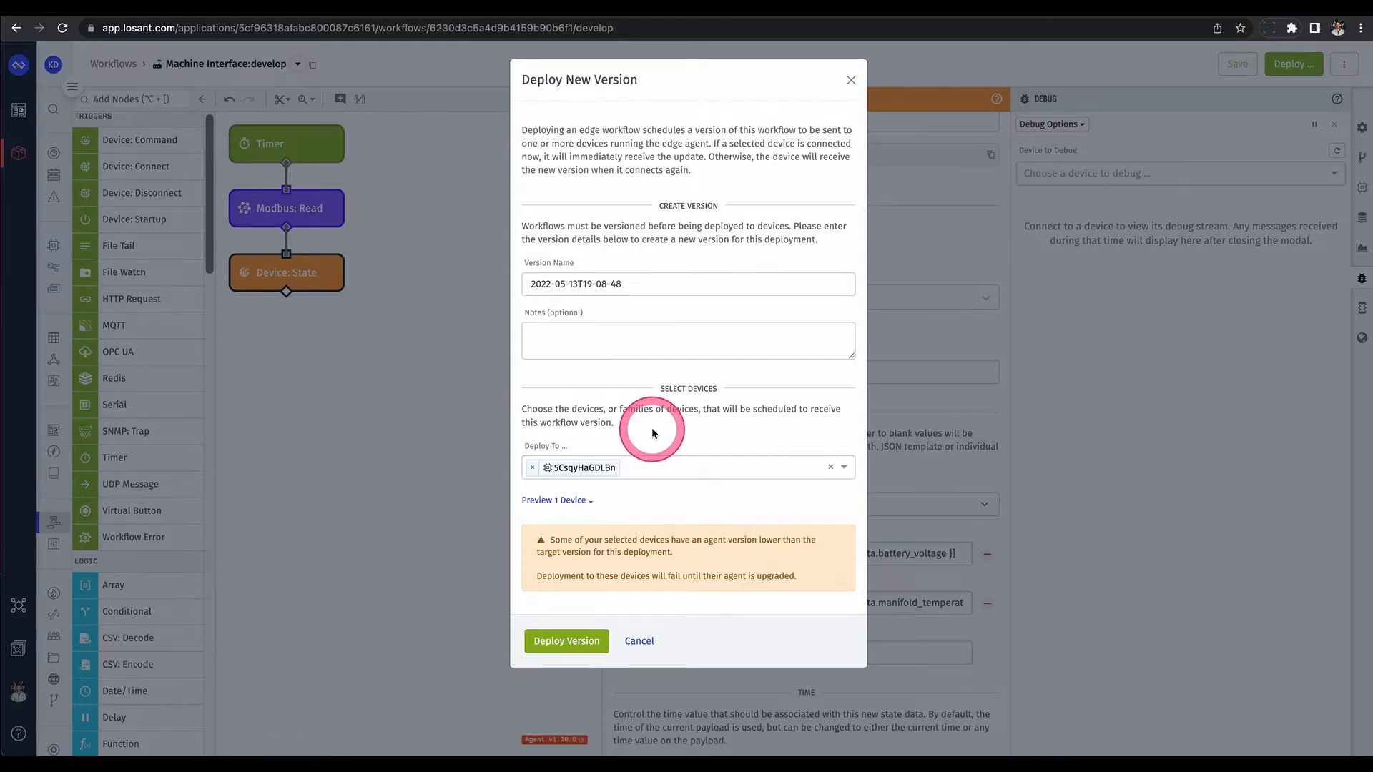
pyautogui.click(565, 642)
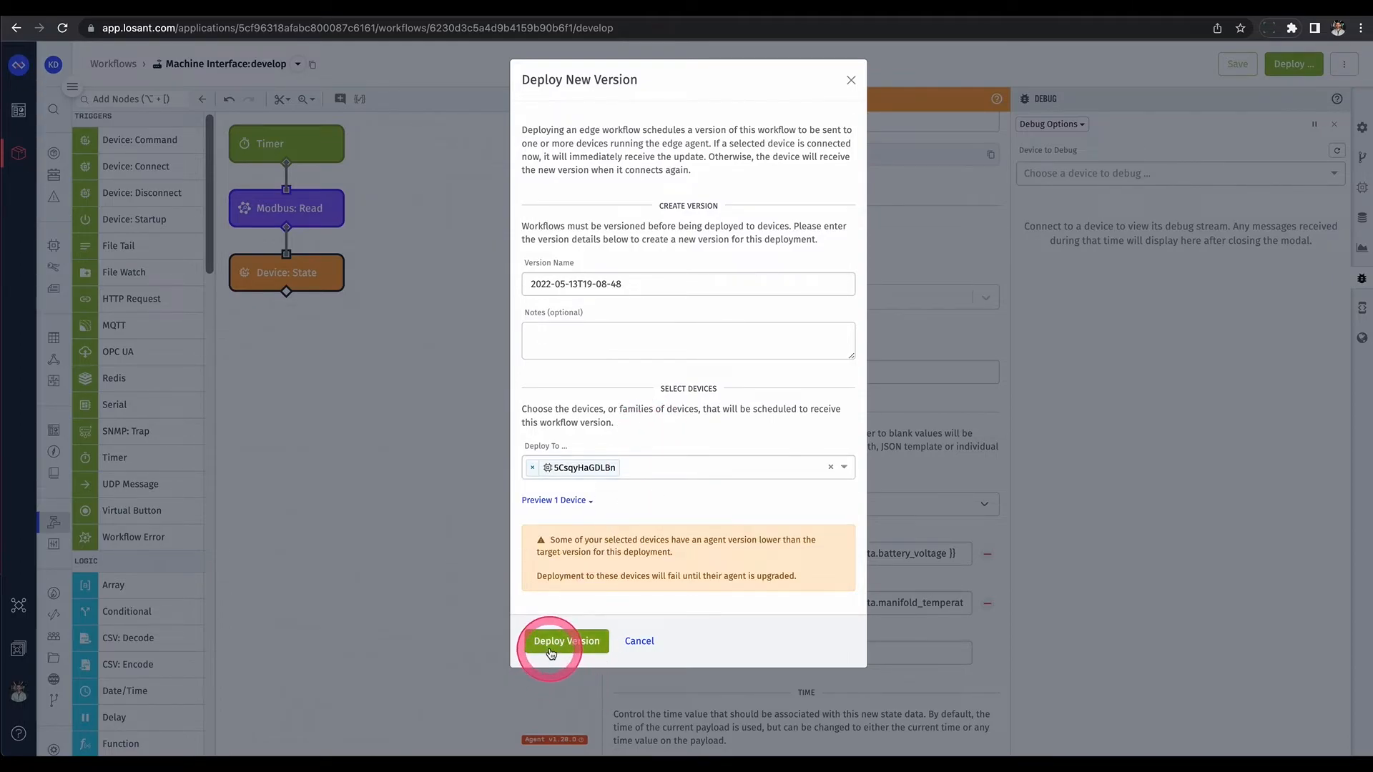
pyautogui.click(571, 643)
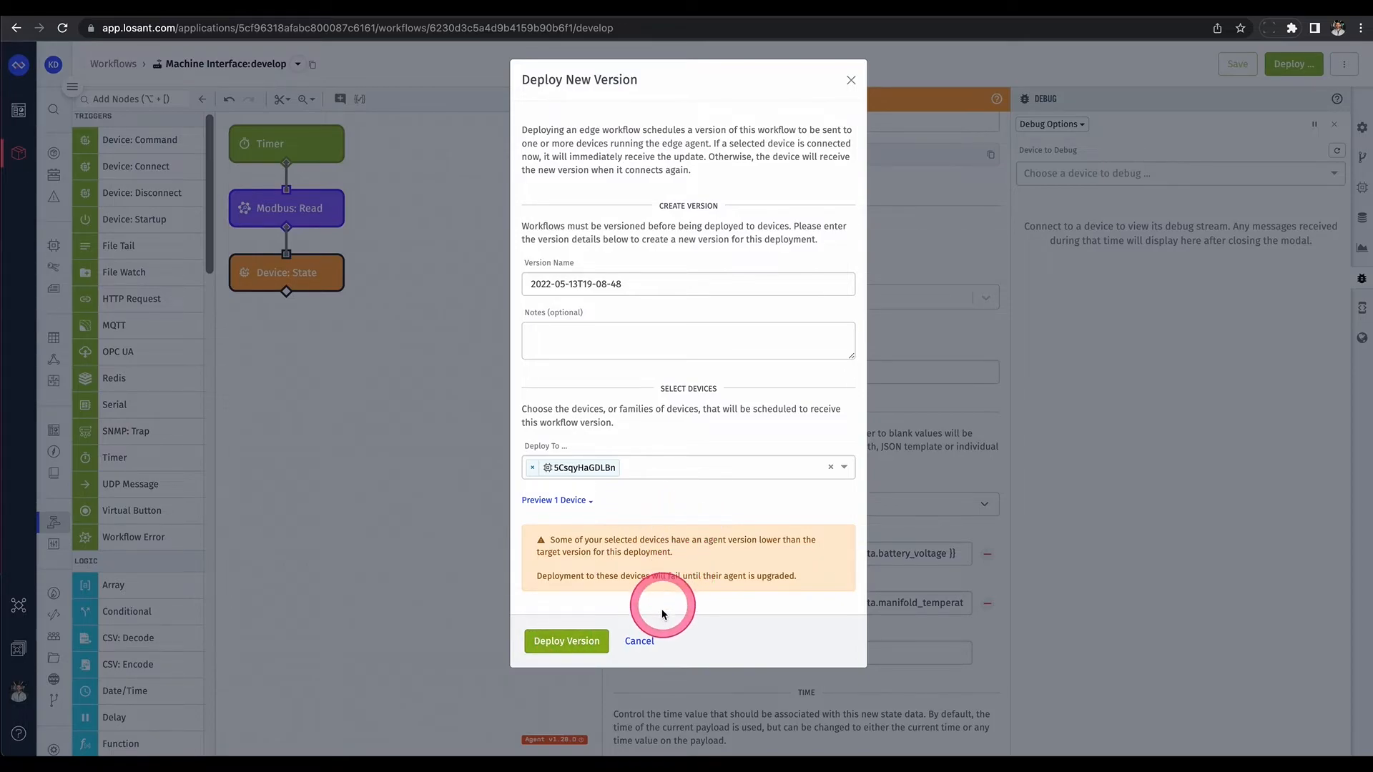
pyautogui.click(643, 642)
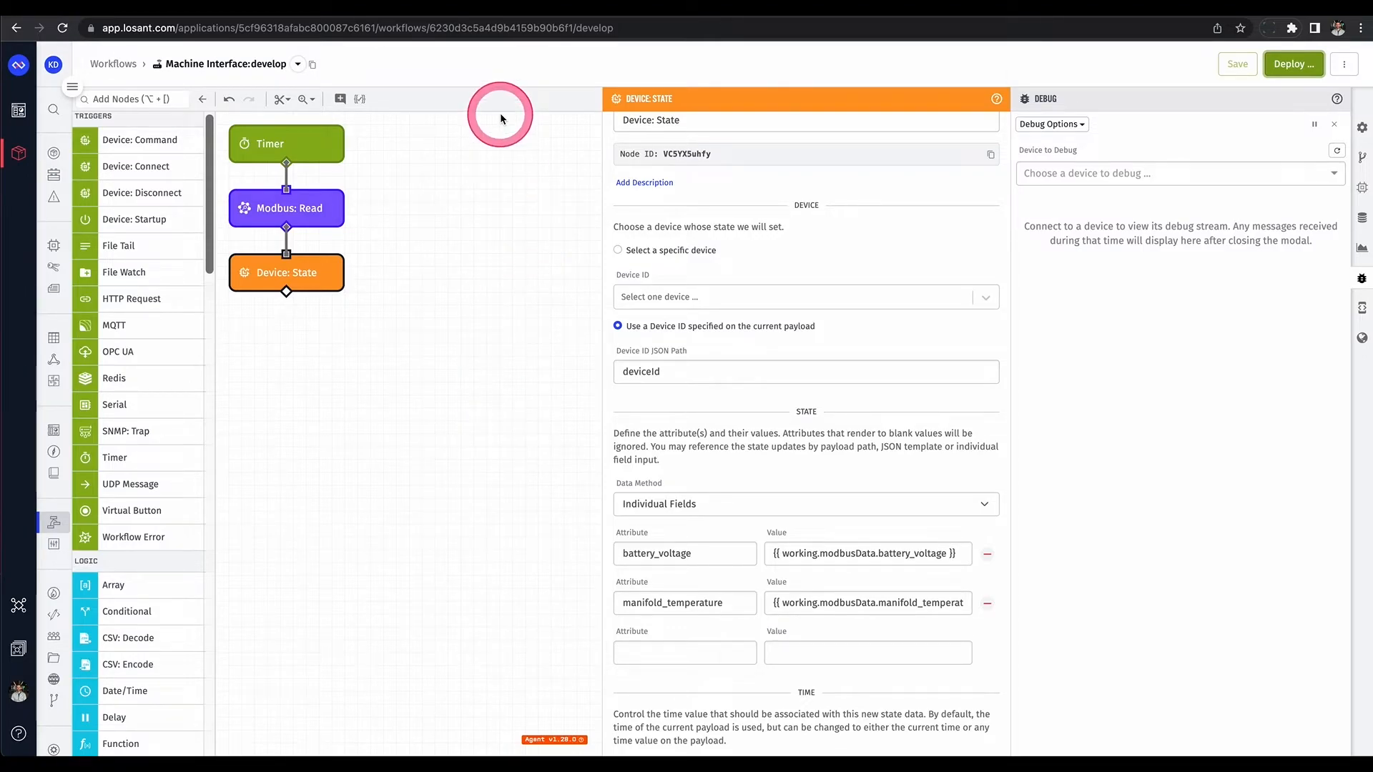
# Step: Switch to the your-company portal, examine the Generator Details dashboard for A4pEWHTTtNrt, and return to the Device Groups overview
pyautogui.click(812, 9)
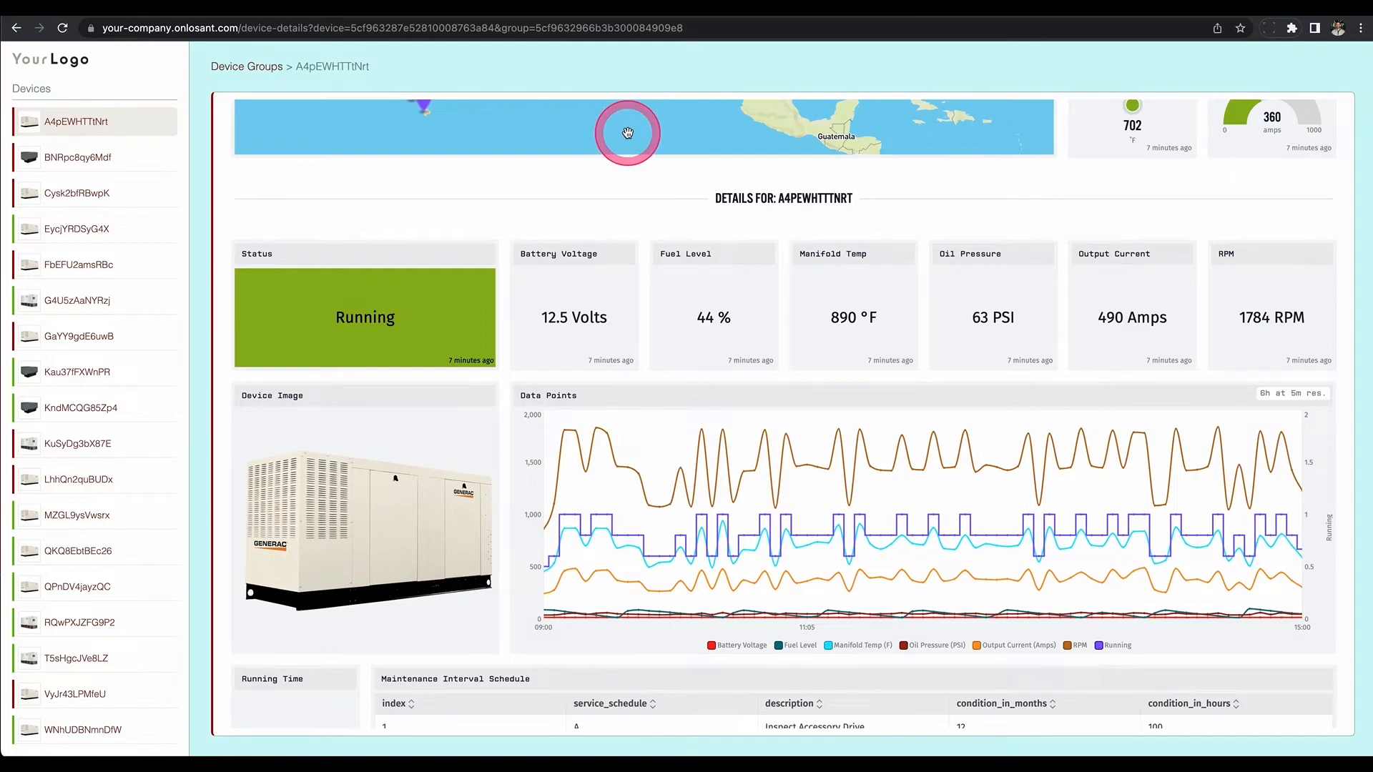
pyautogui.scroll(5, 561, 220)
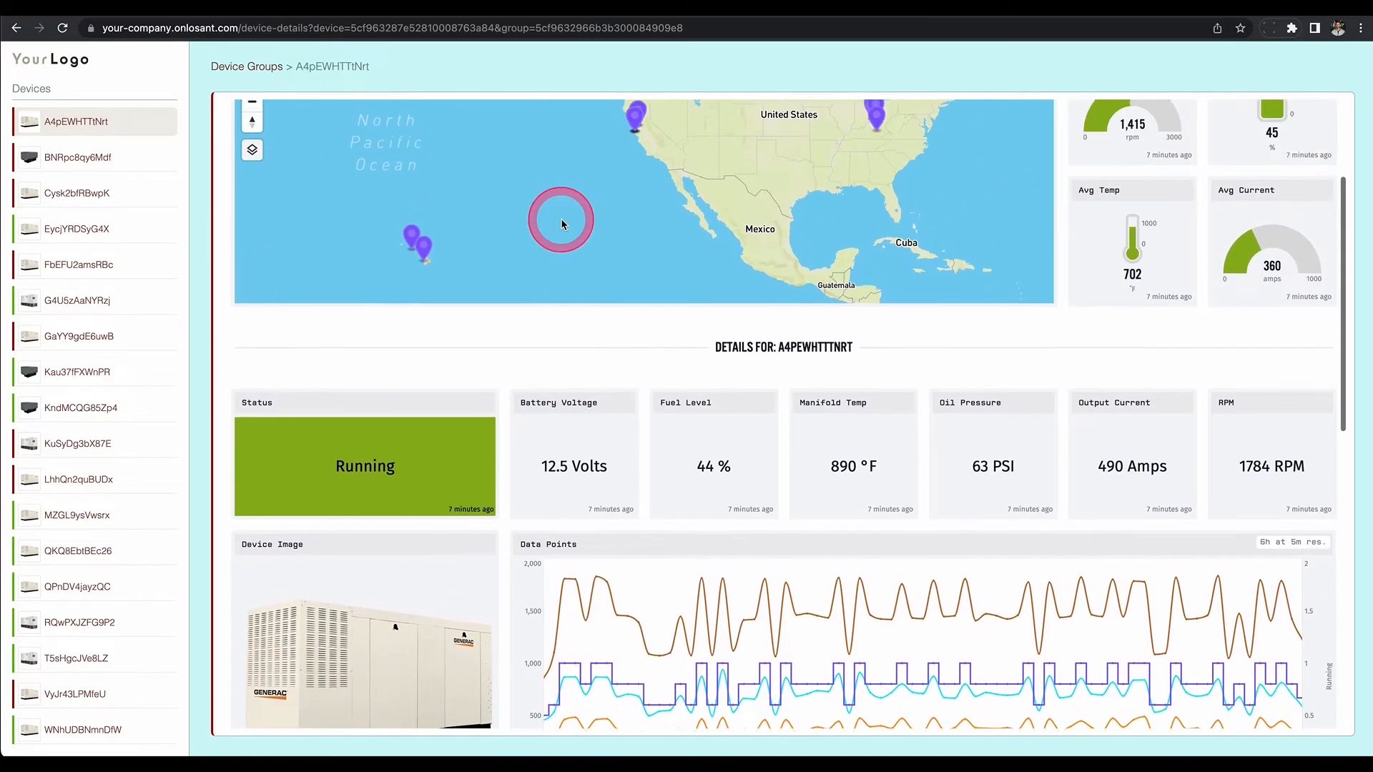
pyautogui.scroll(4, 562, 219)
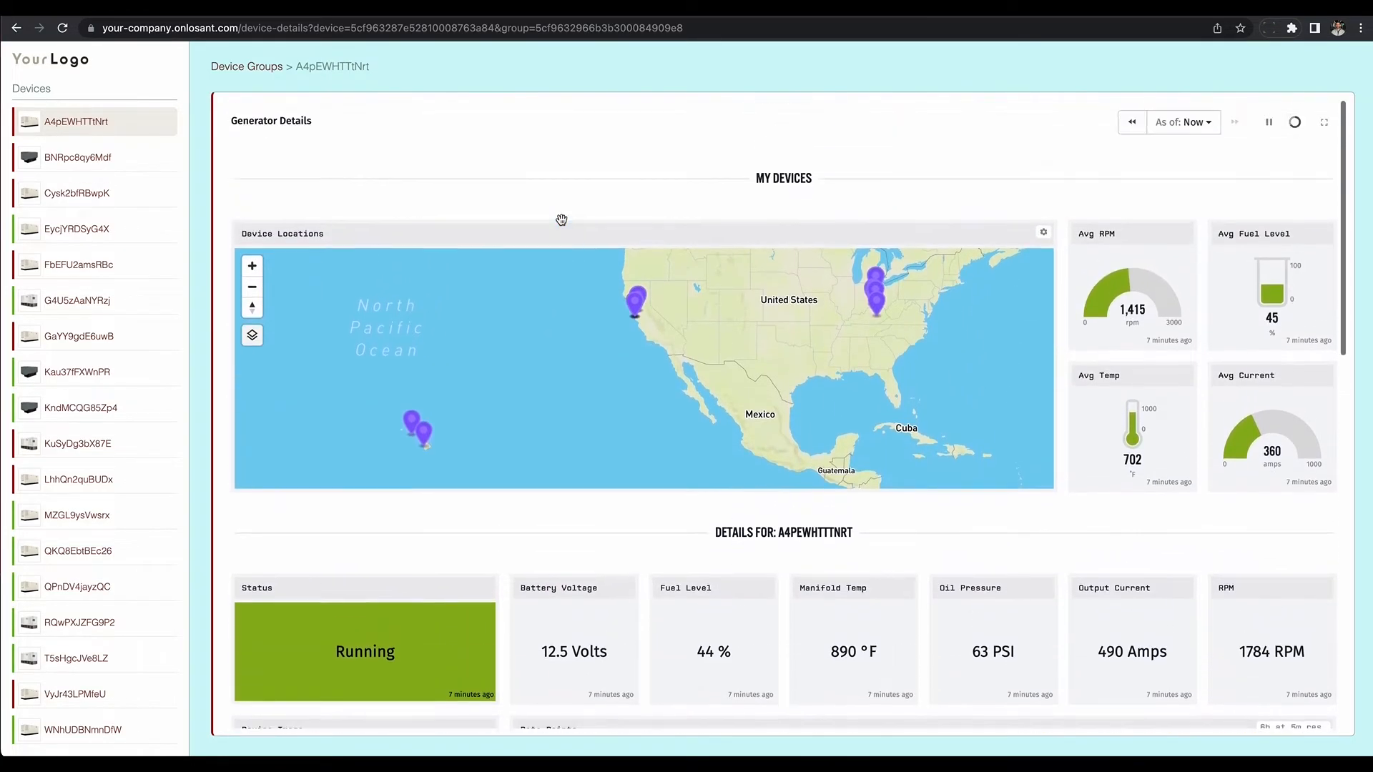
pyautogui.click(263, 69)
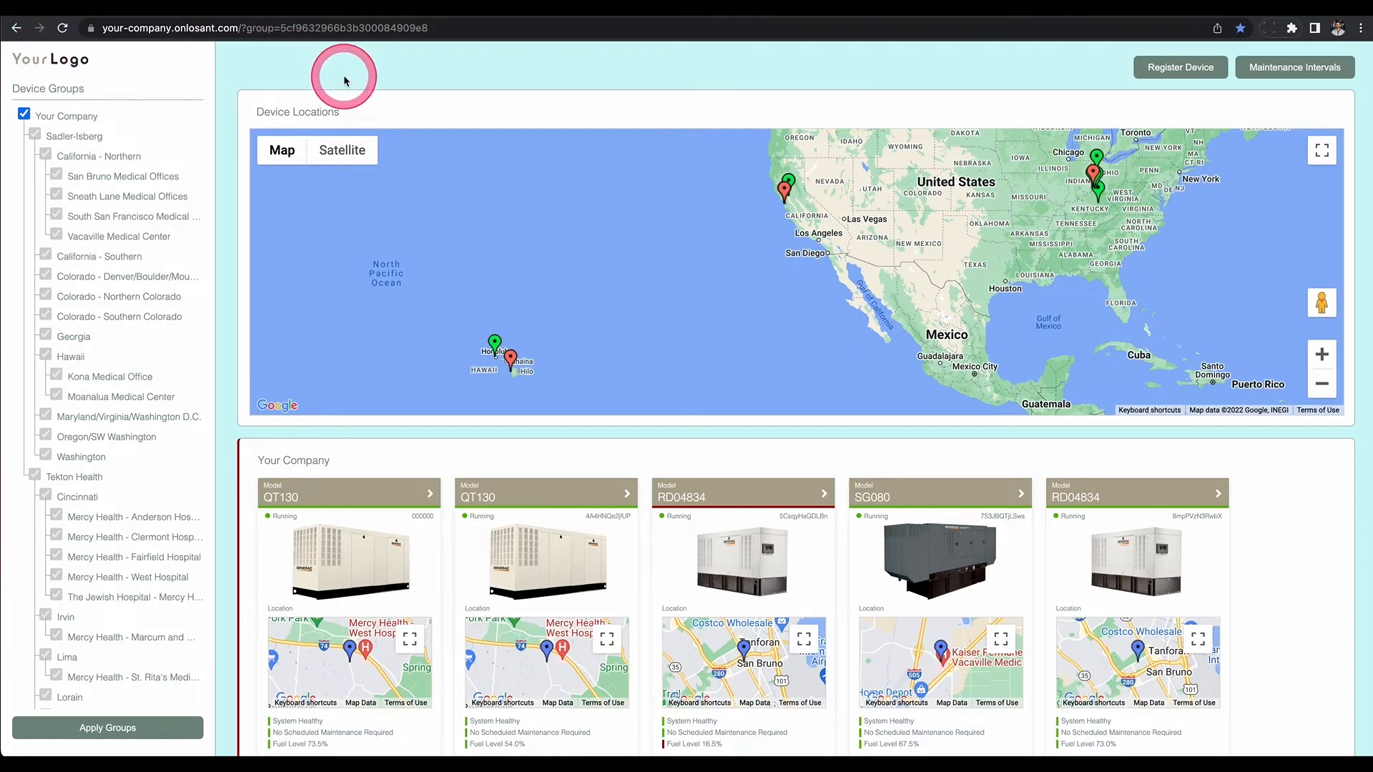
# Step: Switch back to Losant and open the application's Experience Users & Groups page
pyautogui.click(331, 6)
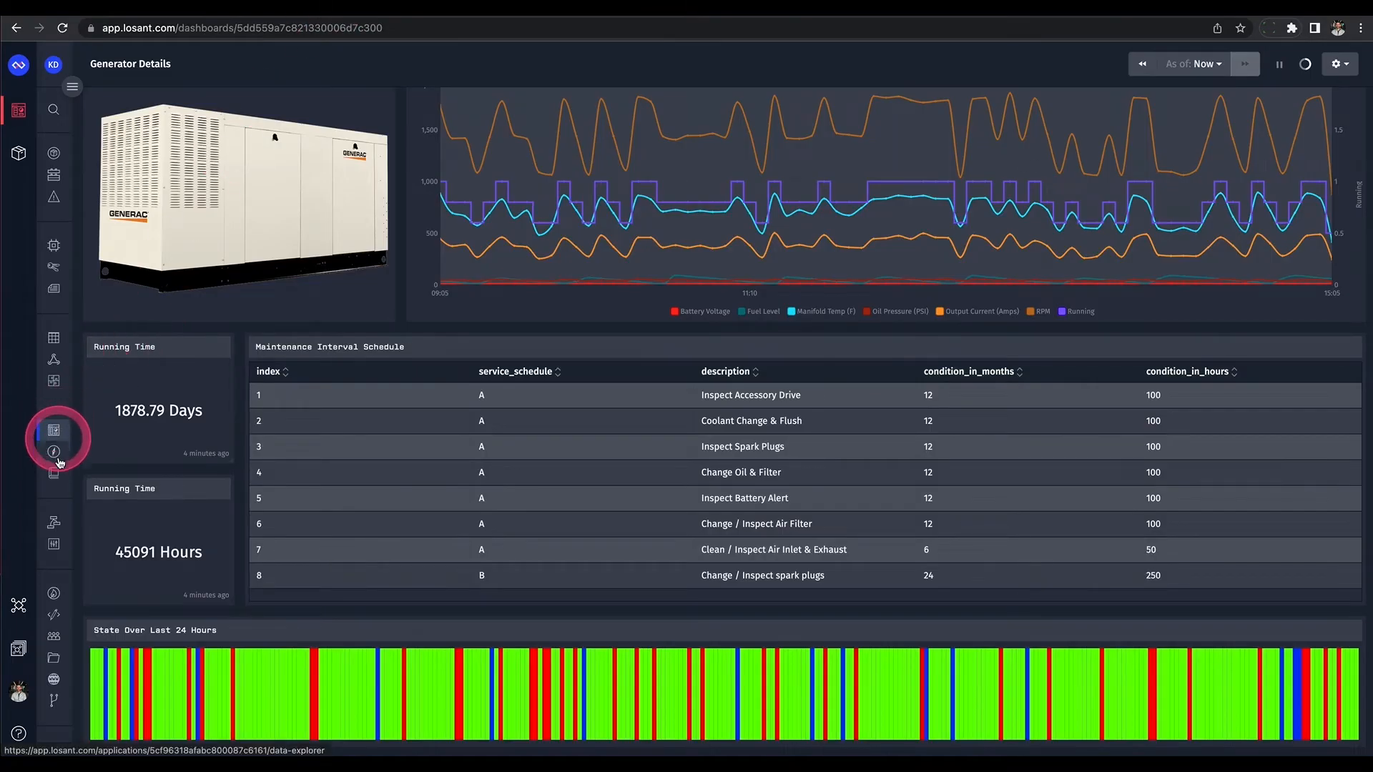
pyautogui.moveTo(89, 576)
pyautogui.scroll(-3, 104, 614)
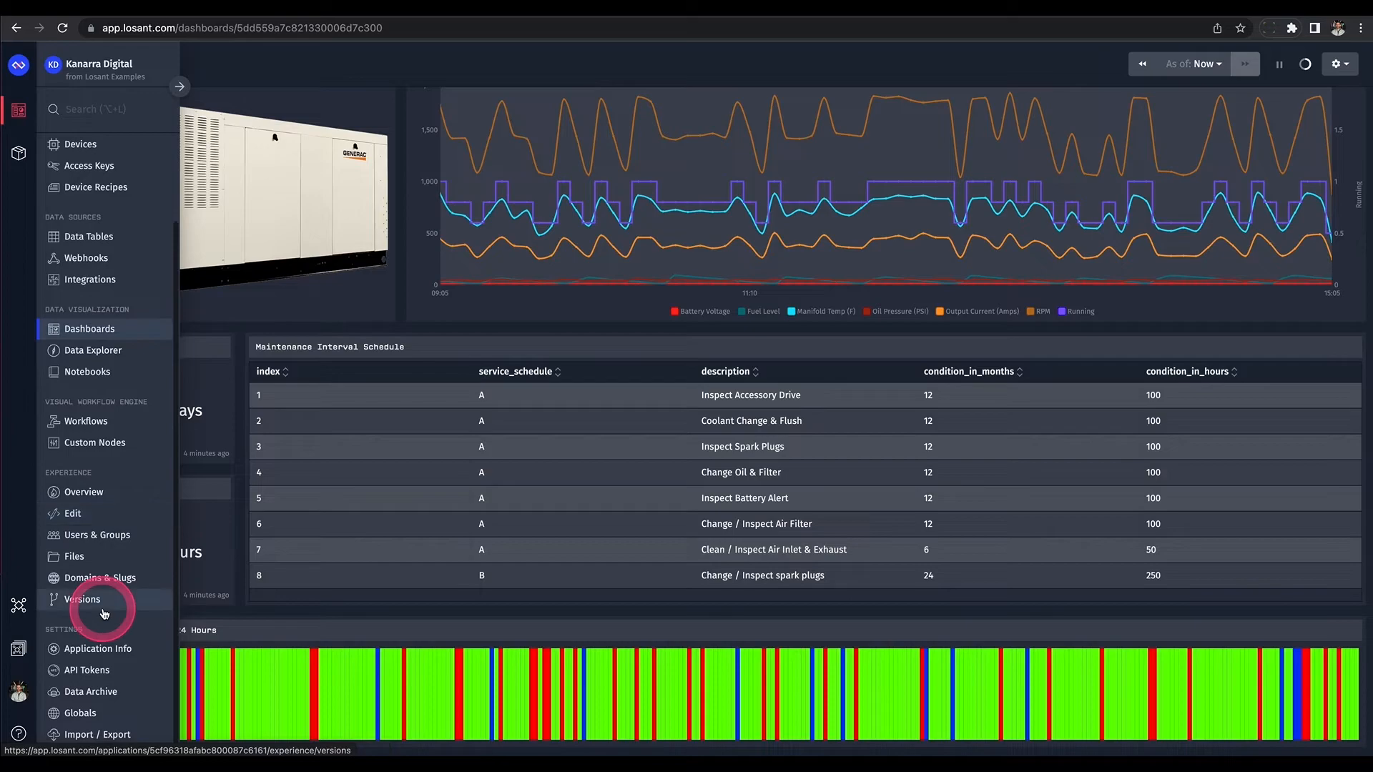
pyautogui.click(132, 535)
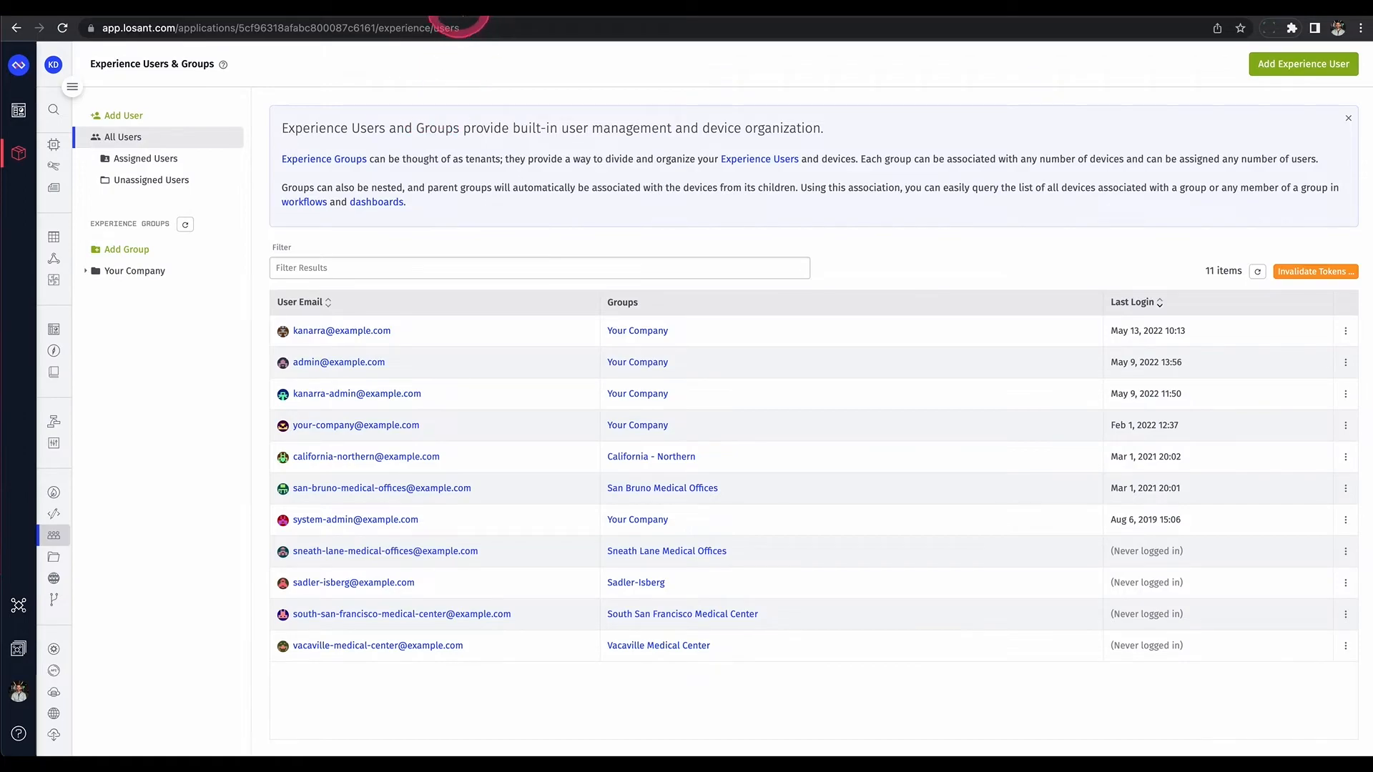
# Step: Examine the group tag and its value on the 5CsqyHaGDLBn device's properties page
pyautogui.click(459, 7)
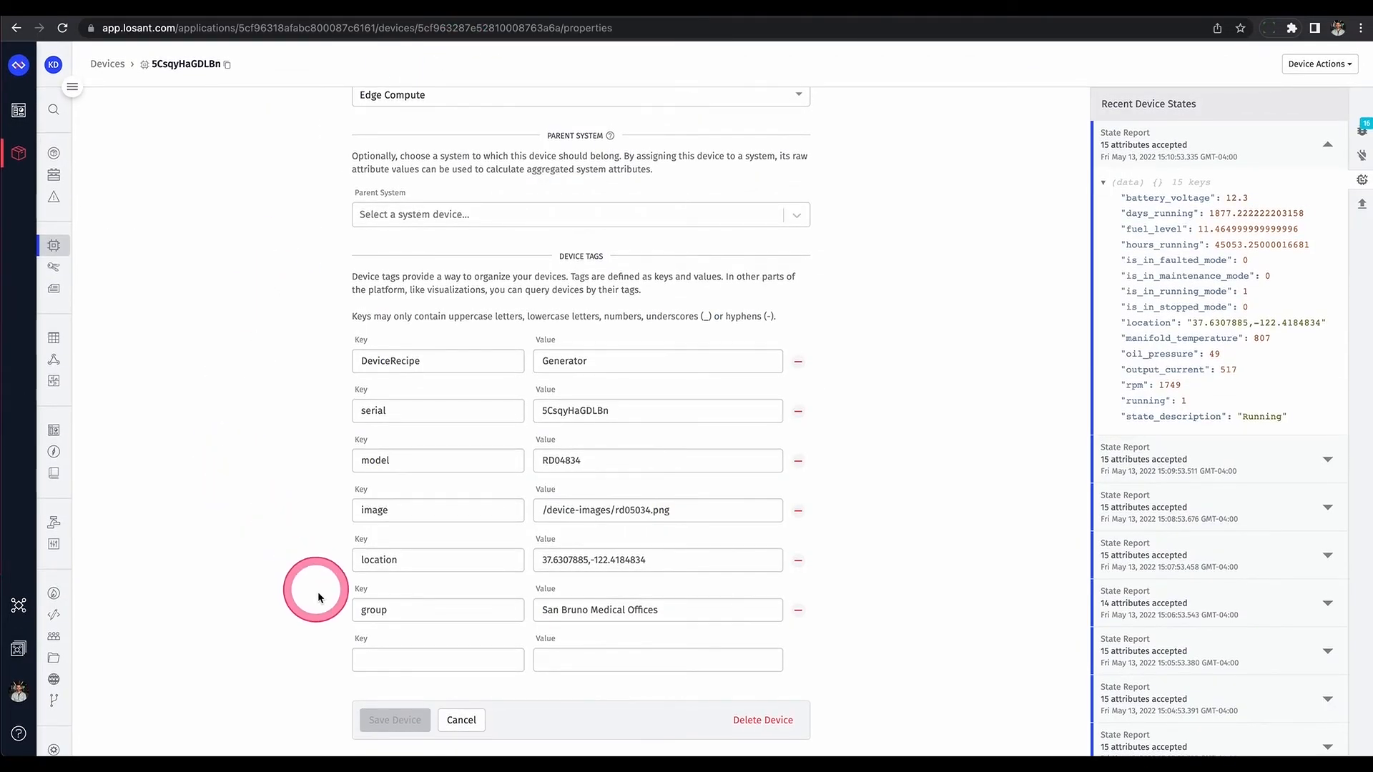
pyautogui.doubleClick(372, 609)
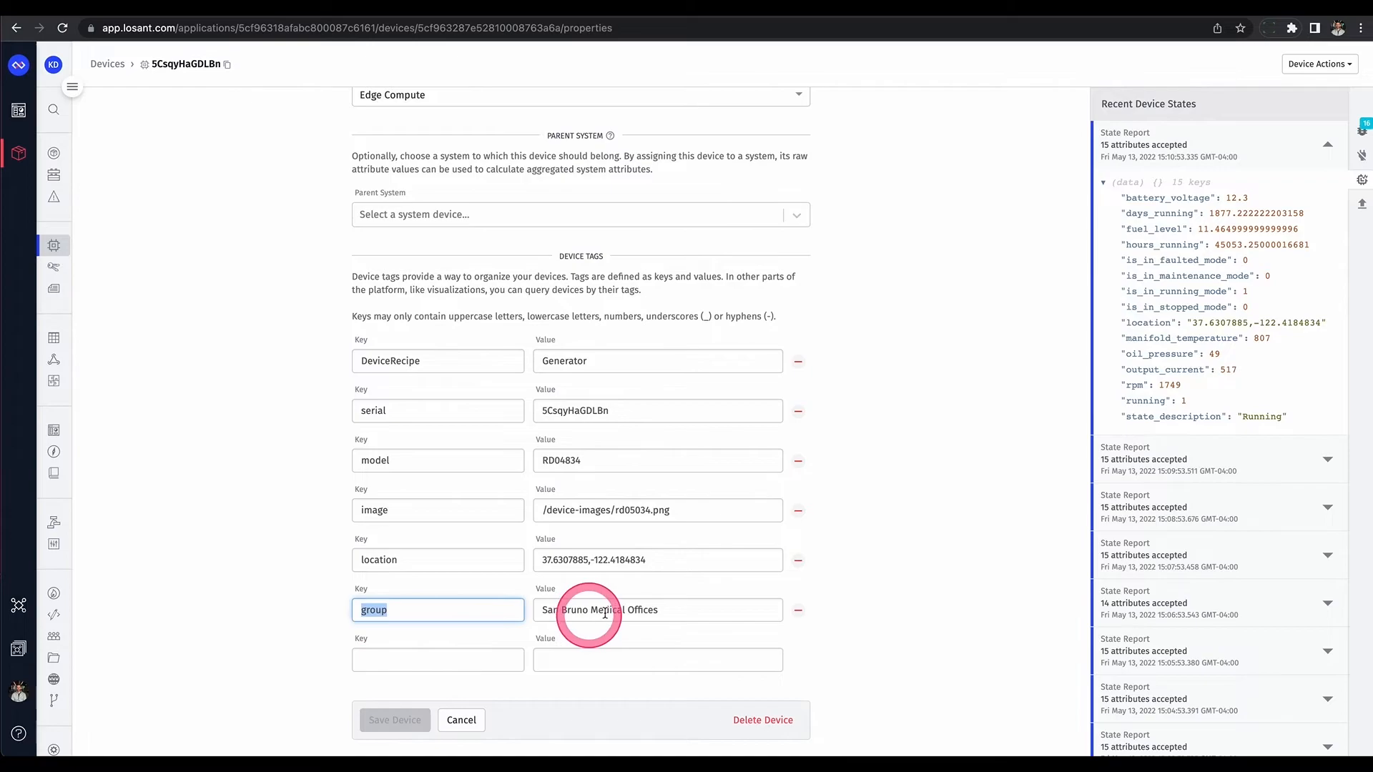
pyautogui.moveTo(665, 611); pyautogui.dragTo(548, 609)
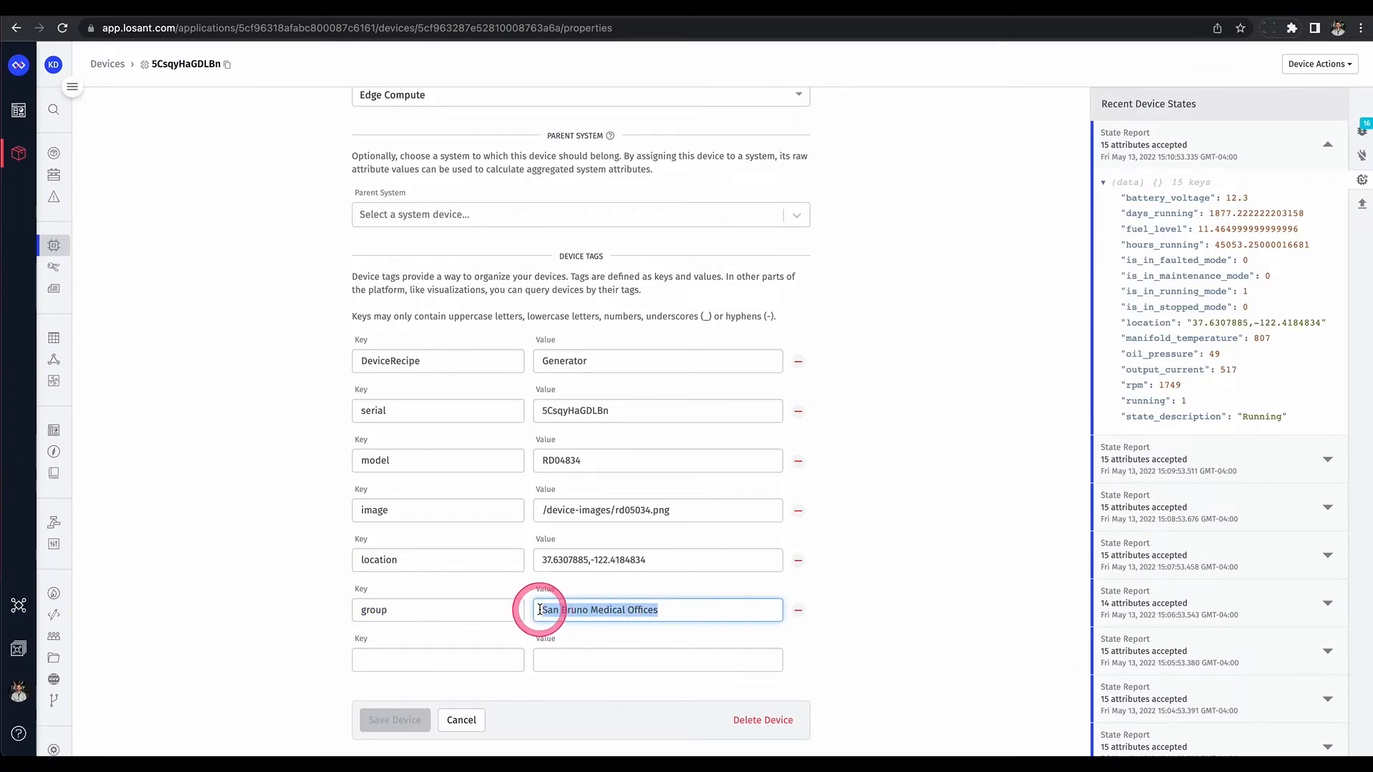
pyautogui.click(547, 610)
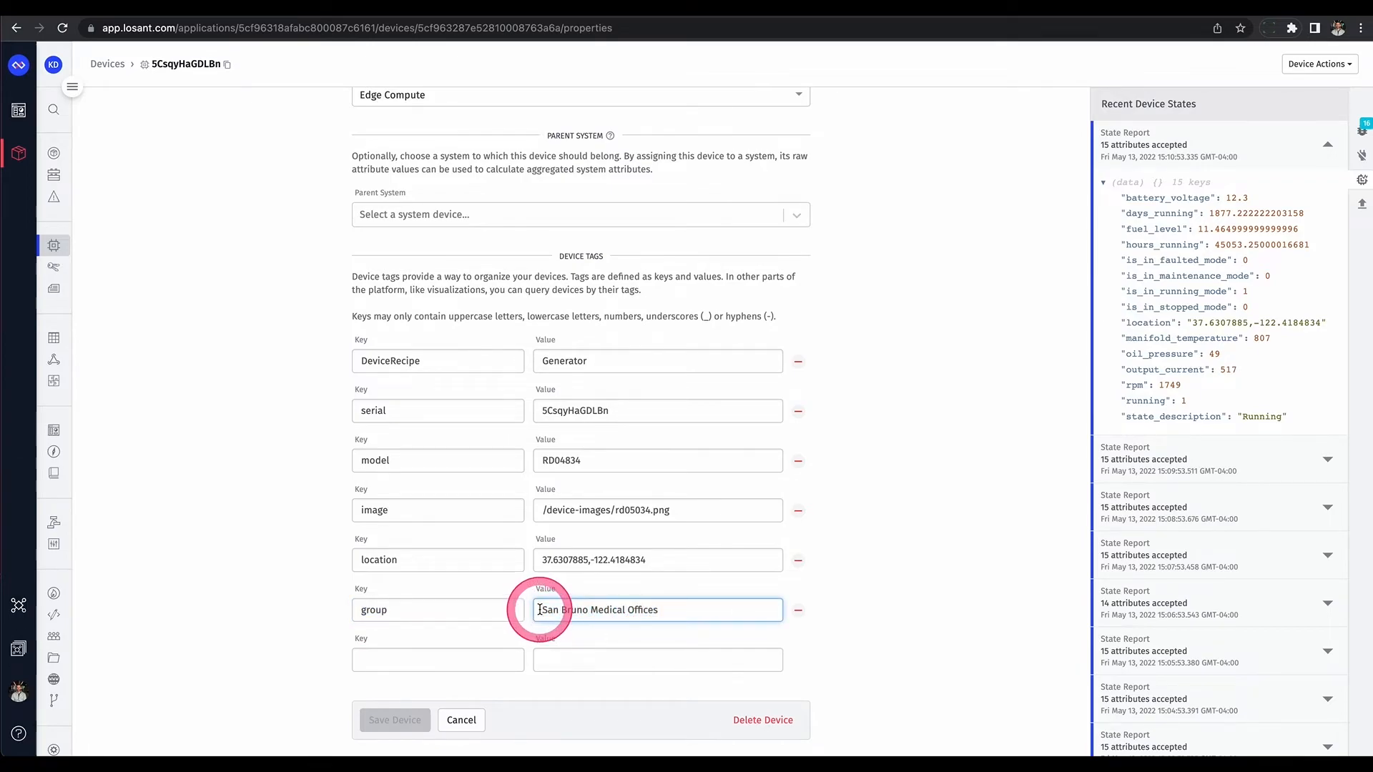
# Step: Expand the experience groups down to California - Northern and examine the San Bruno and Sneath Lane Medical Offices groups' device associations
pyautogui.click(334, 7)
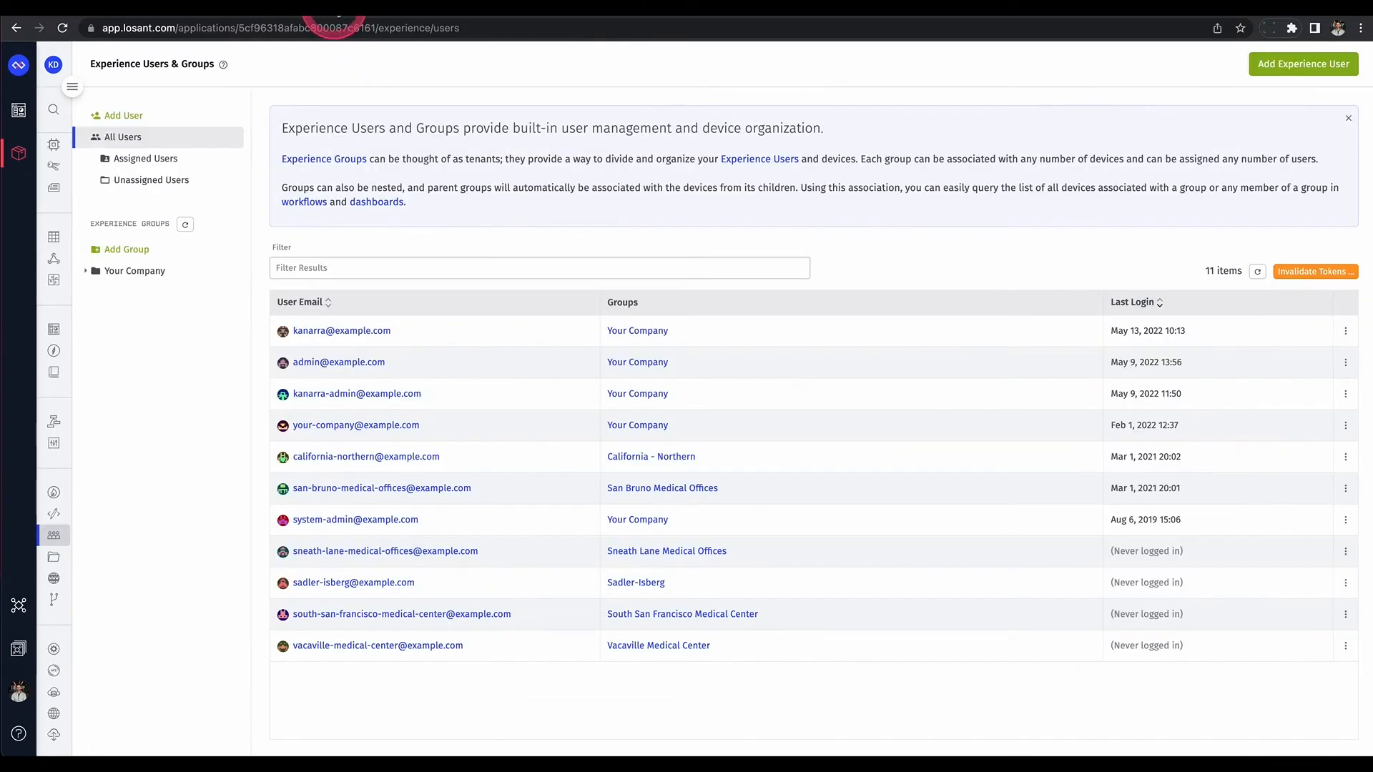
pyautogui.click(86, 271)
pyautogui.click(97, 293)
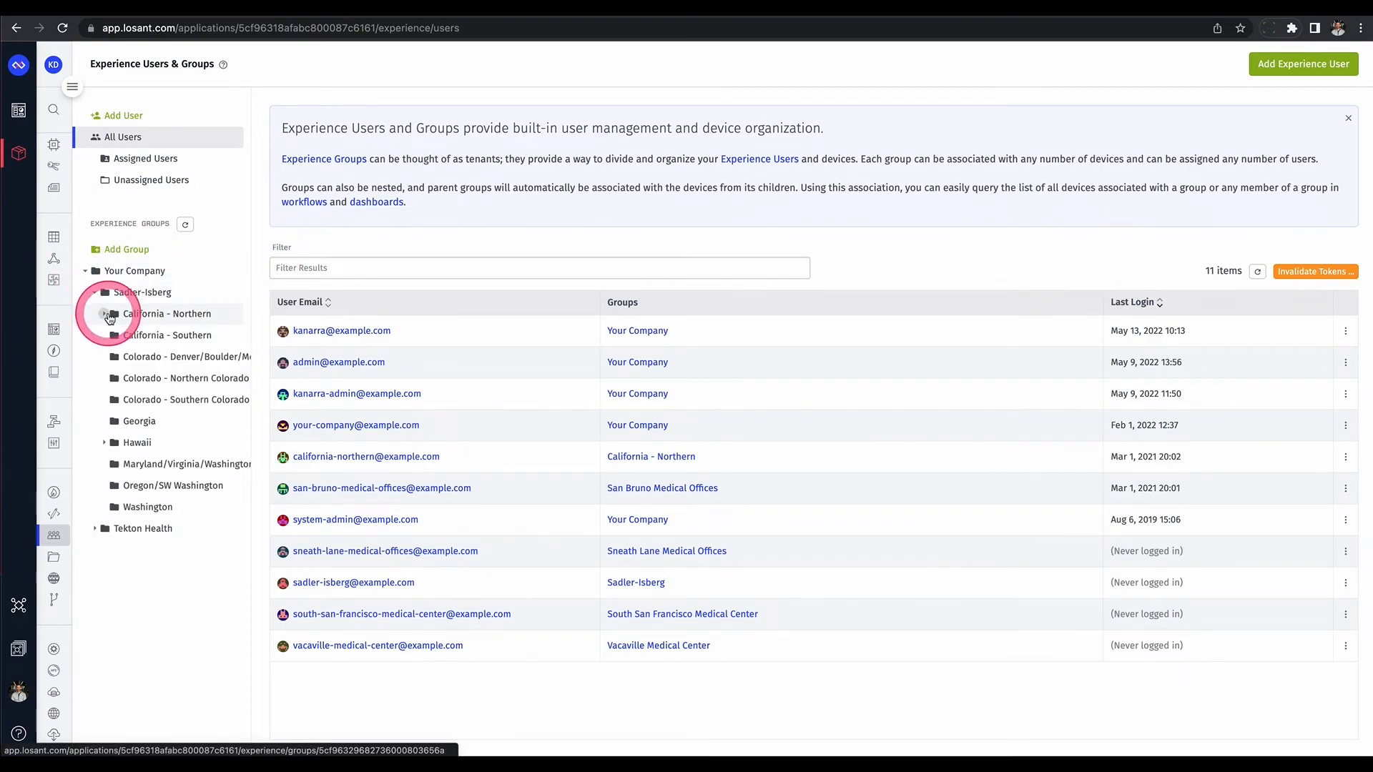
pyautogui.click(105, 316)
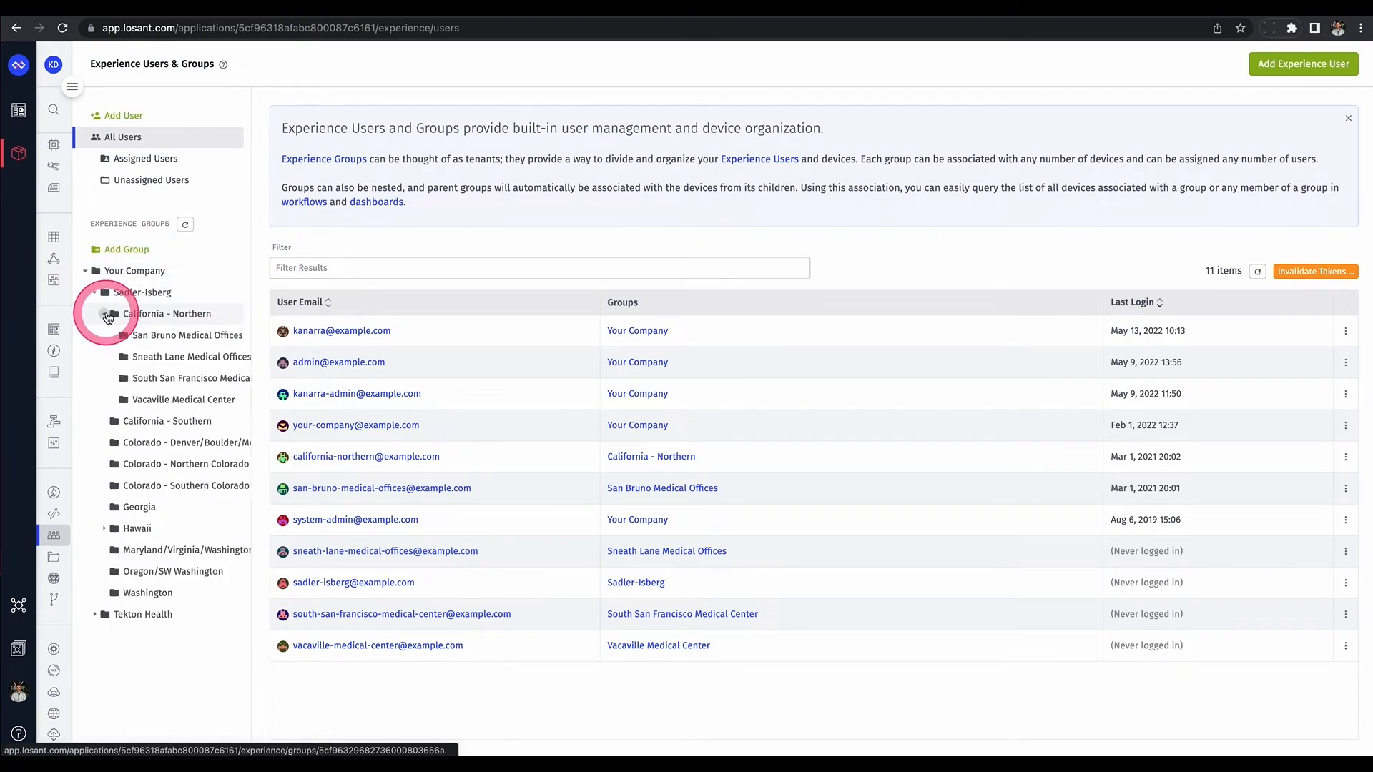
pyautogui.click(145, 336)
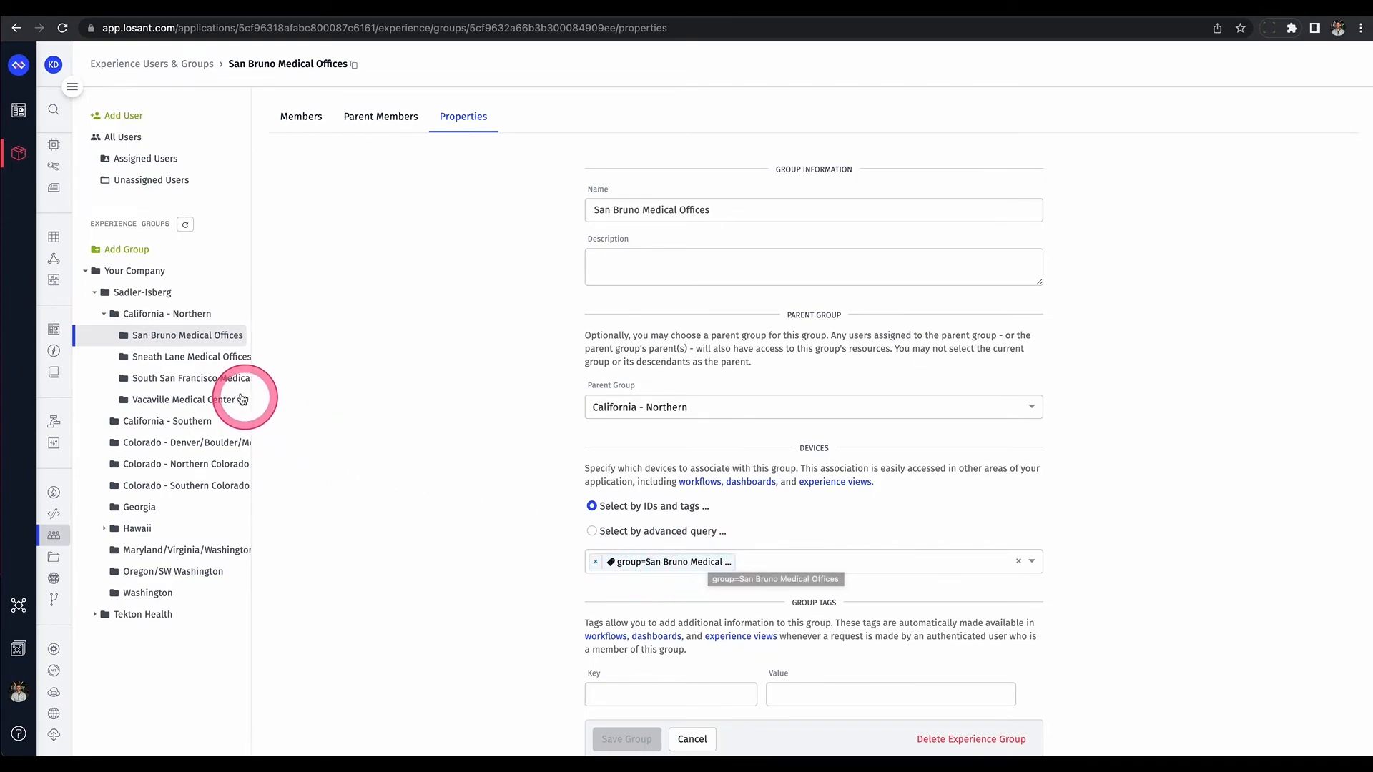
pyautogui.click(205, 361)
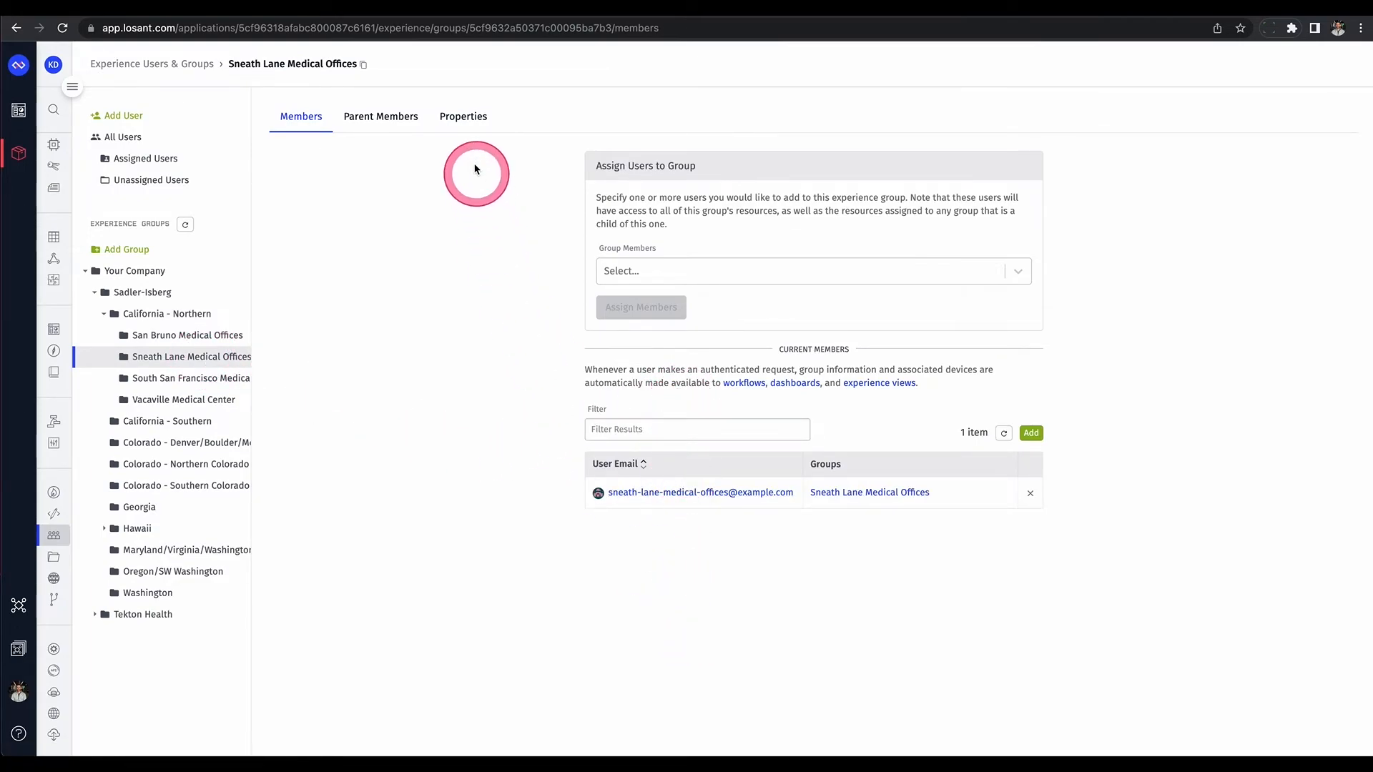
pyautogui.click(464, 118)
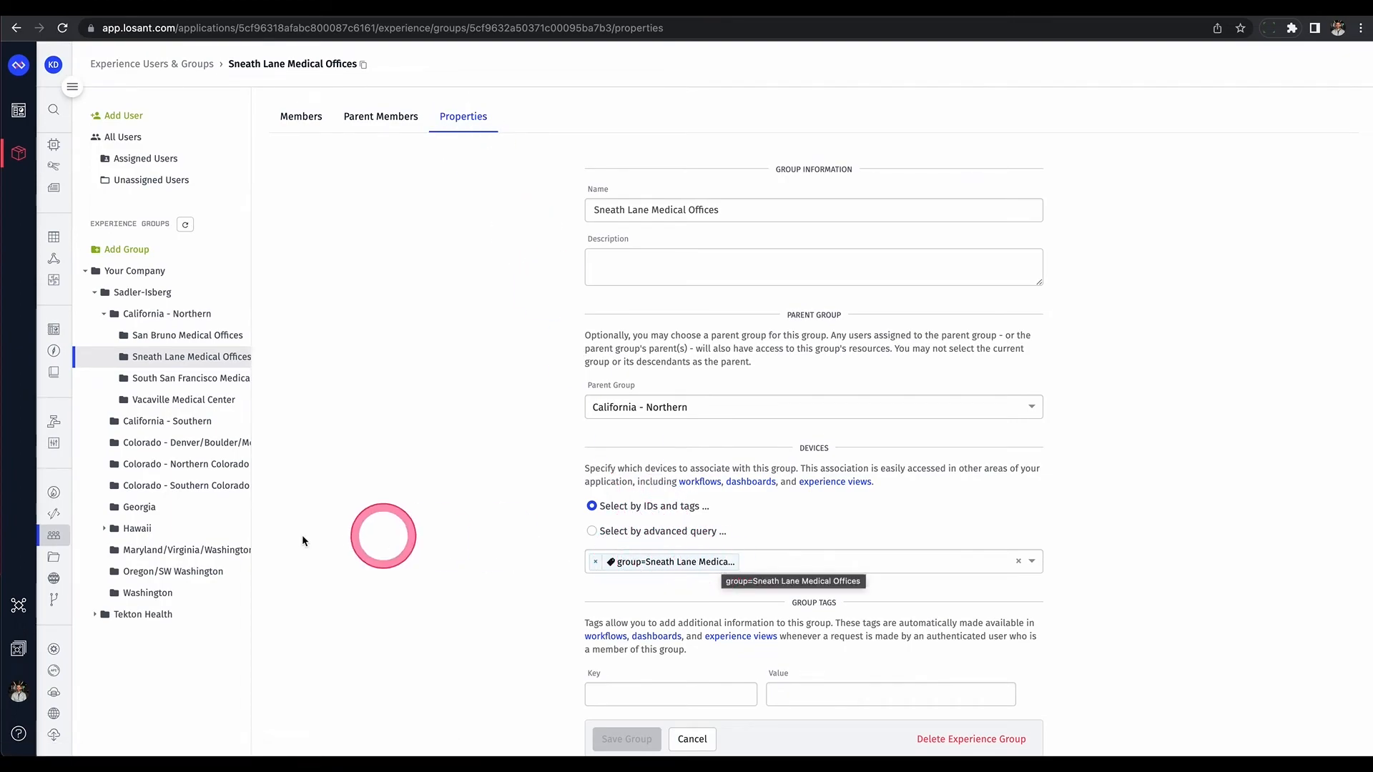
# Step: Open the parent groups California - Northern and Sadler-Isberg, and examine Sadler-Isberg's members and properties
pyautogui.click(158, 321)
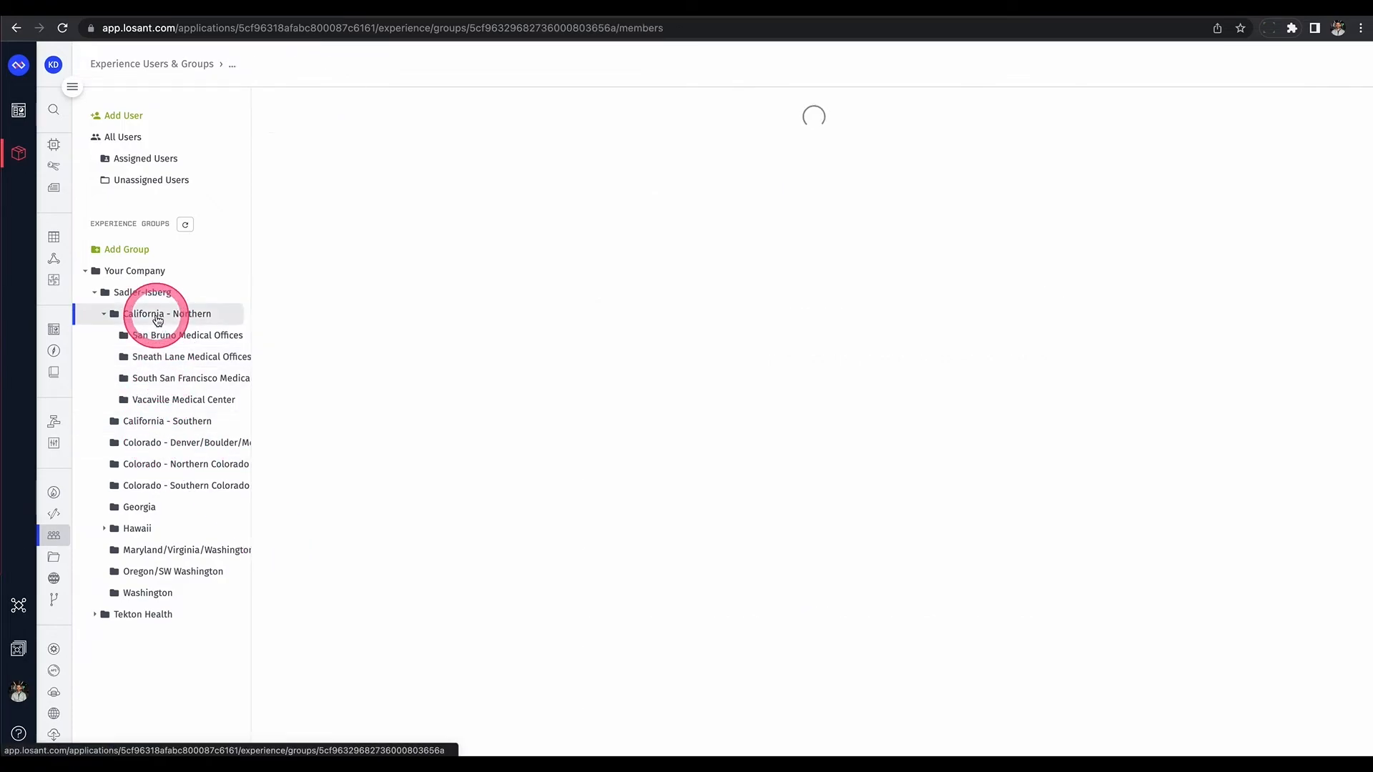
pyautogui.click(165, 292)
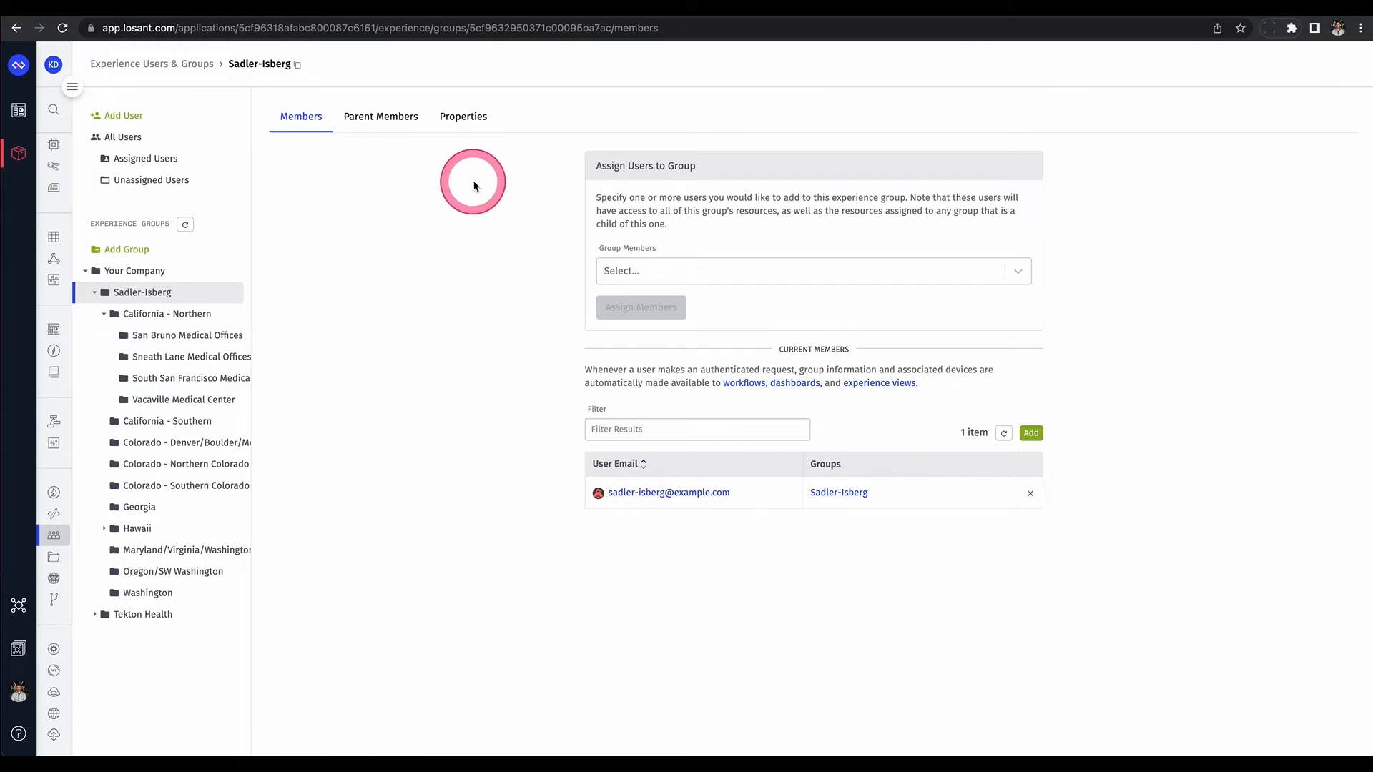
pyautogui.click(464, 120)
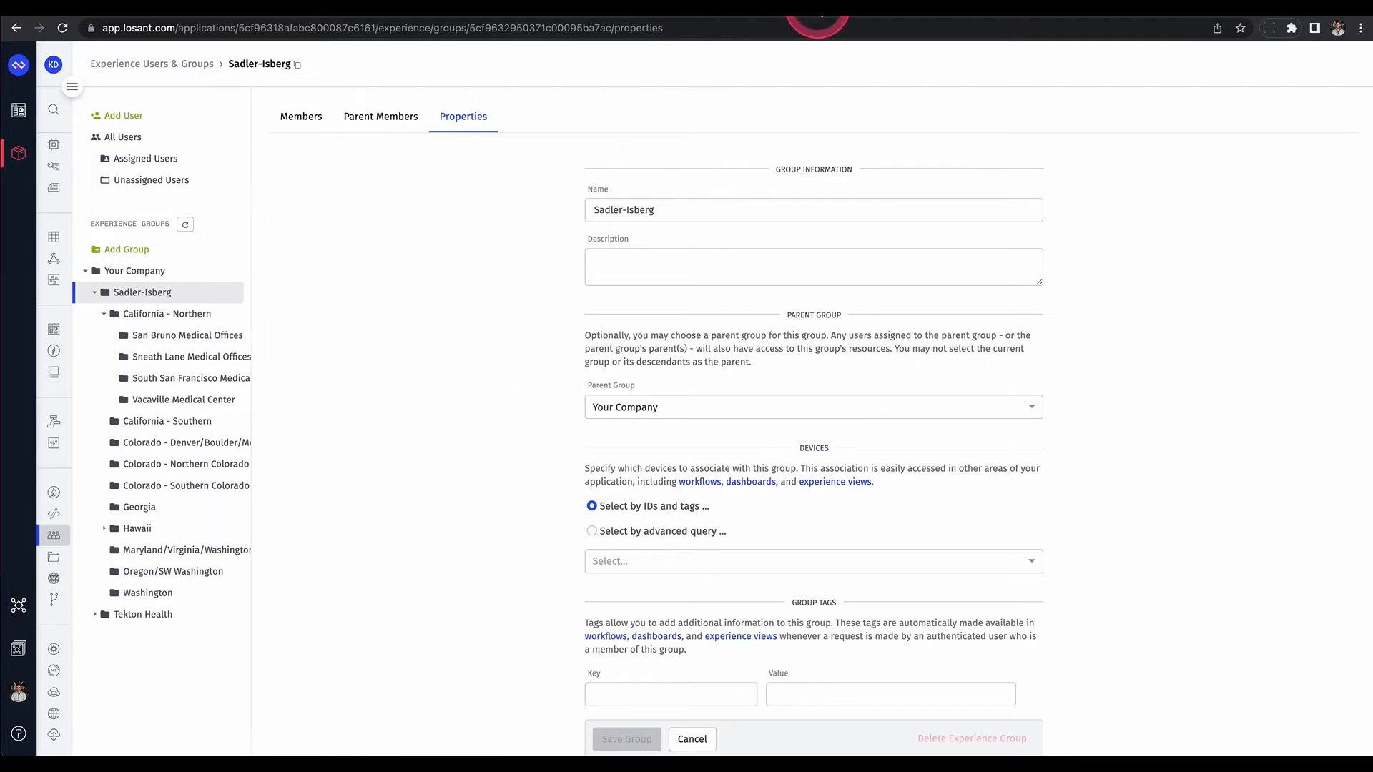
# Step: Switch to the your-company portal, open the details of generator 5CsqyHaGDLBn, and examine the /device-details path in its URL
pyautogui.click(818, 13)
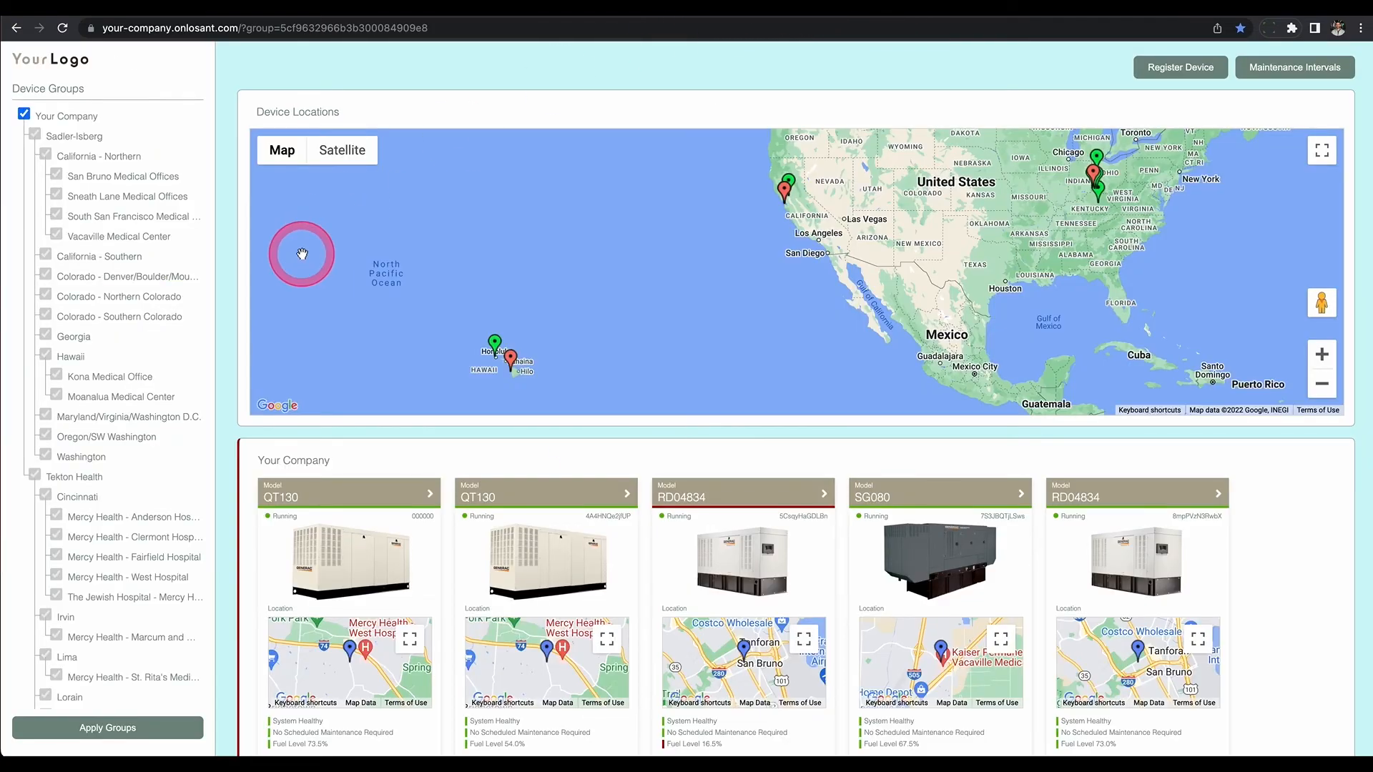
pyautogui.click(825, 495)
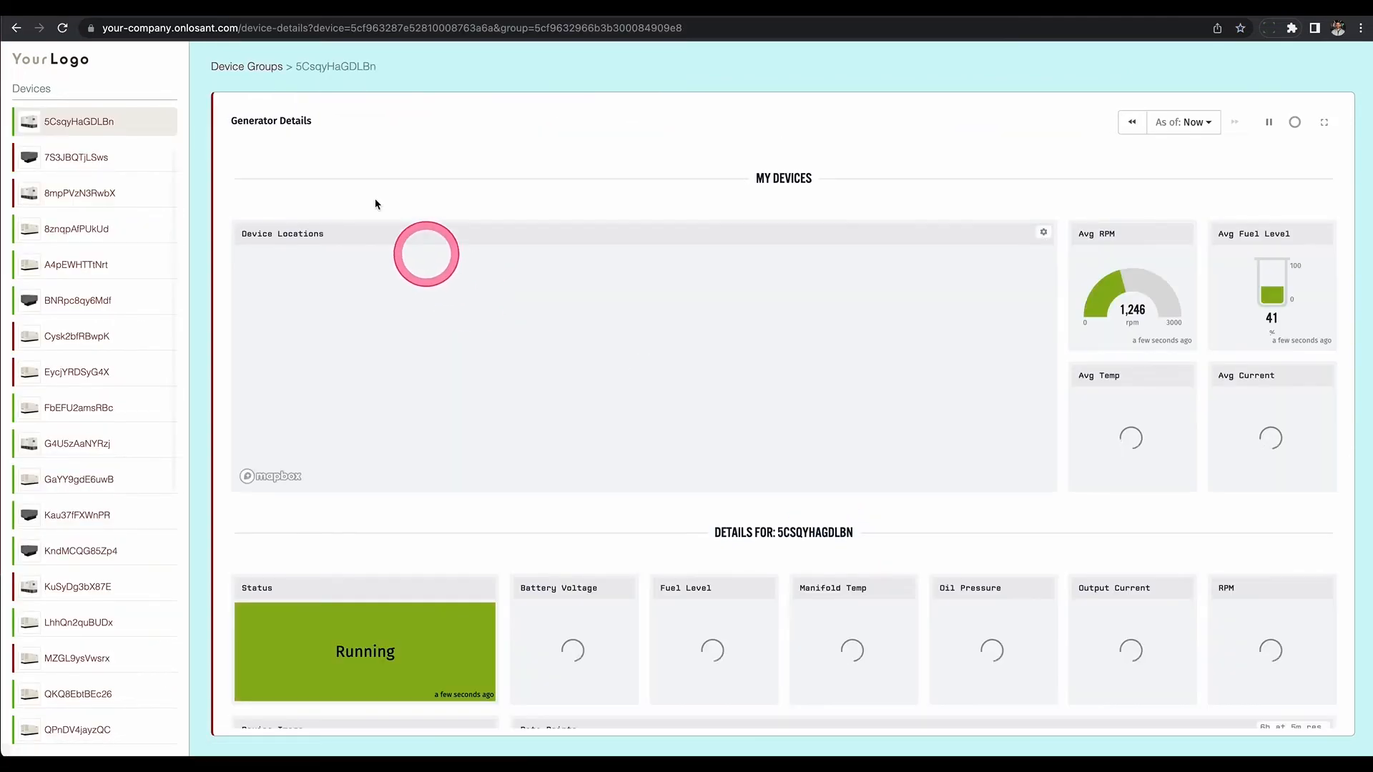
pyautogui.click(241, 34)
pyautogui.click(238, 32)
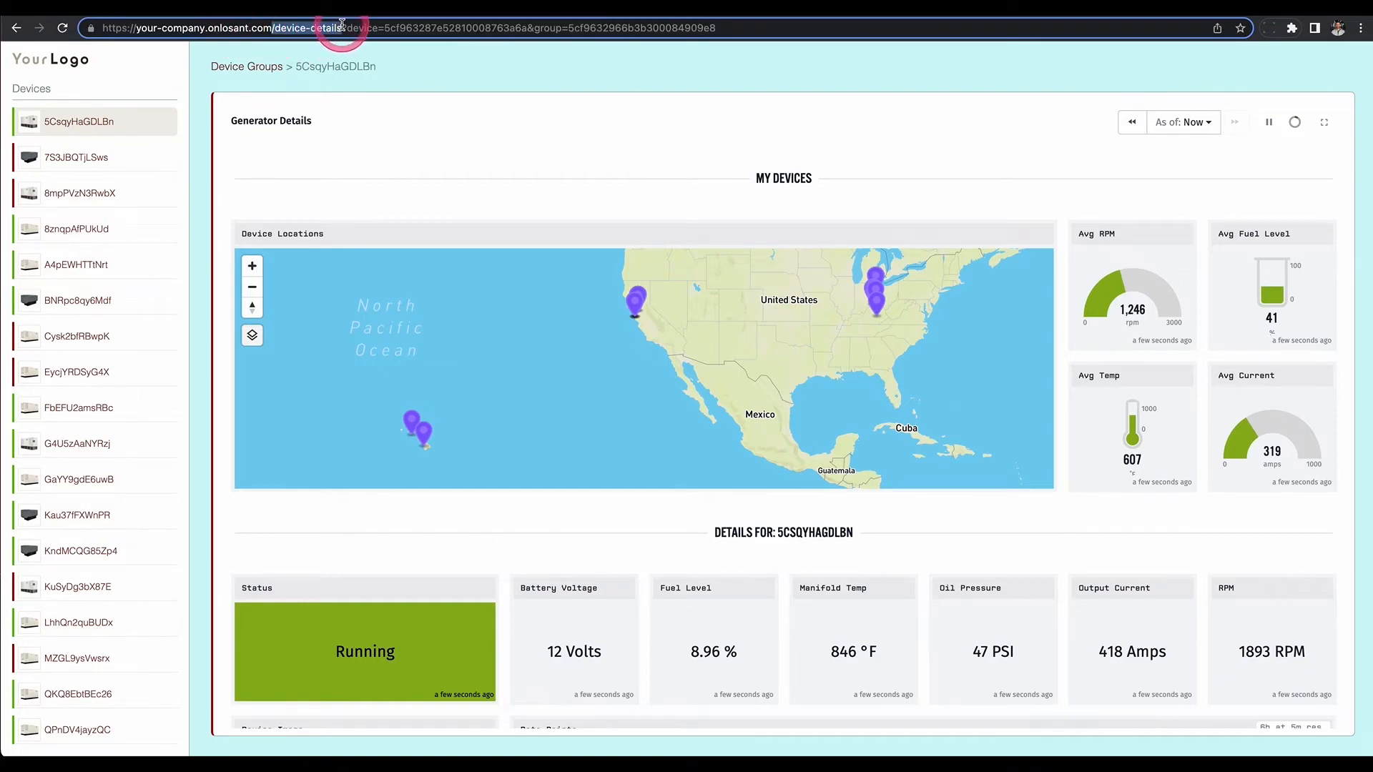
pyautogui.click(403, 122)
# Step: Return to Losant and open the develop version of the Experience for editing
pyautogui.click(349, 24)
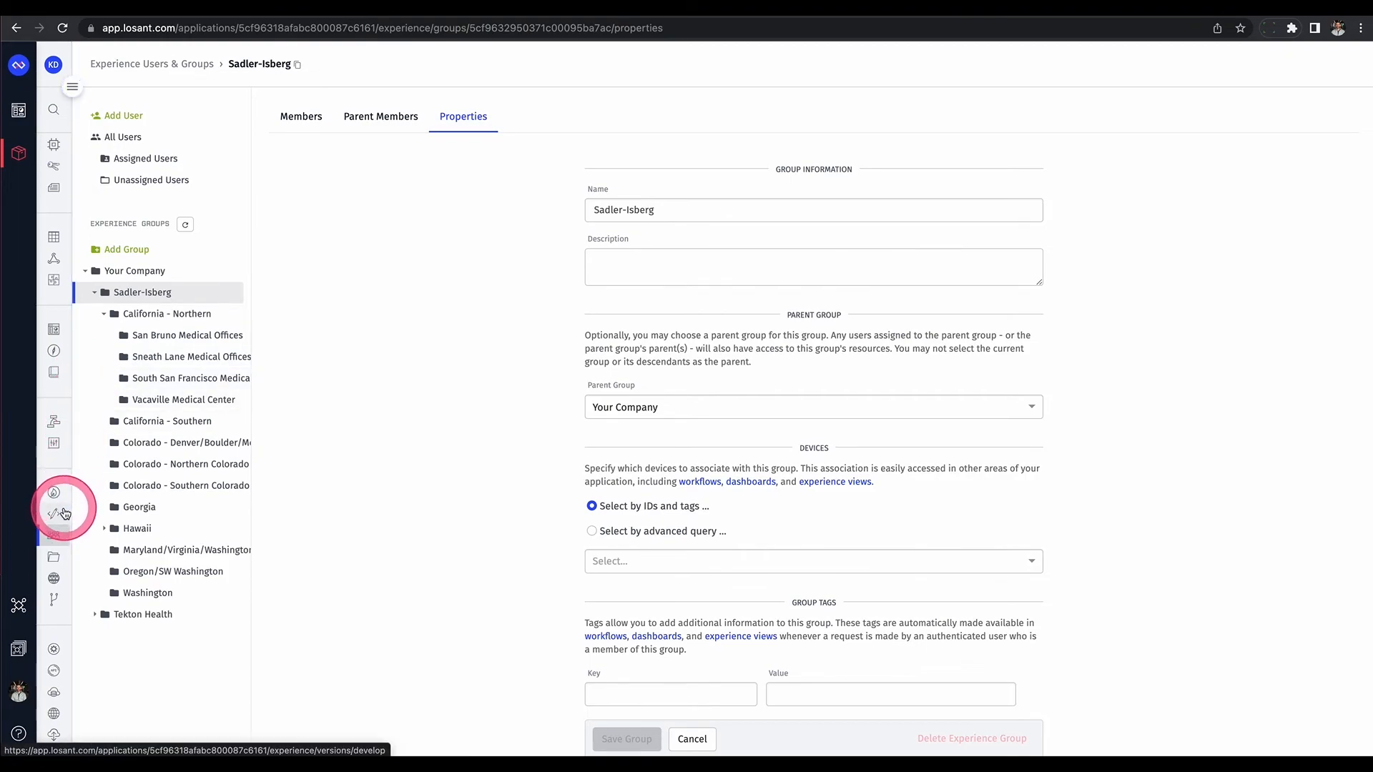
pyautogui.moveTo(64, 516)
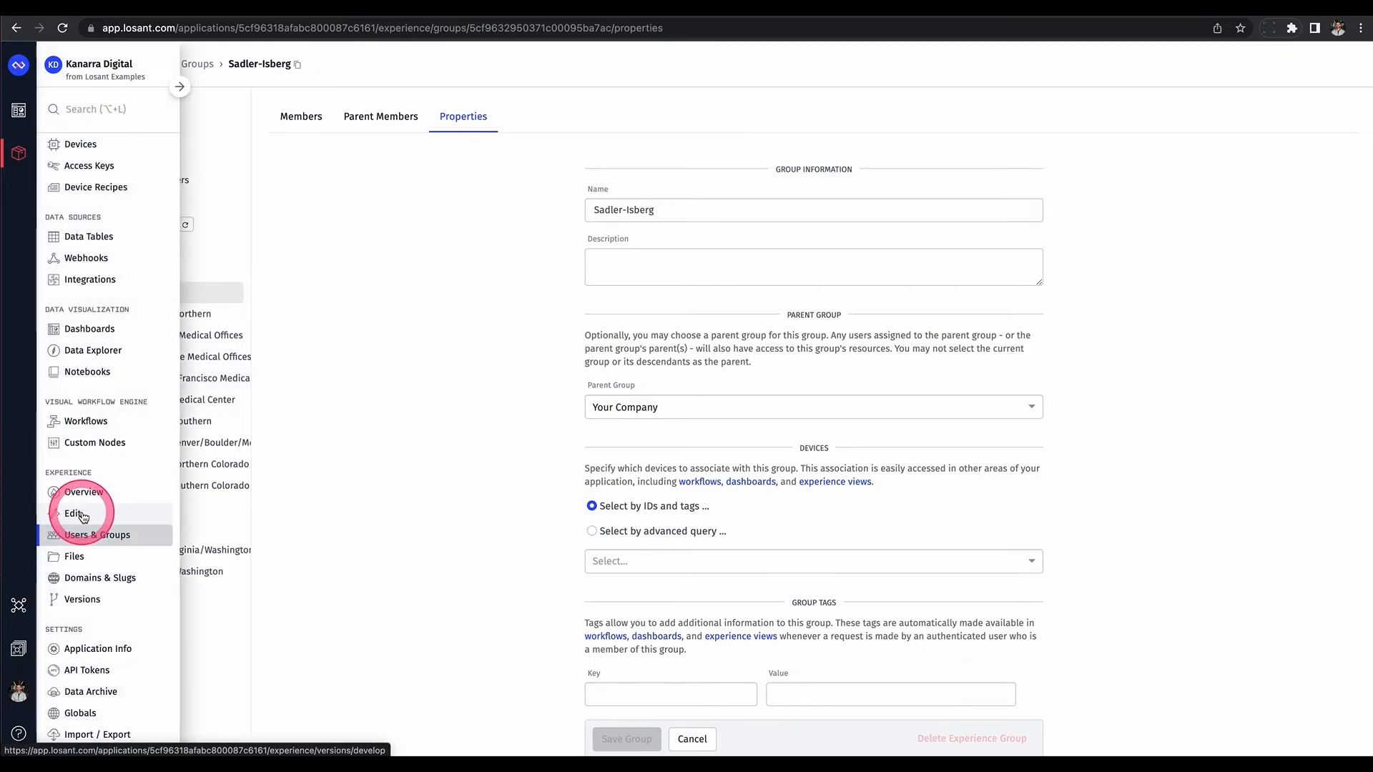
pyautogui.click(83, 516)
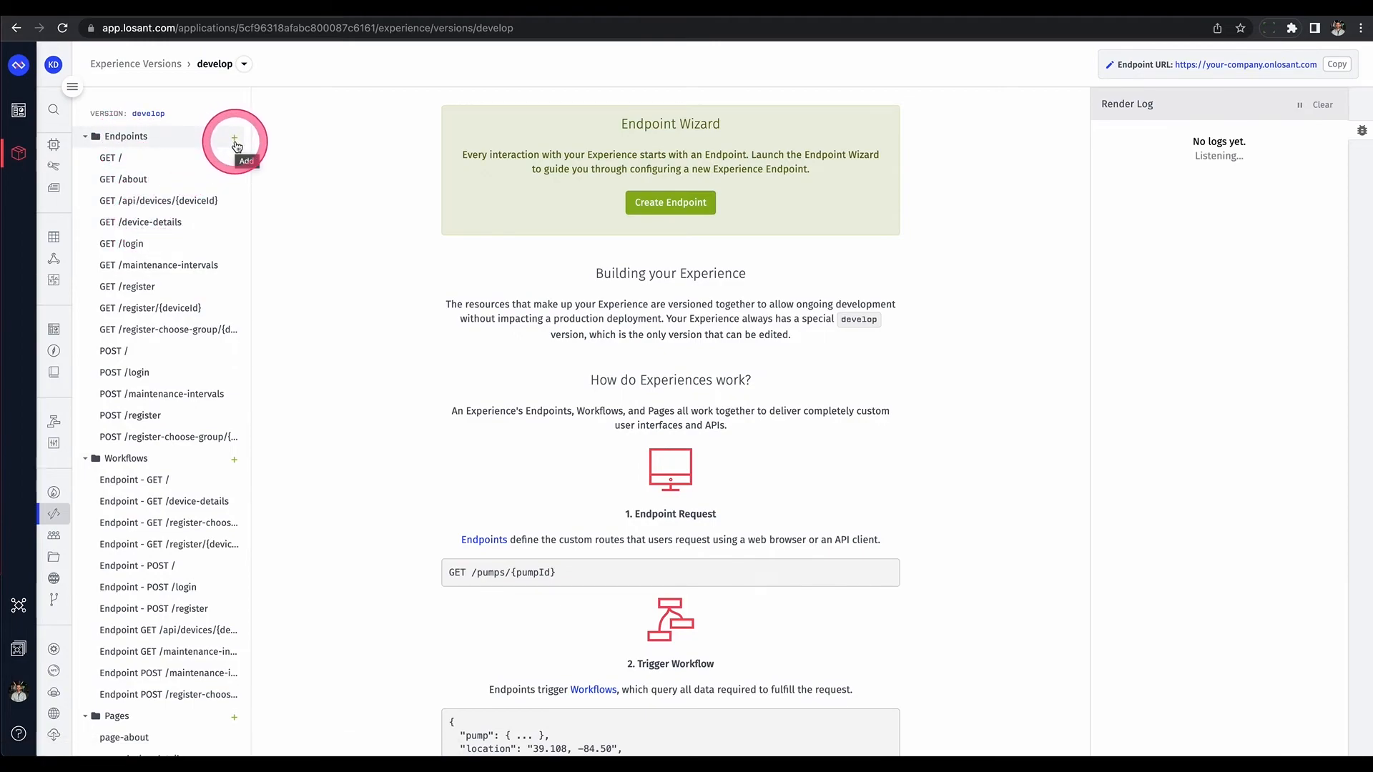
# Step: Open the GET /device-details endpoint and examine its method options, access control and unauthorized reply type
pyautogui.click(169, 226)
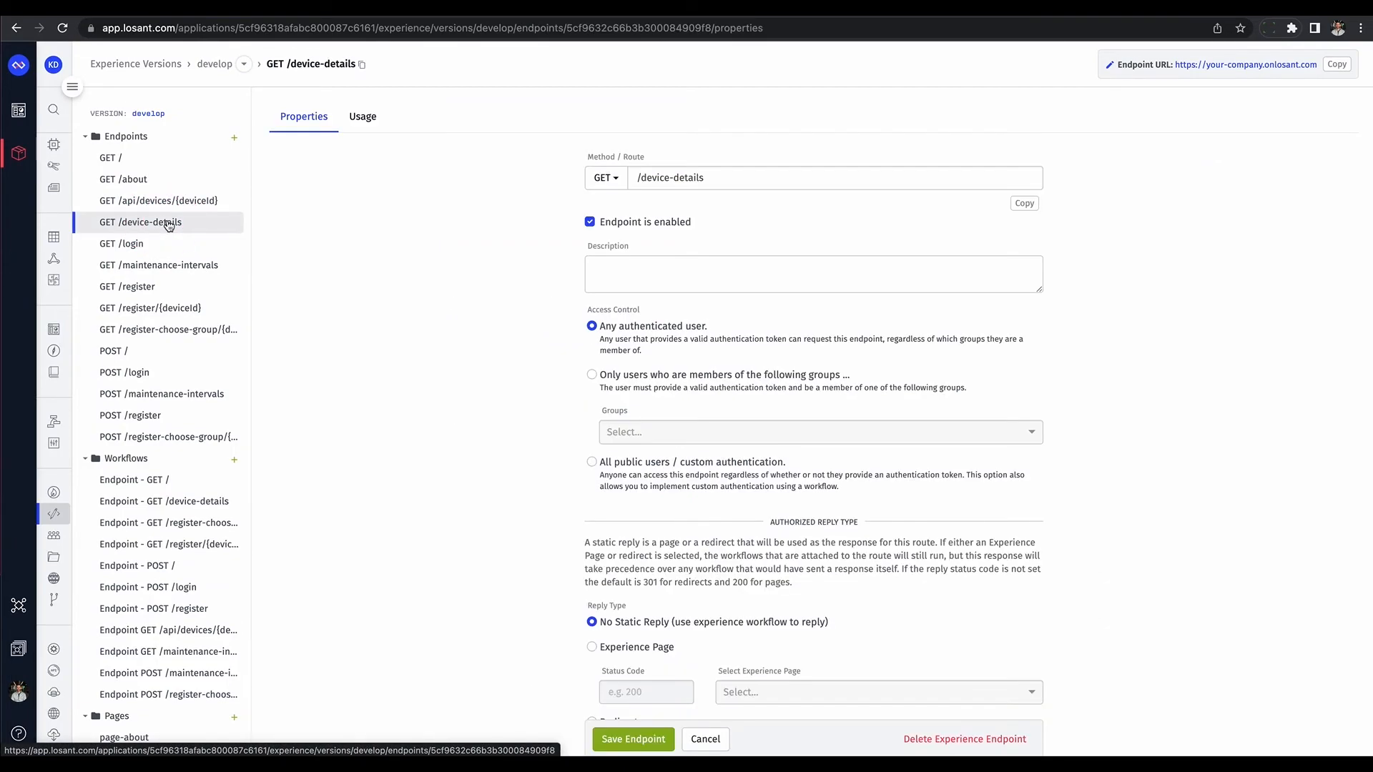
pyautogui.click(608, 178)
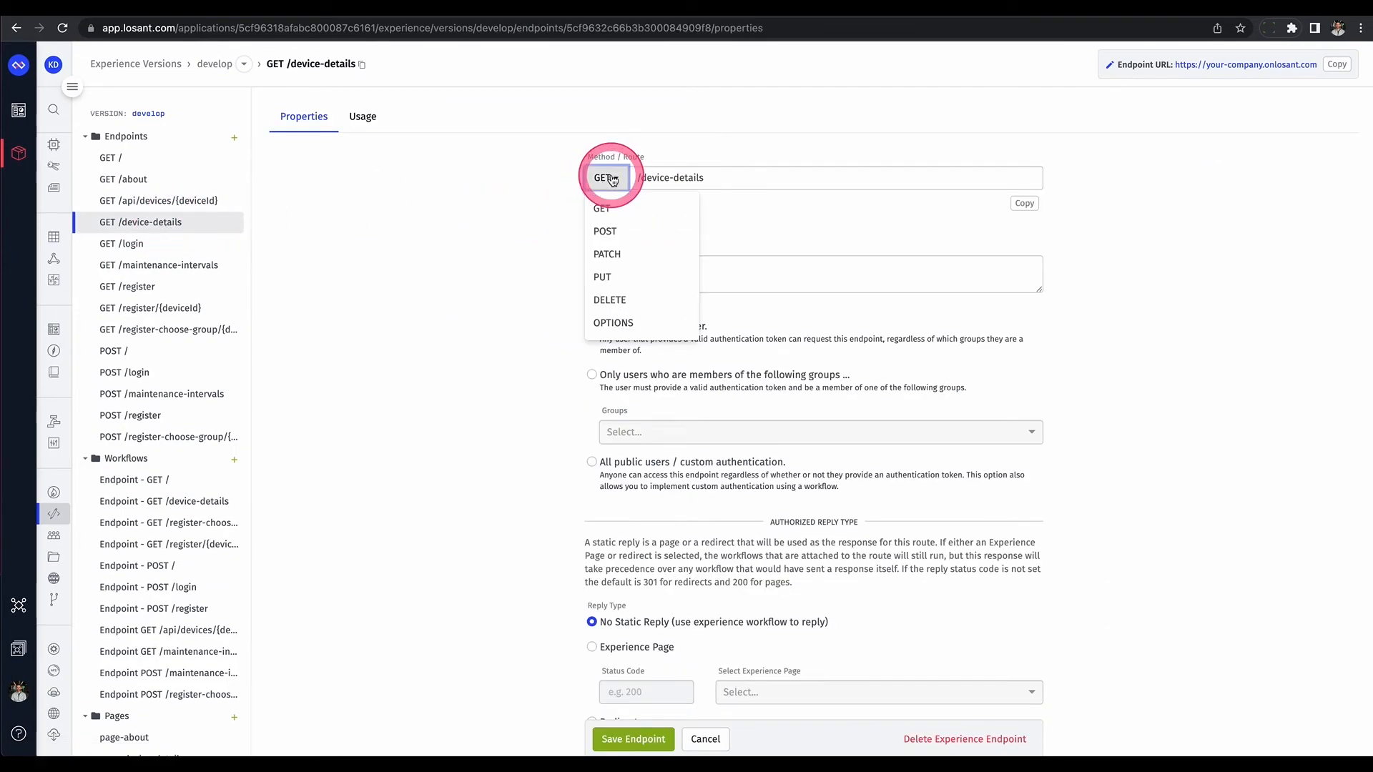
pyautogui.click(471, 186)
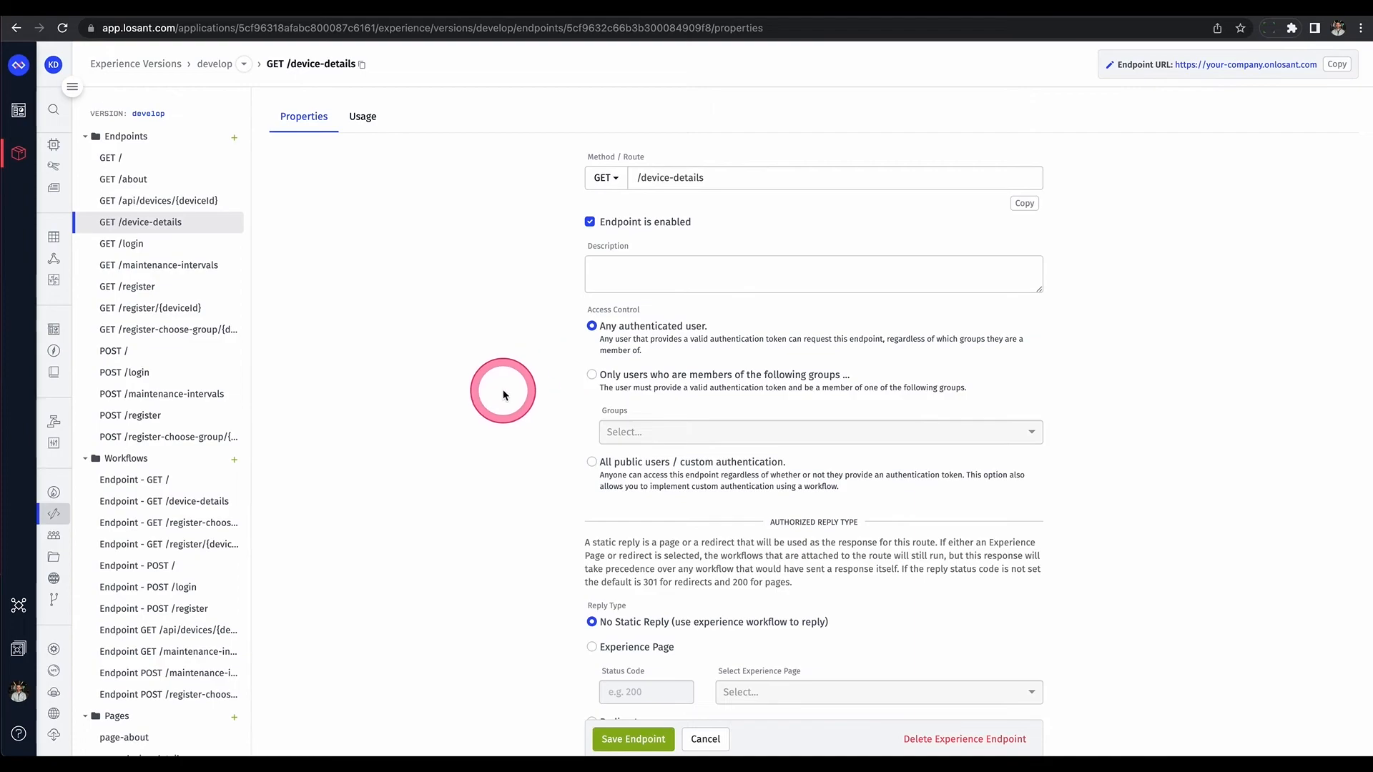
pyautogui.scroll(-6, 501, 393)
pyautogui.scroll(-2, 503, 394)
pyautogui.moveTo(736, 306); pyautogui.dragTo(867, 309)
pyautogui.click(785, 360)
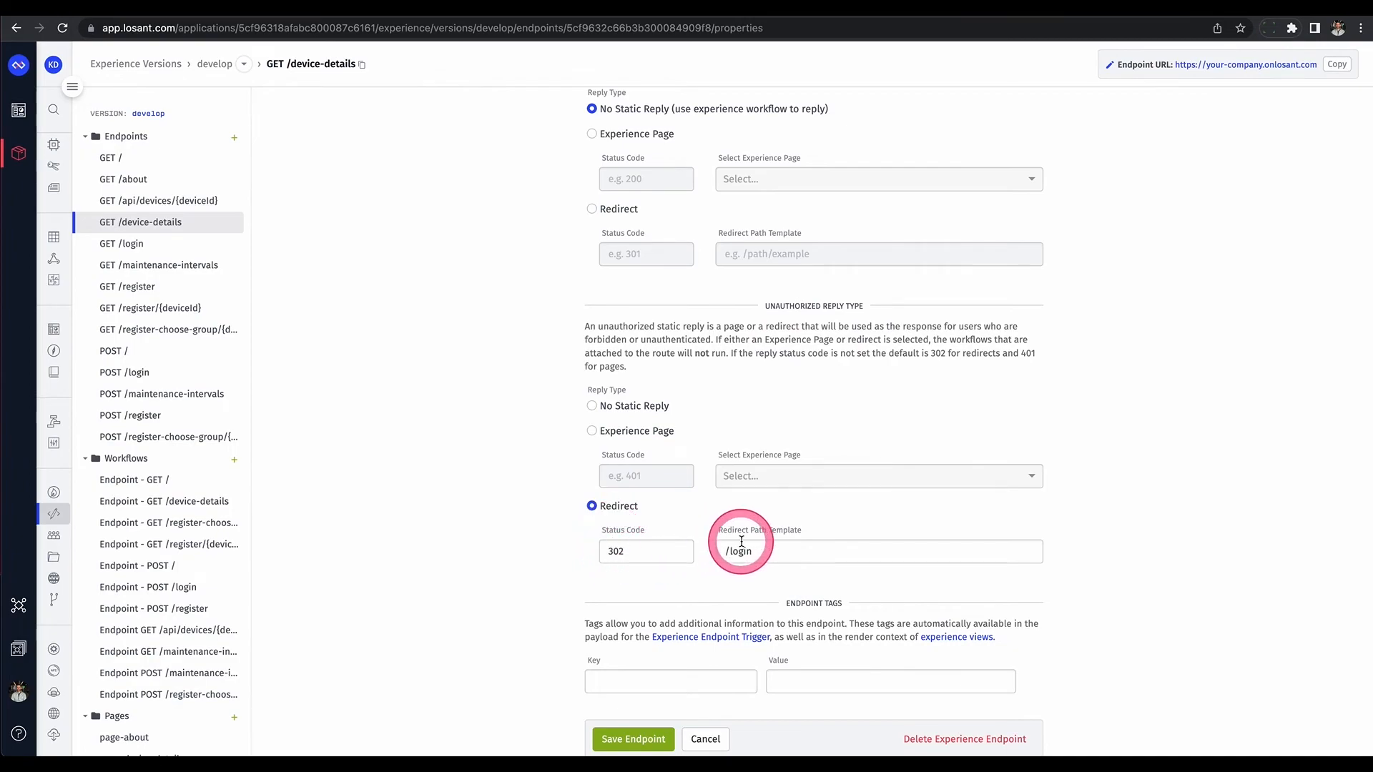
# Step: Open the page-login page from the Experience's pages, examine its HTML content, and return to the GET /device-details endpoint
pyautogui.scroll(-5, 215, 568)
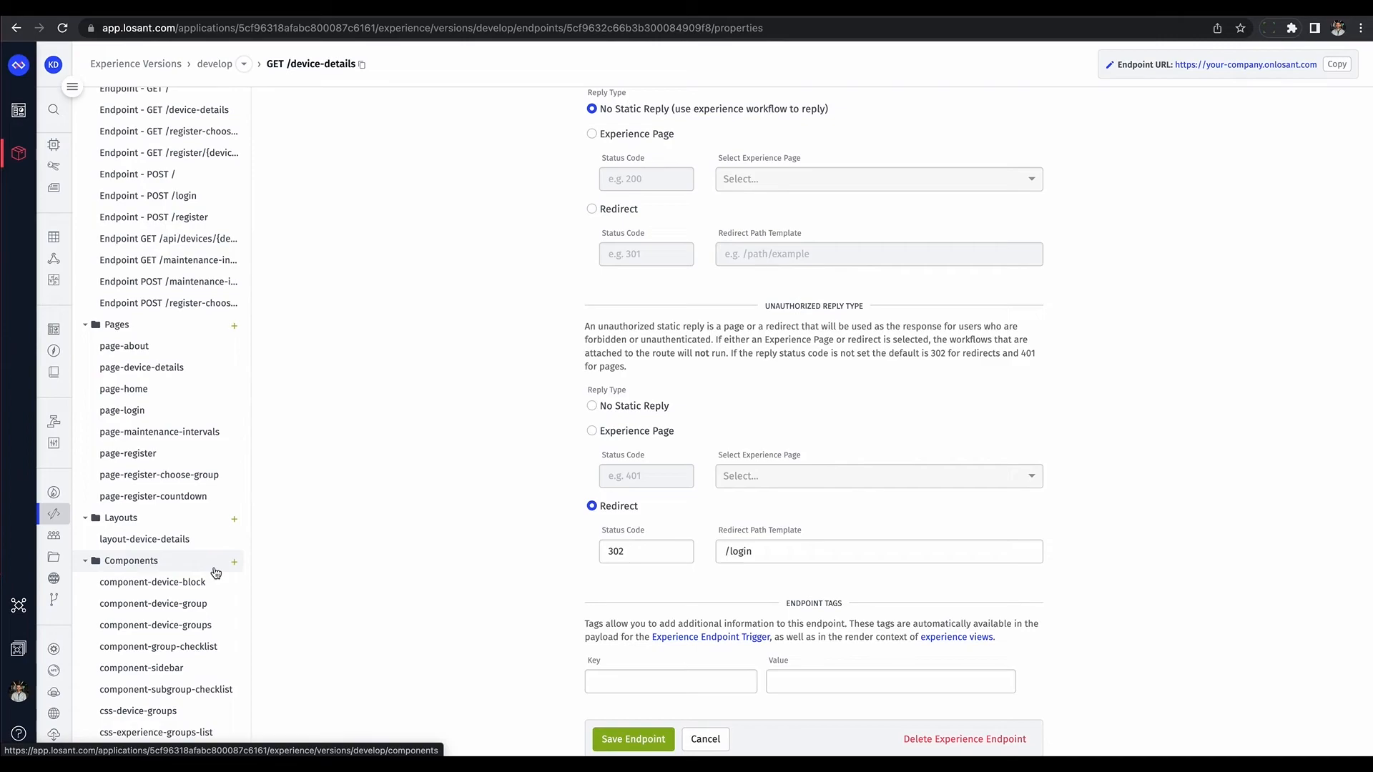
pyautogui.click(233, 457)
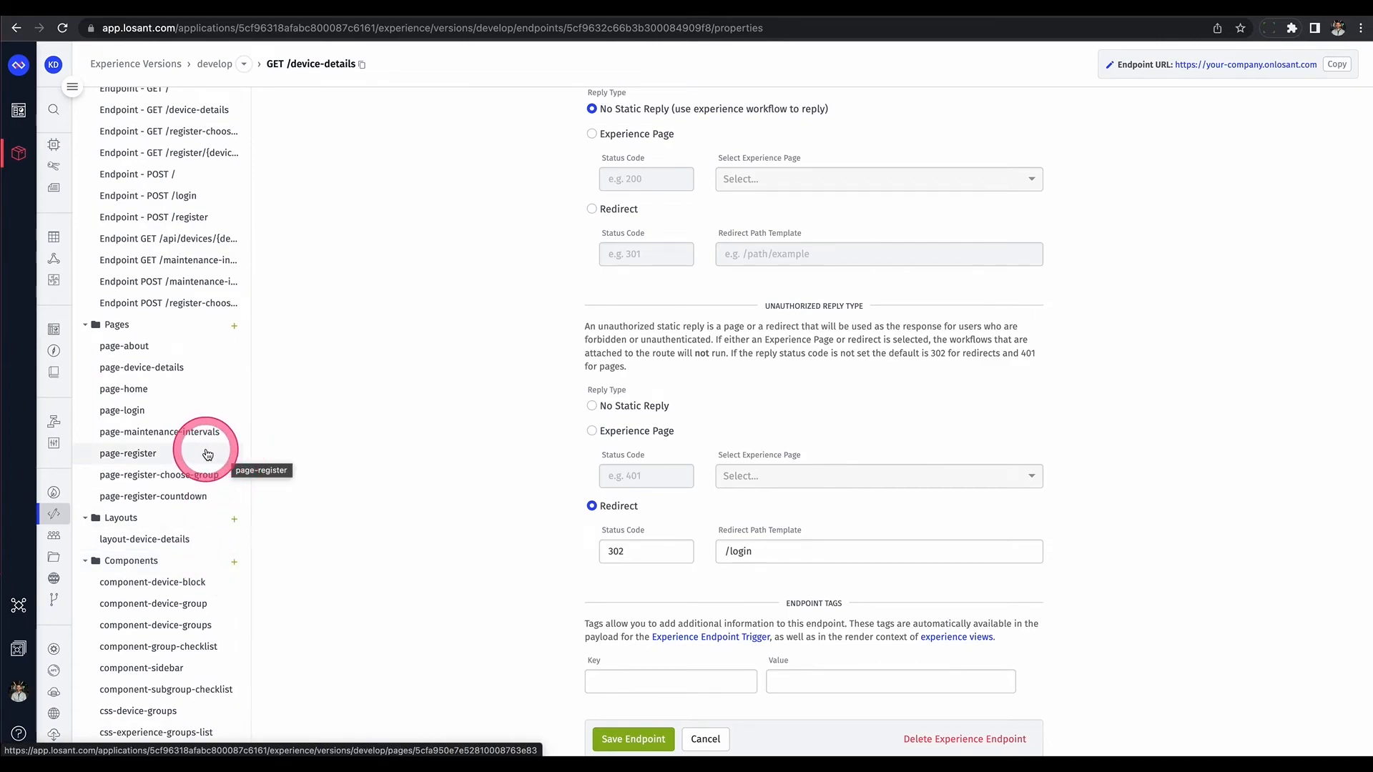
pyautogui.click(133, 414)
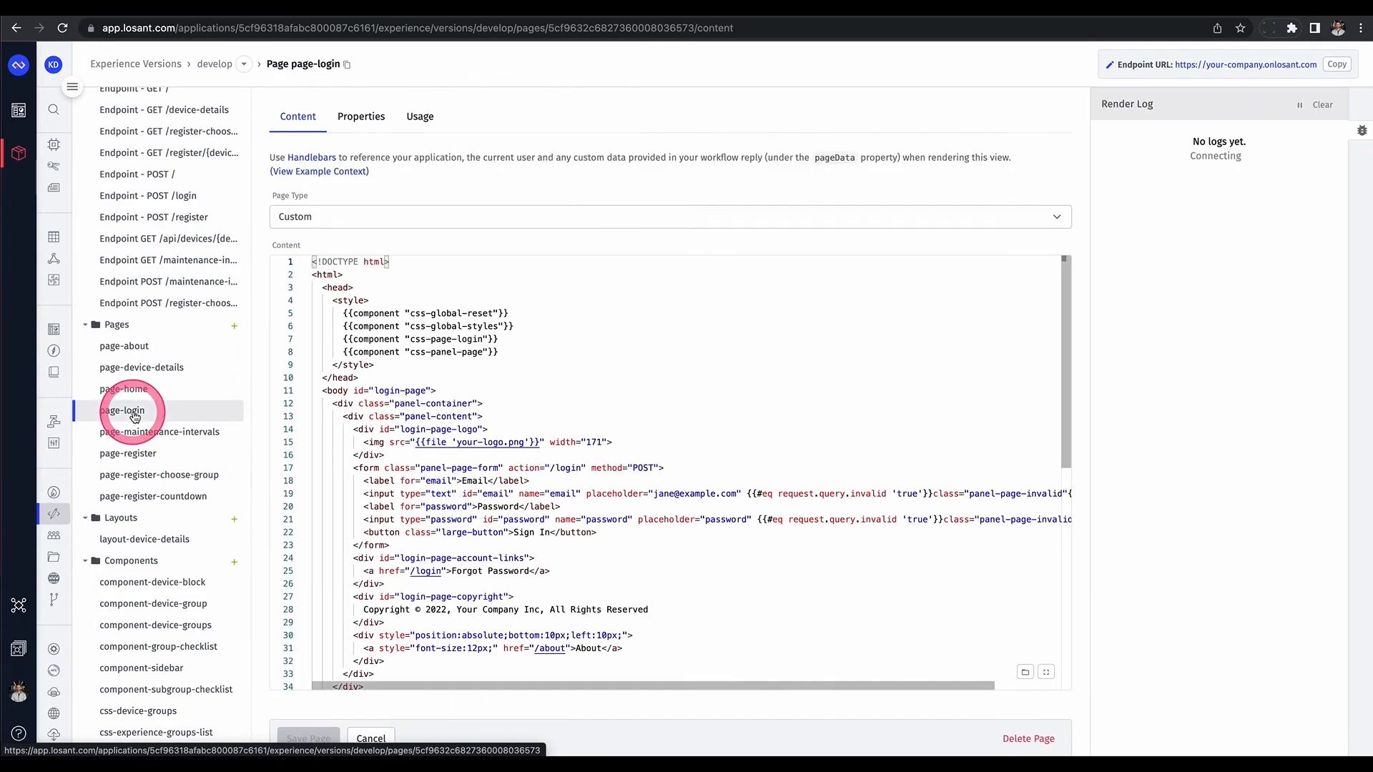
pyautogui.scroll(-1, 488, 586)
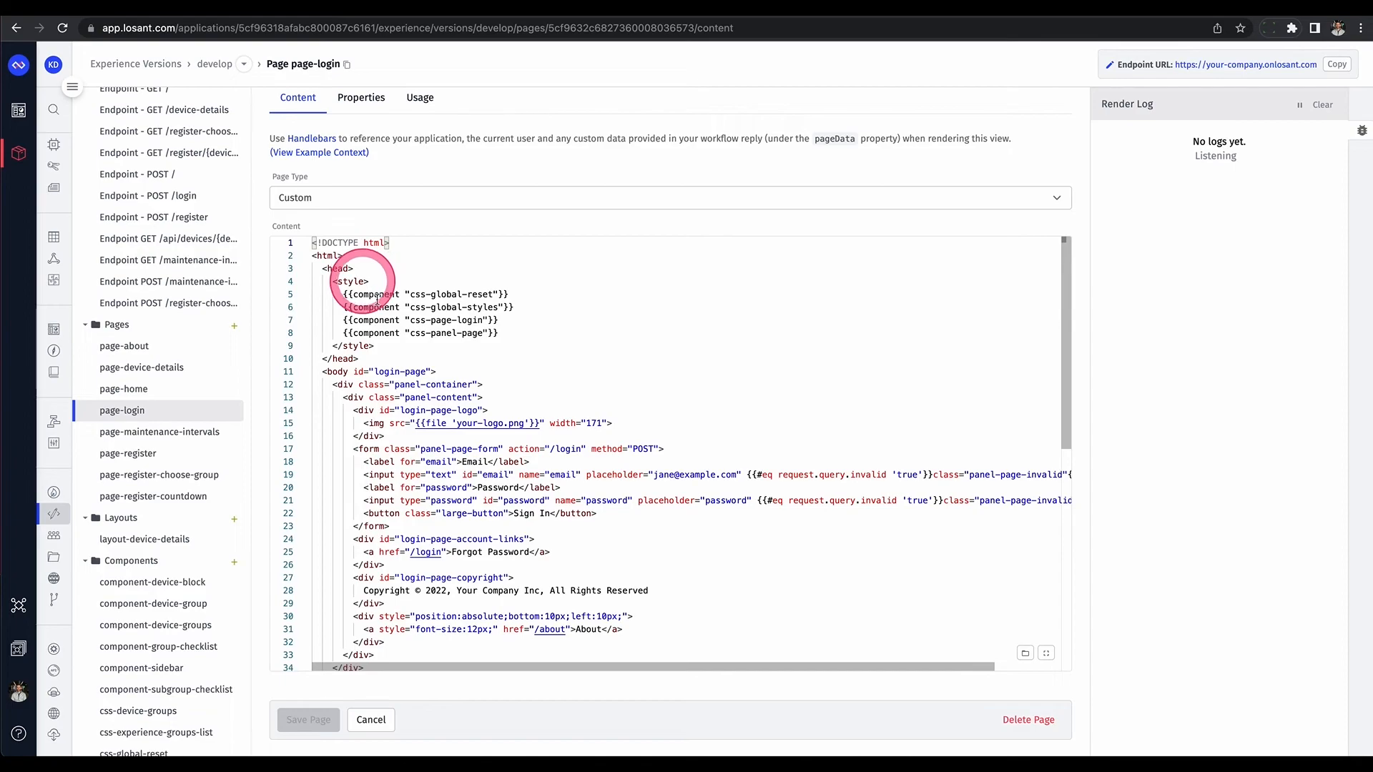
pyautogui.click(421, 296)
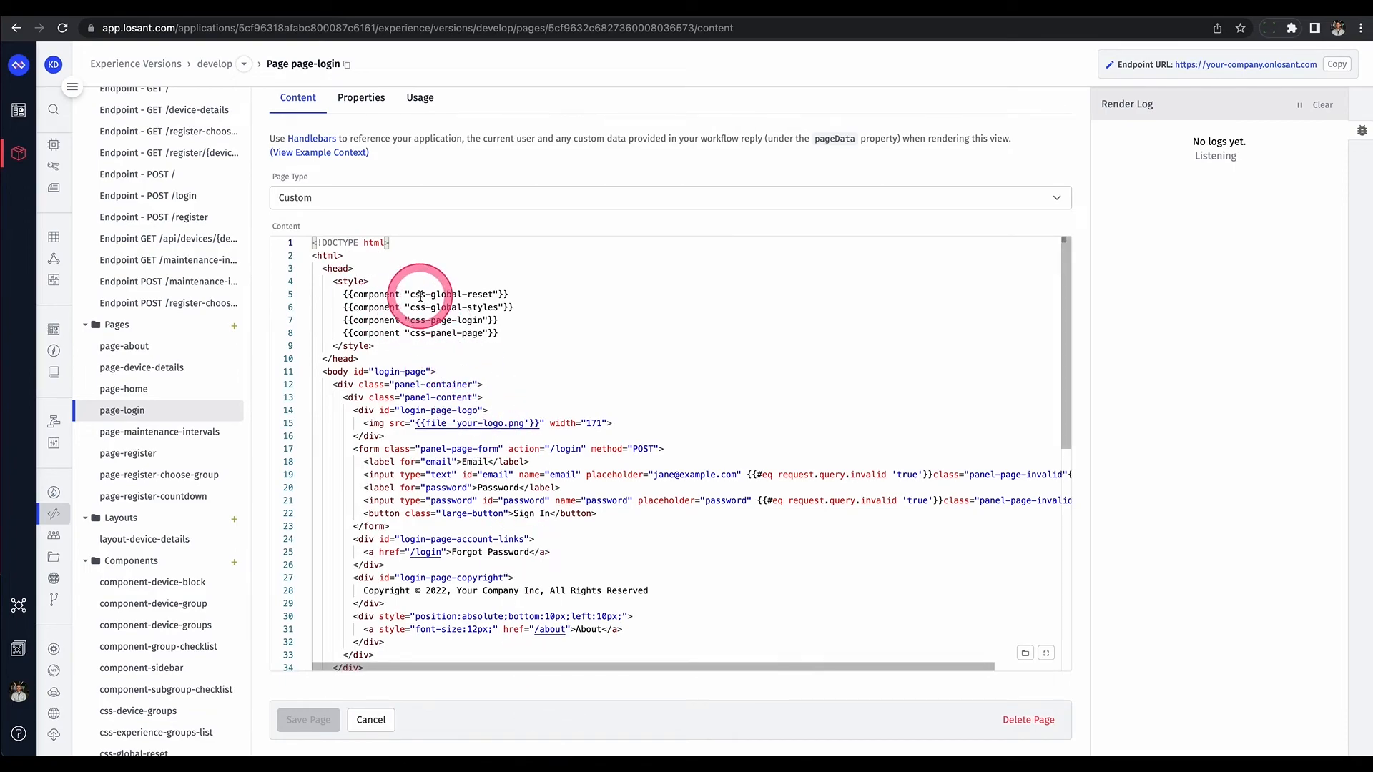
pyautogui.hscroll(-5, 420, 297)
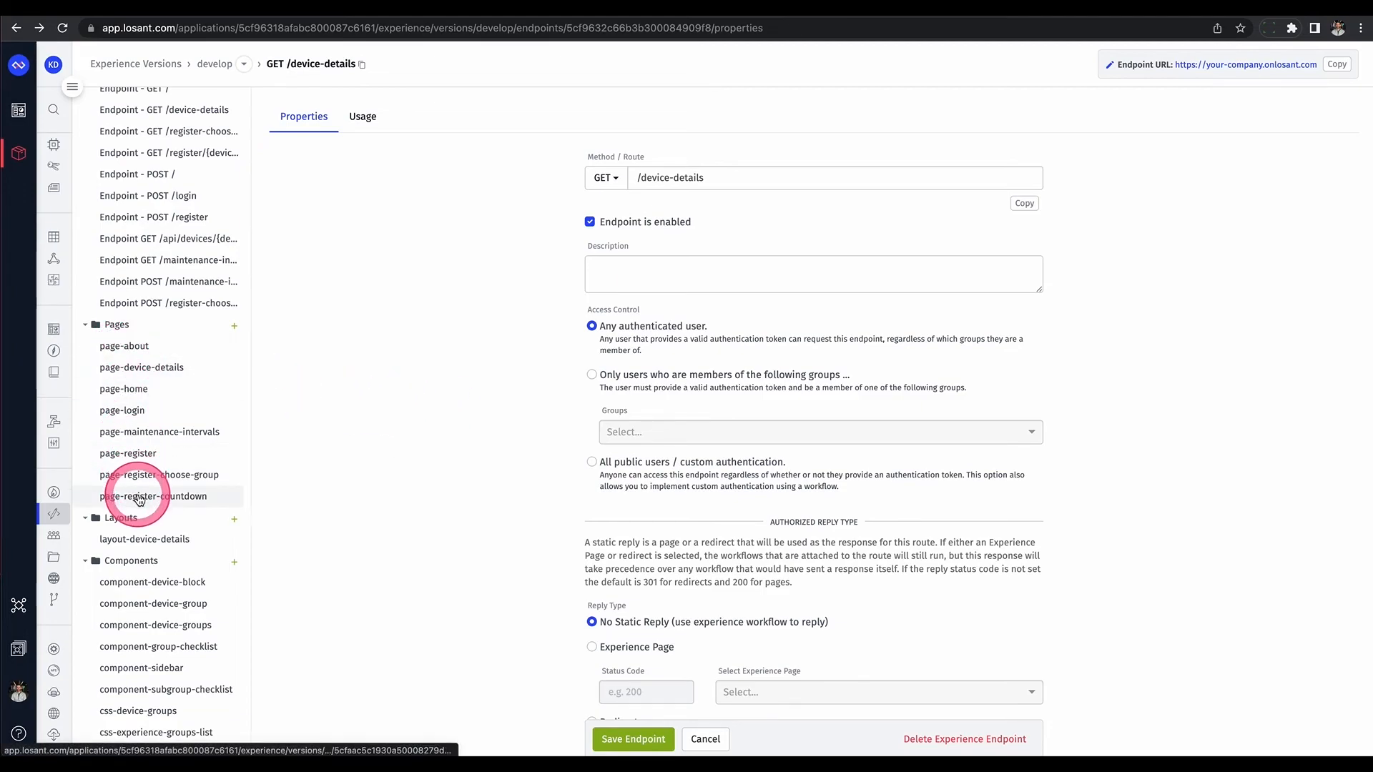
# Step: Review the Experience's workflow list and examine the authorized reply type of the GET /device-details endpoint
pyautogui.scroll(6, 139, 500)
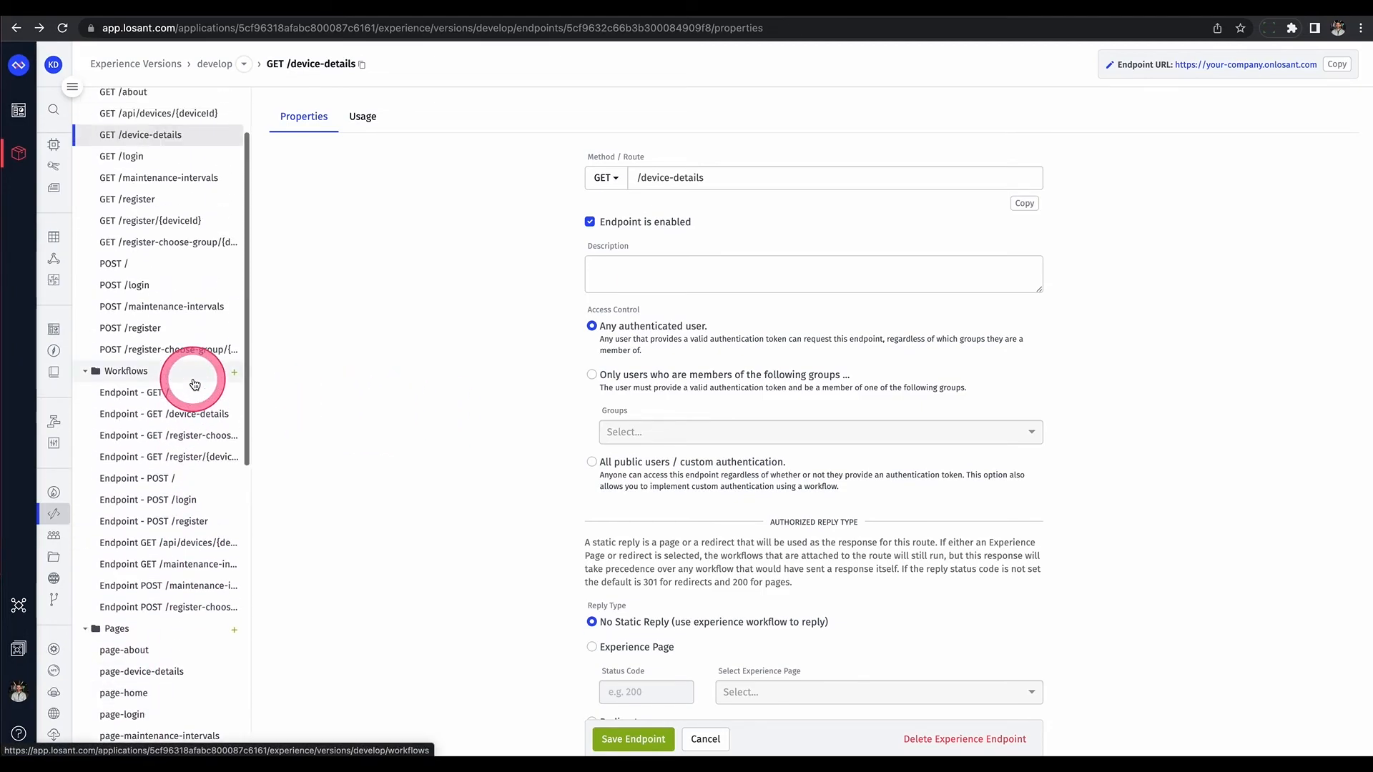
pyautogui.scroll(1, 194, 384)
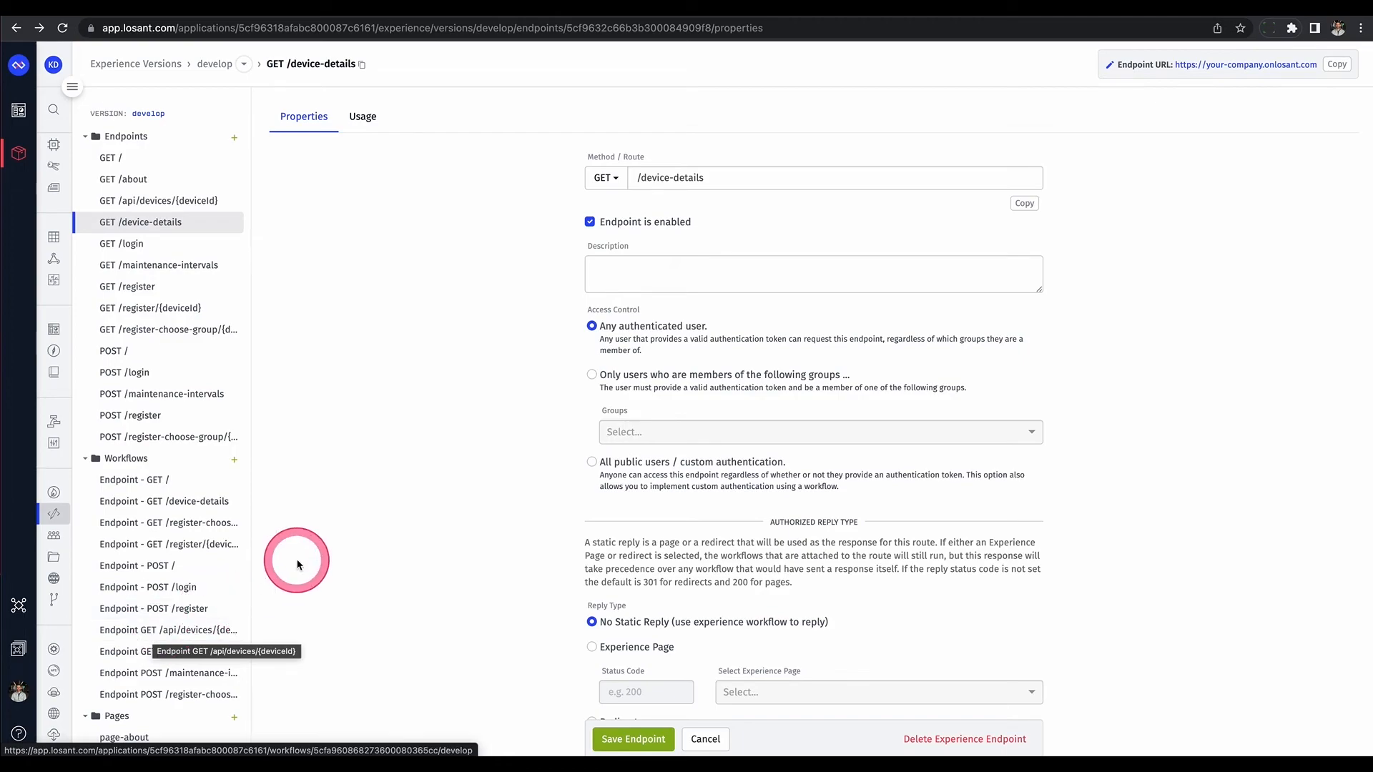
pyautogui.scroll(-3, 466, 564)
pyautogui.moveTo(799, 296); pyautogui.dragTo(863, 304)
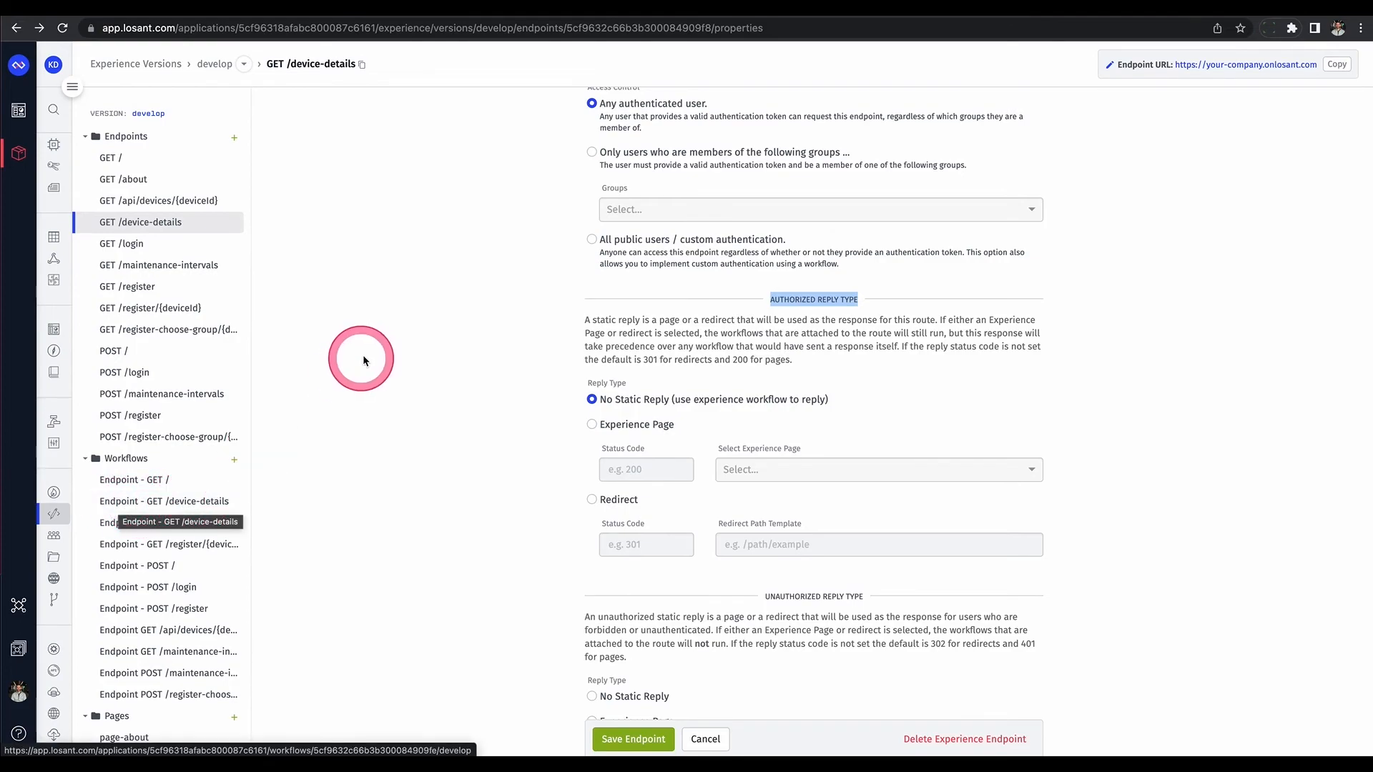
# Step: Check the workflows and pages that use the GET /device-details endpoint and open its Endpoint - GET /device-details workflow
pyautogui.scroll(3, 362, 358)
pyautogui.click(366, 116)
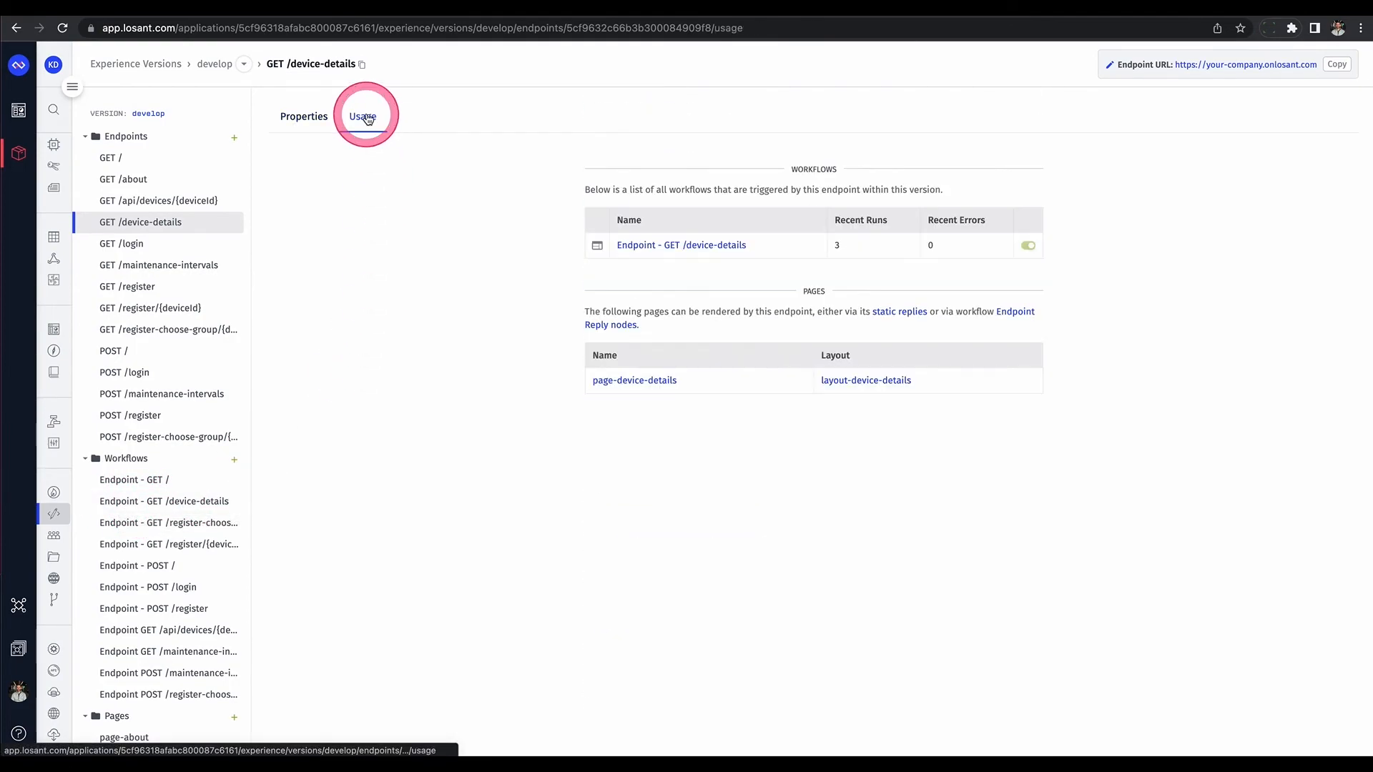
pyautogui.click(710, 247)
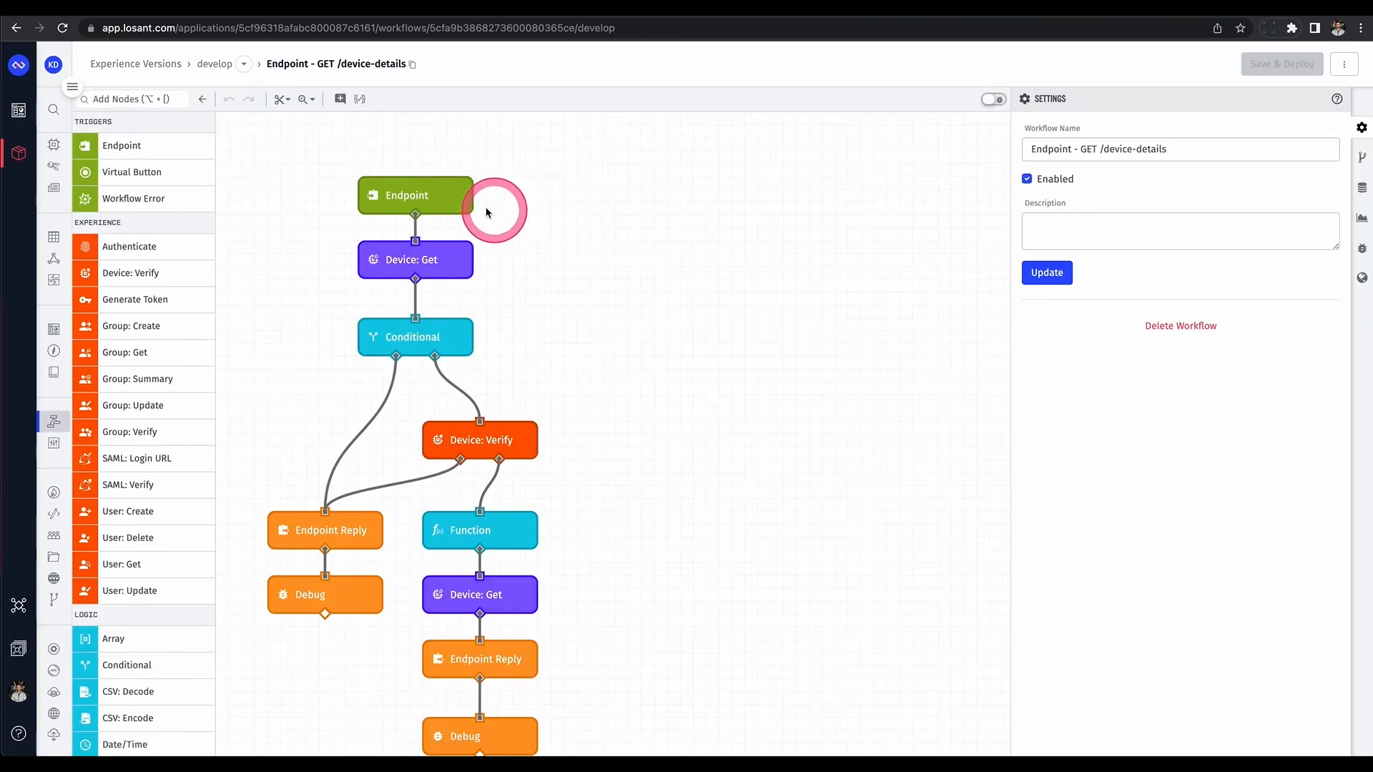
# Step: Open the Endpoint trigger's properties and the workflow's debug log, and expand the experience object in the example payload
pyautogui.click(441, 194)
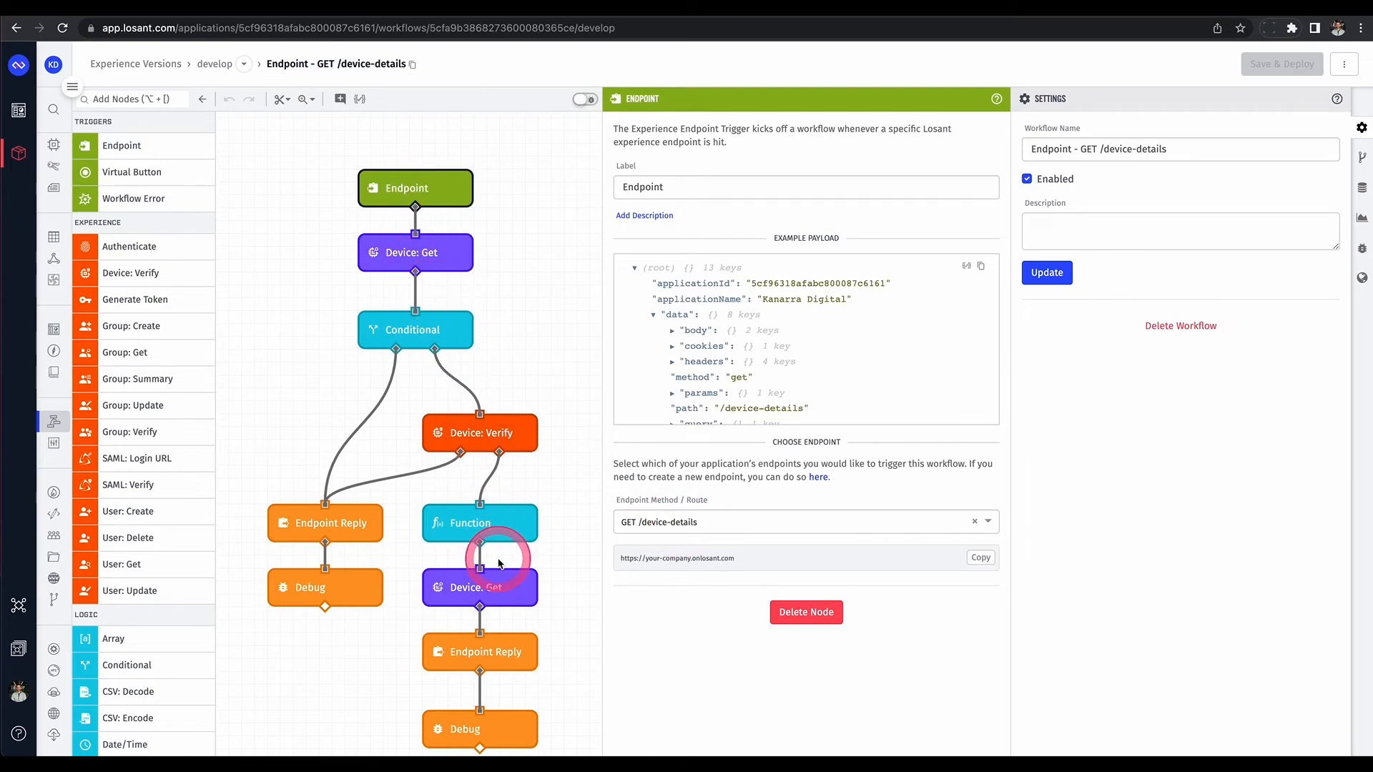
pyautogui.click(1359, 252)
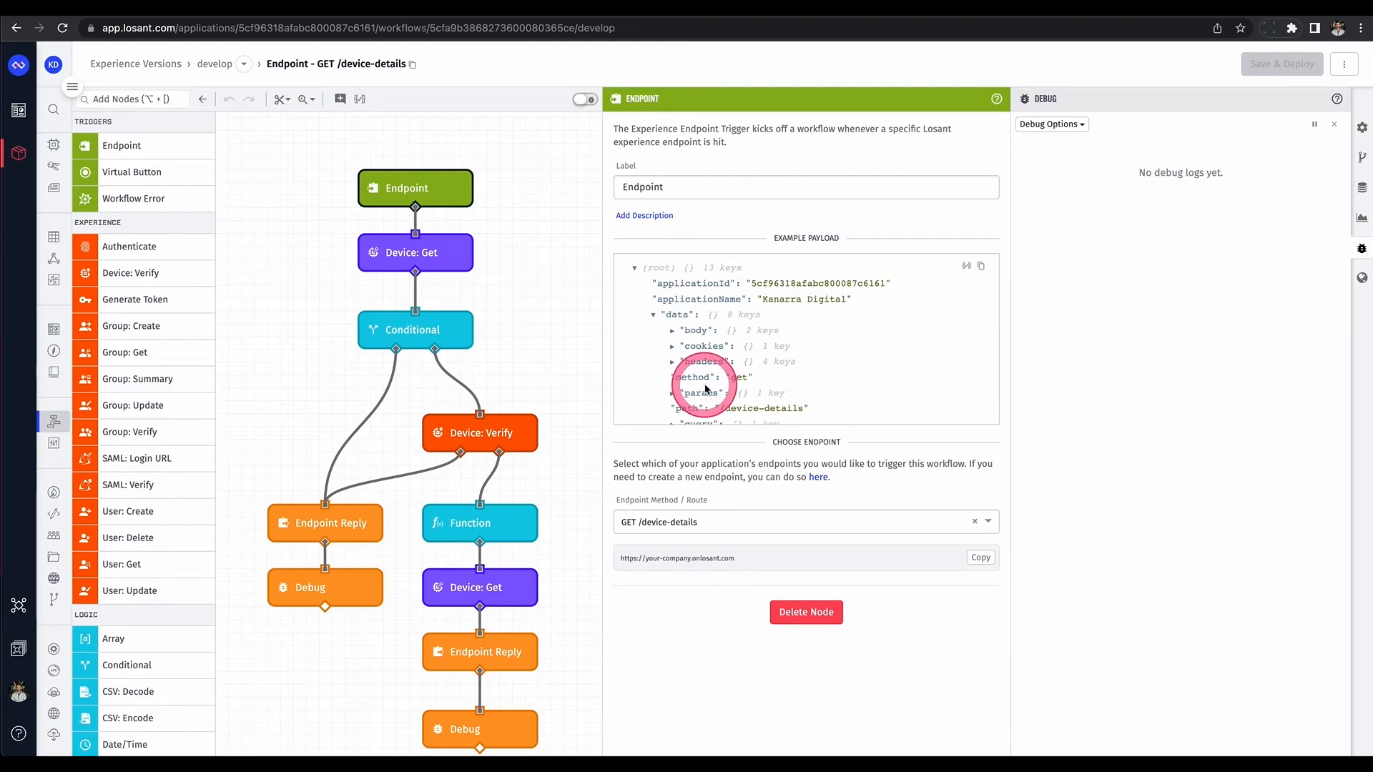
pyautogui.scroll(-2, 705, 389)
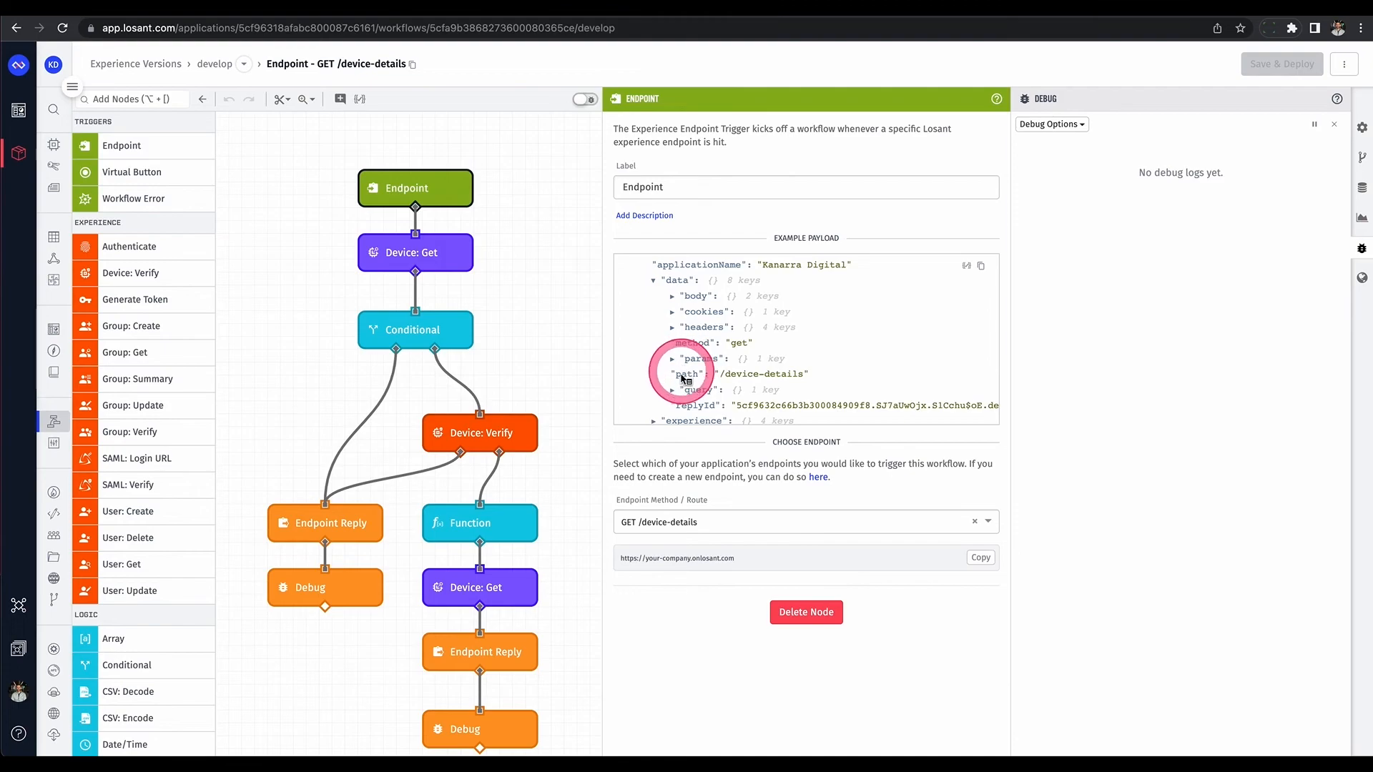
pyautogui.scroll(-3, 668, 372)
pyautogui.click(653, 372)
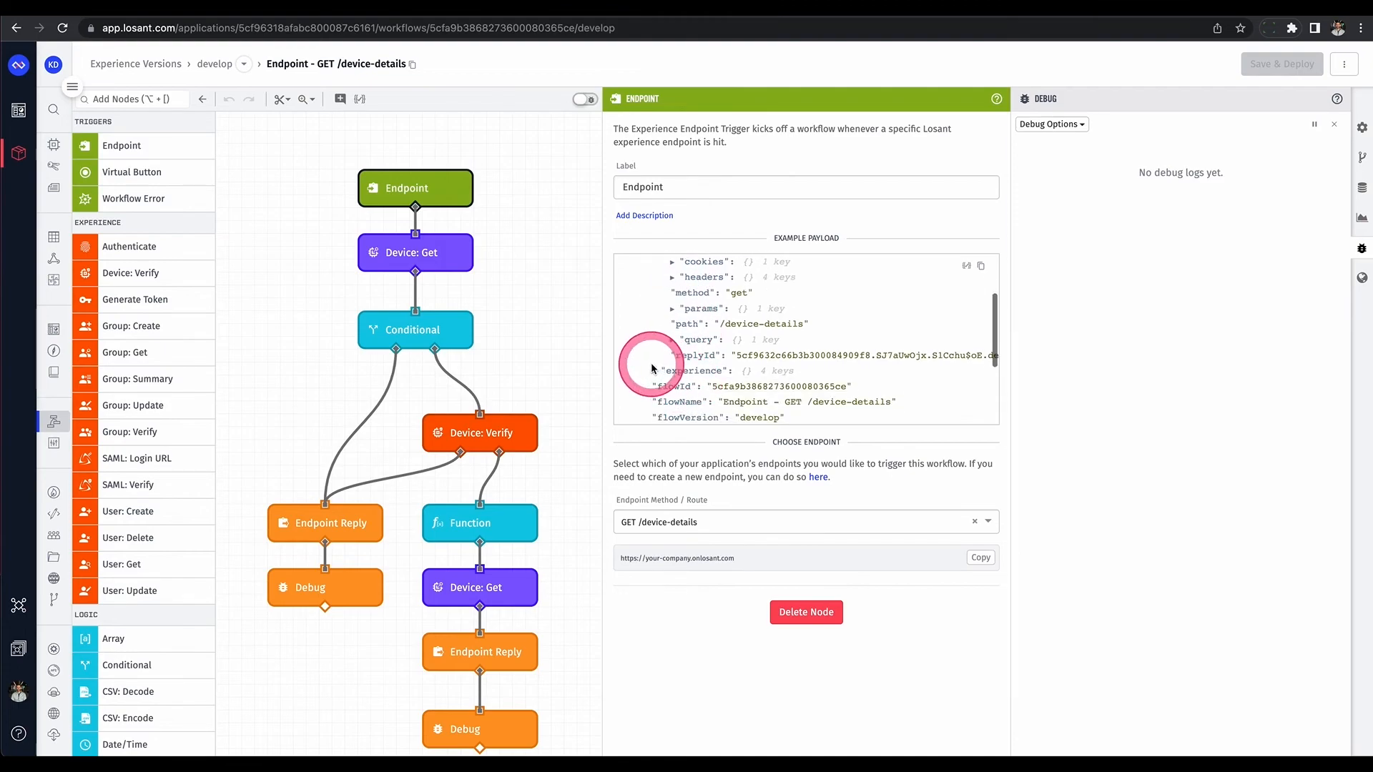
pyautogui.scroll(-2, 670, 393)
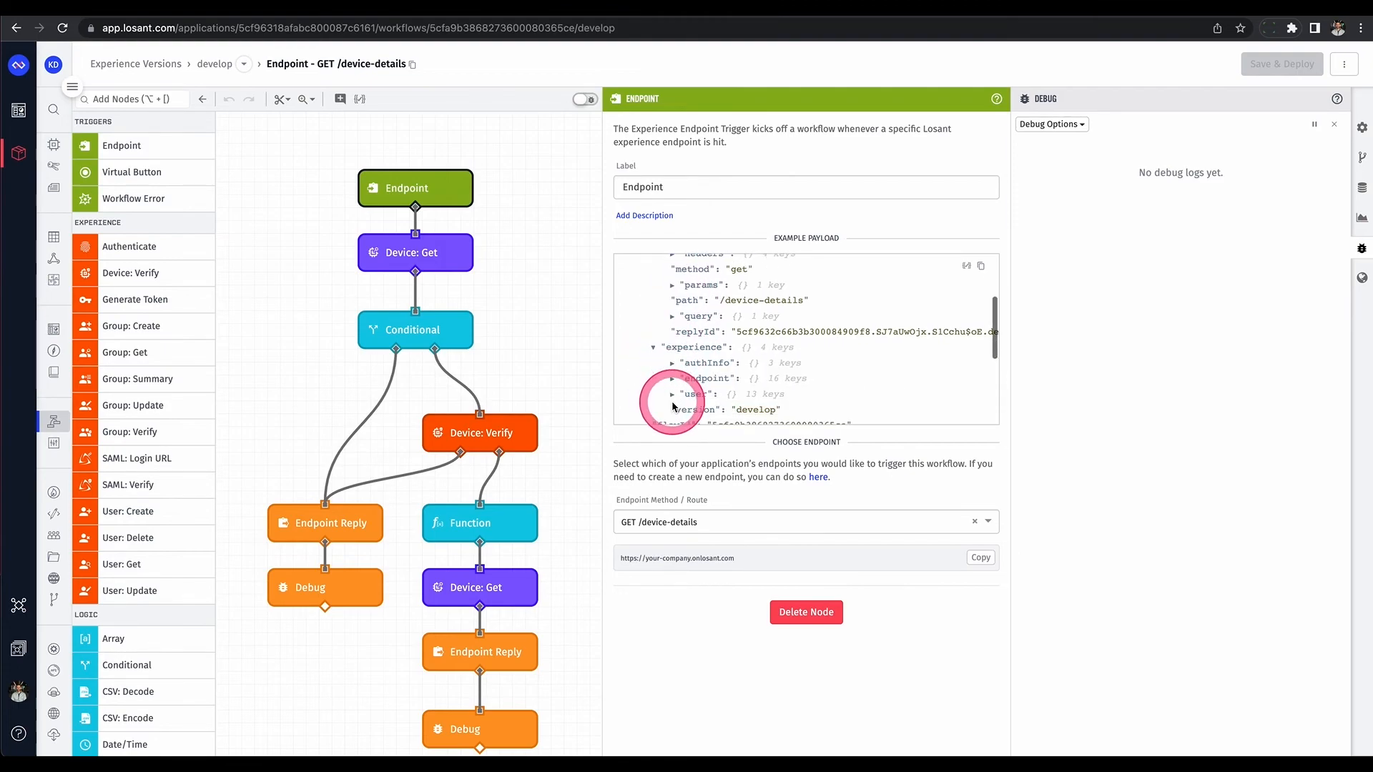
# Step: Expand the user object in the example payload and examine its userTags and the first experienceGroups entry
pyautogui.click(672, 395)
pyautogui.scroll(-4, 674, 398)
pyautogui.scroll(-5, 737, 372)
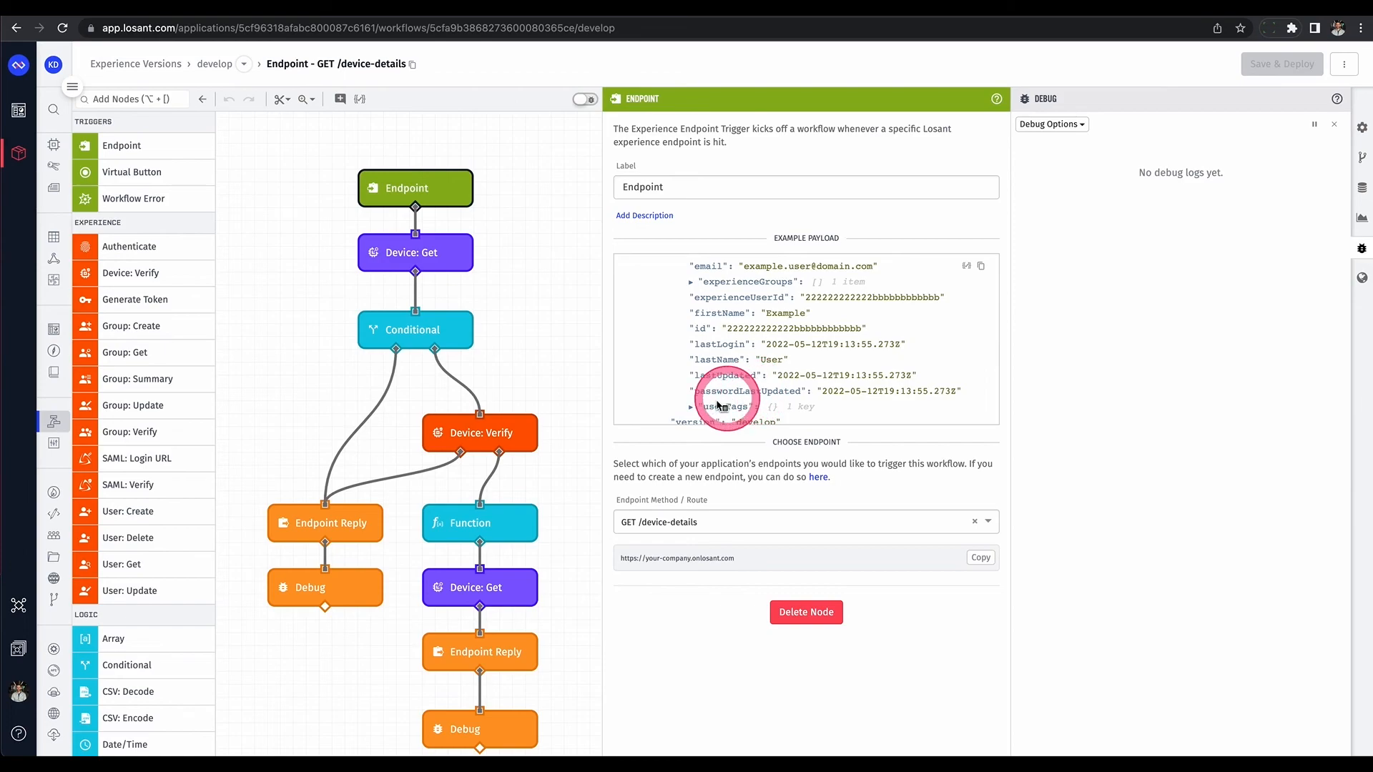
pyautogui.scroll(3, 722, 386)
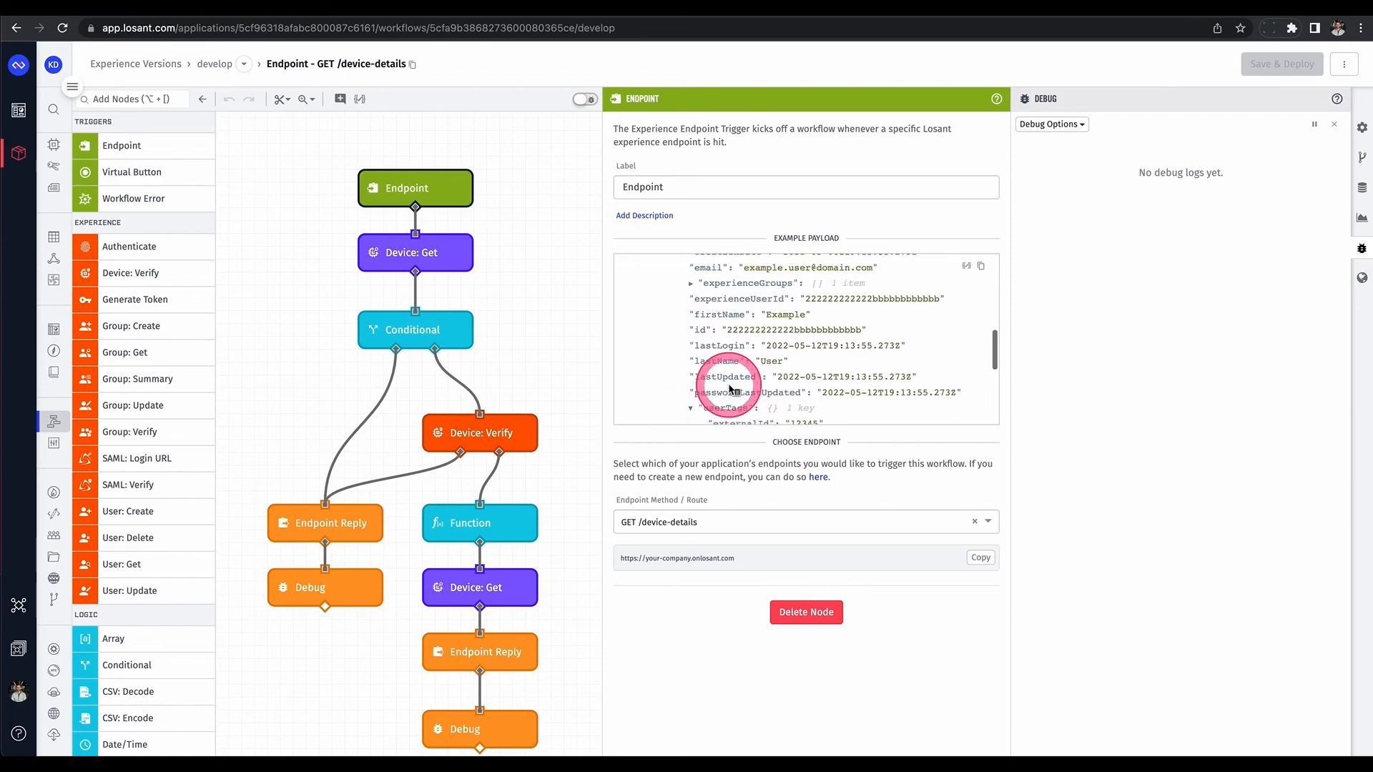
pyautogui.click(691, 325)
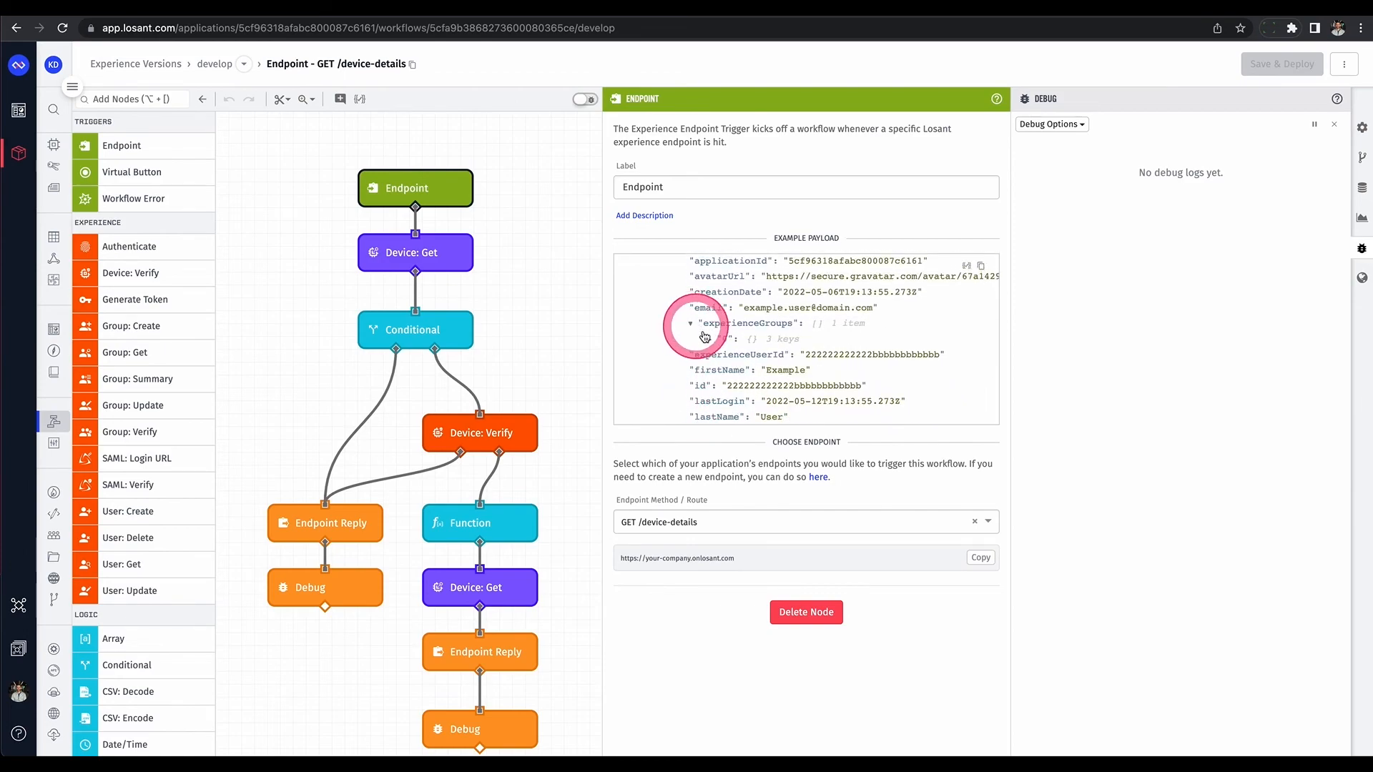
pyautogui.click(709, 339)
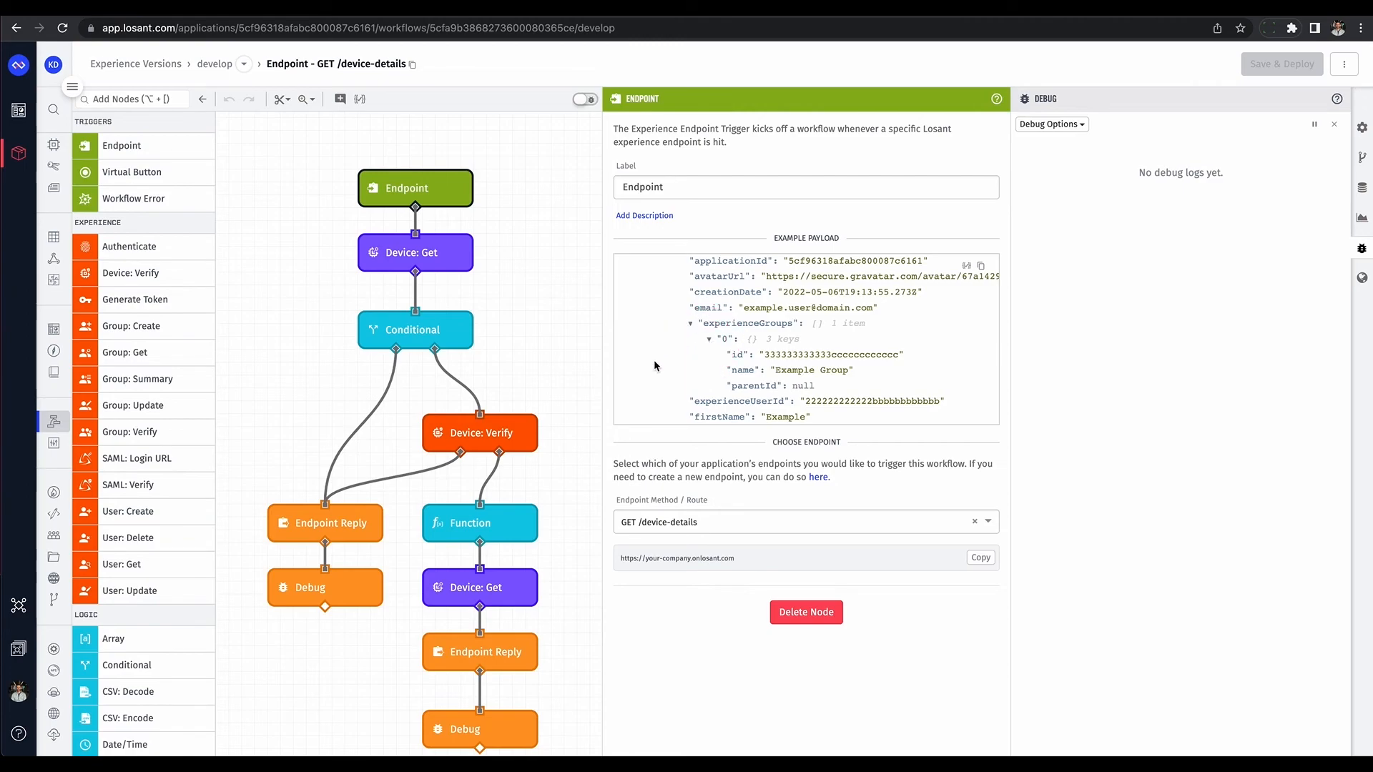
pyautogui.scroll(2, 729, 357)
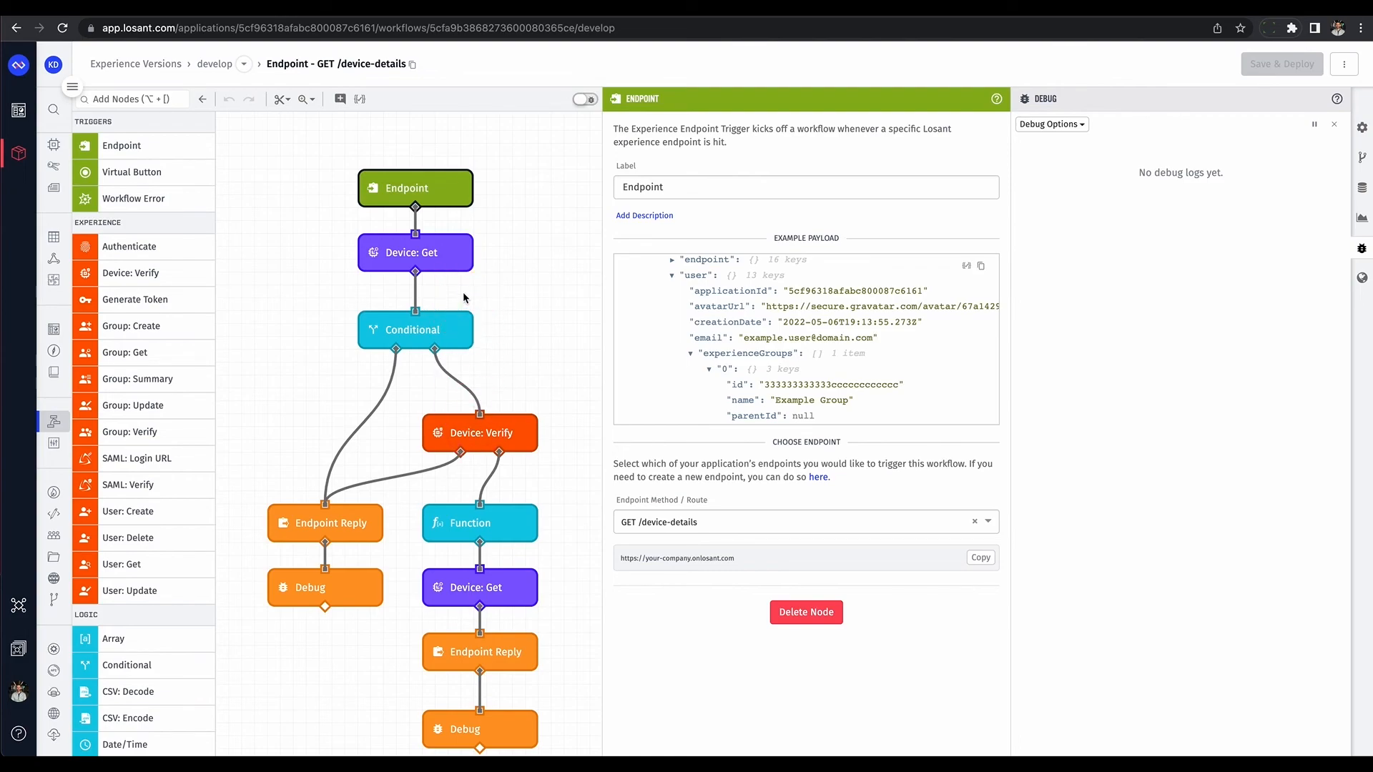
# Step: Add a Data: Time Series node below the Debug node of the shorter branch and examine the devices it can query
pyautogui.click(478, 361)
pyautogui.scroll(-5, 478, 360)
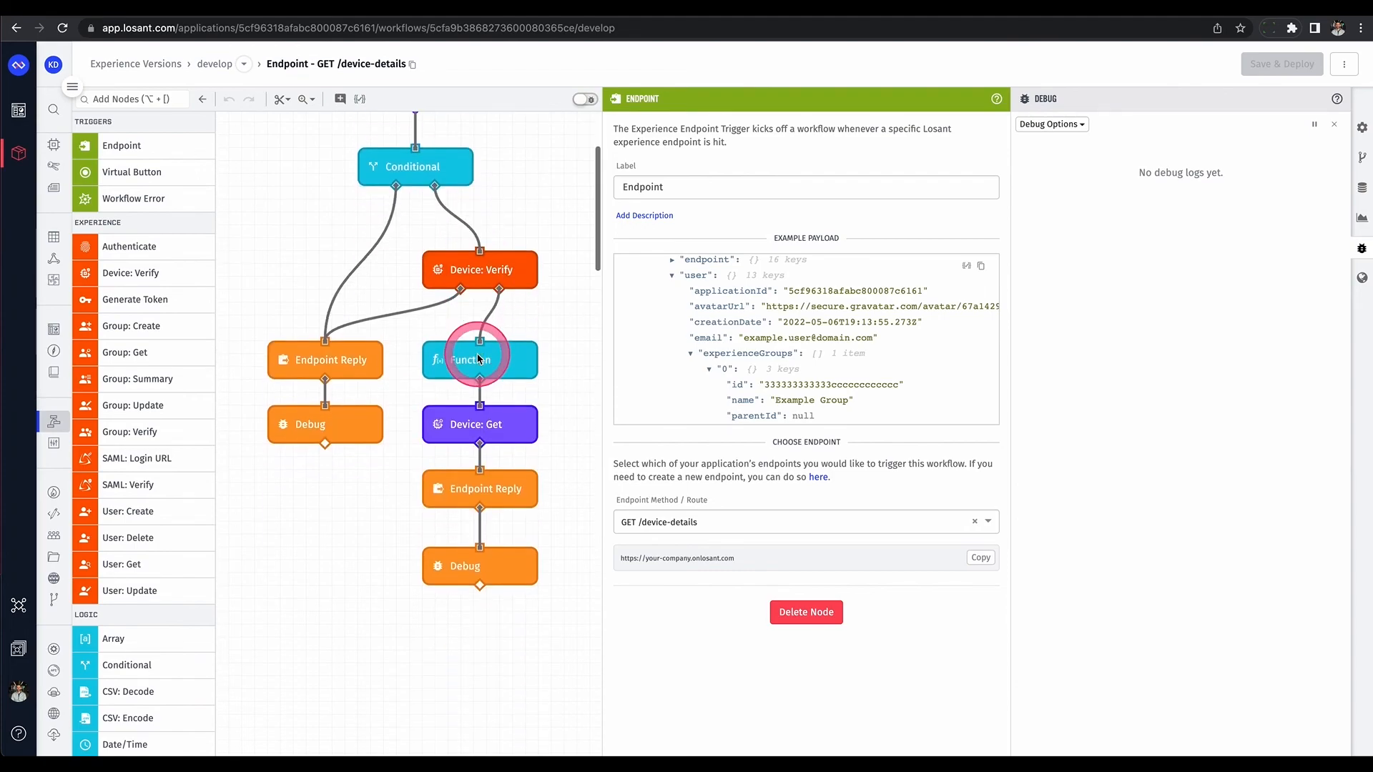
pyautogui.scroll(-12, 122, 492)
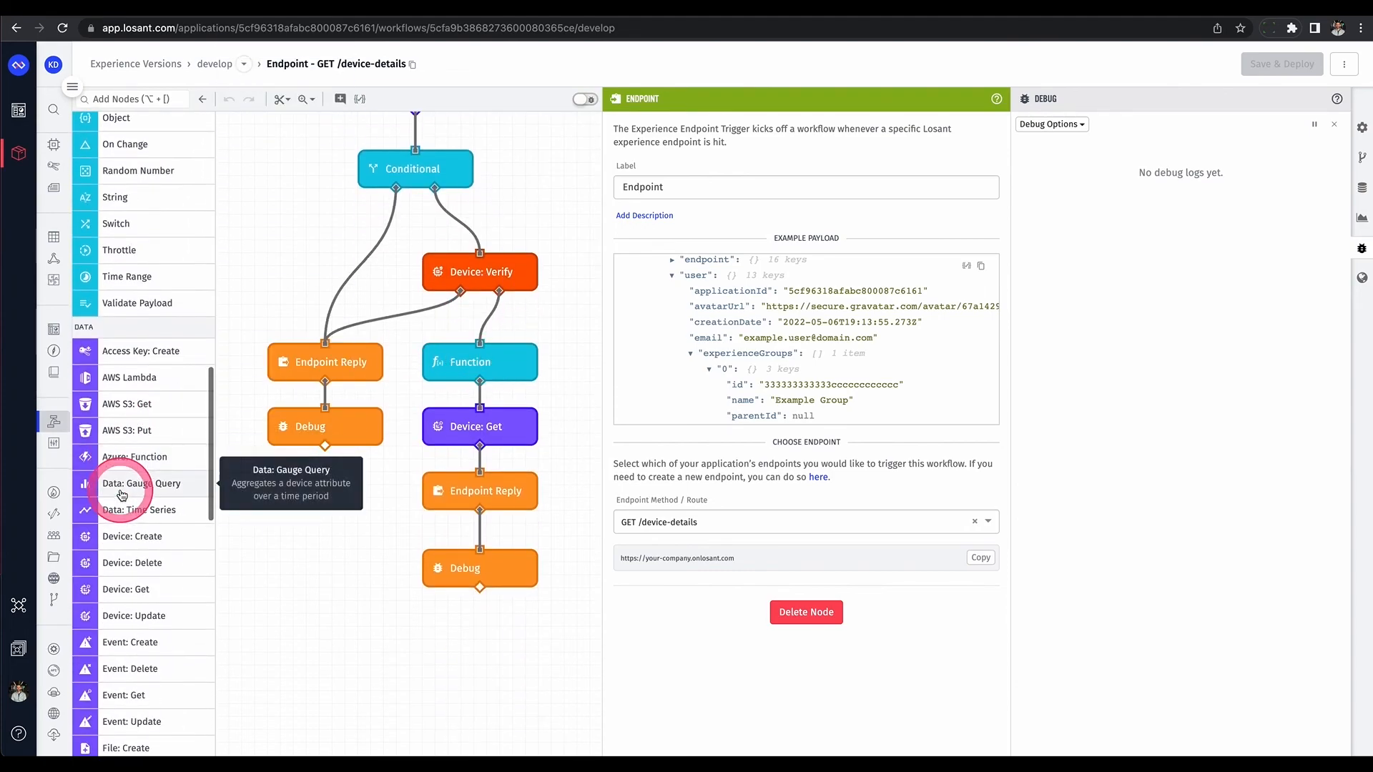
pyautogui.moveTo(154, 509); pyautogui.dragTo(328, 509)
pyautogui.click(700, 390)
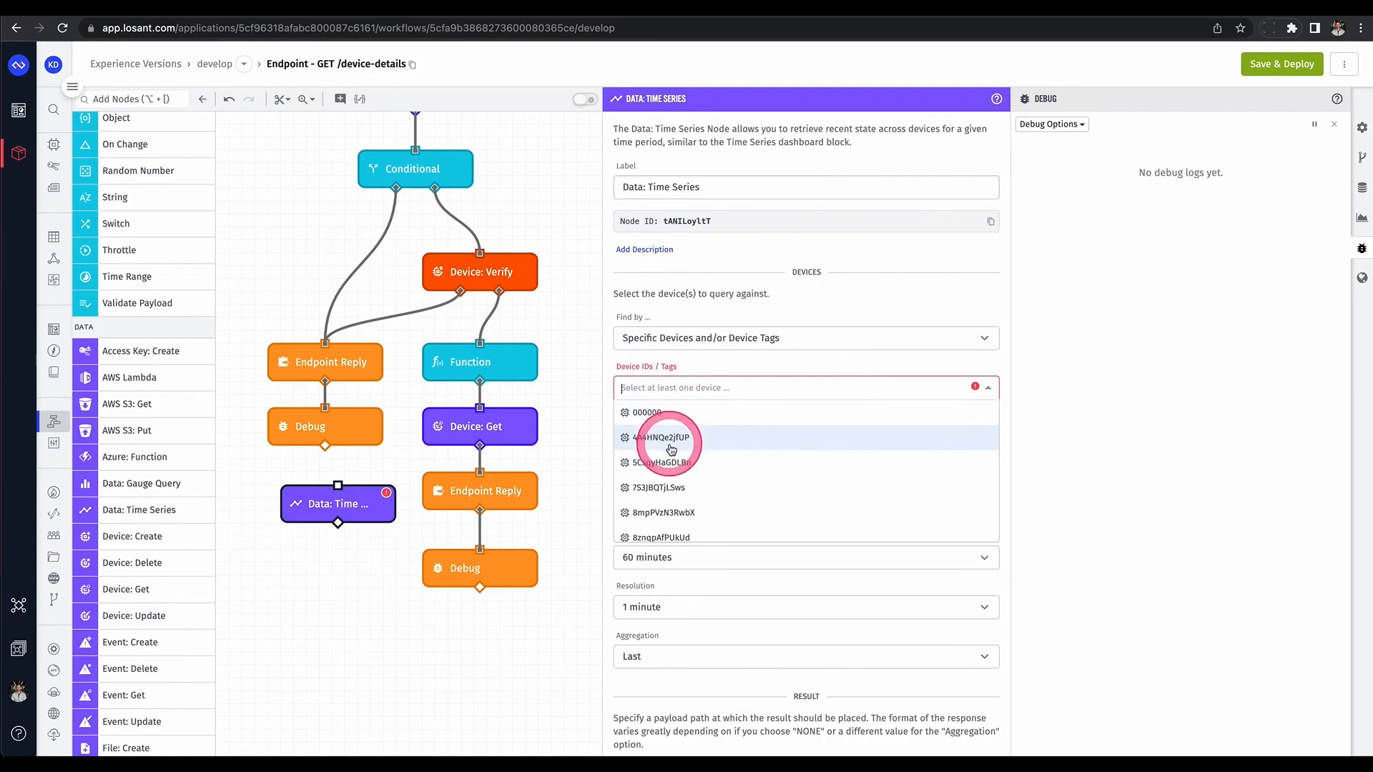
pyautogui.click(758, 361)
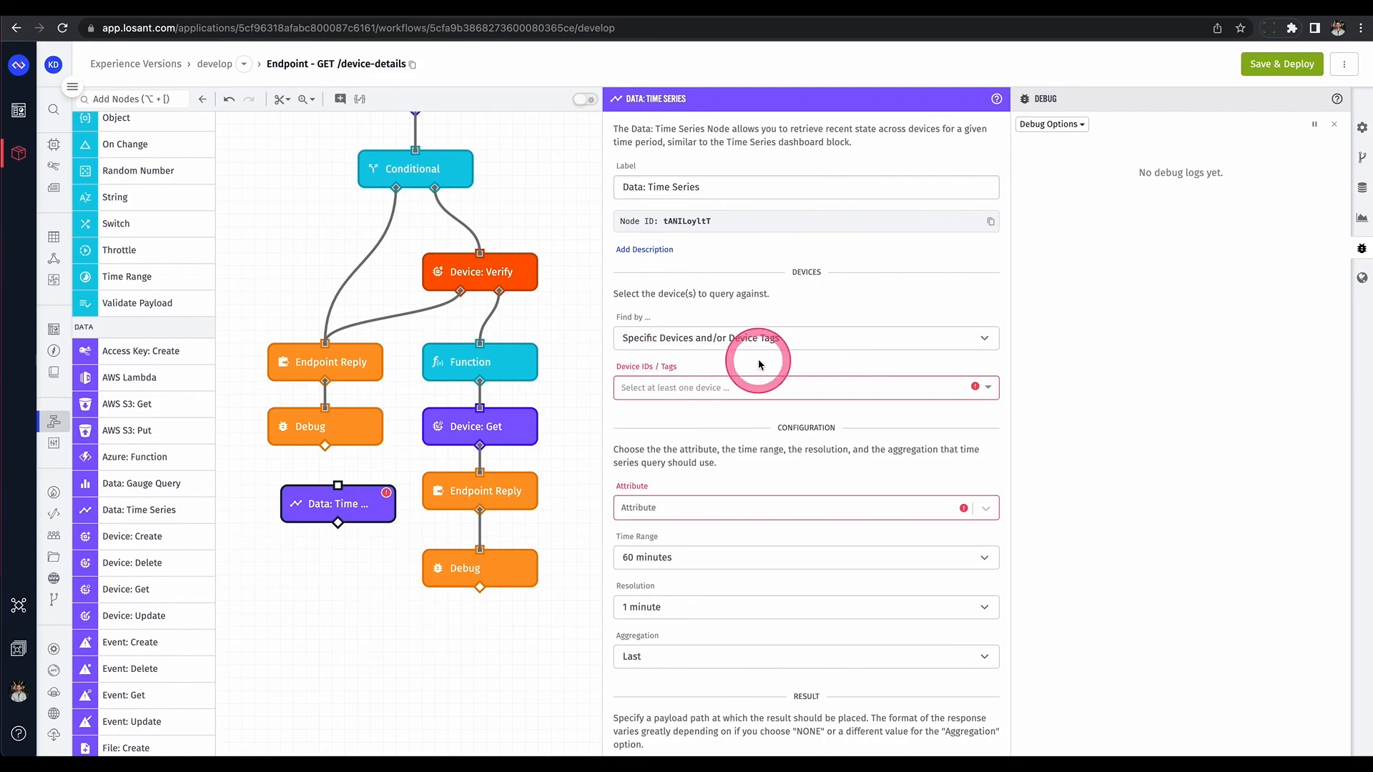
# Step: Set the Data: Time Series node's attribute to battery_voltage and examine the aggregation options
pyautogui.click(698, 508)
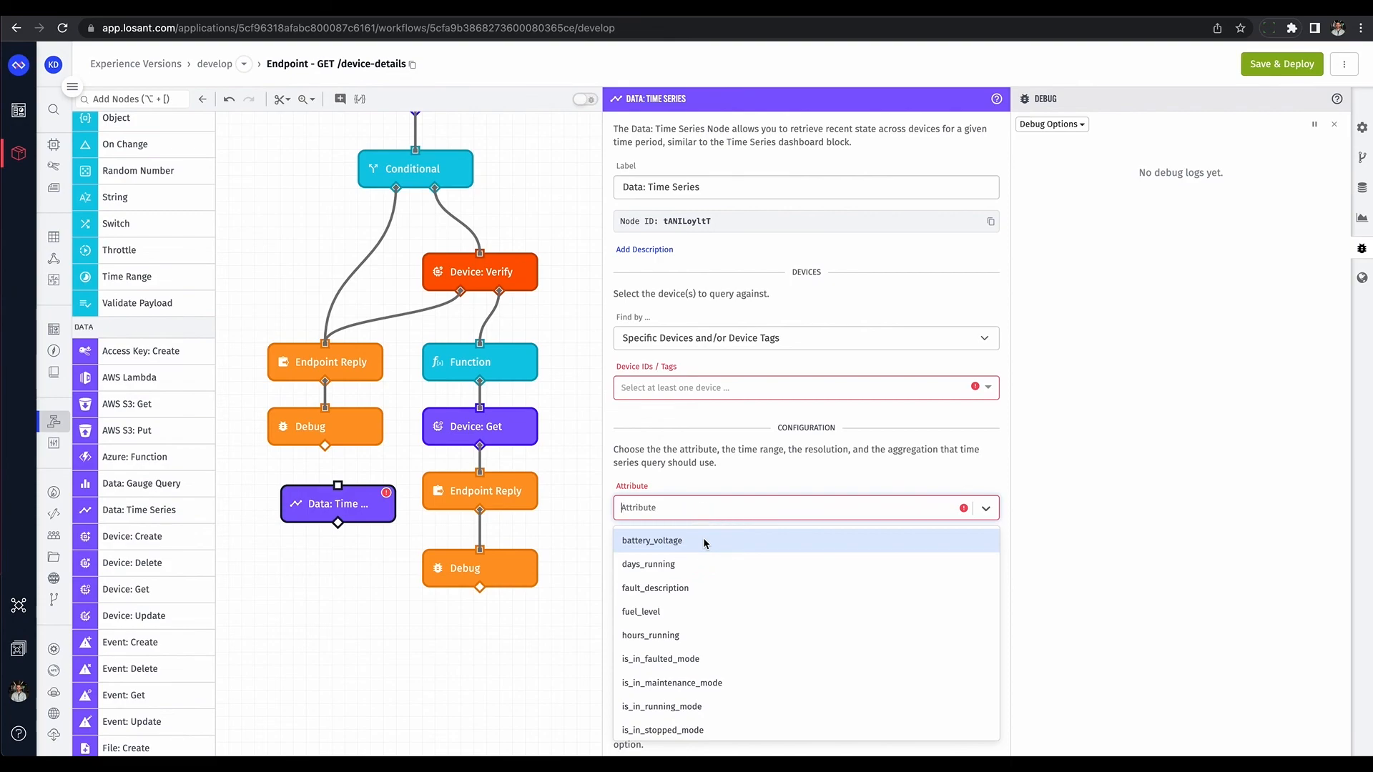
pyautogui.click(704, 541)
pyautogui.scroll(-3, 719, 490)
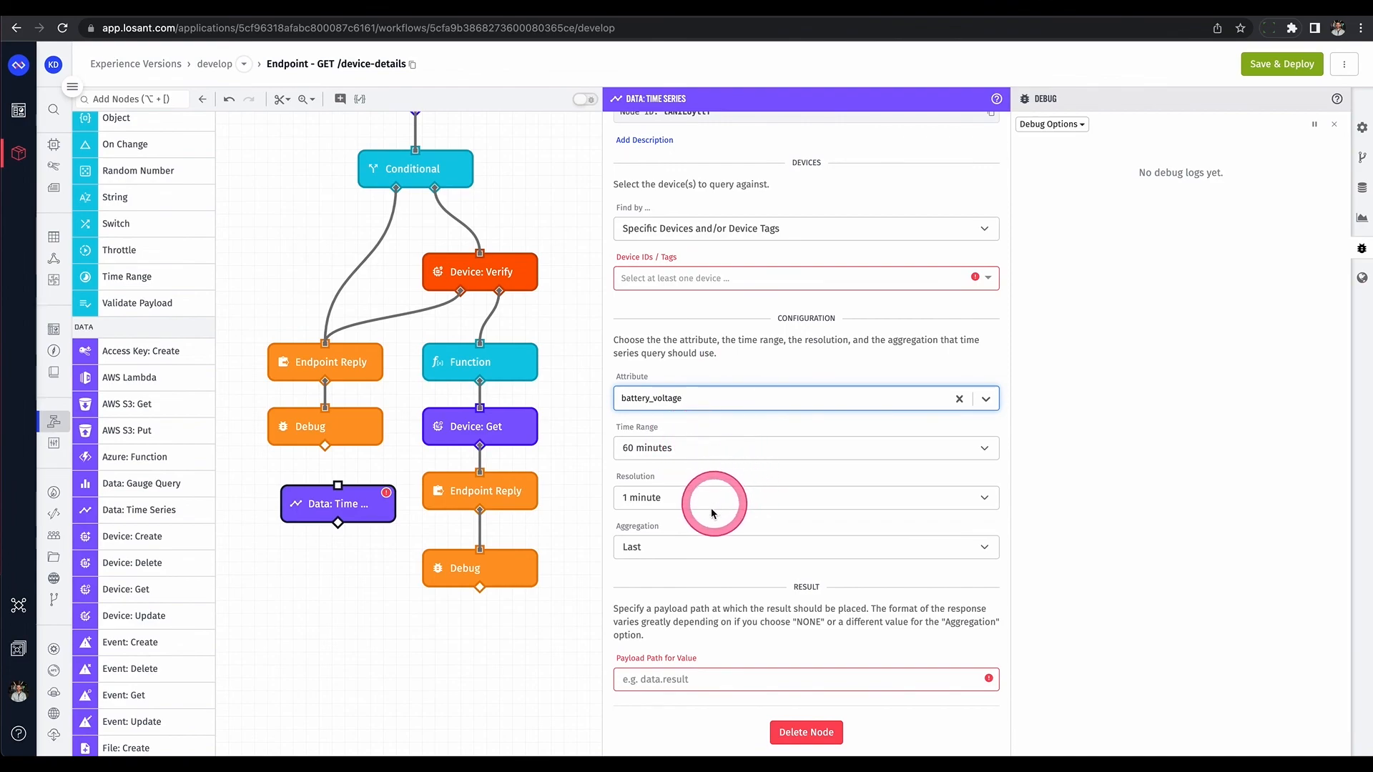
pyautogui.click(695, 548)
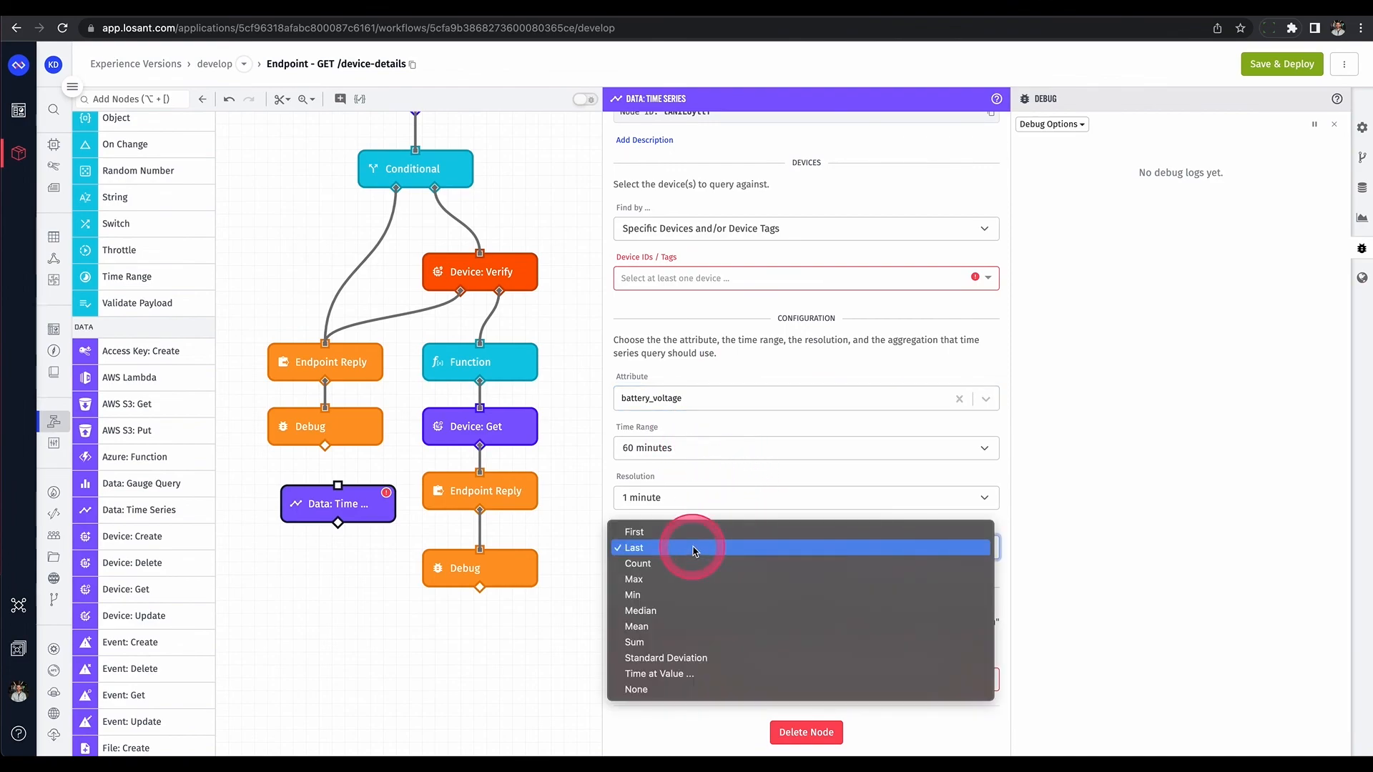
pyautogui.click(768, 360)
# Step: Connect the Data: Time Series node's output to the Endpoint Reply node after Device: Get, and delete the Data: Time Series node
pyautogui.moveTo(338, 530); pyautogui.dragTo(510, 492)
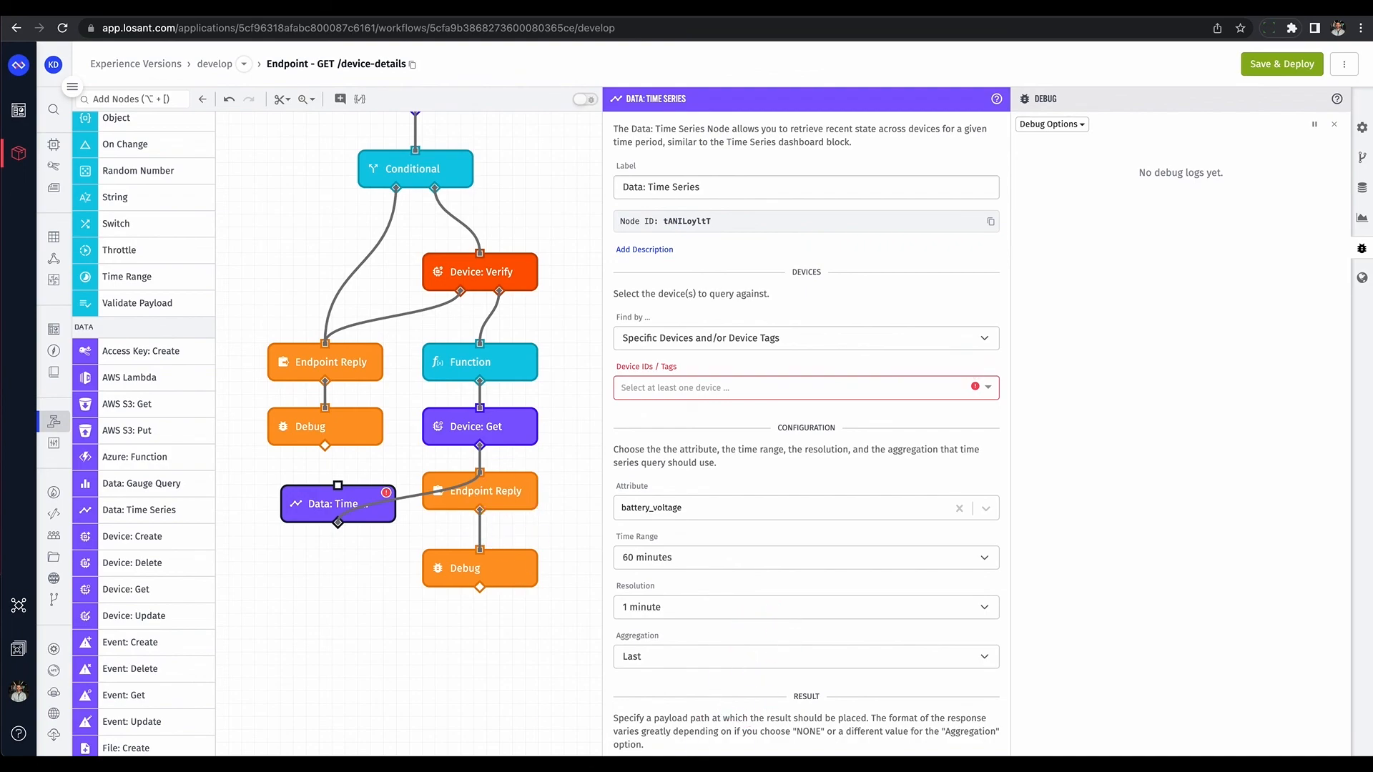
pyautogui.click(333, 506)
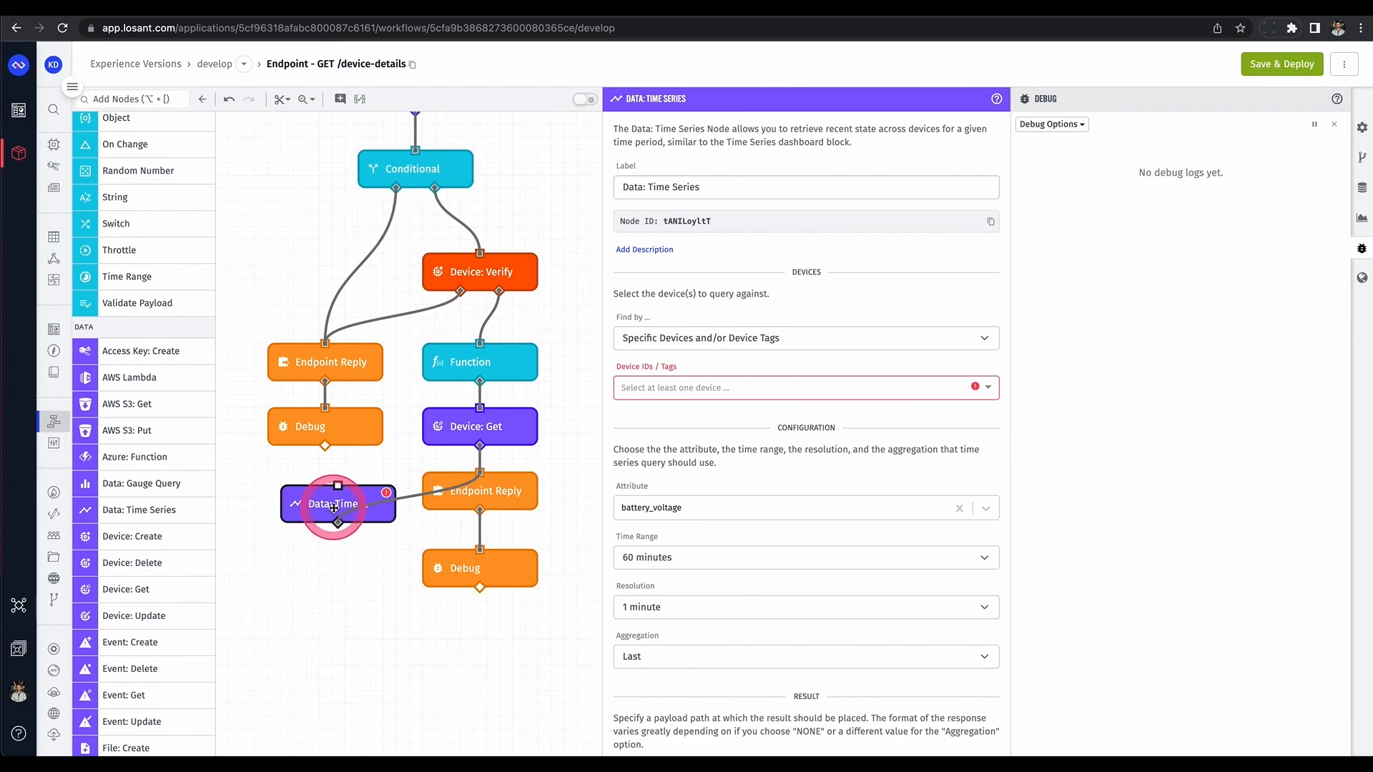
pyautogui.press('Delete')
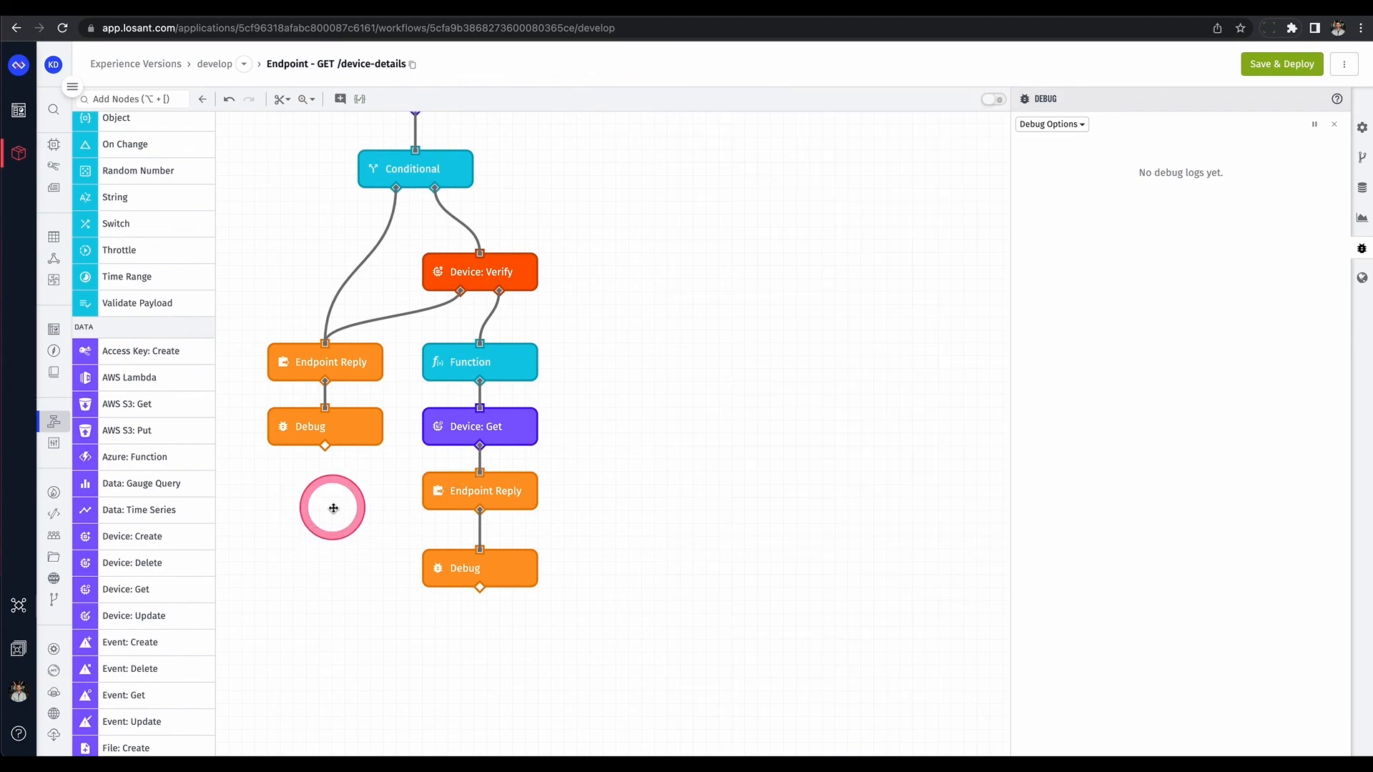